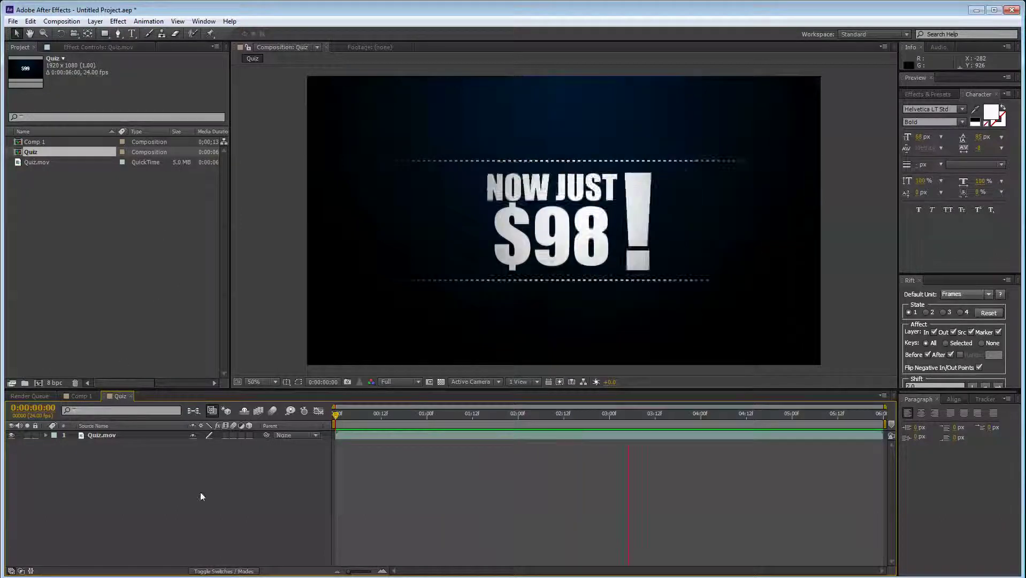
Step: Switch to Comp 1 and add a full-size blue solid layer named BG
left_click(85, 396)
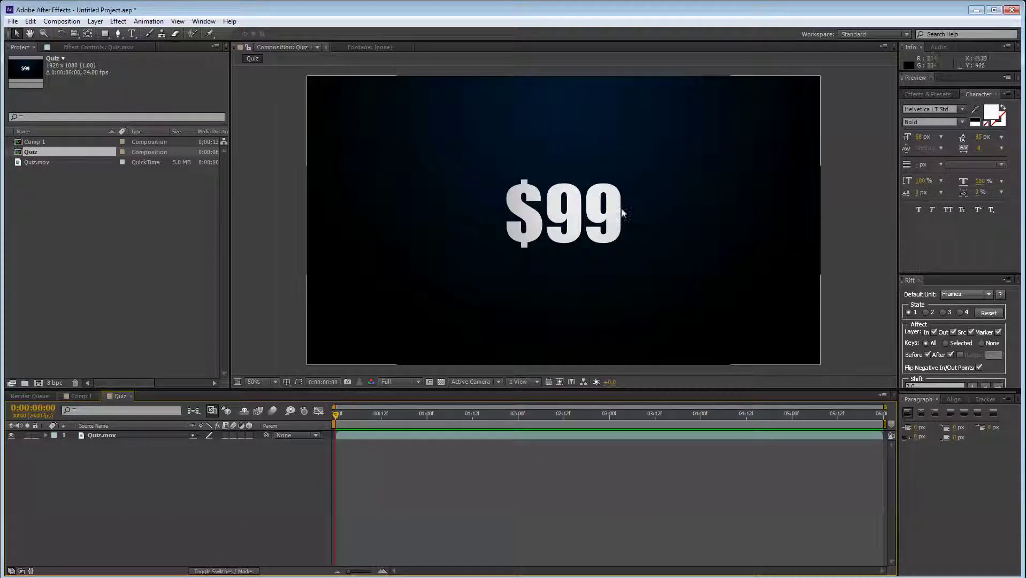
left_click(79, 397)
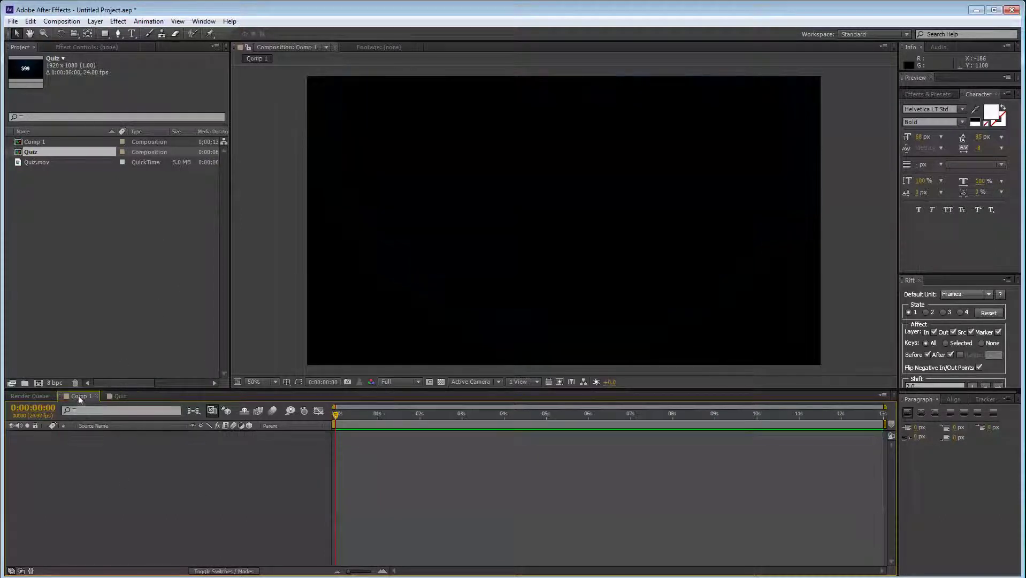
right_click(122, 472)
mouse_move(140, 476)
left_click(334, 506)
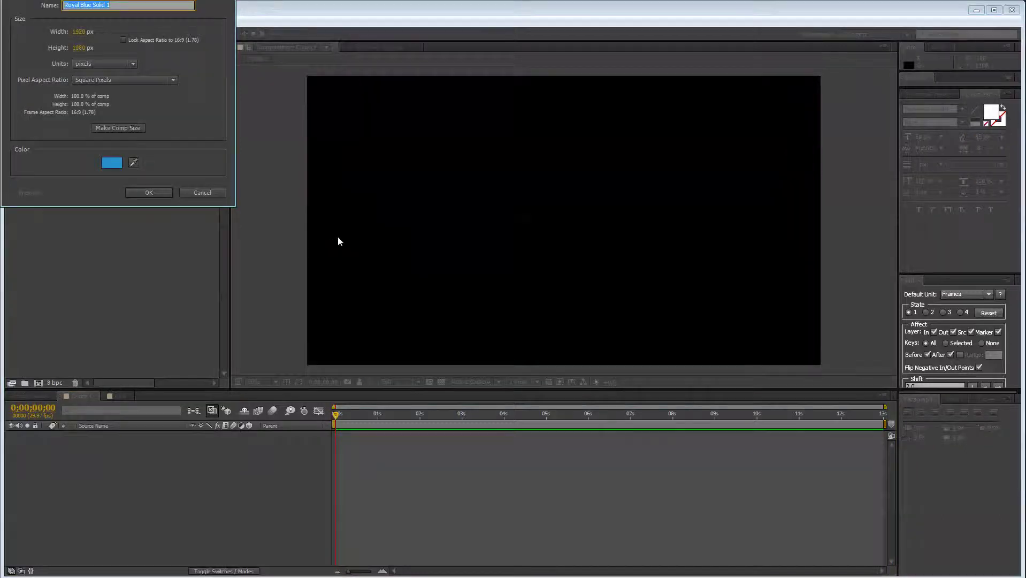
type("Bl")
key("Return")
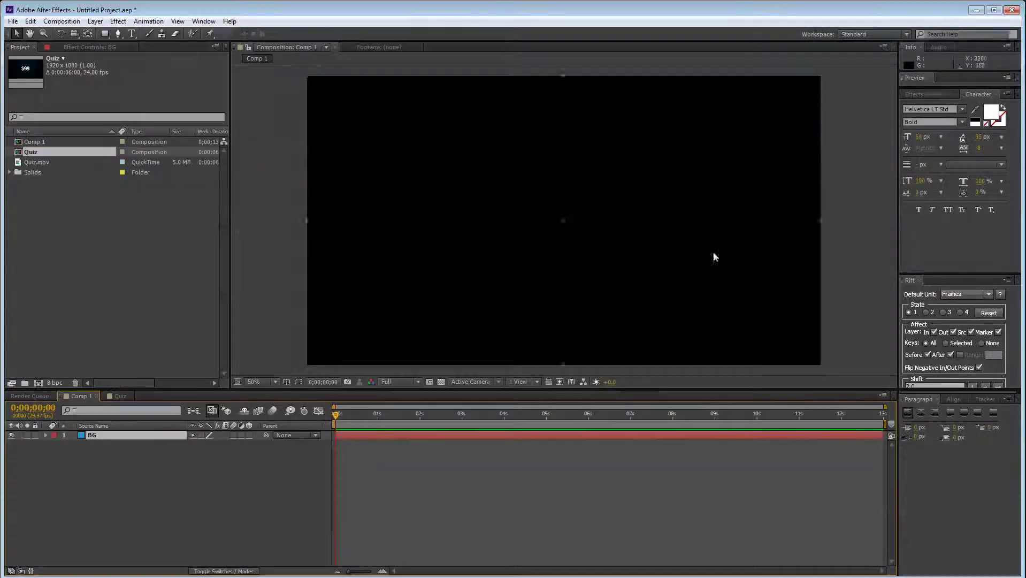
Step: Find the Ramp effect and apply it to the BG solid
left_click(928, 94)
left_click(940, 106)
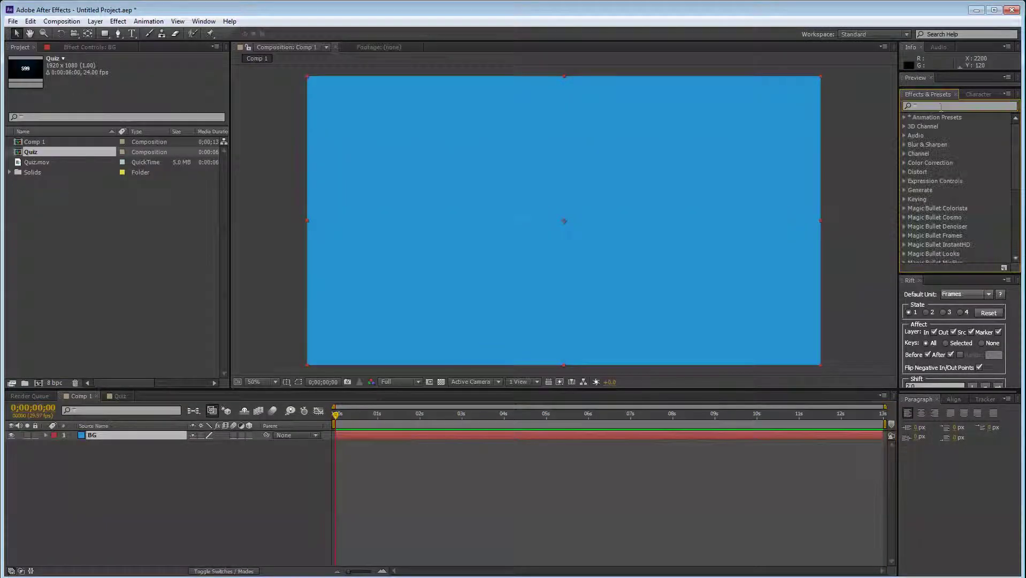
type("ramp")
double_click(935, 126)
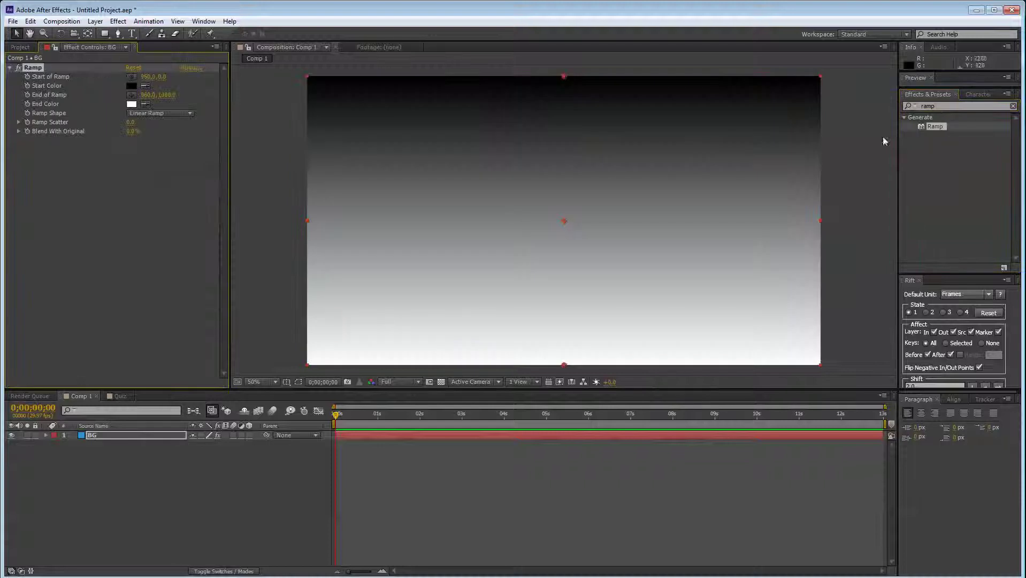
Step: Set the ramp's end color to black and its start color to dark blue
left_click(131, 104)
left_click_drag(122, 212, 126, 296)
key("Return")
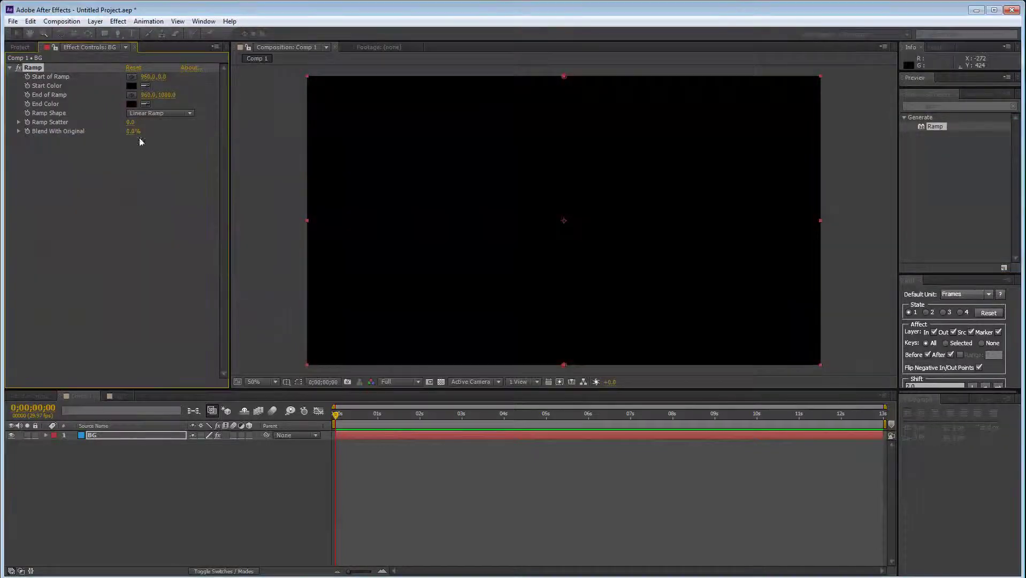
left_click(135, 85)
left_click(170, 212)
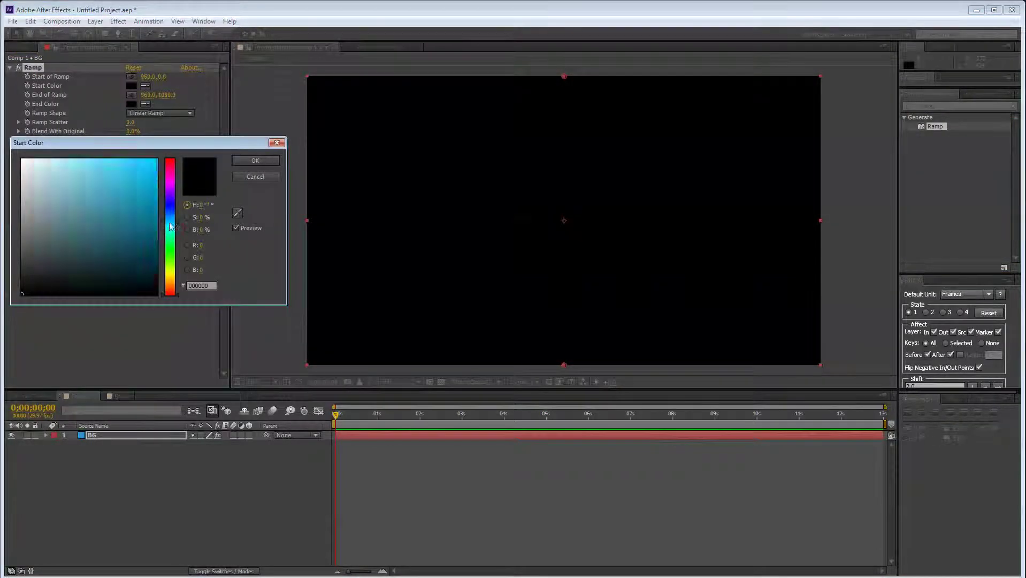
left_click(140, 255)
key("Return")
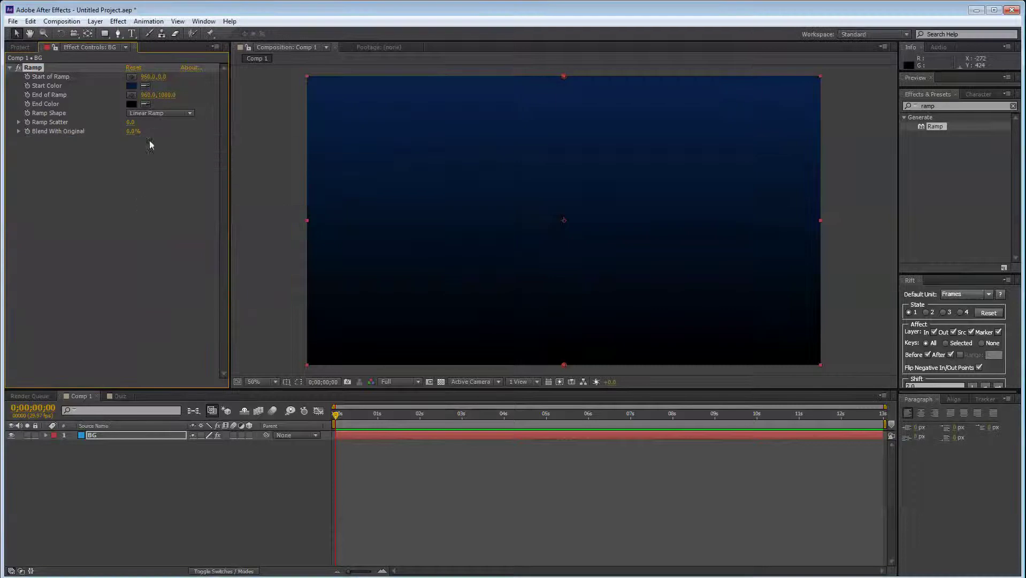
Step: Change the BG ramp's shape to Radial Ramp and deselect the layer
left_click(161, 113)
left_click(156, 137)
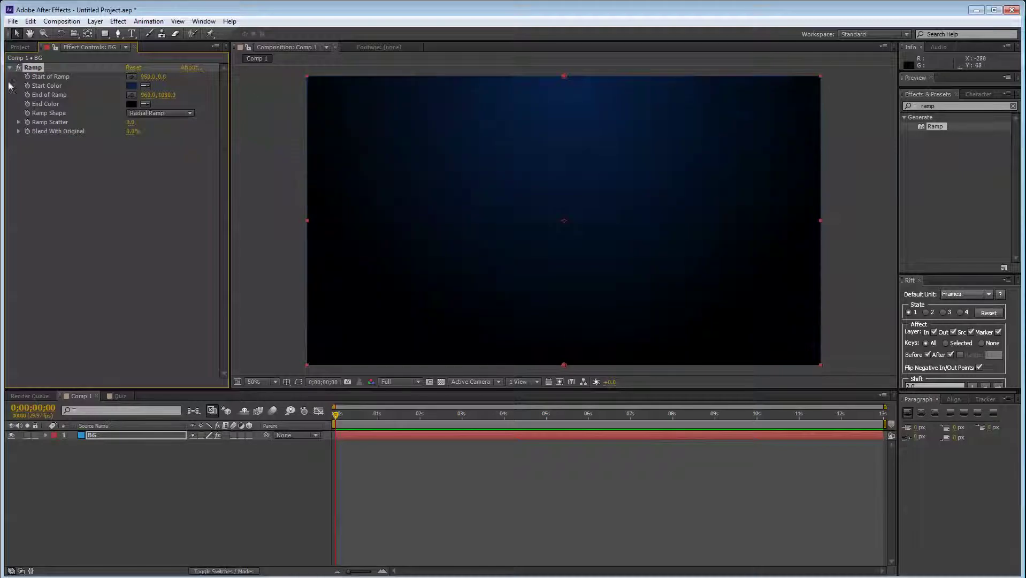
left_click(138, 515)
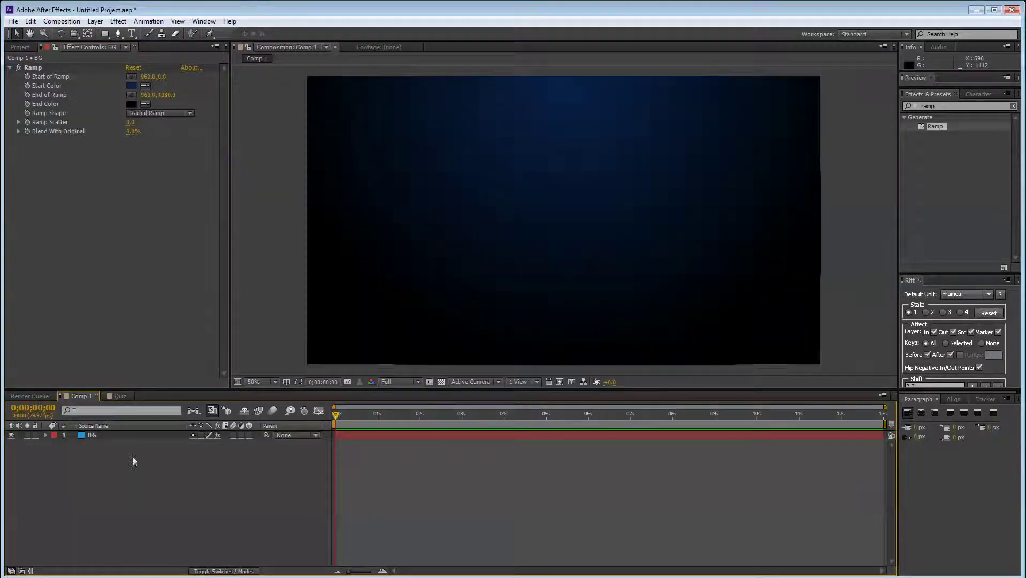
Step: Create a new text layer reading "$99" in the composition
right_click(136, 484)
mouse_move(190, 371)
left_click(331, 386)
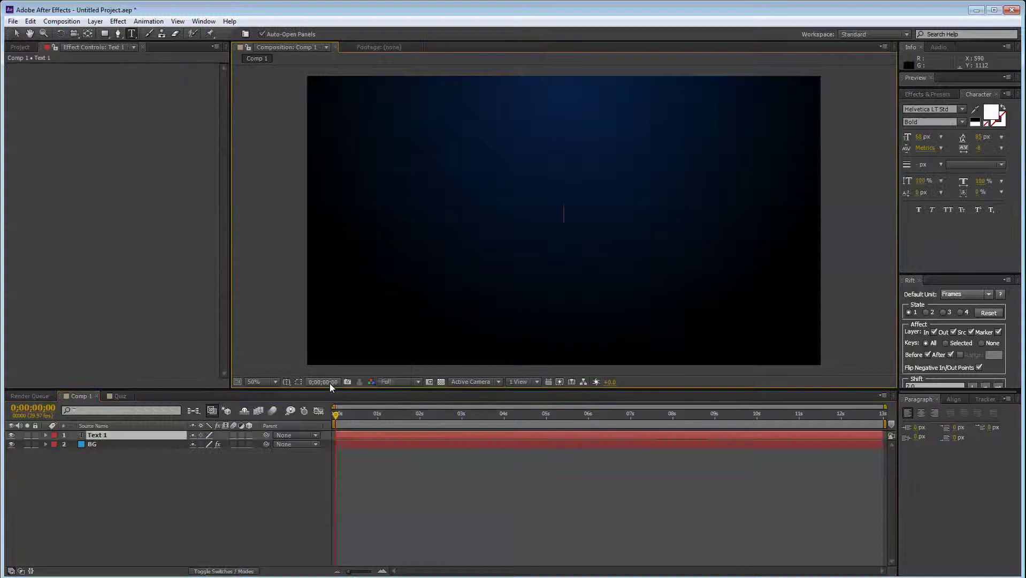
type("$")
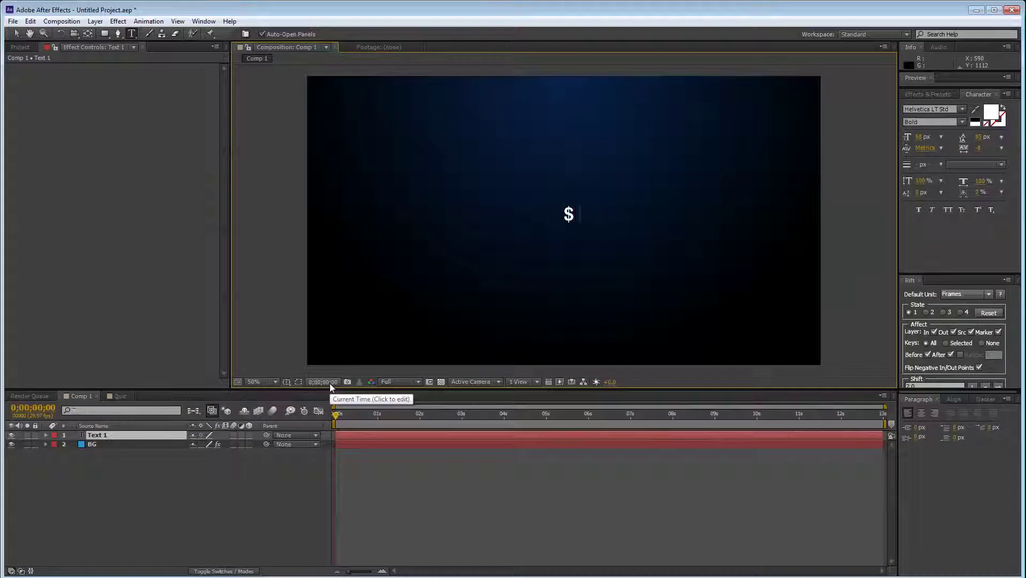
type("((")
key("BackSpace")
key("BackSpace")
type("99")
Step: Set the $99 text in the Impact font and enlarge it to a large headline size
key("ctrl+a")
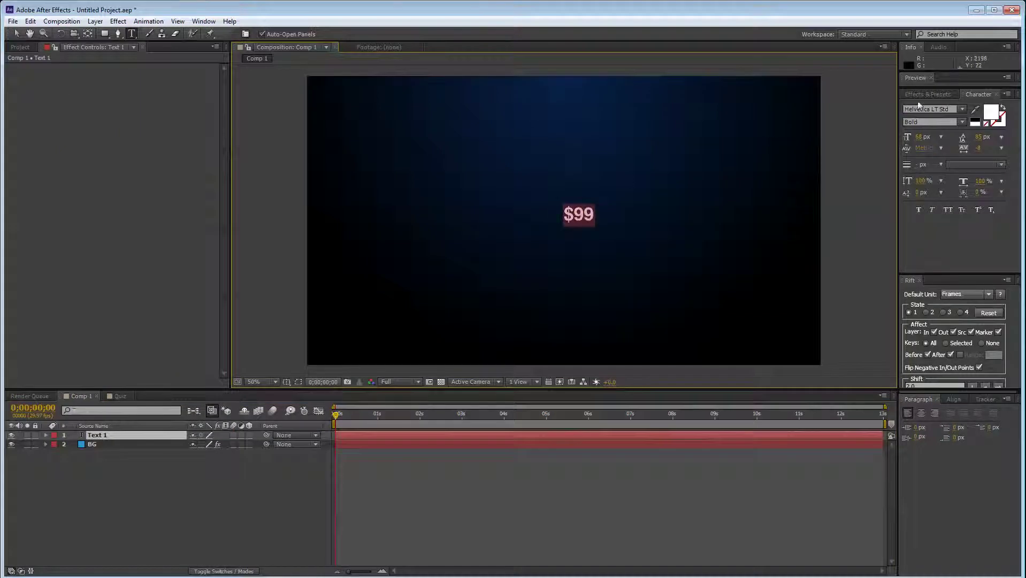
left_click(931, 109)
type("Impact")
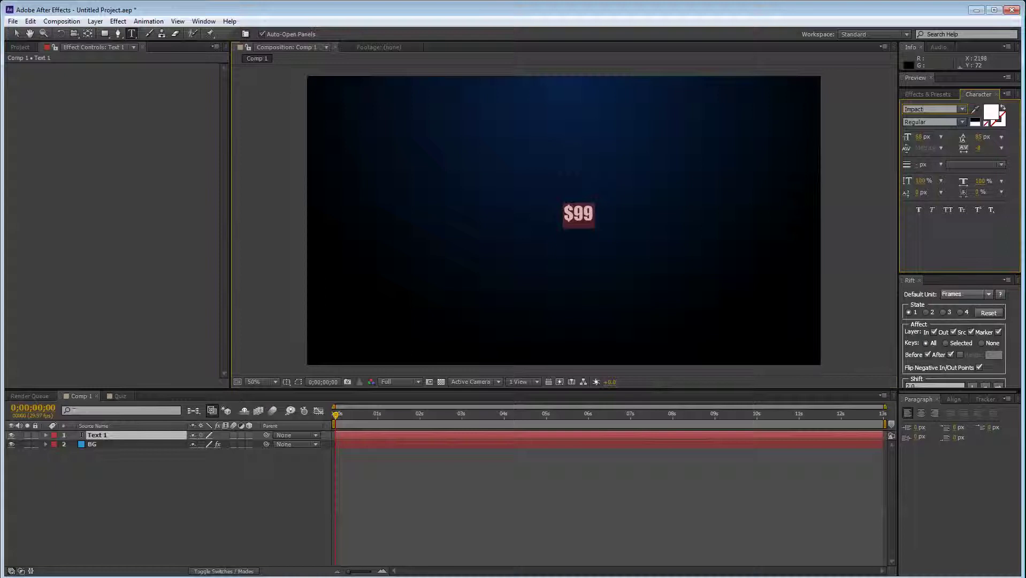
left_click_drag(919, 138, 1017, 138)
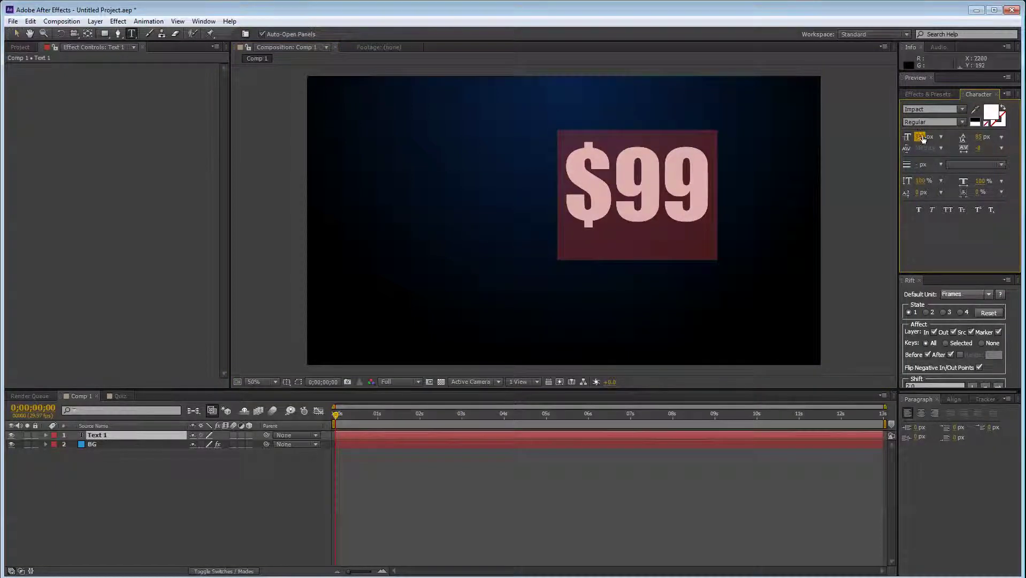
left_click_drag(923, 139, 892, 139)
left_click(17, 34)
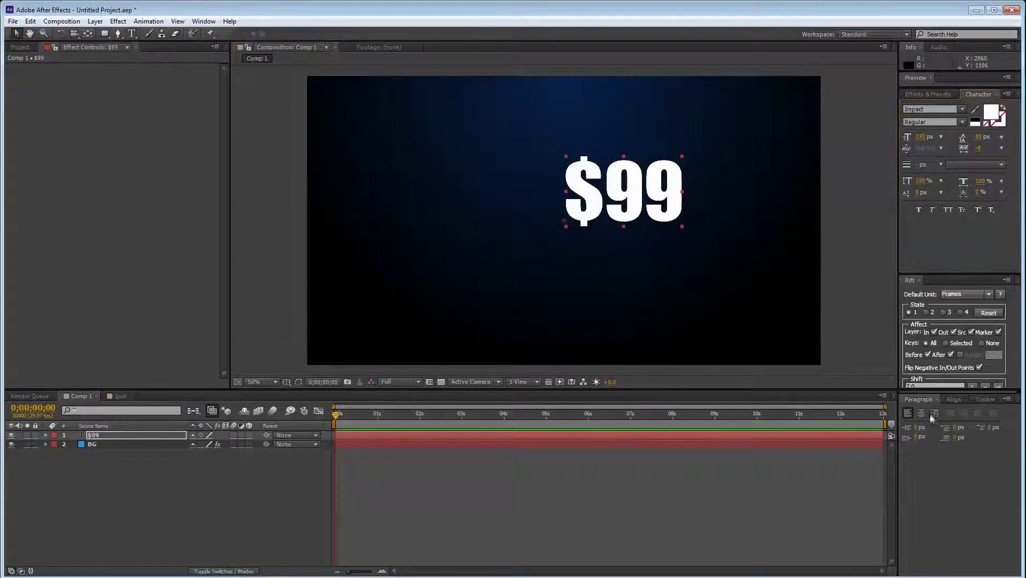
Step: Align the $99 text to the horizontal and vertical center of the composition
left_click(954, 399)
left_click(928, 424)
left_click(982, 423)
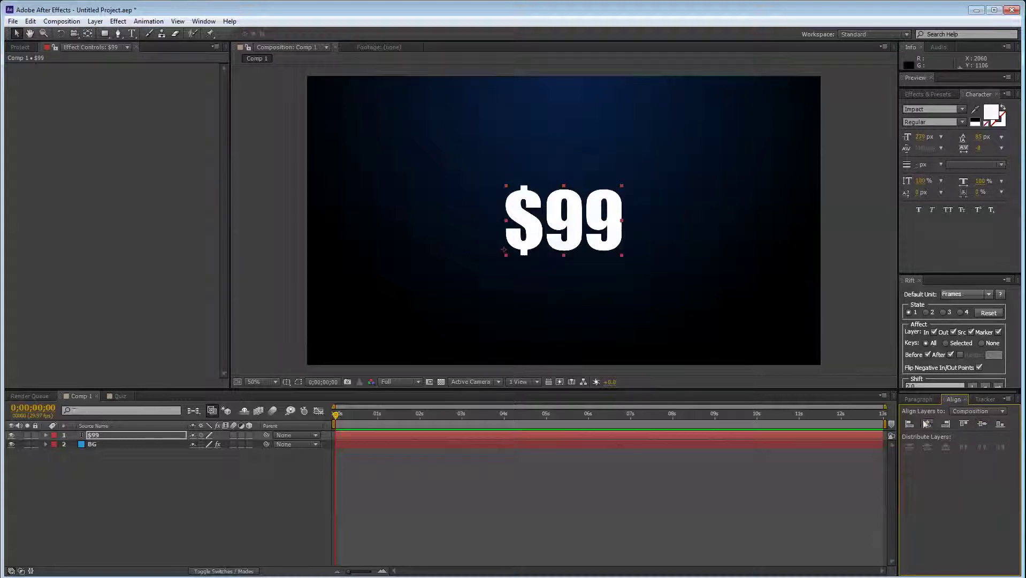
left_click(164, 499)
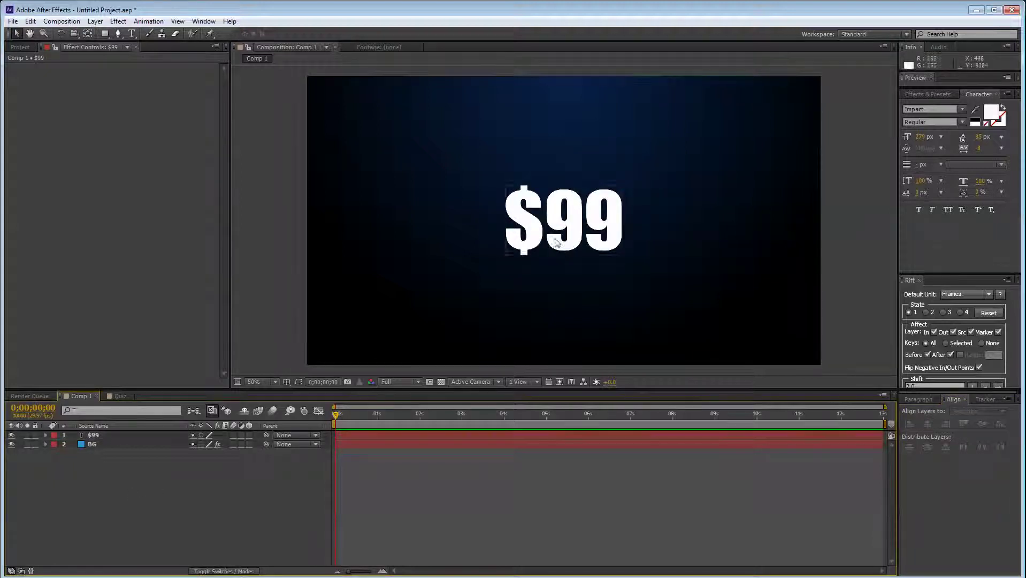
Step: Draw a closed triangular Pen mask on the $99 layer through the frame's top-left, bottom-right and top-right corners
left_click(121, 437)
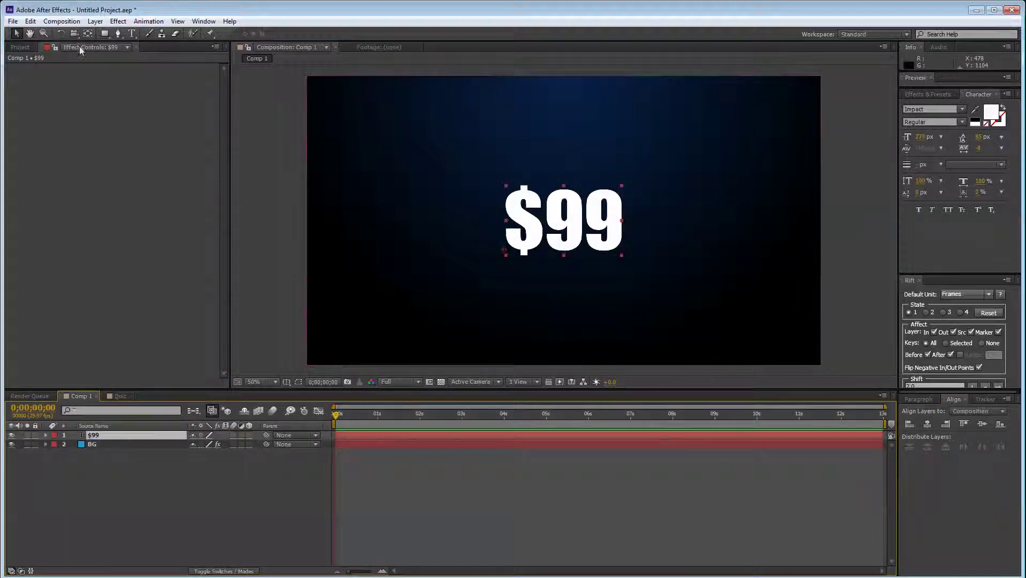
left_click(118, 34)
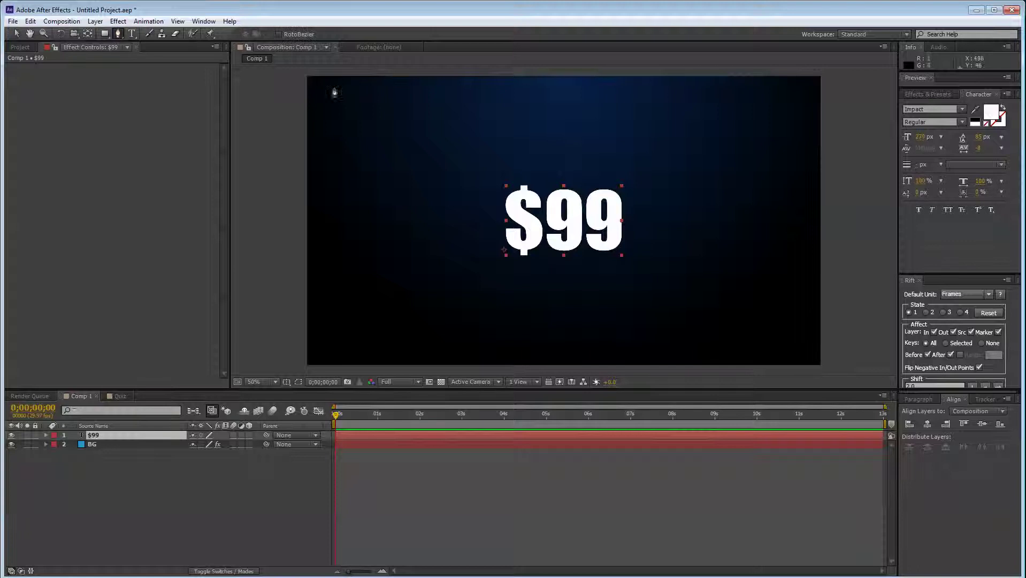
left_click(307, 77)
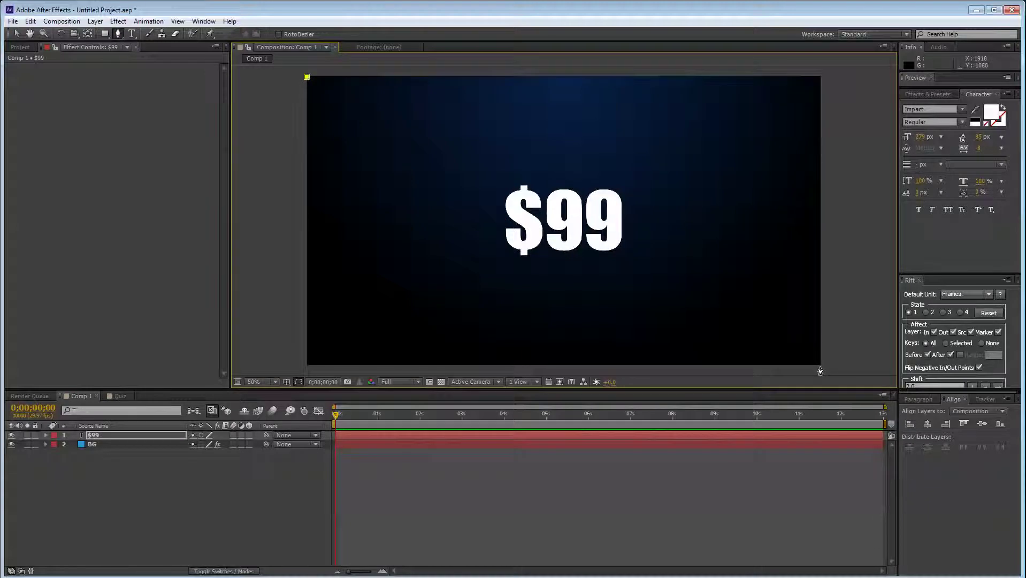
left_click(820, 367)
left_click(819, 79)
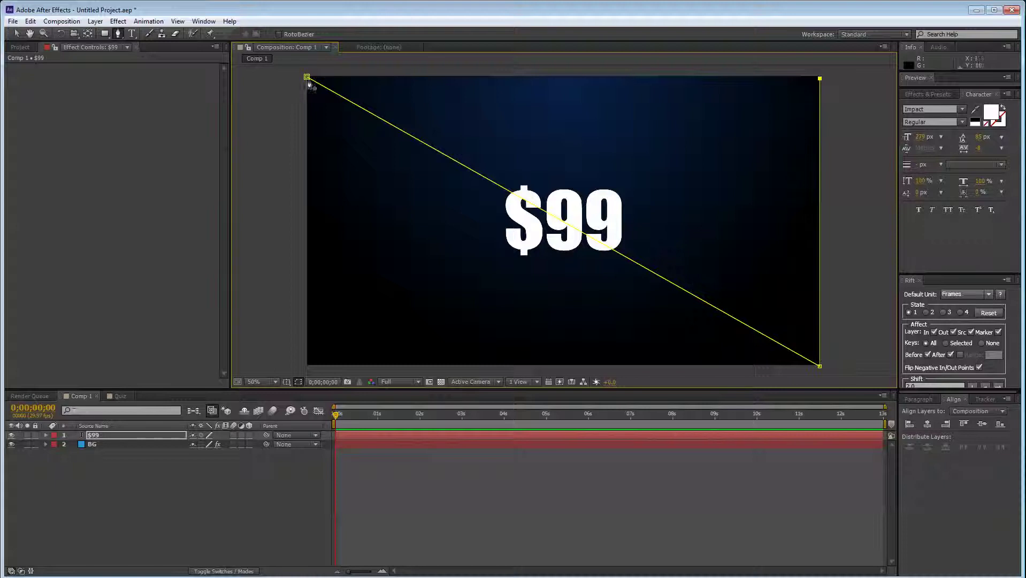
left_click(307, 77)
key("v")
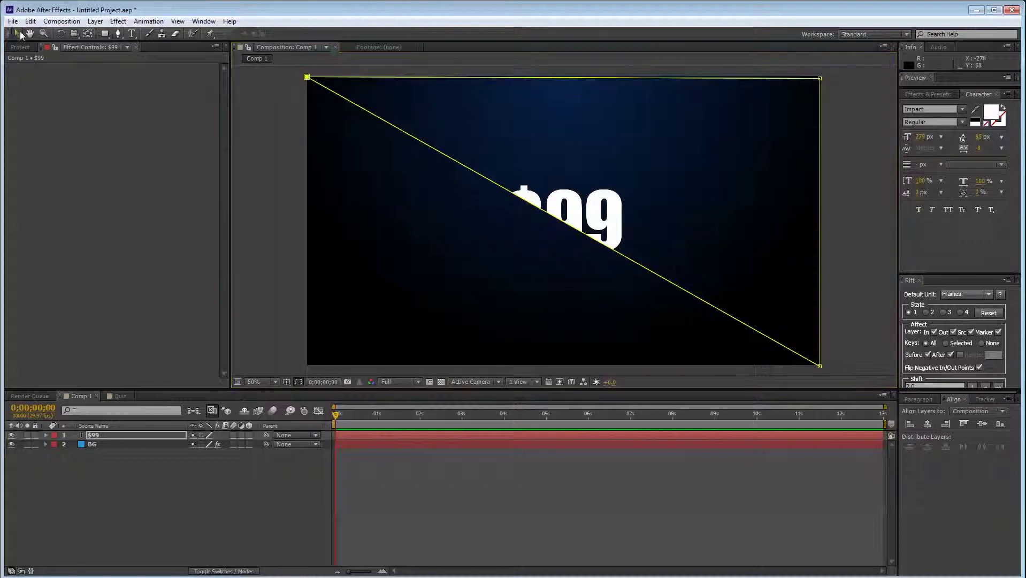
Step: Duplicate the masked $99 layer and set the copy's mask mode to Subtract
left_click(183, 511)
left_click(123, 437)
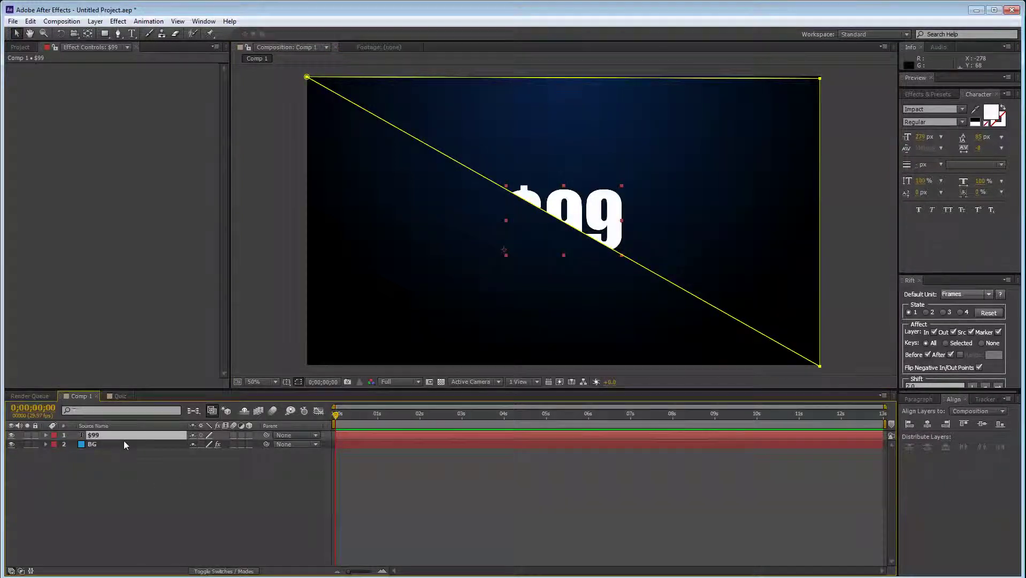
key("ctrl+d")
key("m")
left_click(90, 444)
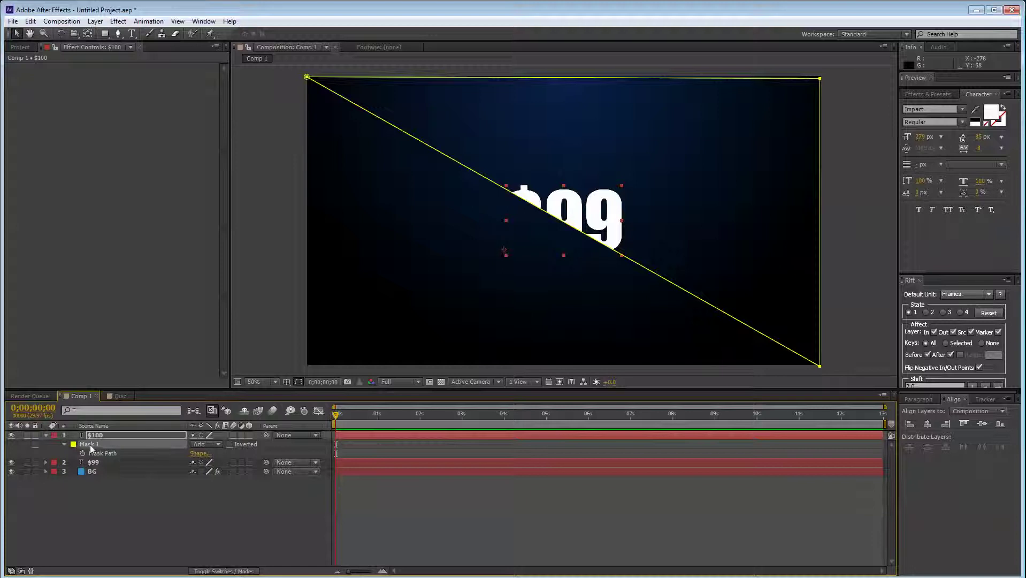
left_click(214, 445)
left_click(219, 480)
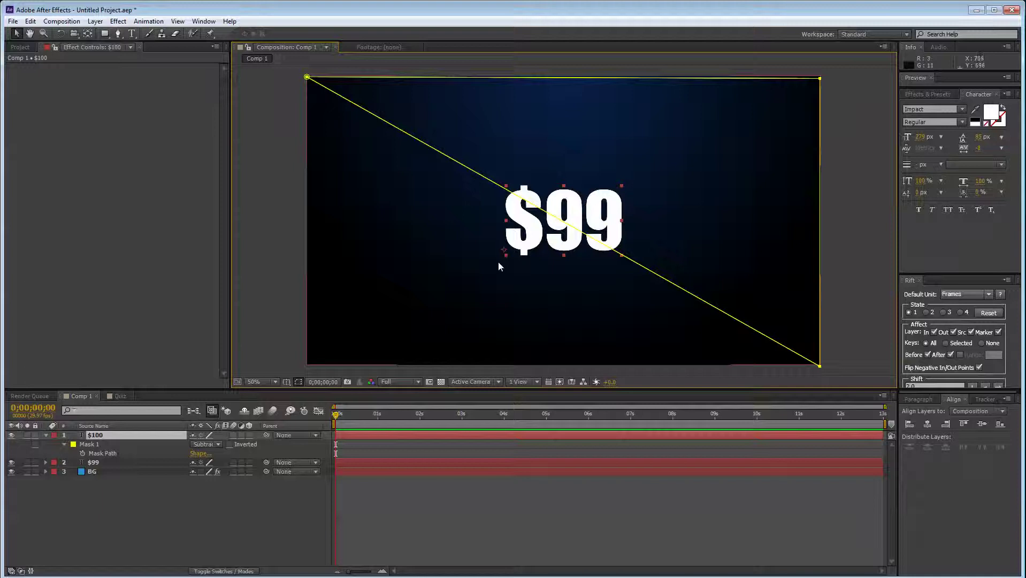
Step: Duplicate the $100 layer and delete Mask 1 from the new copy to get an uncut version
left_click(135, 492)
left_click(122, 439)
key("ctrl+d")
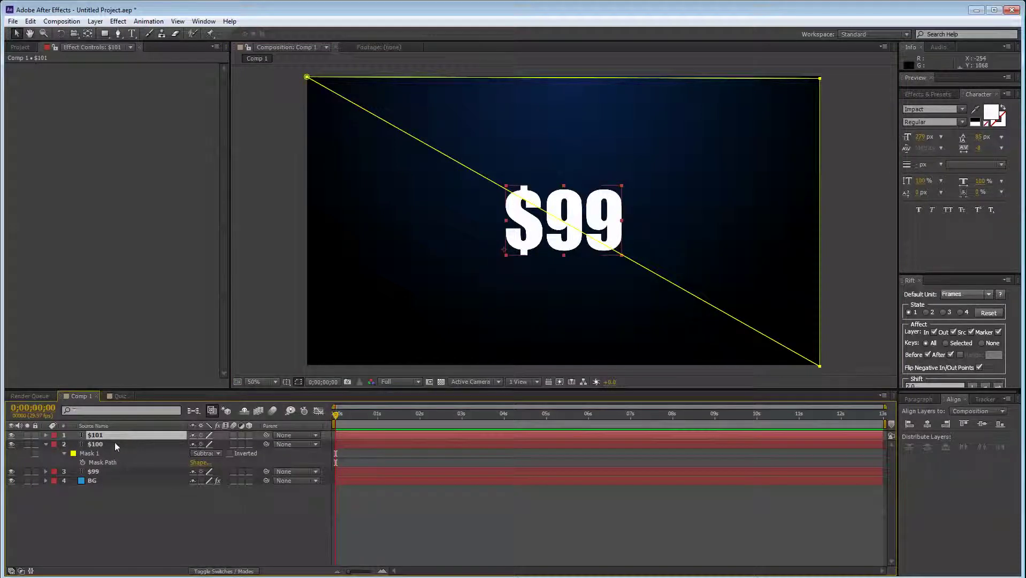
key("m")
left_click(97, 446)
key("Delete")
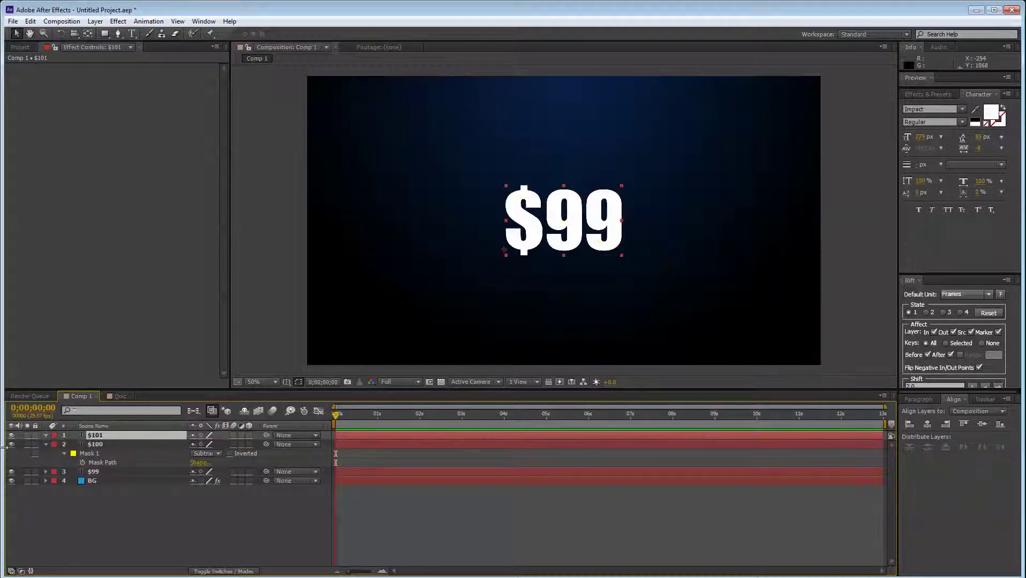
Step: Hide the uncut text layer, inspect the diagonal seam between the two masked halves up close, and show the layer again
left_click(11, 435)
left_click(133, 514)
key("period")
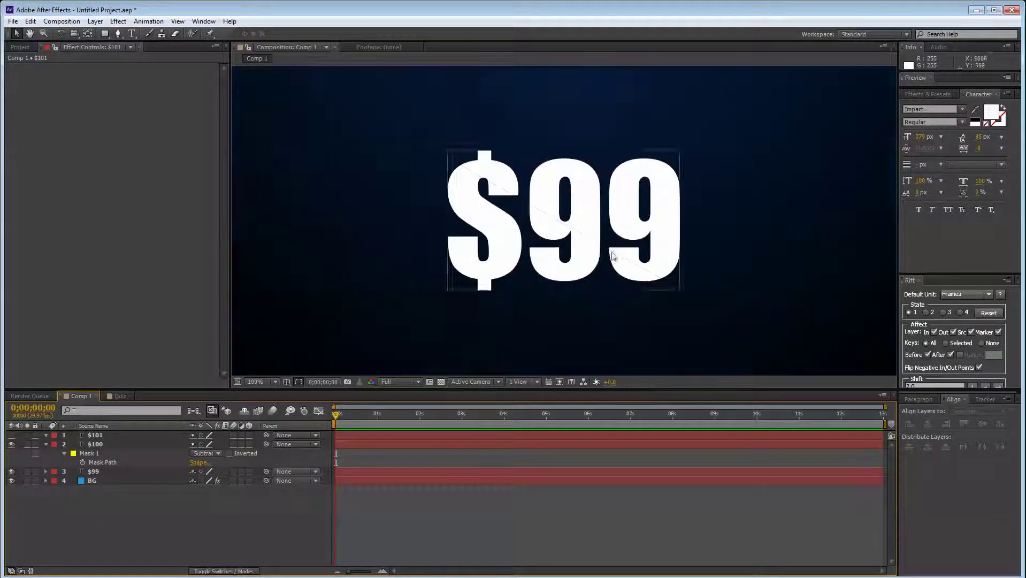
left_click(11, 435)
Step: Rename the uncut text layer "99 Full", the subtract-masked layer "99 Bottom" and the original masked layer "99 Top"
left_click(131, 436)
key("Return")
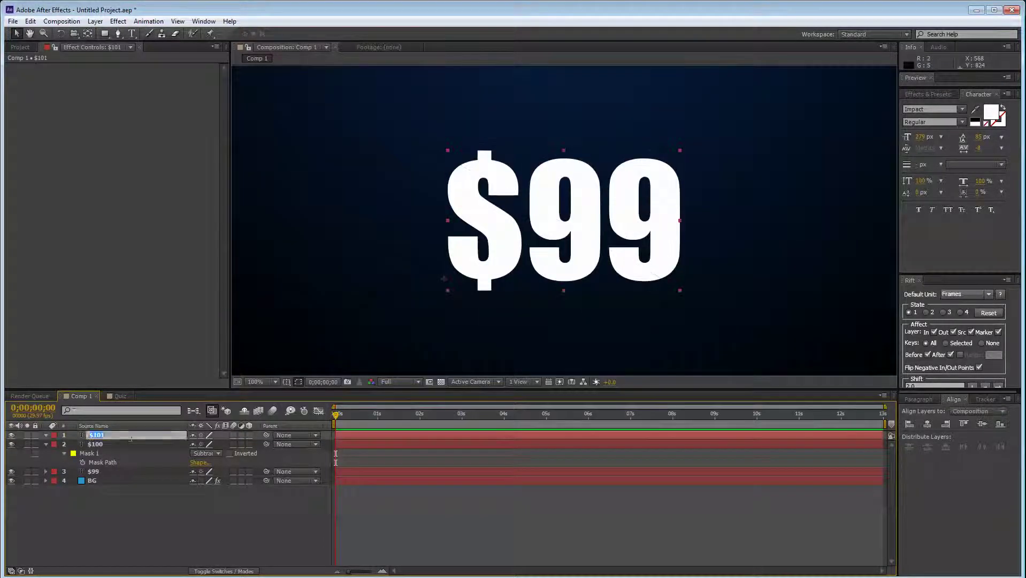
type("99 Full")
key("Return")
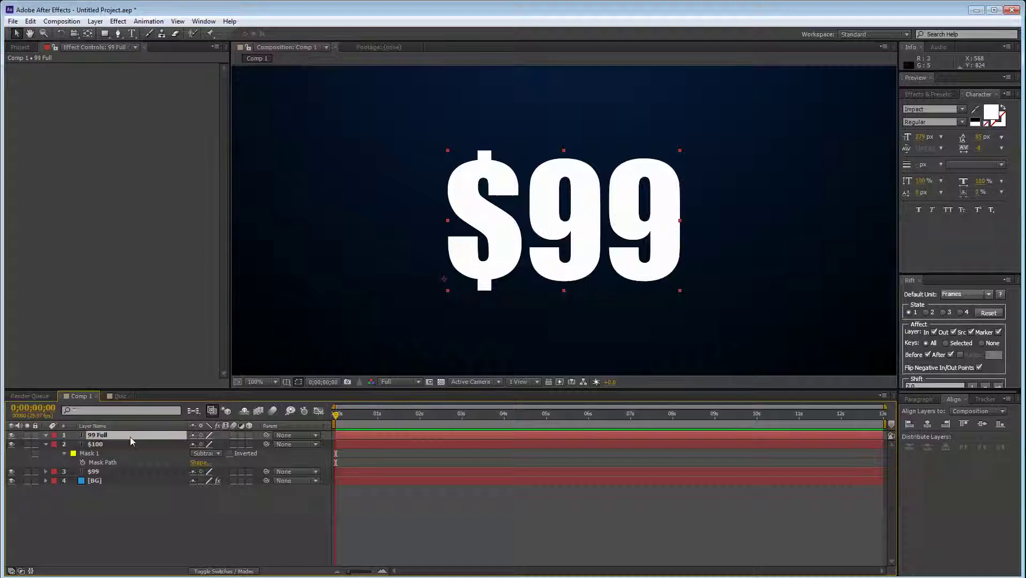
left_click(147, 444)
key("Return")
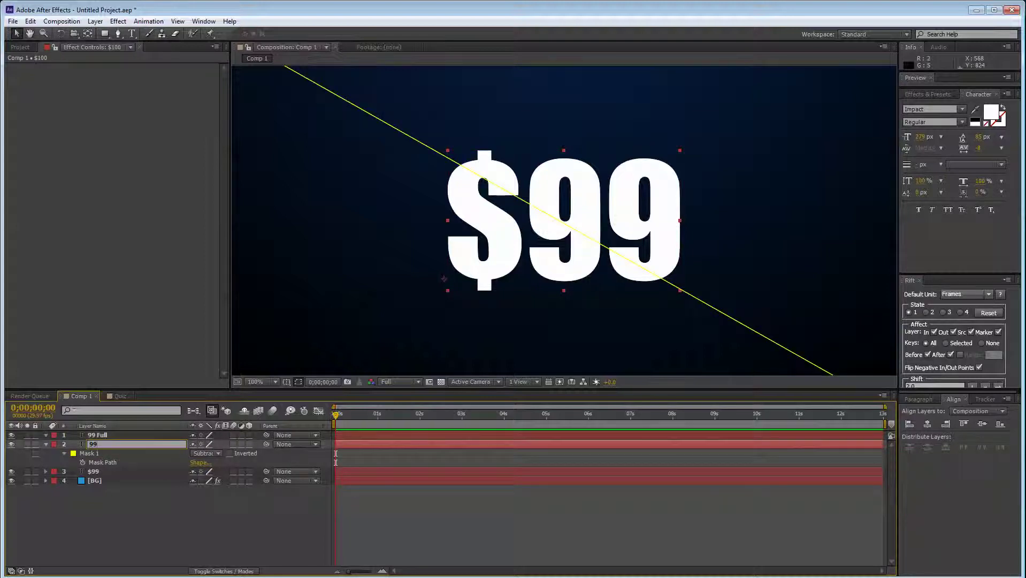
type("99 Bottom")
key("Return")
left_click(112, 472)
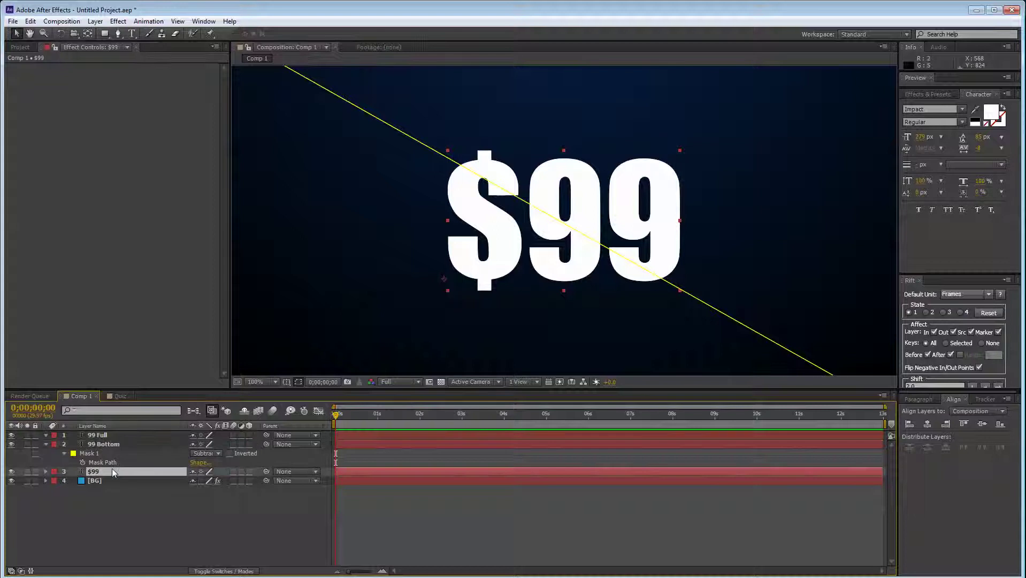
key("Return")
type("99 Top")
key("Return")
Step: Select all layers and collapse their expanded properties in the timeline
left_click(177, 536)
key("ctrl+a")
key("ctrl+grave")
scroll(403, 257, "down", 1)
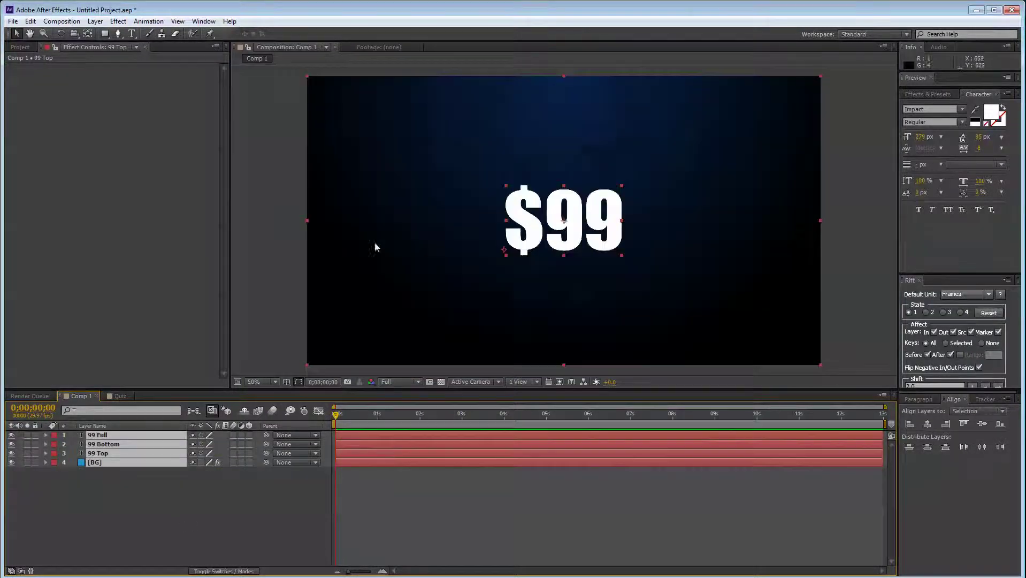
Step: Deselect all layers, activate the Pen tool and turn on the title/action safe guides
left_click(187, 518)
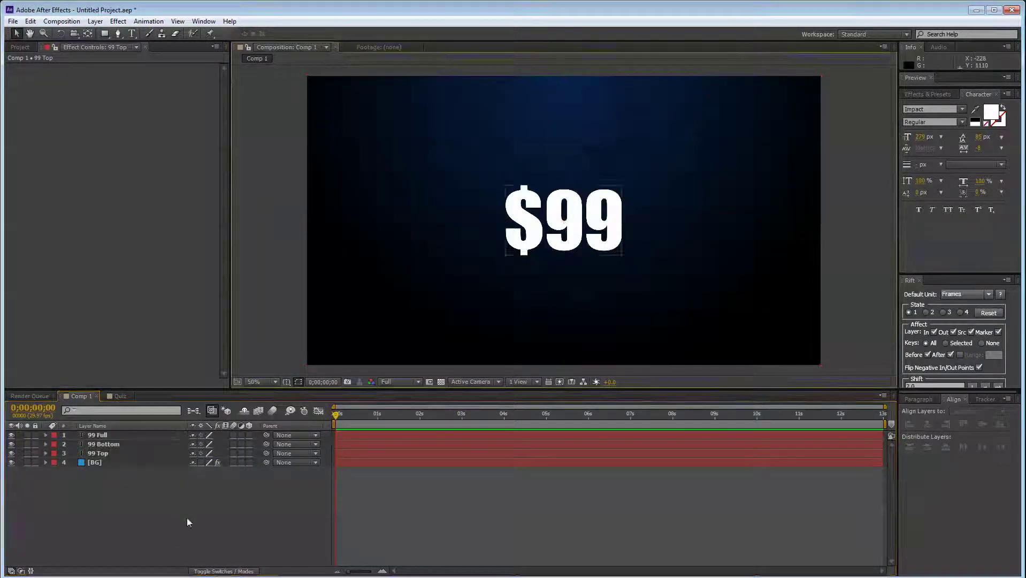
left_click(119, 33)
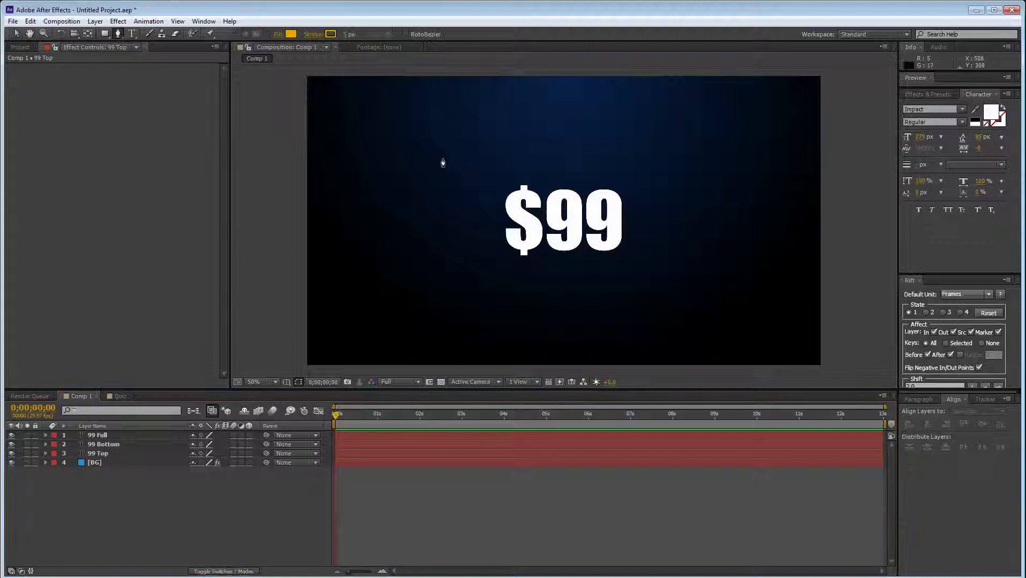
left_click(298, 382)
left_click(312, 394)
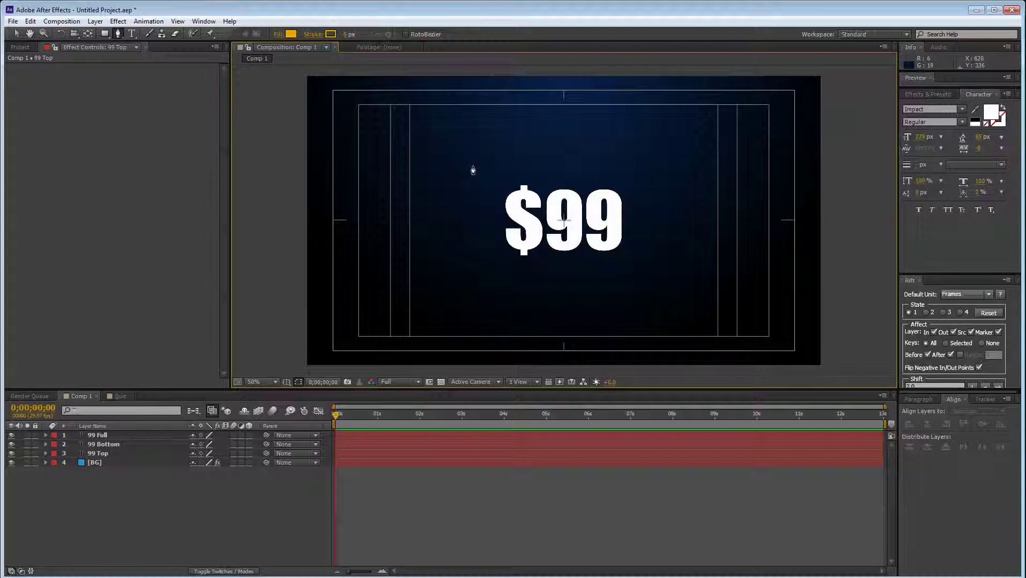
Step: Hide the 99 Bottom and 99 Full layers so only the top half of the title shows
left_click(40, 445)
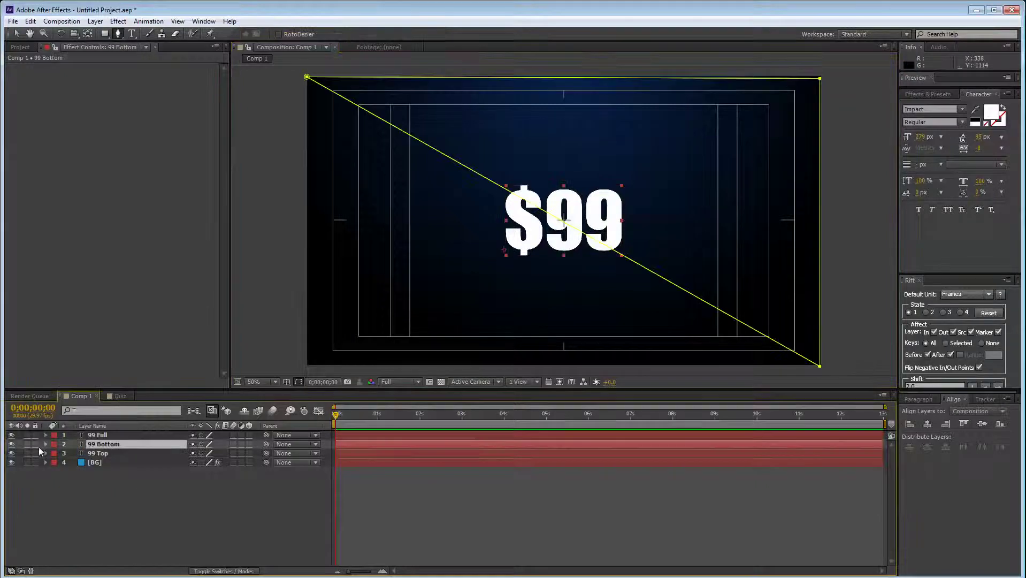
key("F2")
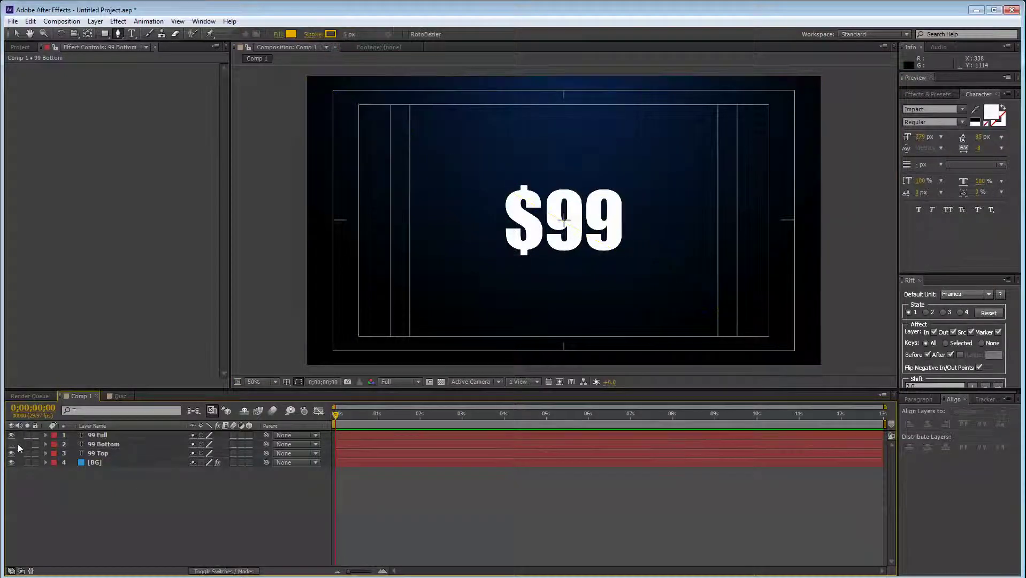
left_click(11, 436)
scroll(502, 196, "up", 2)
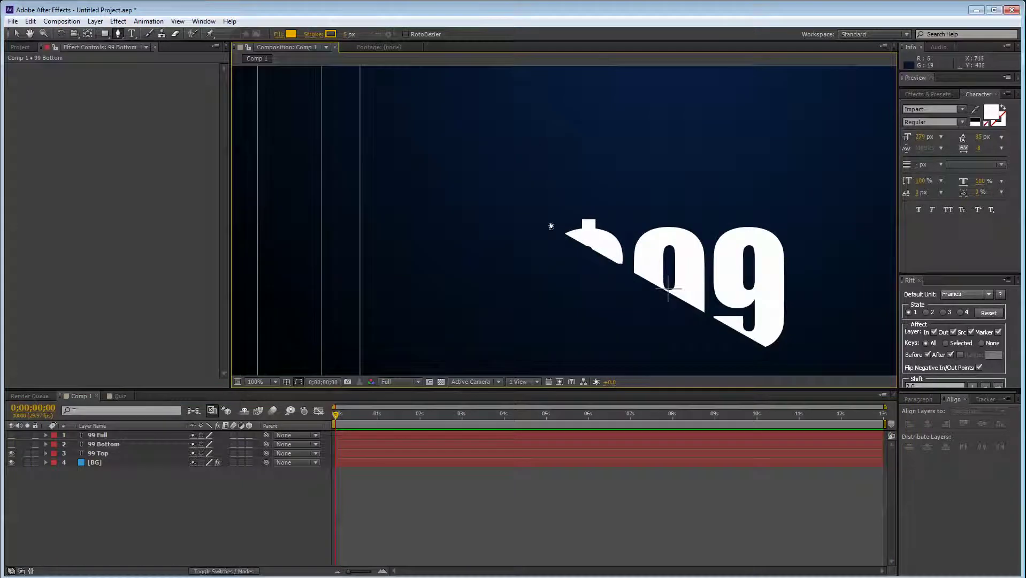
Step: Draw a straight diagonal line along the cut edge of the title and extend both endpoints beyond the text
left_click(563, 234)
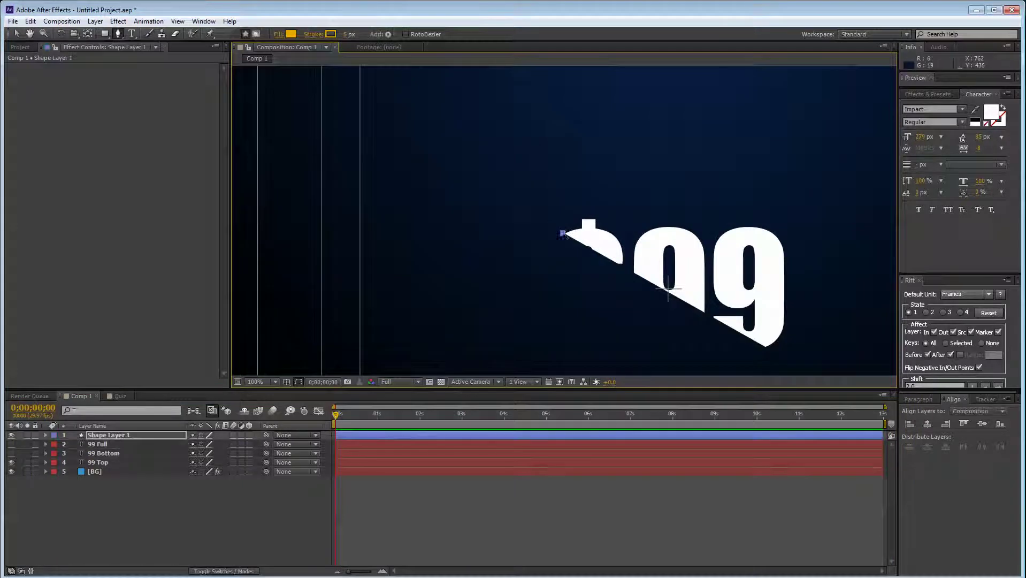
left_click(769, 351)
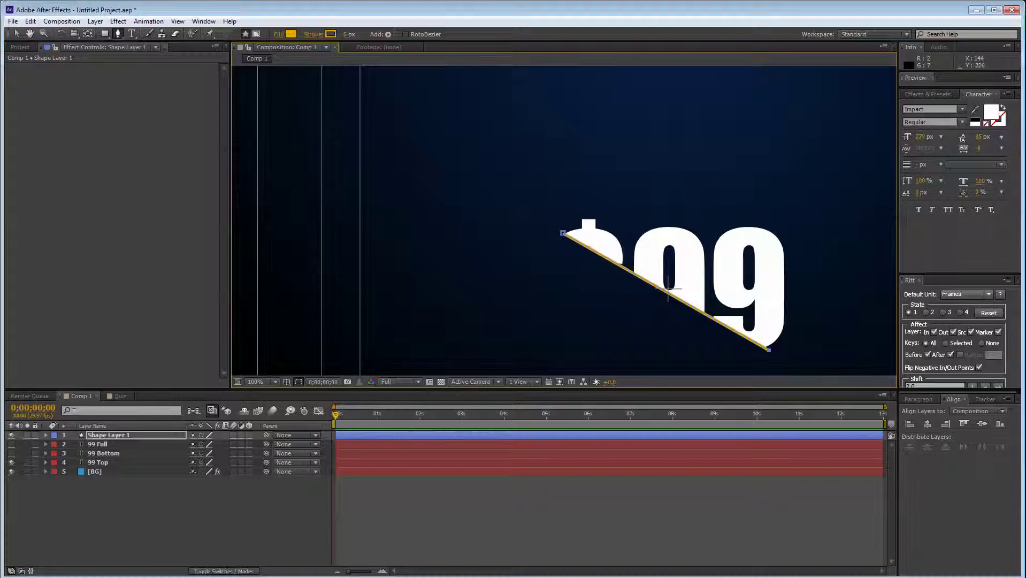
key("v")
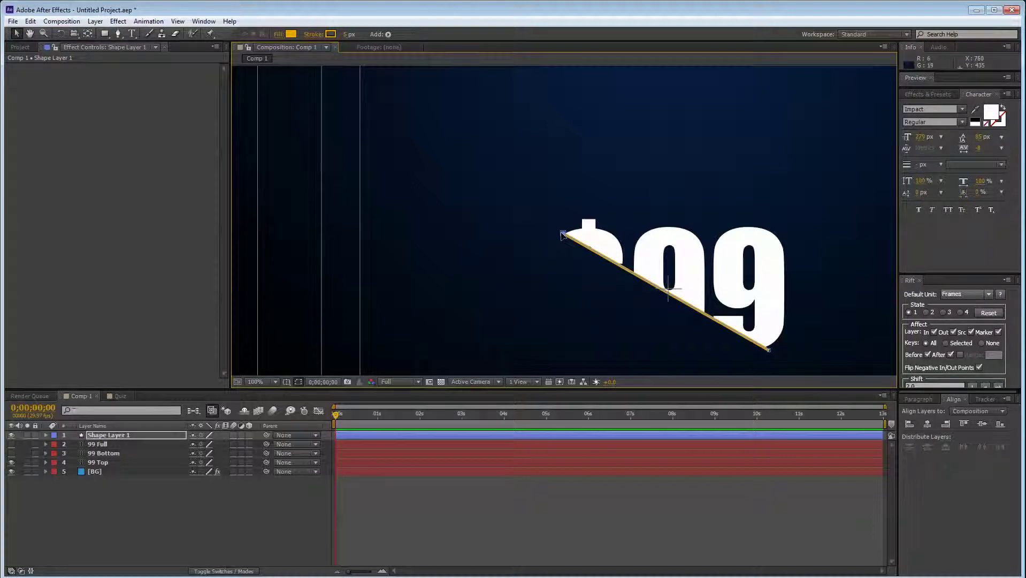
left_click_drag(562, 235, 519, 208)
key("space")
left_click_drag(759, 338, 681, 302)
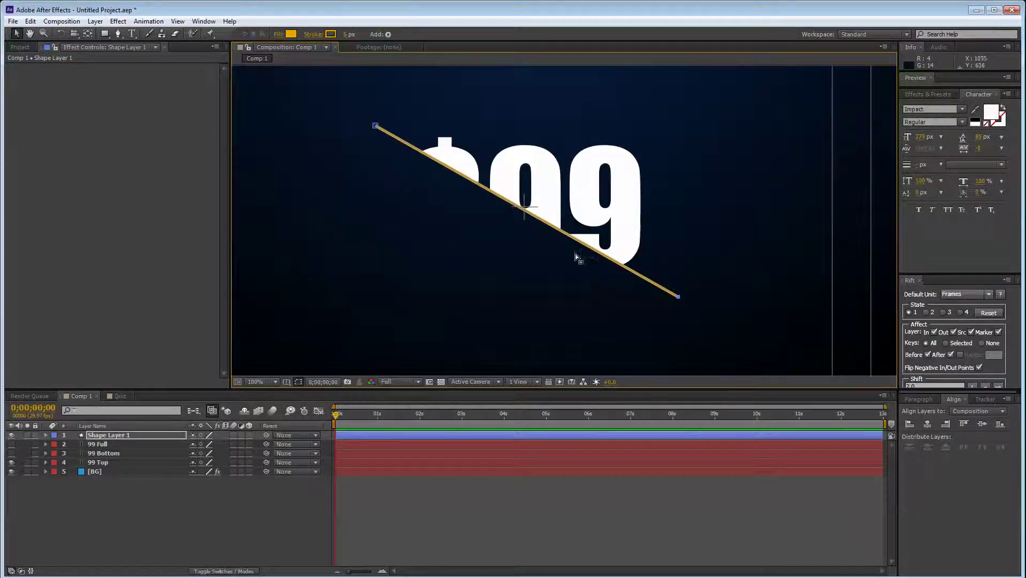
key("space")
key("comma")
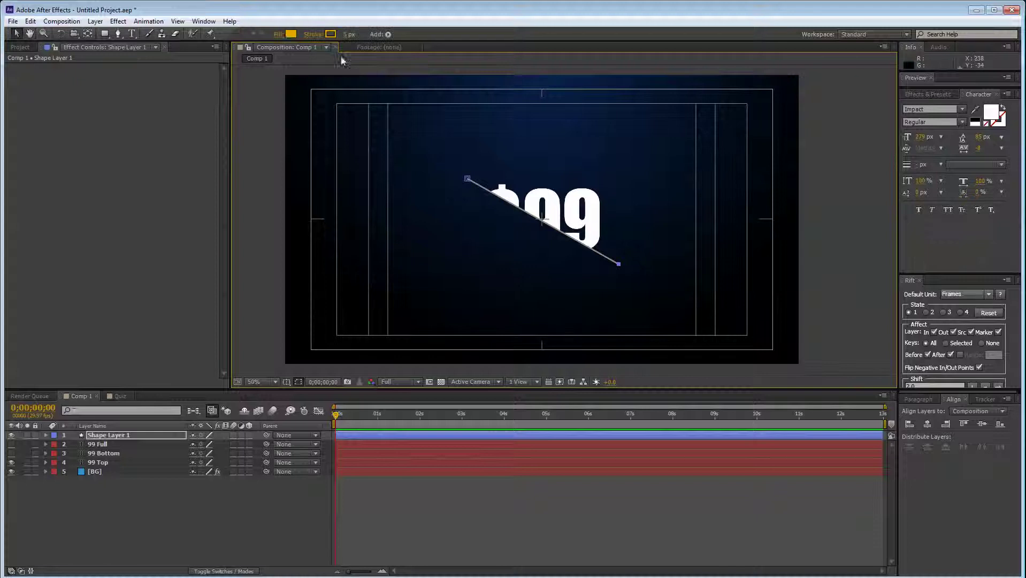
Step: Set the diagonal line's fill to None and its stroke to white with a 3 px width
left_click(284, 34)
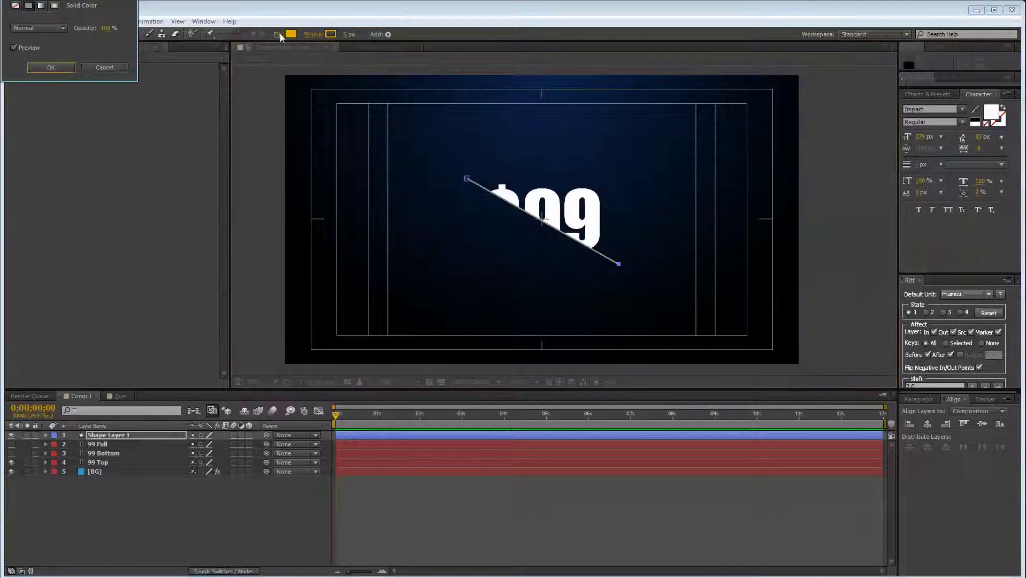
left_click(16, 5)
left_click(51, 67)
left_click(330, 34)
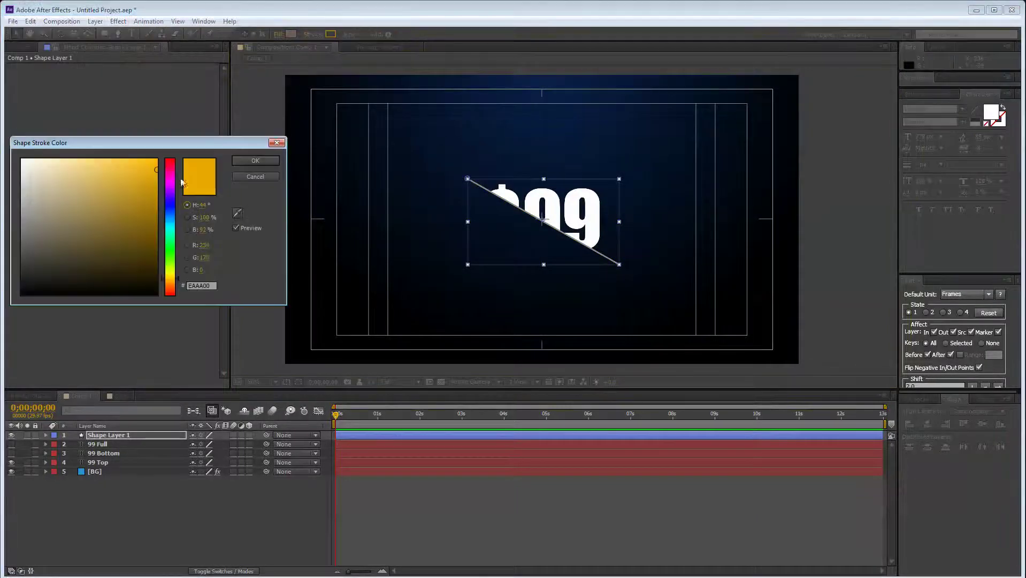
left_click(154, 223)
left_click(258, 157)
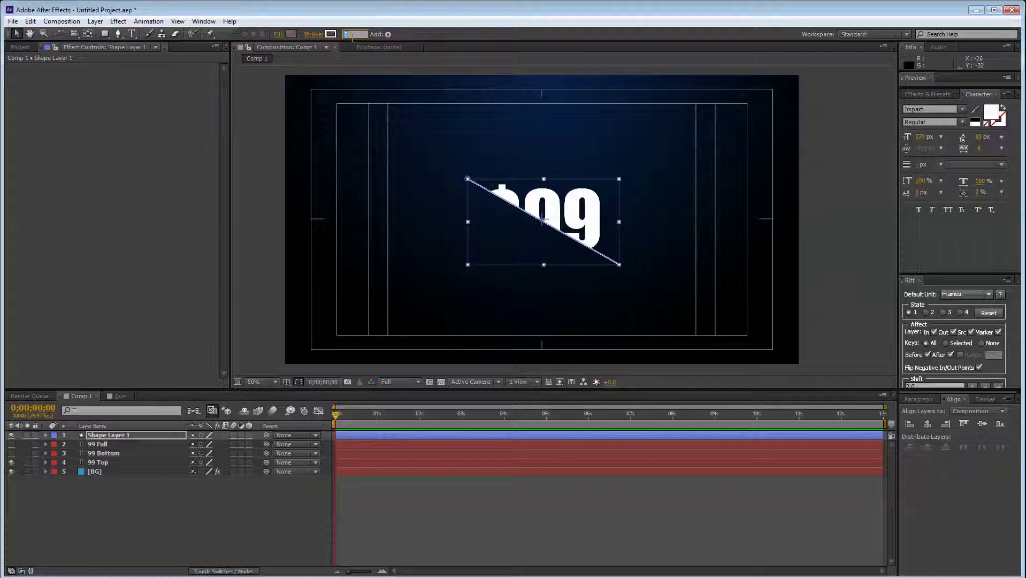
left_click(717, 233)
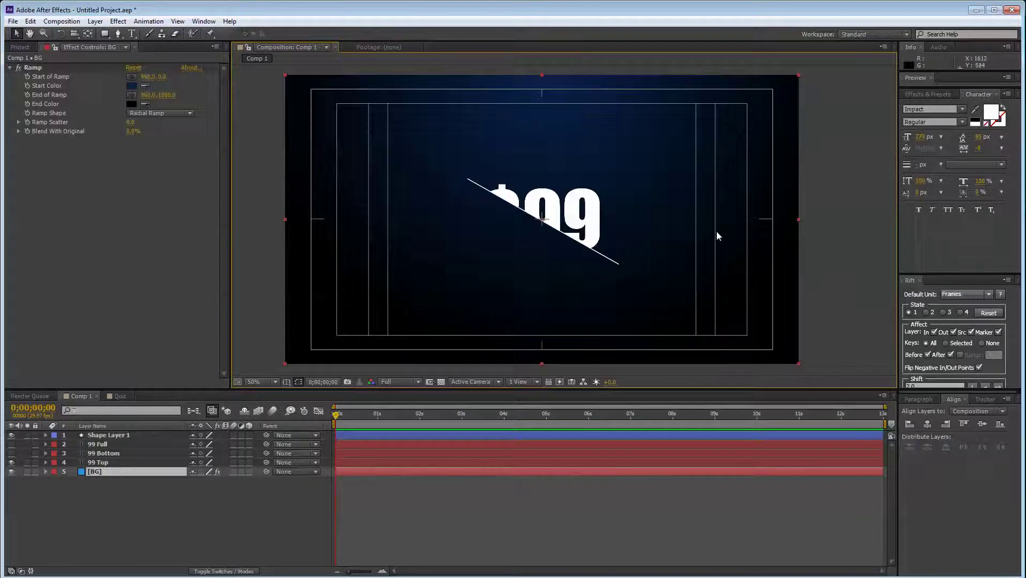
left_click(873, 245)
key("period")
key("period")
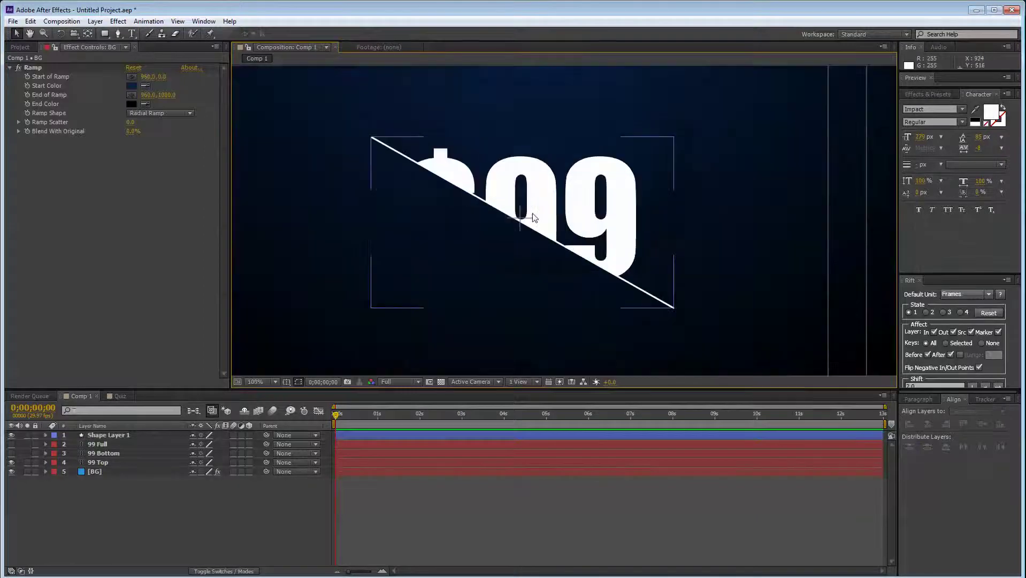
left_click(260, 381)
left_click(270, 405)
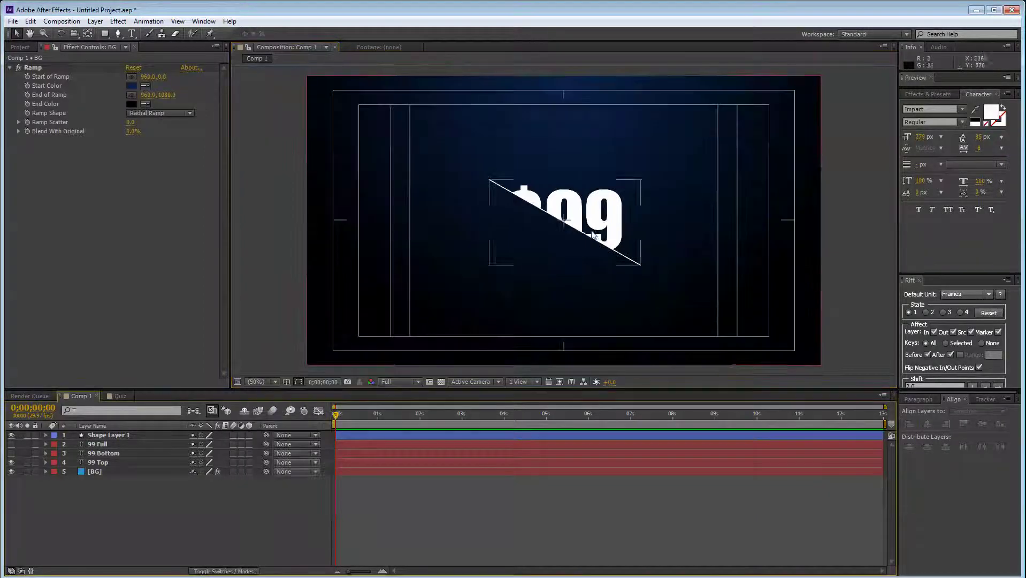
Step: Rename the line's shape layer "Slash"
left_click(105, 444)
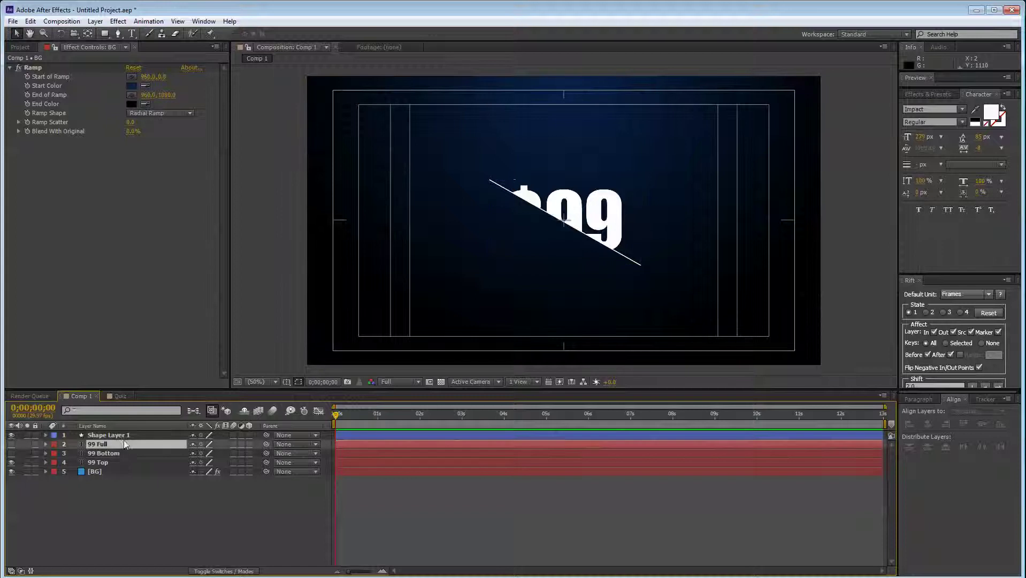
left_click(45, 435)
left_click(86, 435)
key("Return")
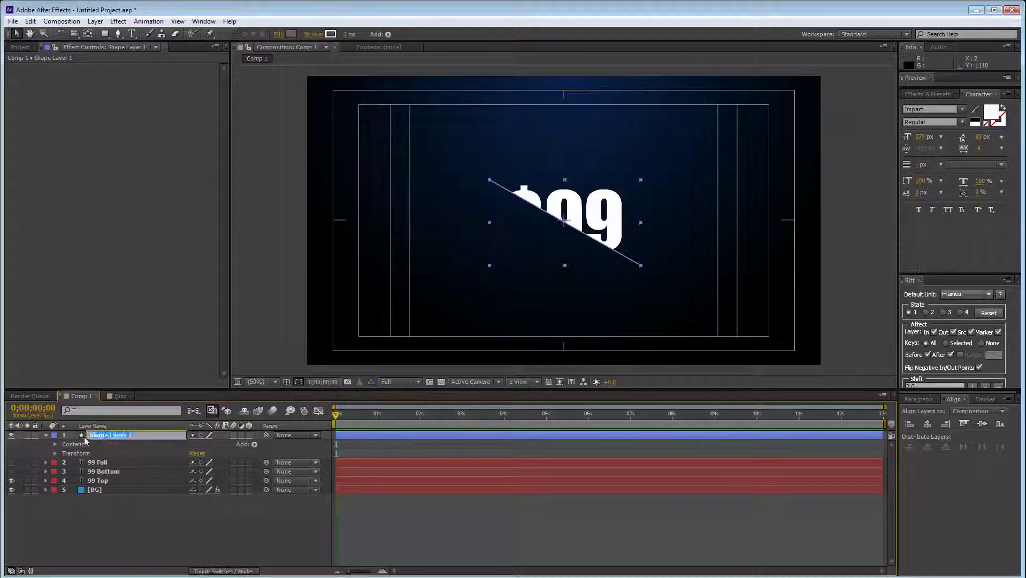
type("Slash")
key("Return")
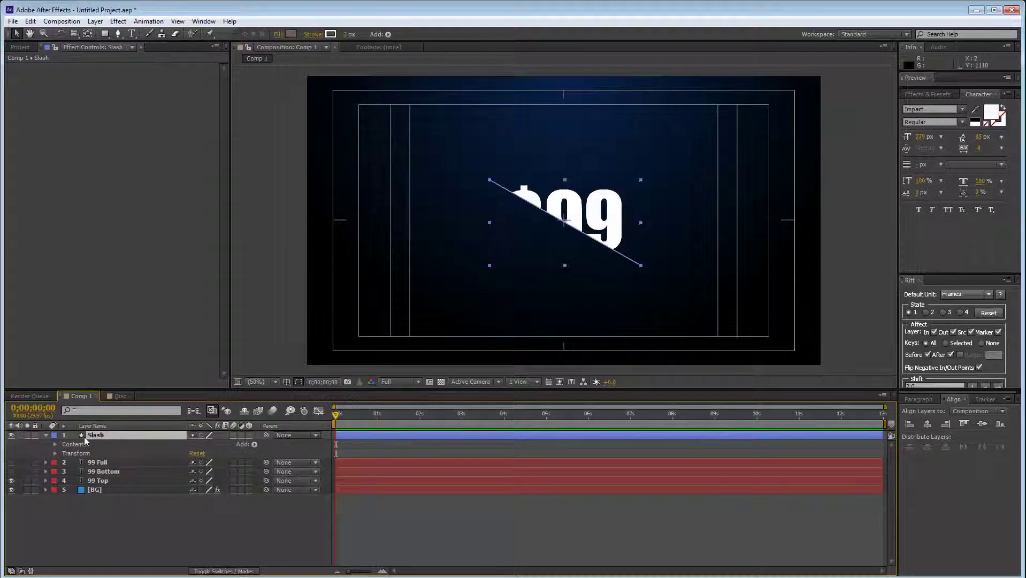
Step: Add Trim Paths to the Slash layer's contents and expand its properties
left_click(55, 444)
left_click(254, 445)
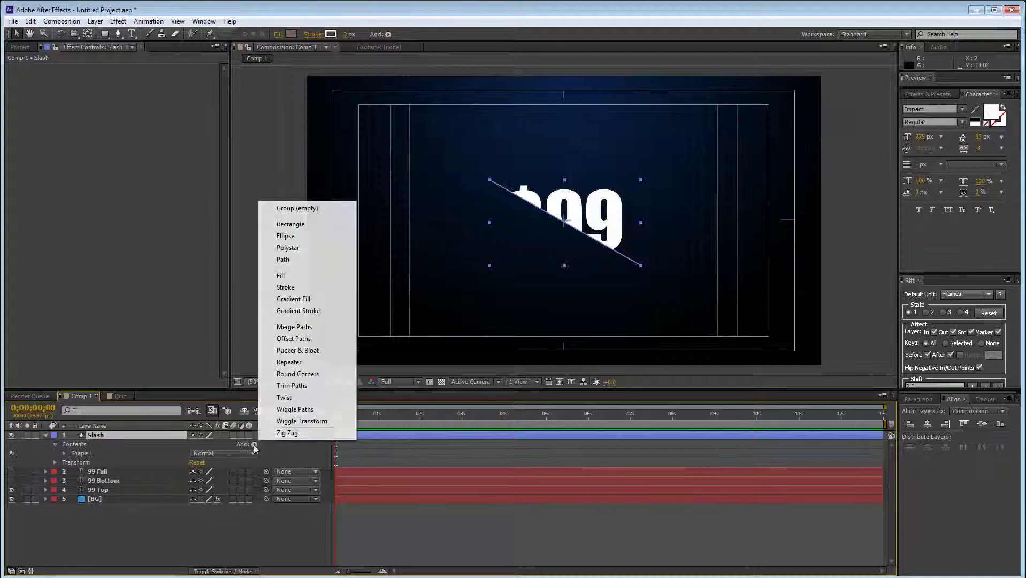
left_click(317, 385)
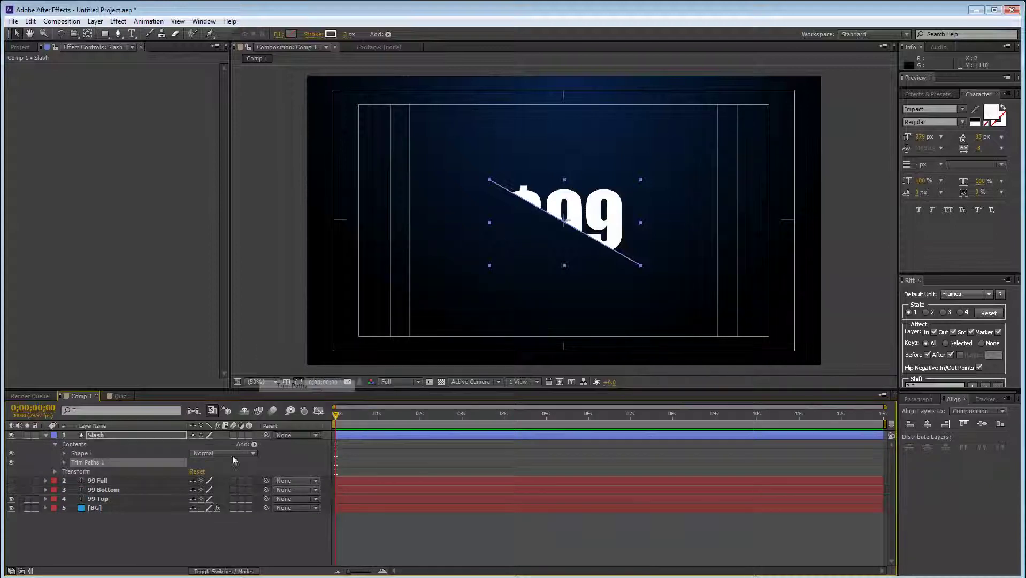
left_click(64, 464)
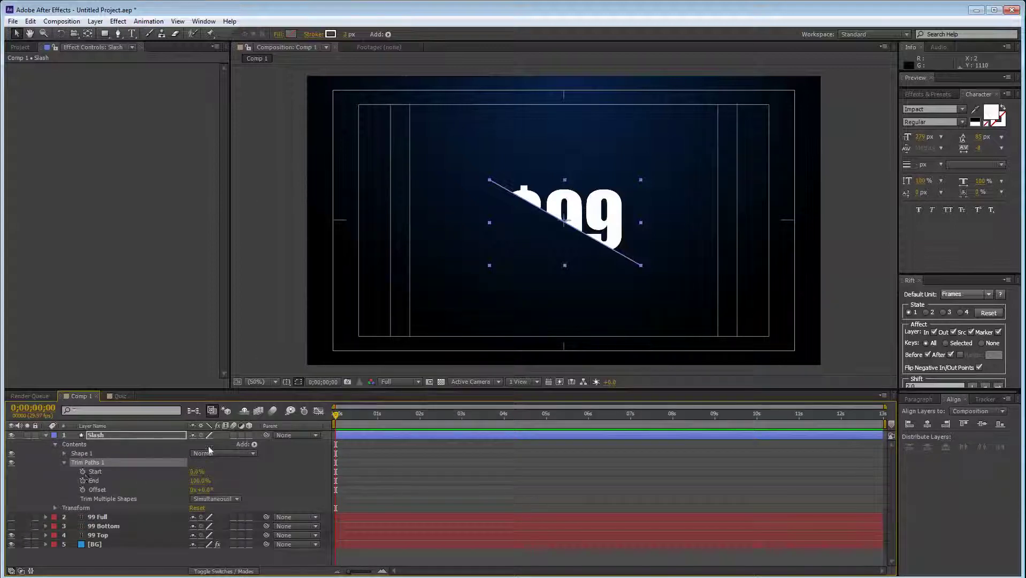
Step: Add keyframes for the Trim Paths Start and End properties at 0;00;00;00 and at 0;00;00;27
left_click(82, 471)
left_click(82, 480)
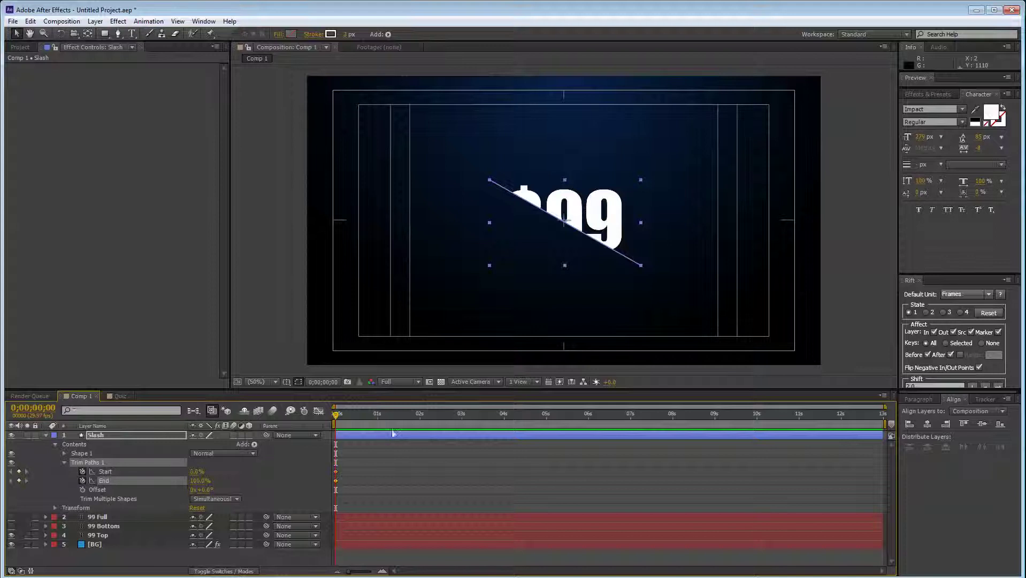
left_click(374, 415)
left_click(20, 472)
left_click(20, 480)
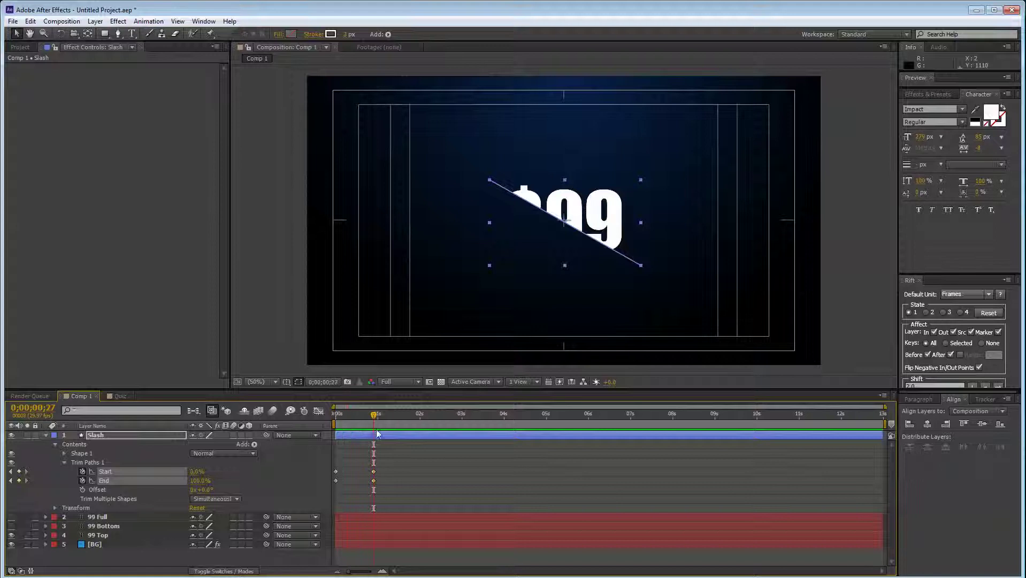
Step: Set the Trim Paths Start to 100% at its second keyframe and the End to 0% at its first keyframe
left_click(404, 477)
left_click_drag(190, 474, 397, 481)
left_click_drag(341, 417, 333, 417)
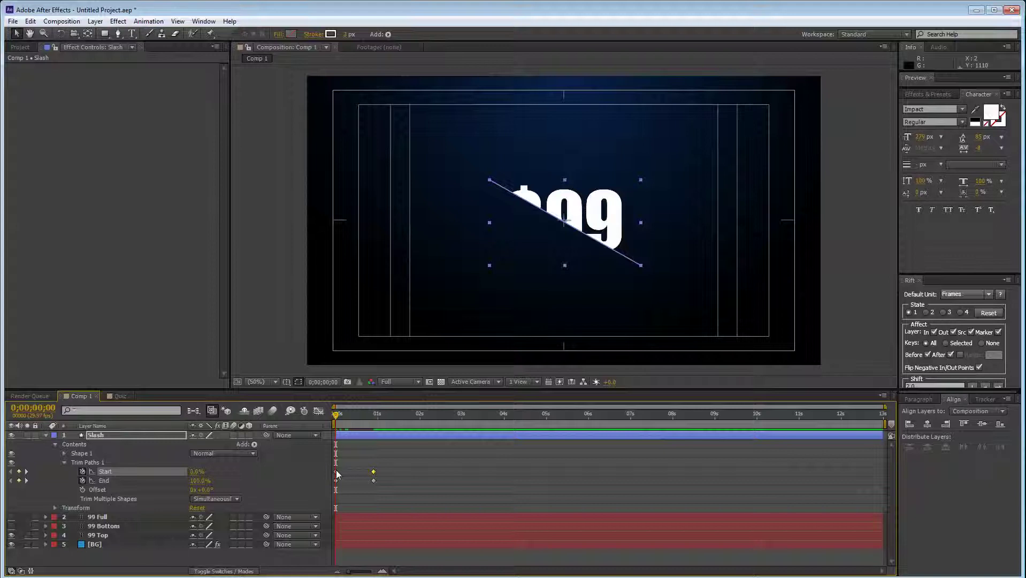
left_click_drag(194, 481, 116, 483)
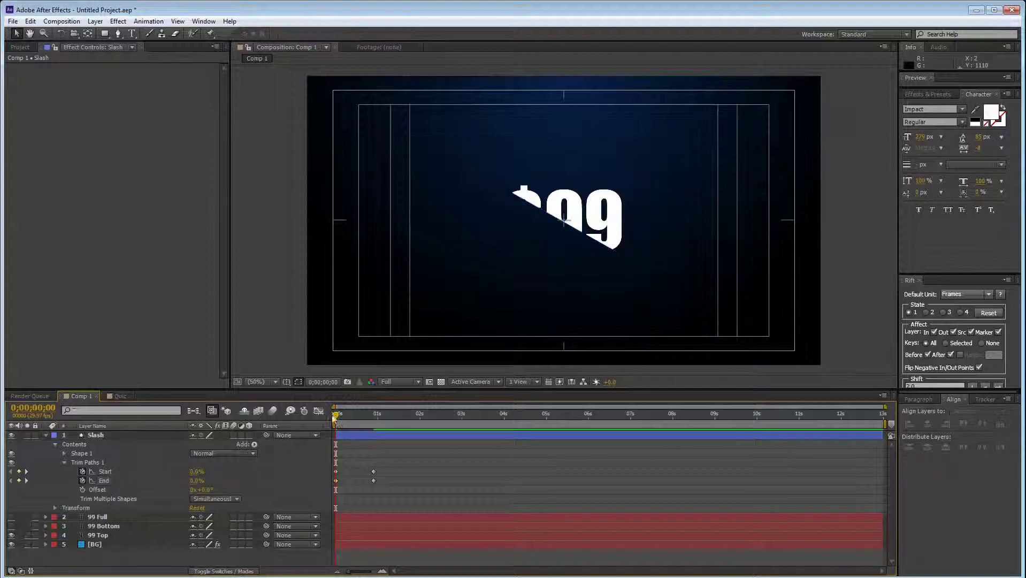
Step: Move the first Trim Paths End keyframe to about 0;00;00;13, then hide the 99 Top layer and scrub the slash
left_click(378, 418)
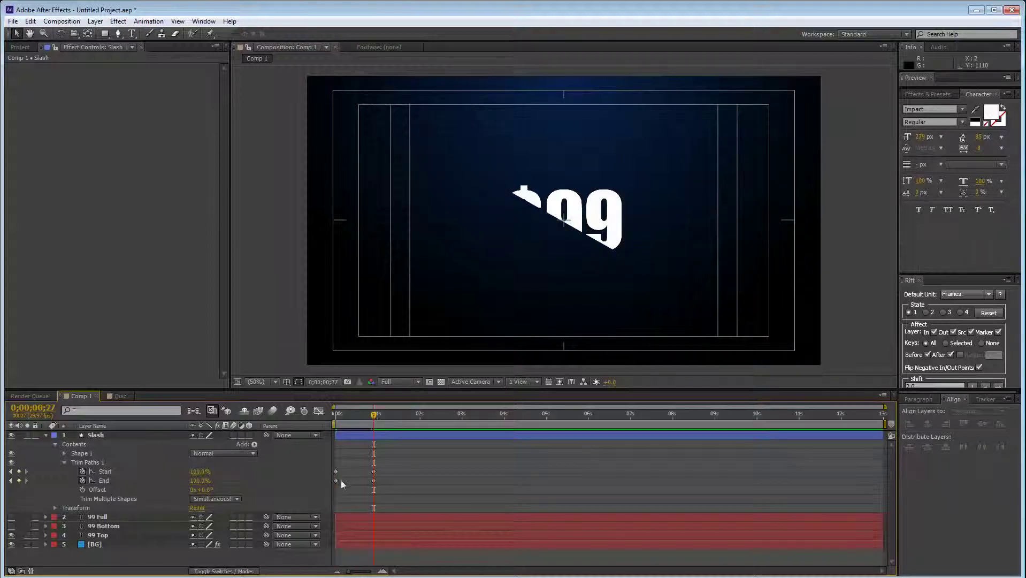
mouse_move(336, 472)
left_mouse_down()
mouse_move(349, 476)
mouse_move(337, 476)
mouse_move(342, 485)
mouse_move(352, 481)
left_mouse_up()
left_click_drag(338, 422, 353, 425)
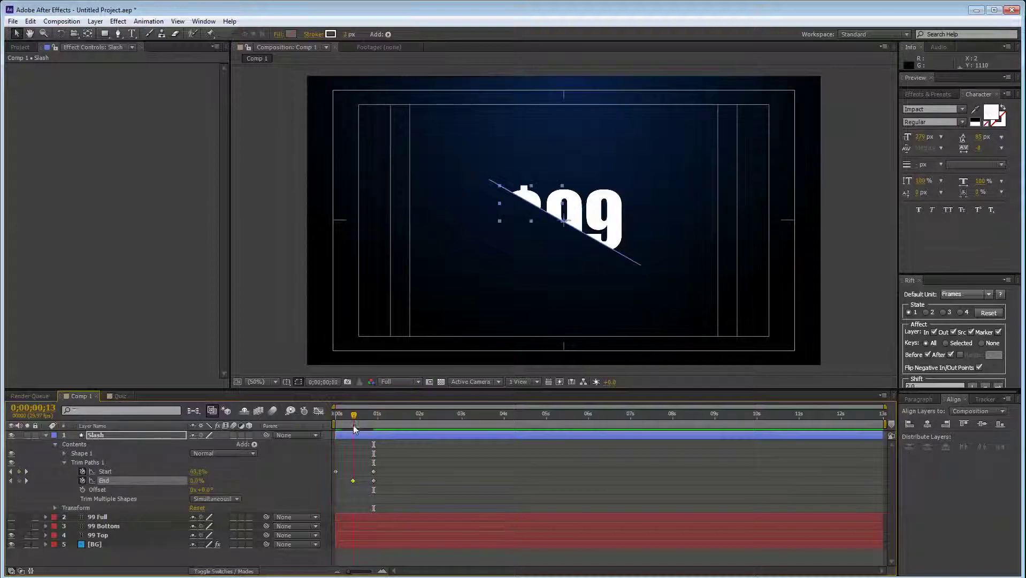
left_click(463, 445)
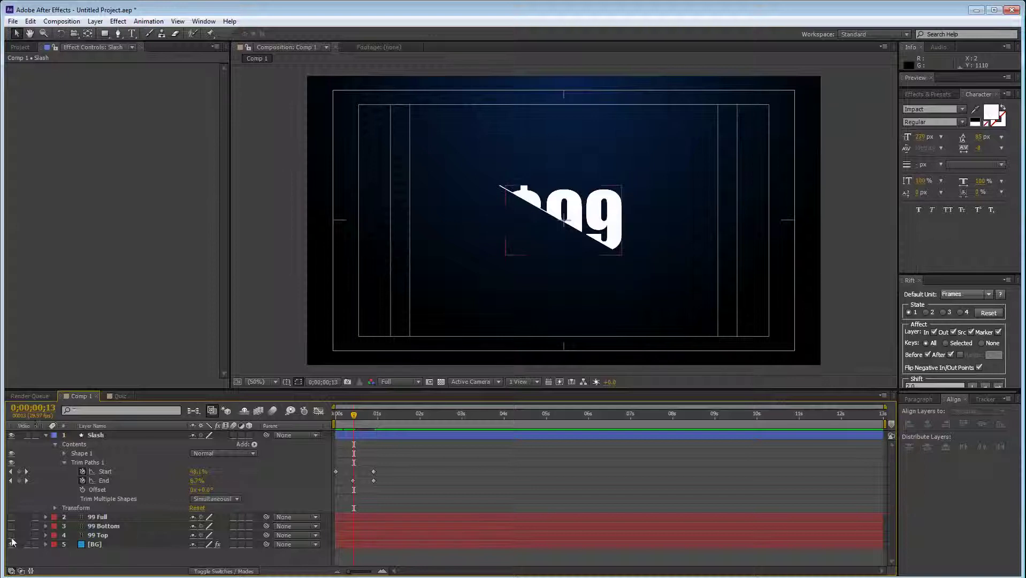
left_click(340, 420)
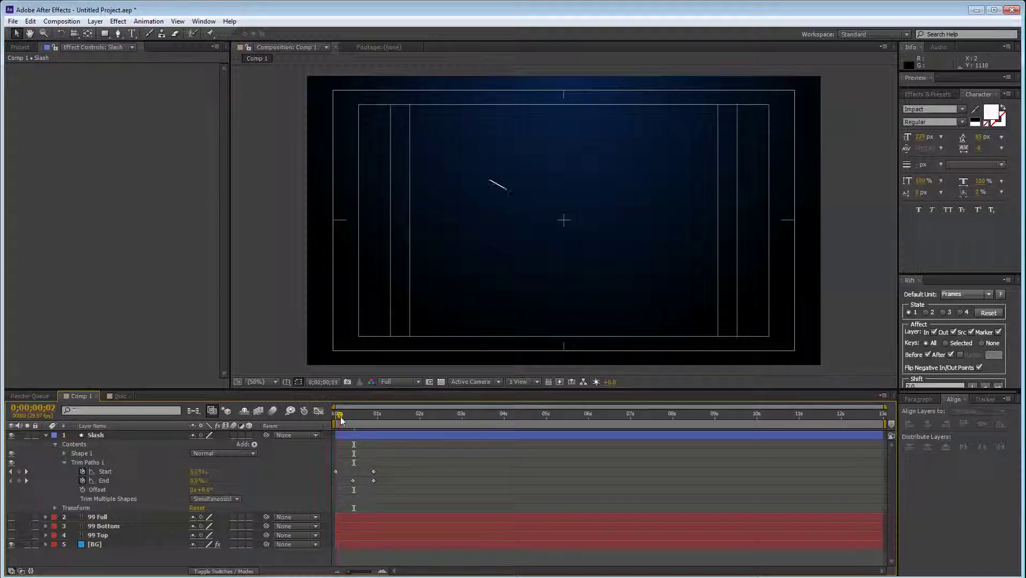
Step: Apply Easy Ease to all the Start and End keyframes and preview the slash animation
left_click_drag(340, 419, 304, 500)
key("F9")
left_click(411, 498)
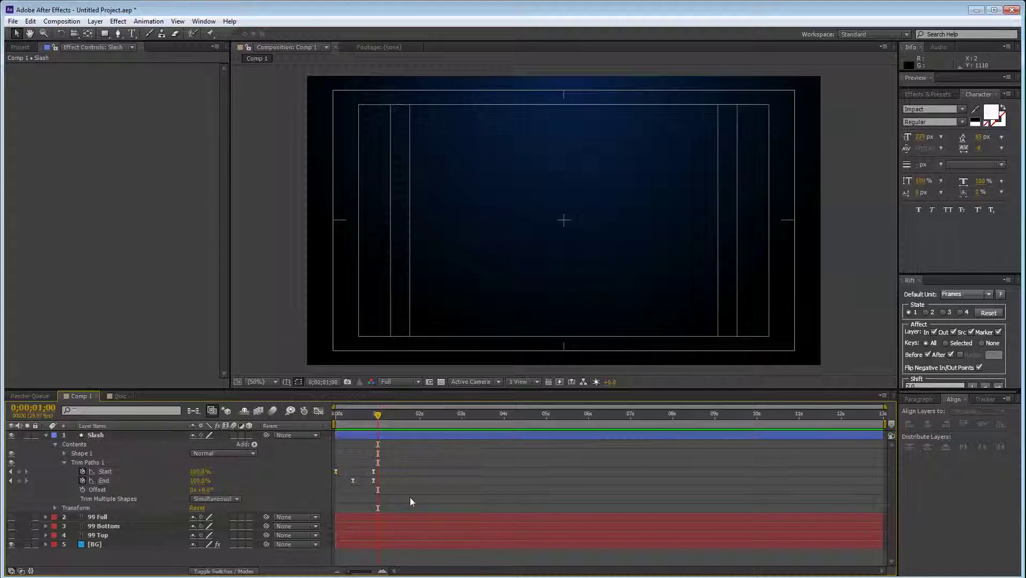
key("KP_0")
key("space")
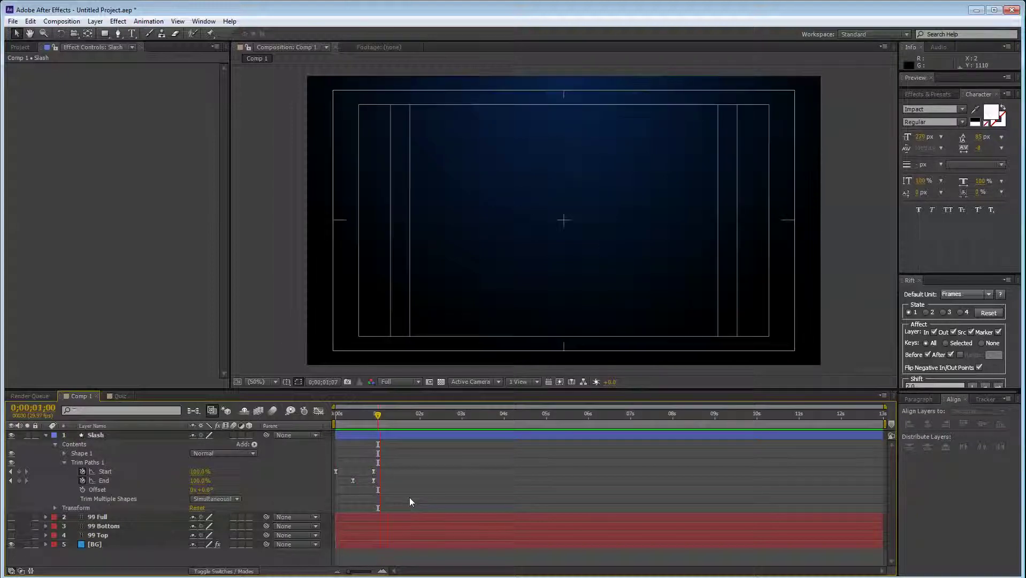
Step: Enable motion blur on the Slash, 99 Full, 99 Bottom and 99 Top layers
left_click(234, 435)
left_click(233, 519)
left_click(234, 526)
left_click(233, 534)
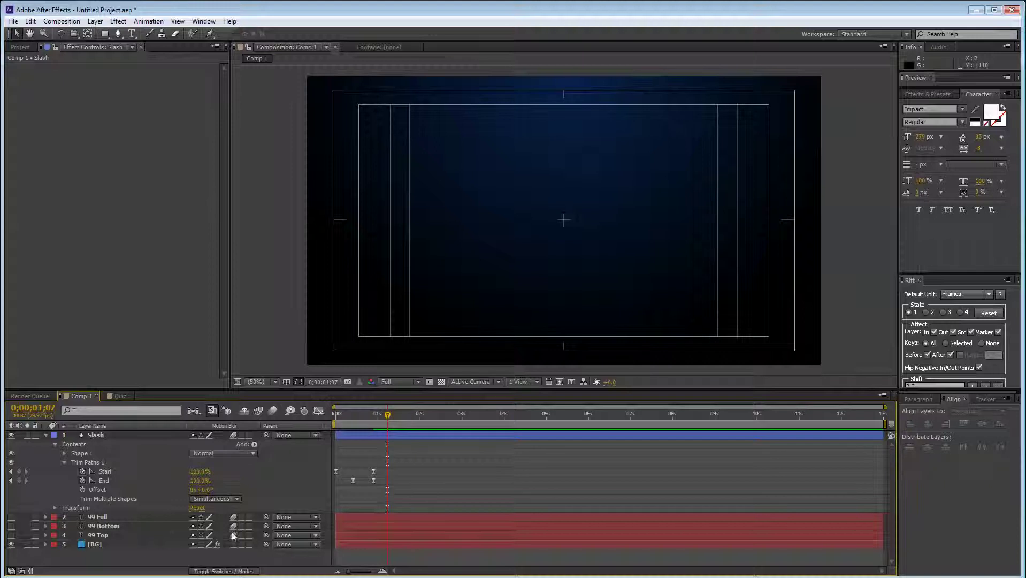
left_click(99, 518)
left_click(98, 544)
left_click(97, 436)
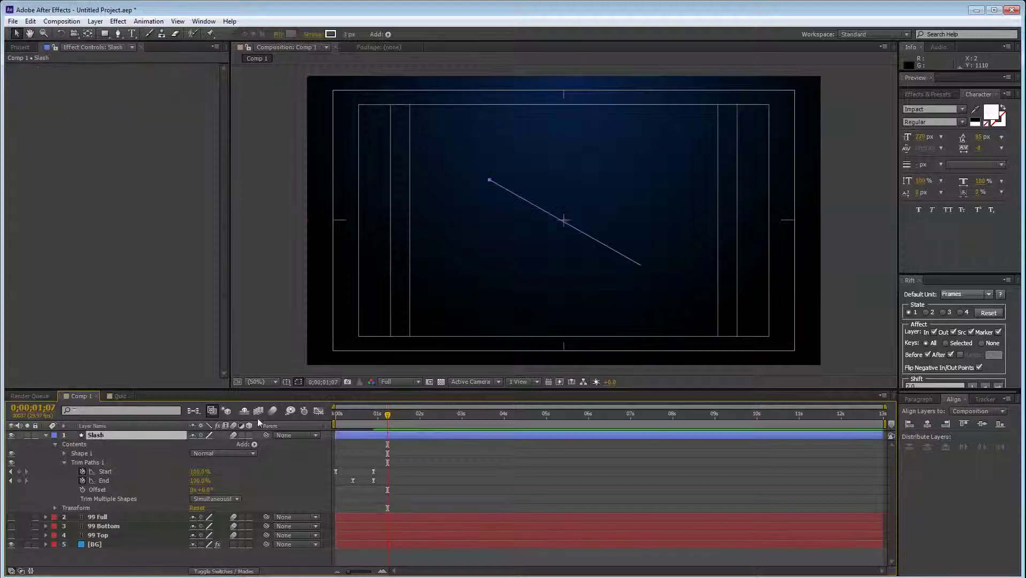
Step: Enable motion blur for the whole composition and scrub the slash animation to check it
left_click(273, 411)
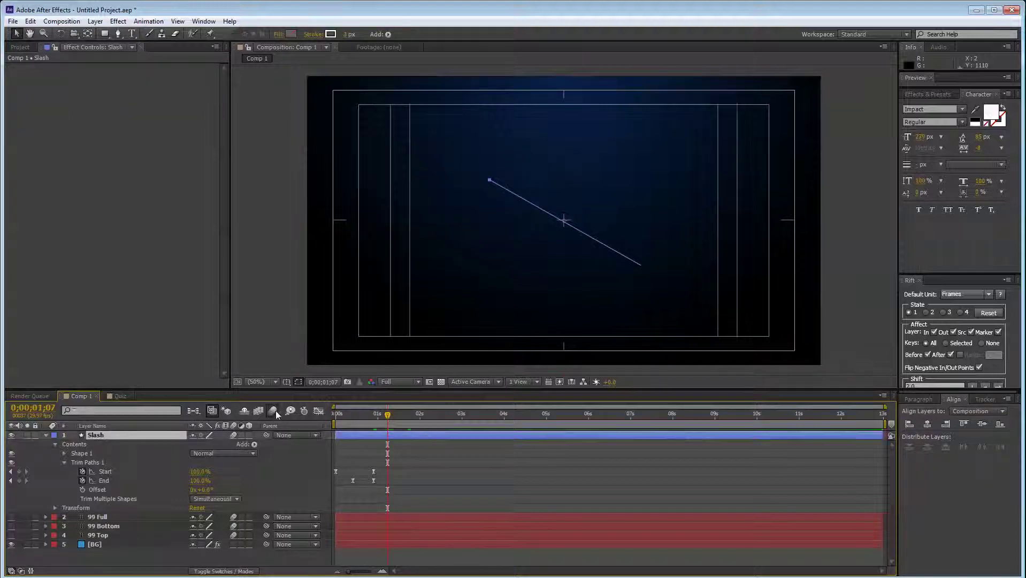
left_click(286, 557)
left_click_drag(388, 424, 372, 419)
left_click_drag(344, 414, 363, 420)
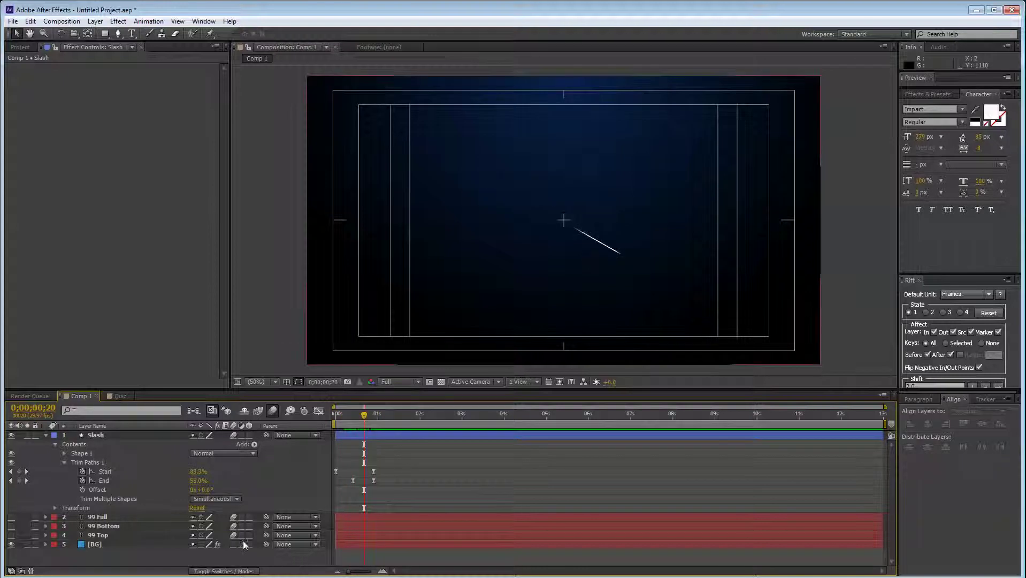
Step: Make the Slash, 99 Full, 99 Bottom and 99 Top layers 3D, then collapse the layer properties and preview the composition
left_click_drag(247, 533, 248, 517)
left_click(250, 435)
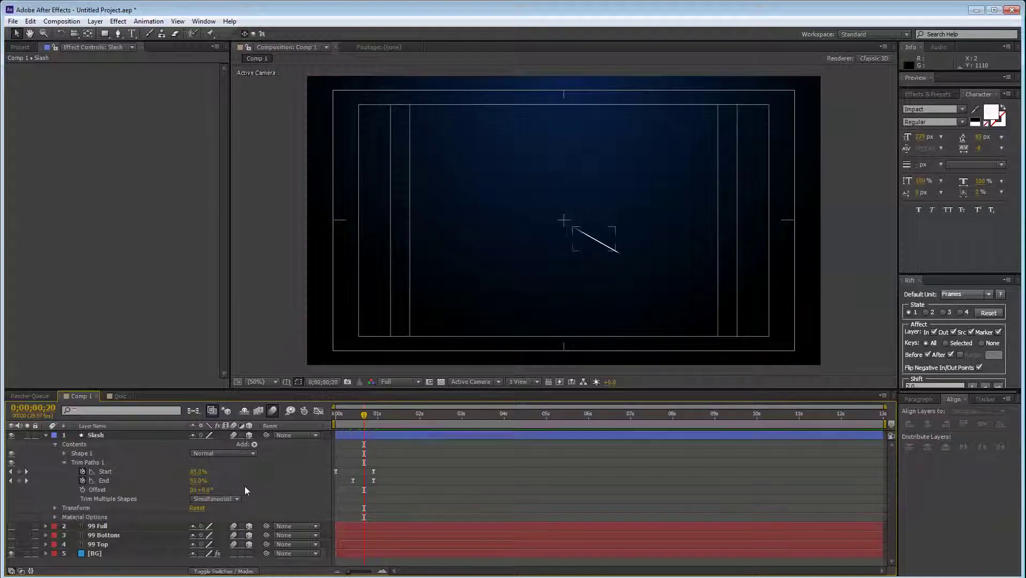
key("ctrl+a")
key("u")
left_click(246, 496)
key("space")
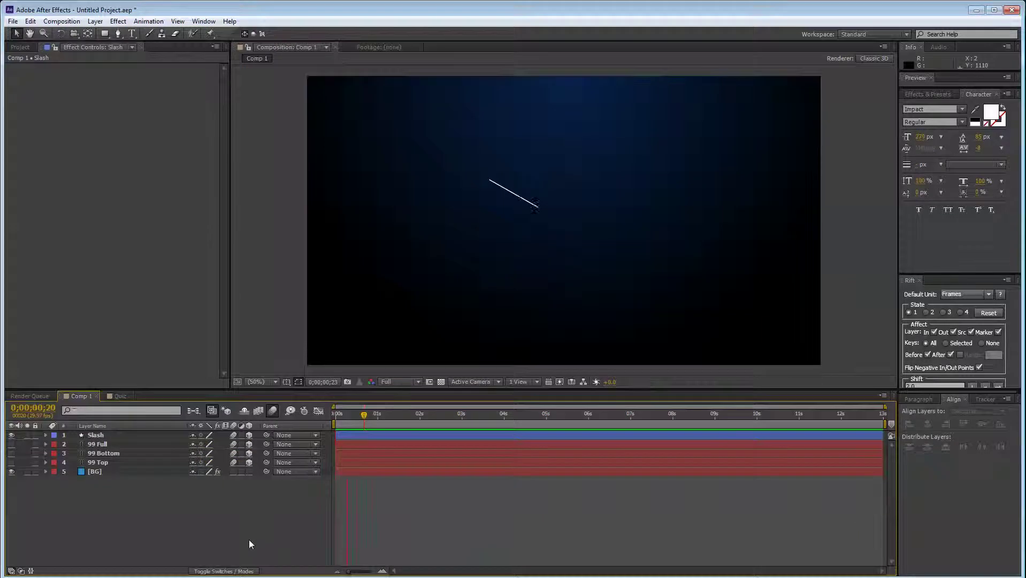
key("space")
Step: Check the slash against the visible 99 layers, then hide the Slash and all three 99 layers
left_click_drag(11, 463, 11, 444)
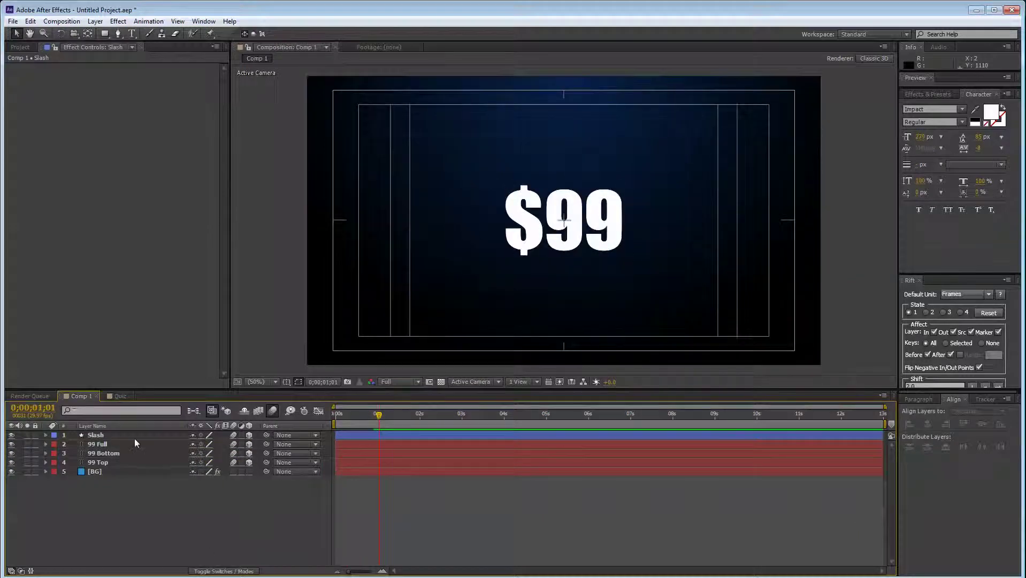
left_click(360, 415)
left_click_drag(360, 419, 345, 418)
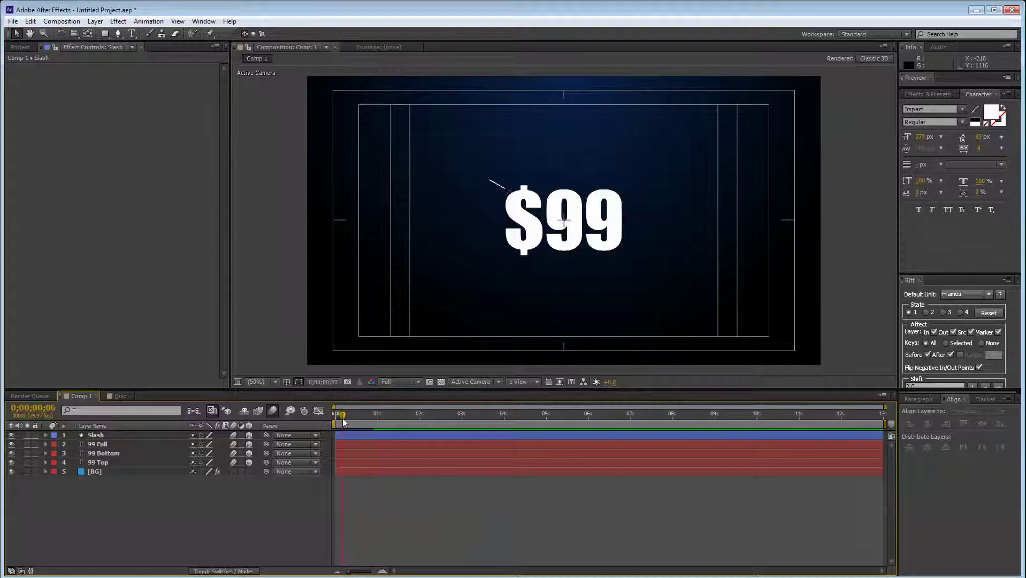
right_click(183, 500)
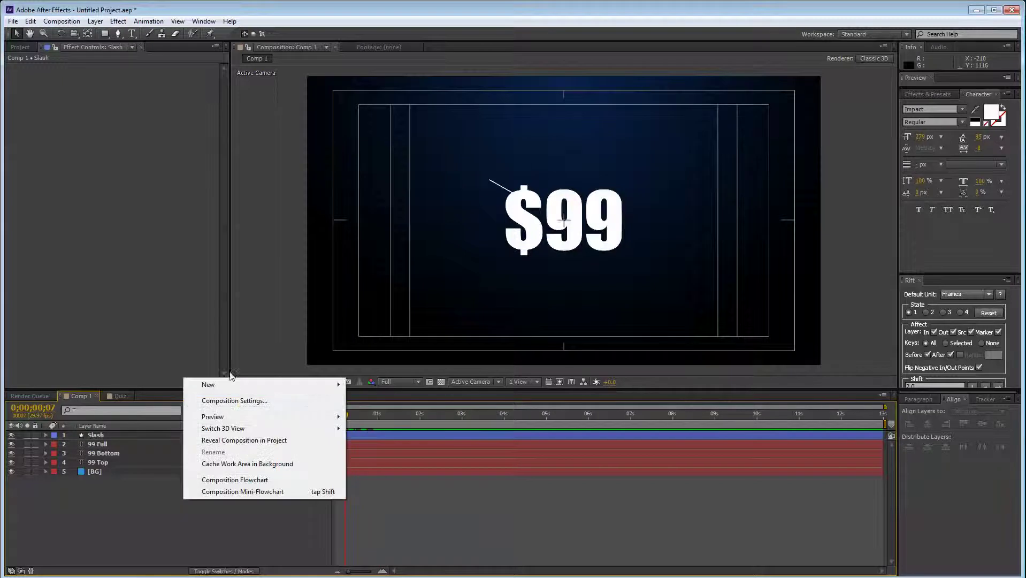
left_click(163, 513)
left_click_drag(12, 435, 12, 463)
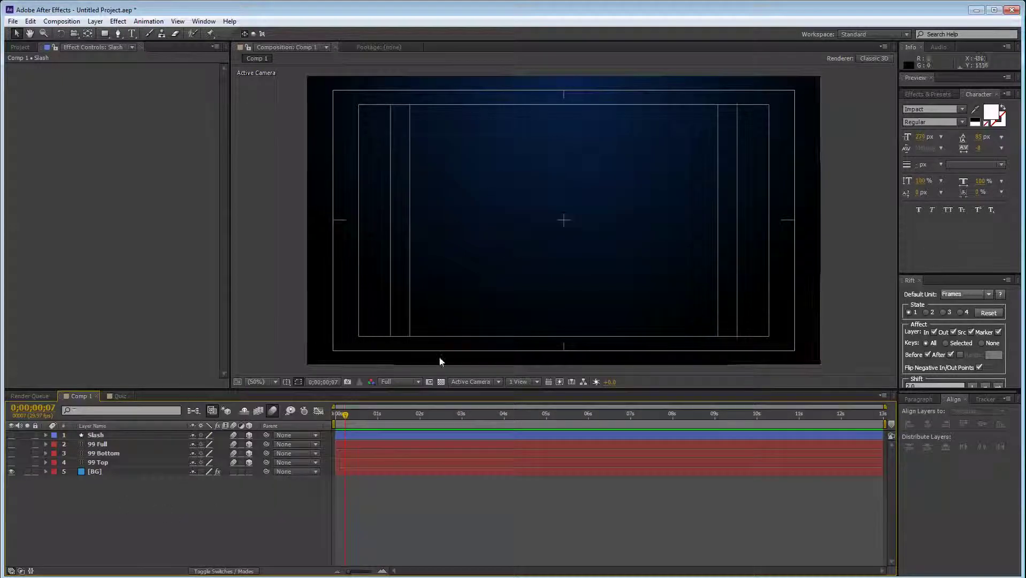
left_click(118, 33)
scroll(561, 229, "up", 2)
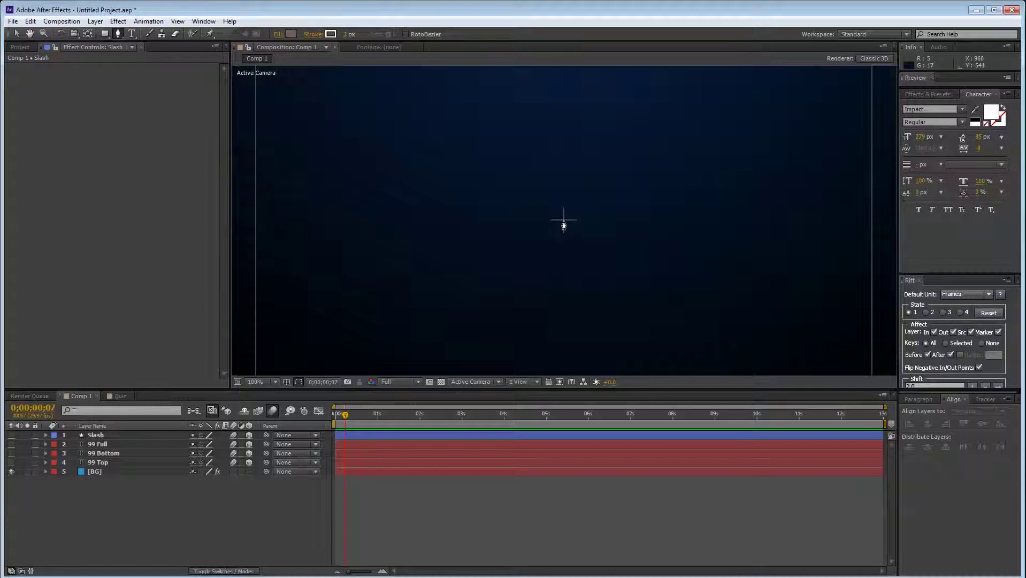
left_click(564, 220)
left_click(559, 129)
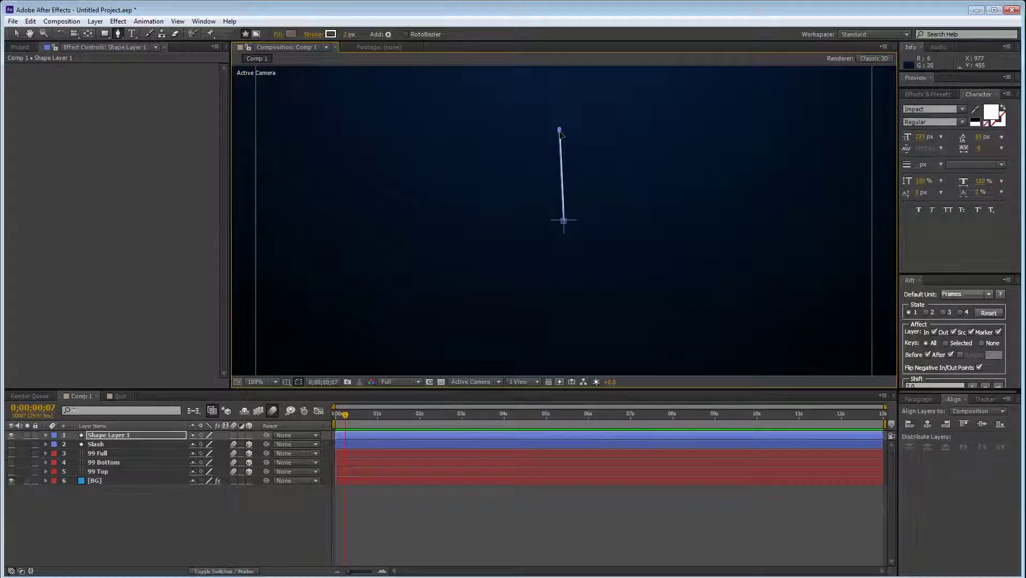
key("ctrl+z")
key("ctrl+z")
left_click_drag(592, 185, 537, 233)
scroll(536, 241, "down", 1)
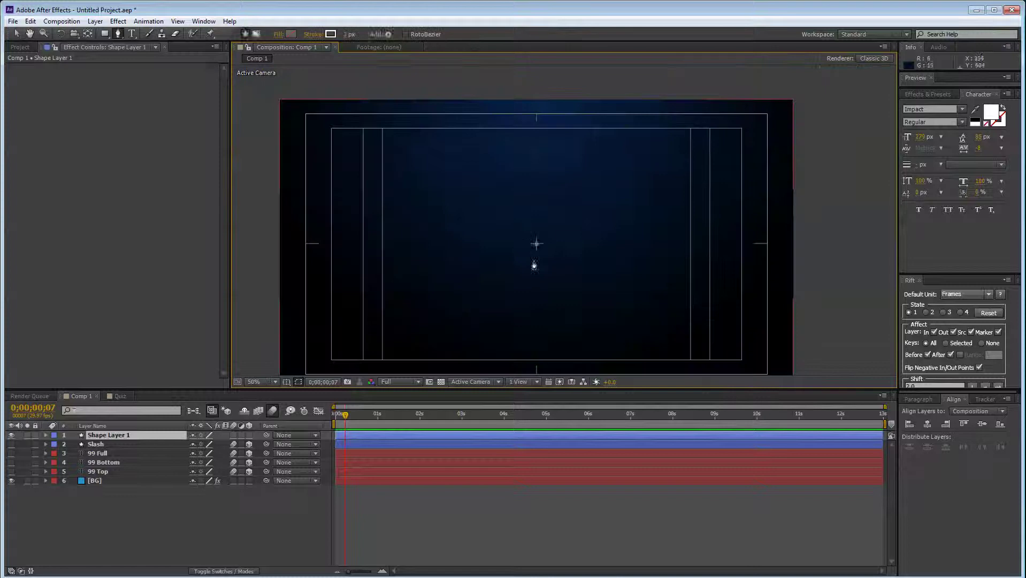
key("ctrl+z")
Step: Examine the burst lines around the $99 title in the Quiz composition near 0;00;00;19, then return to Comp 1
left_click(120, 396)
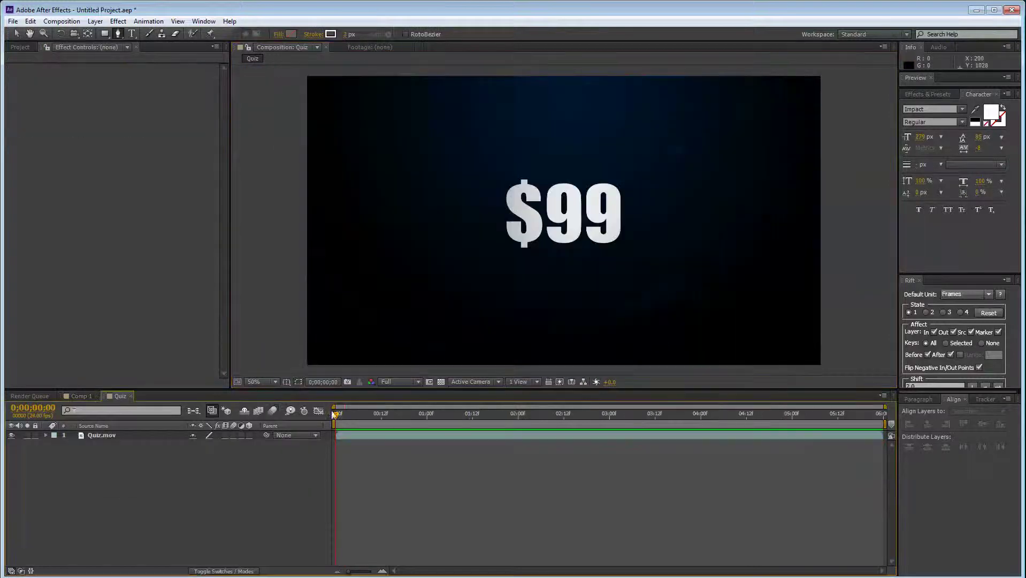
mouse_move(418, 416)
left_mouse_down()
mouse_move(375, 415)
mouse_move(420, 415)
mouse_move(380, 416)
mouse_move(408, 415)
left_mouse_up()
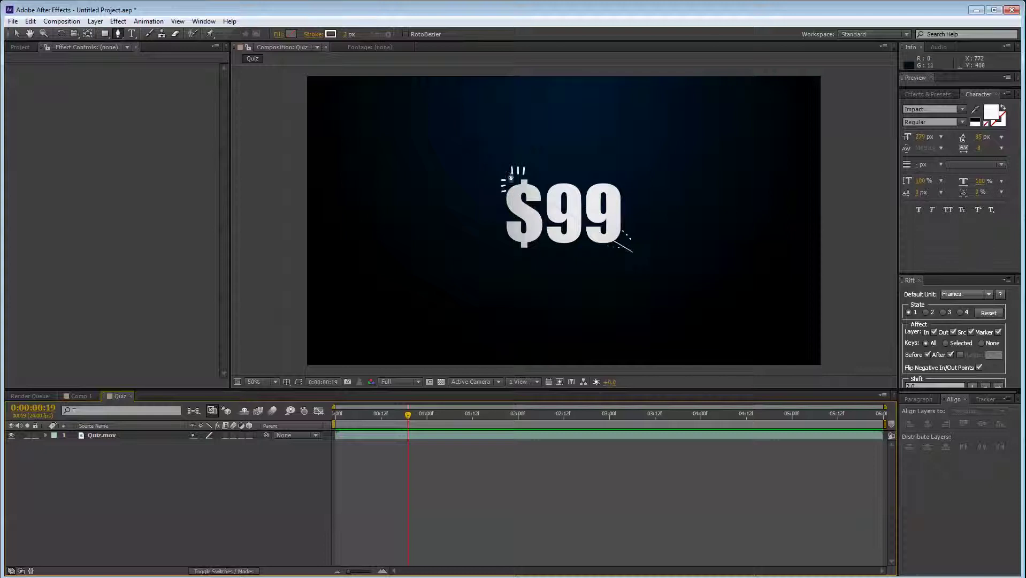
left_click(72, 394)
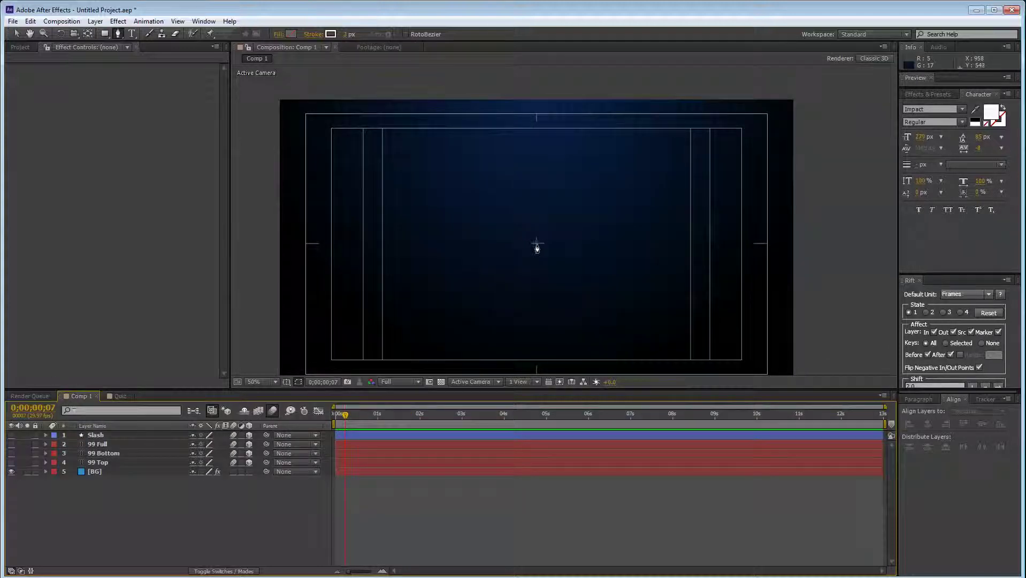
Step: Draw a vertical Pen line about 150 px long upward from the composition centre as a new shape layer
scroll(537, 249, "up", 2)
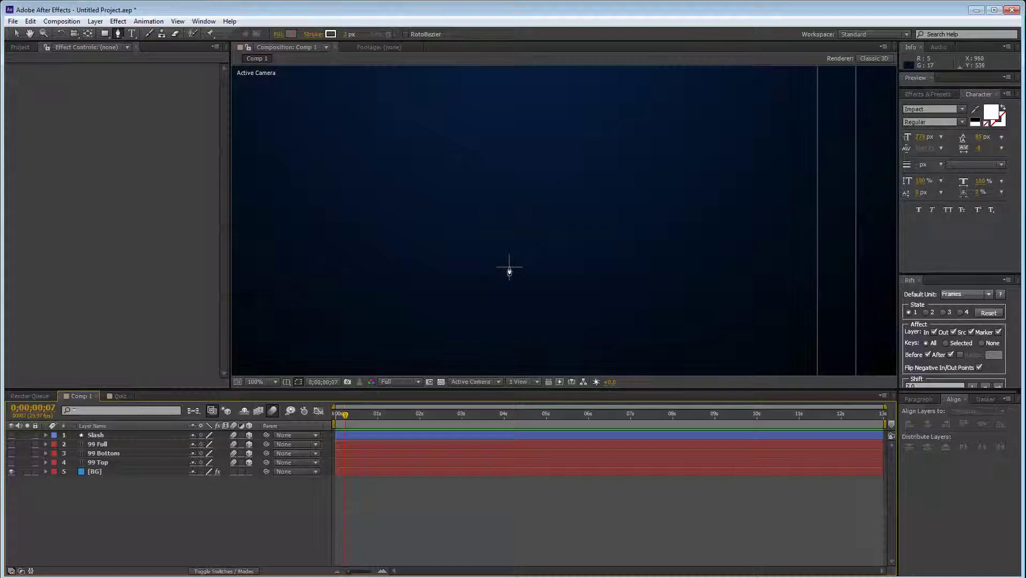
left_click(509, 266)
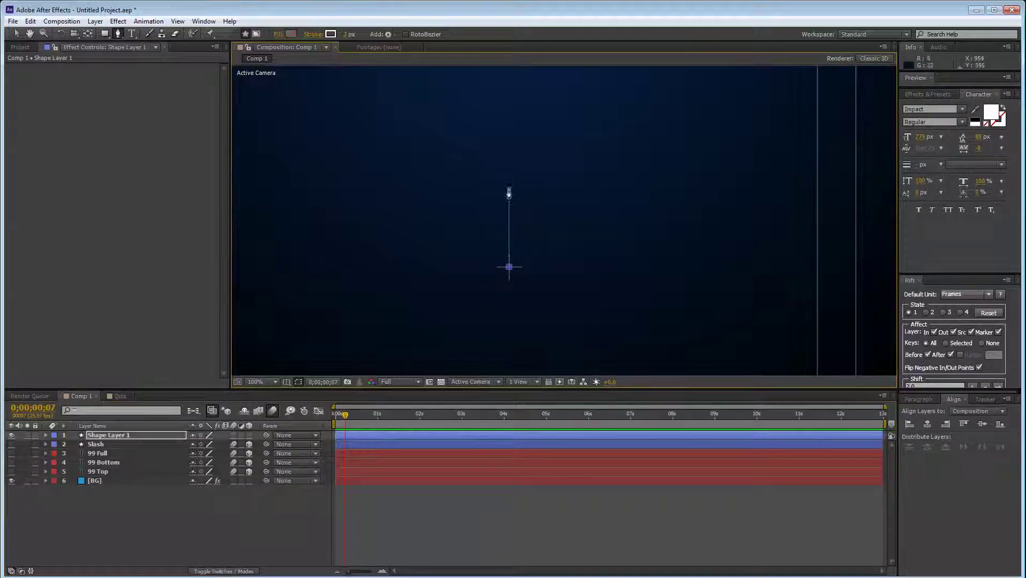
left_click(509, 191)
scroll(509, 191, "down", 1)
left_click(17, 33)
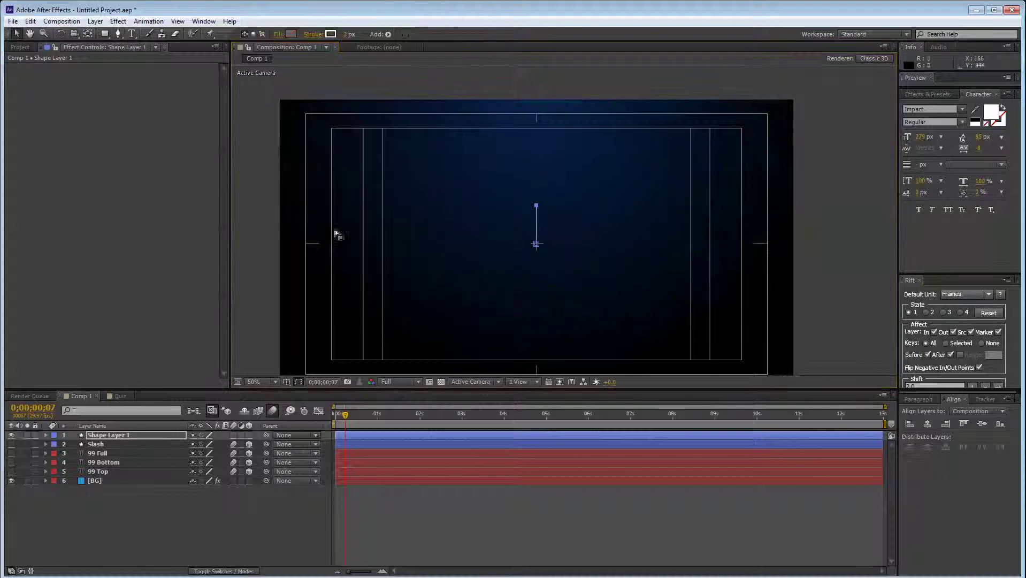
left_click(89, 495)
Step: Copy the Slash layer's Trim Paths Start and End keyframes to Shape Layer 1 at the first frame and scrub the result
left_click(46, 435)
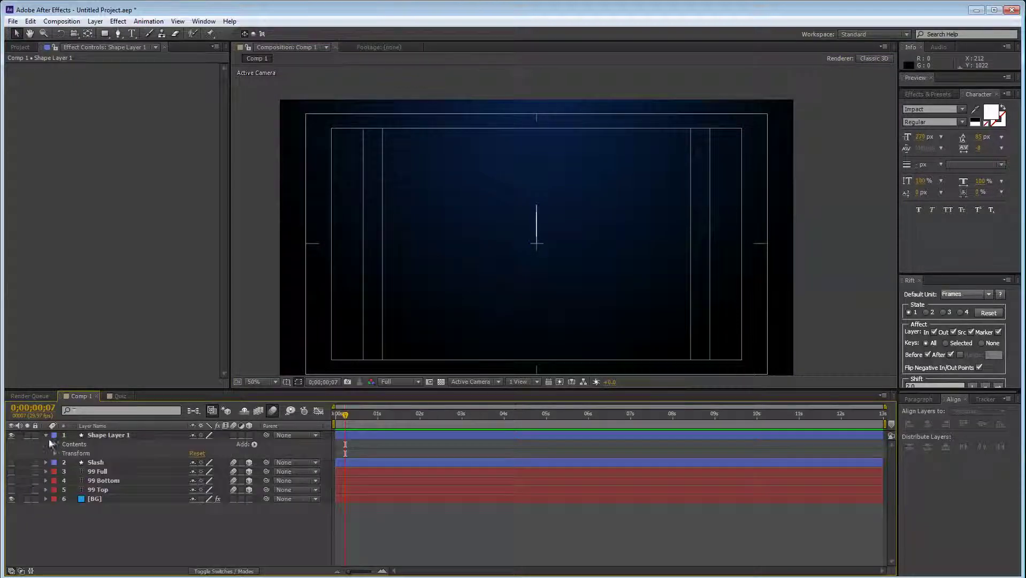
left_click(254, 445)
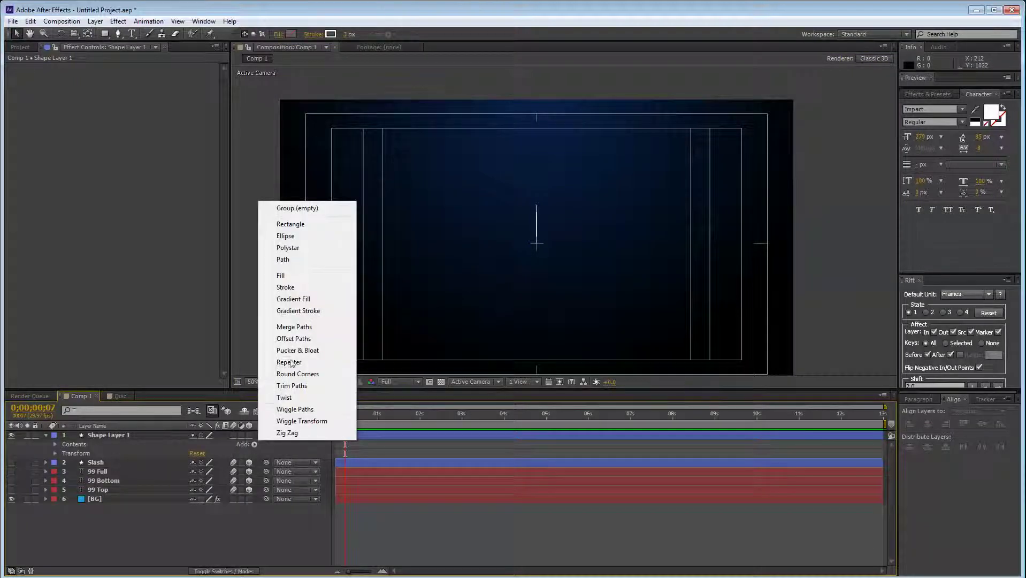
left_click(101, 463)
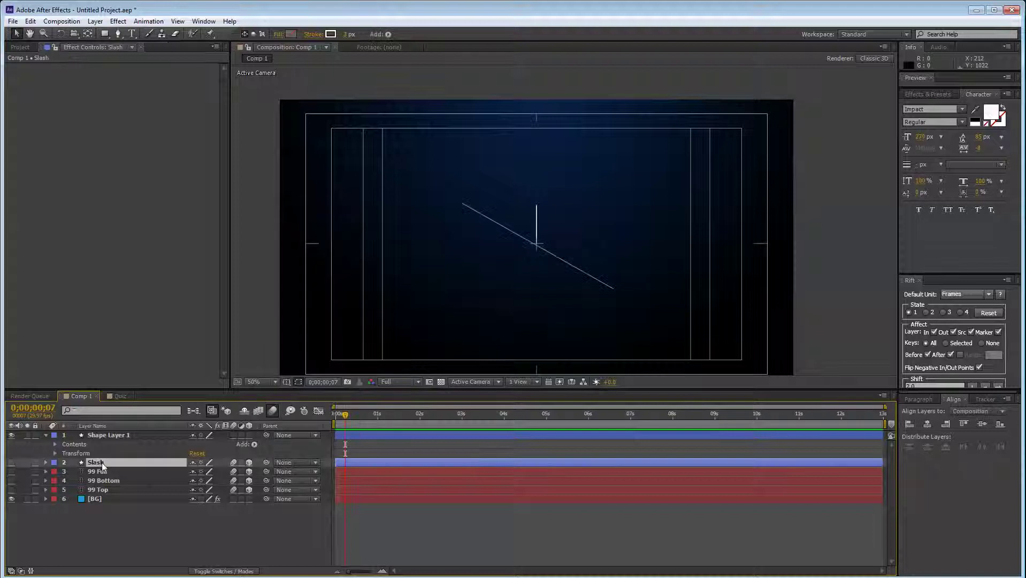
key("u")
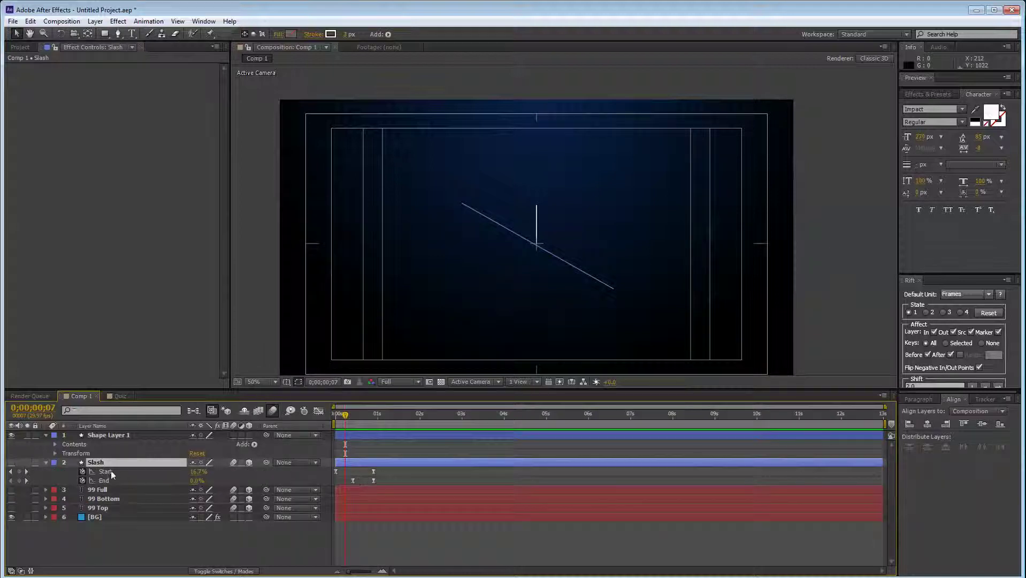
left_click(115, 436)
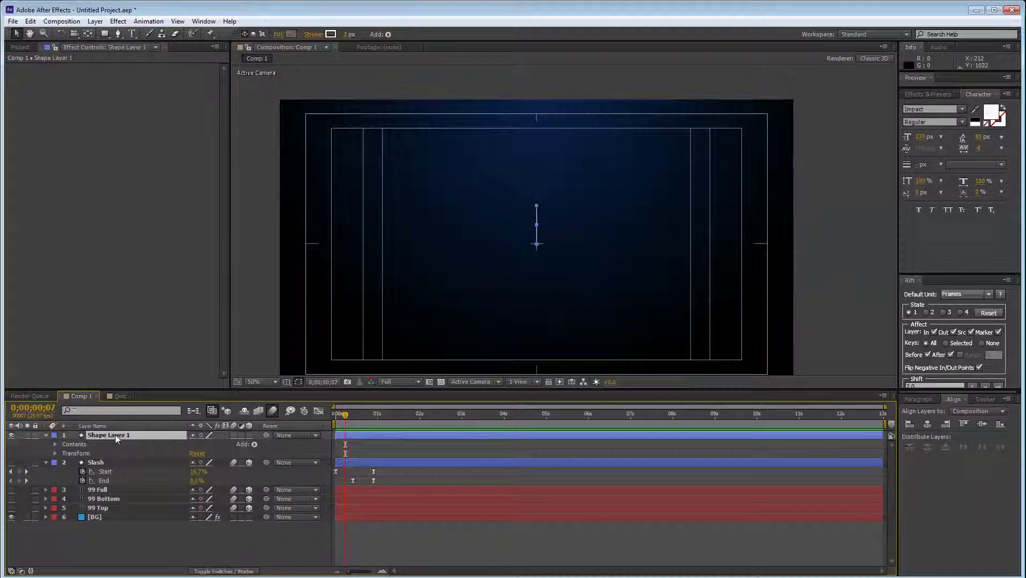
key("Home")
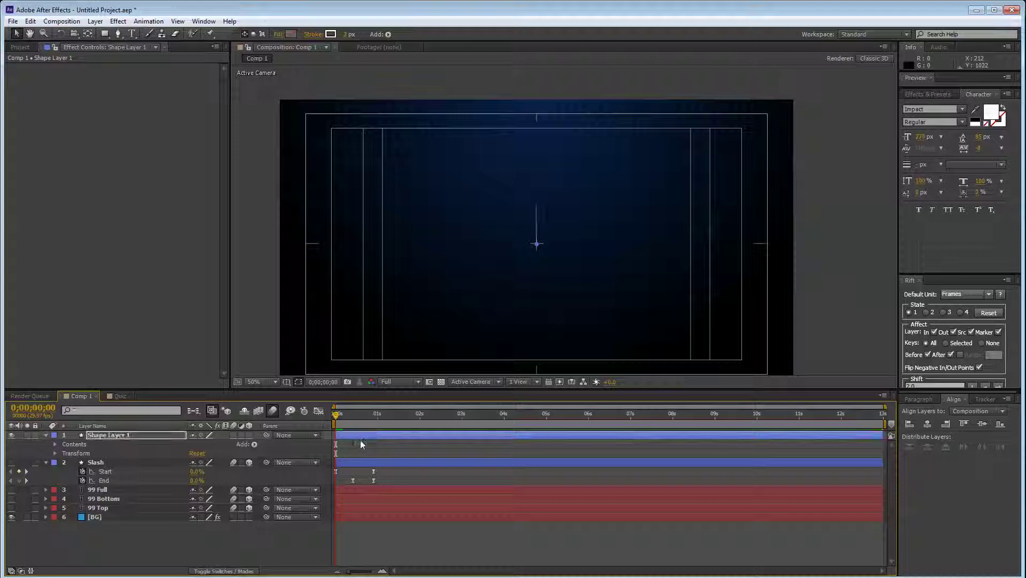
key("ctrl+v")
mouse_move(343, 423)
left_mouse_down()
mouse_move(374, 422)
mouse_move(344, 423)
left_mouse_up()
left_click(259, 559)
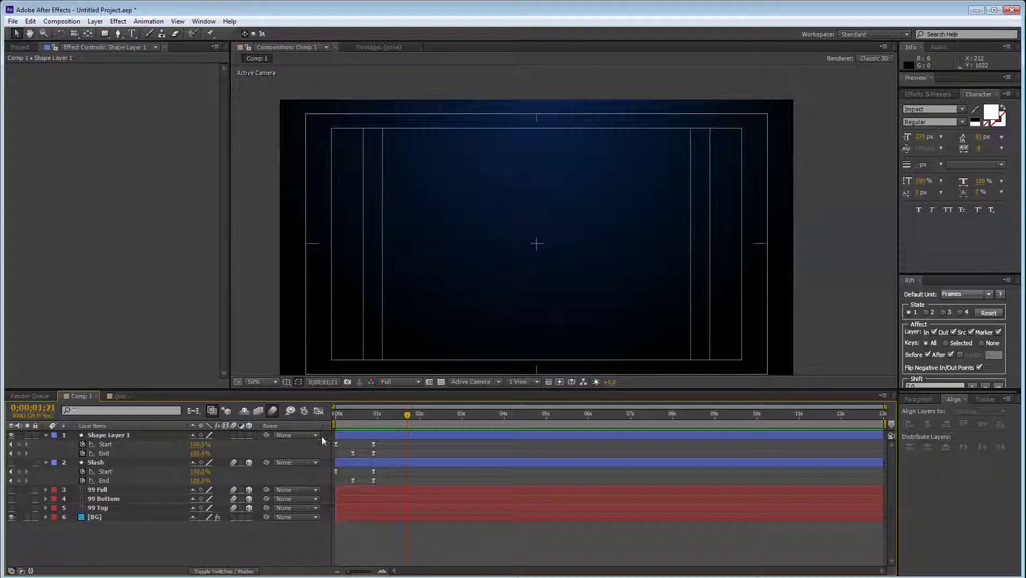
Step: Tighten Shape Layer 1's trim timing so End starts at about 0;00;00;07 and both properties finish at about 0;00;00;18, then preview
mouse_move(353, 452)
left_mouse_down()
mouse_move(379, 457)
mouse_move(361, 453)
left_mouse_up()
left_click(297, 546)
key("space")
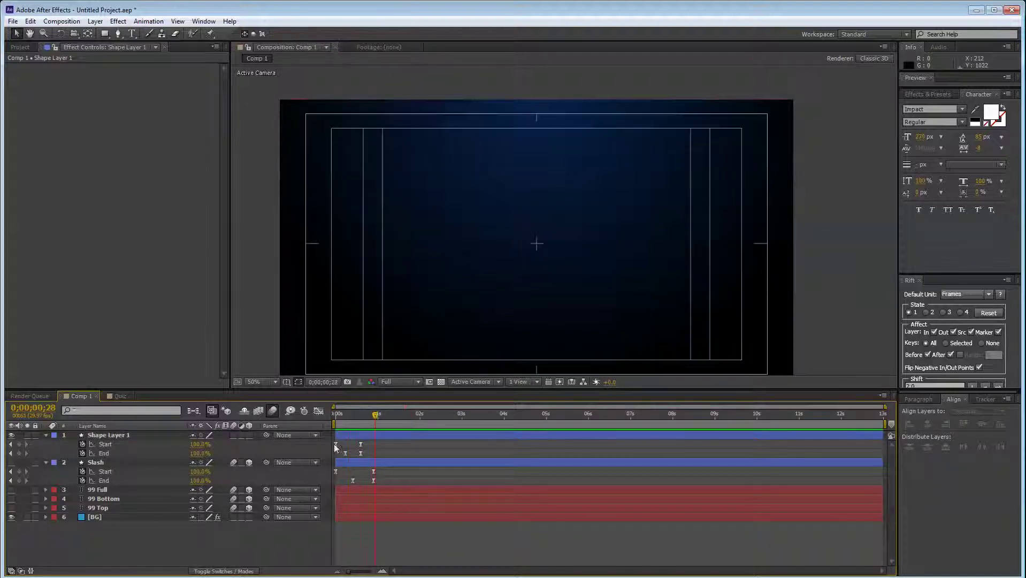
Step: Add a Repeater to Shape Layer 1 and show its settings with the playhead at 0;00;00;11
left_click(128, 436)
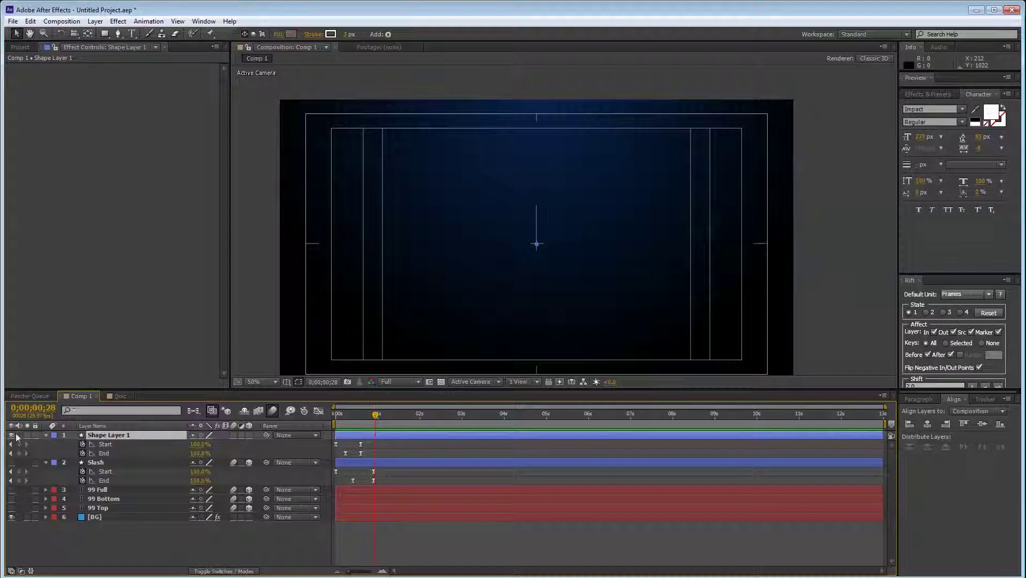
left_click(46, 436)
left_click(46, 435)
left_click(255, 444)
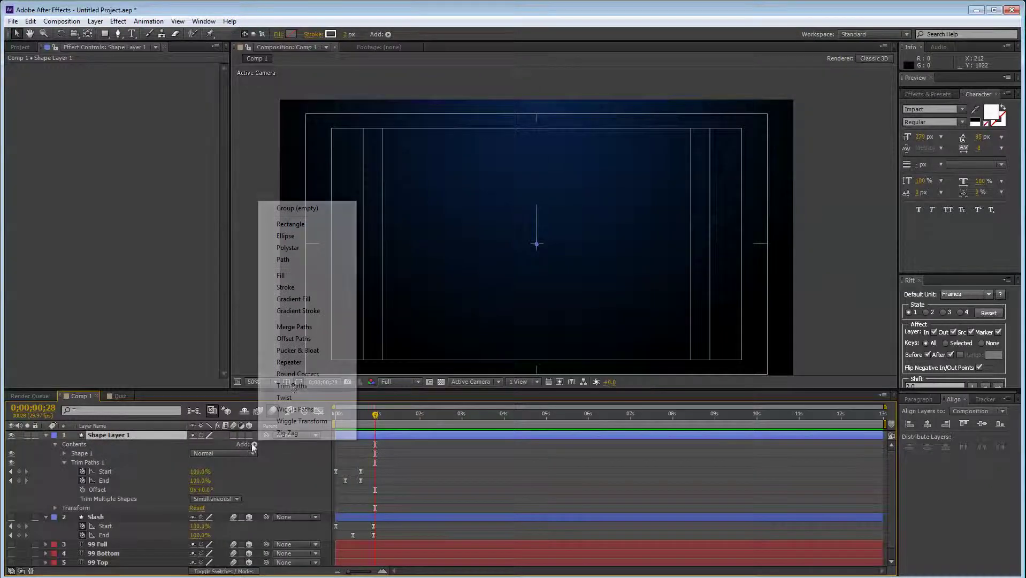
left_click(292, 362)
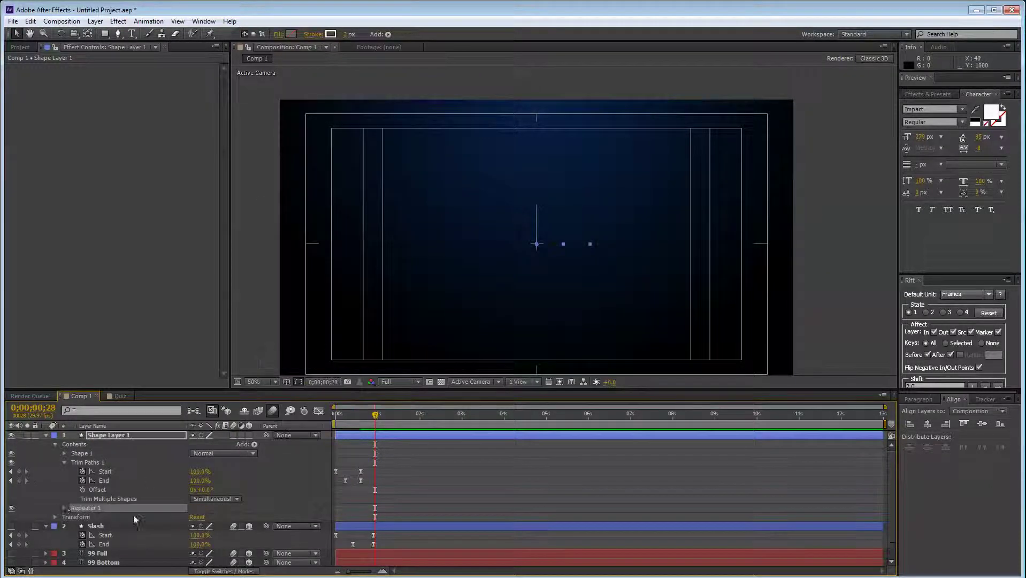
left_click(64, 508)
left_click_drag(355, 418, 350, 419)
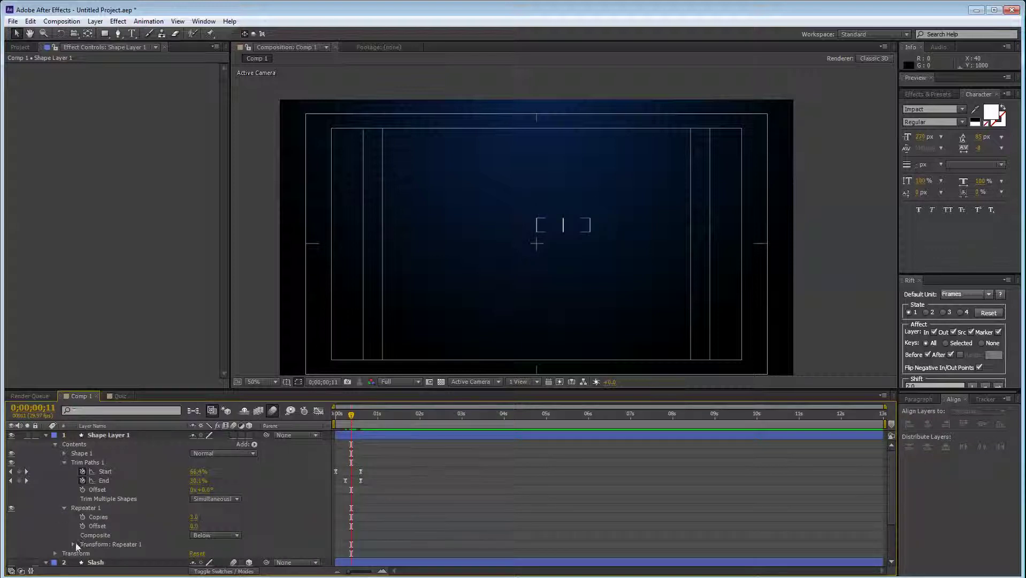
Step: Set the Repeater's transform position to 0, 0 and its rotation to about 26° so the copies fan out
left_click(75, 544)
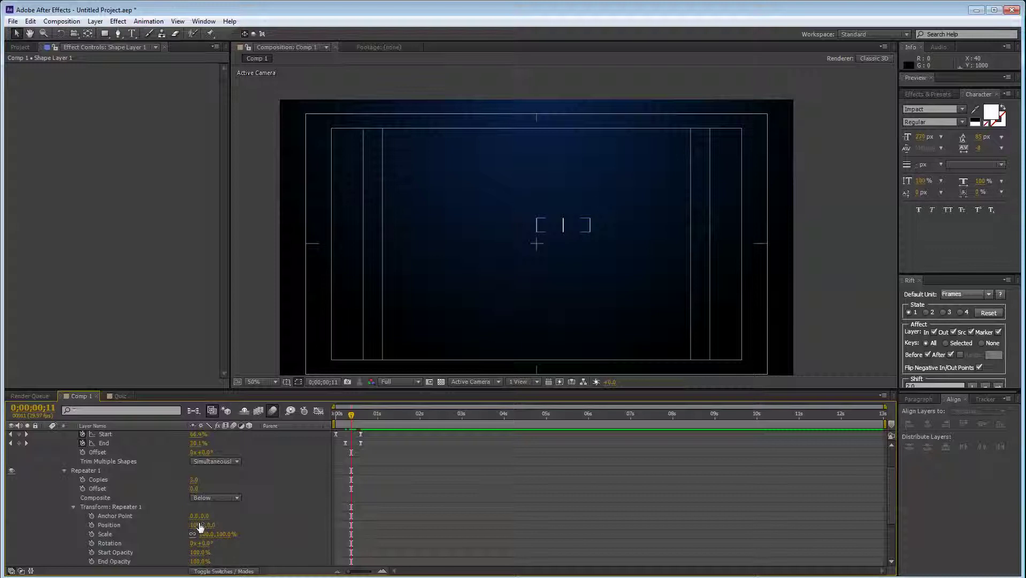
left_click(195, 525)
type("0")
key("Return")
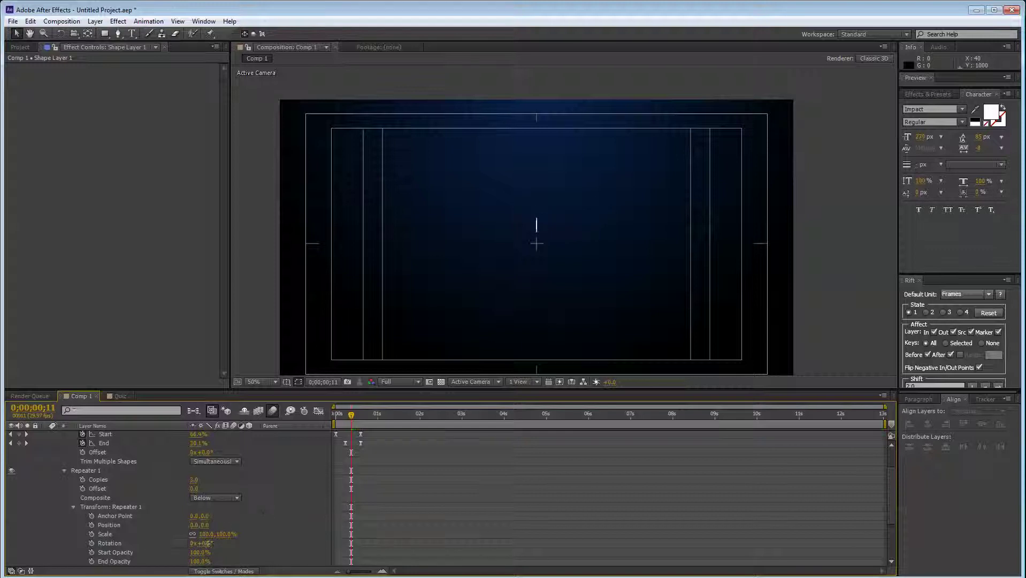
mouse_move(198, 543)
left_mouse_down()
mouse_move(248, 559)
mouse_move(199, 544)
left_mouse_up()
left_click(279, 516)
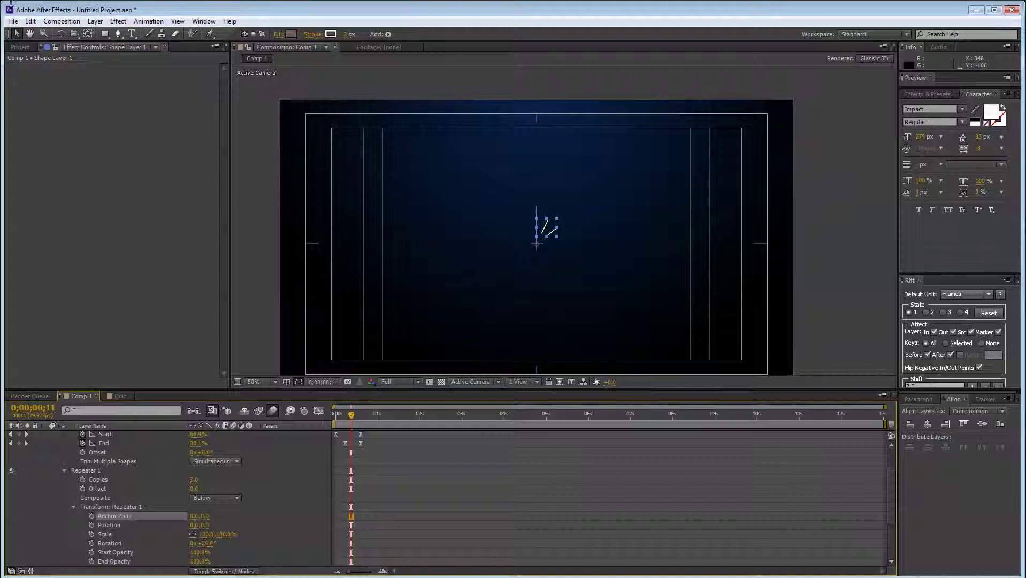
Step: Collapse all layer properties and rename Shape Layer 1 as Explosion 1
left_click(887, 288)
left_click(269, 491)
key("ctrl+a")
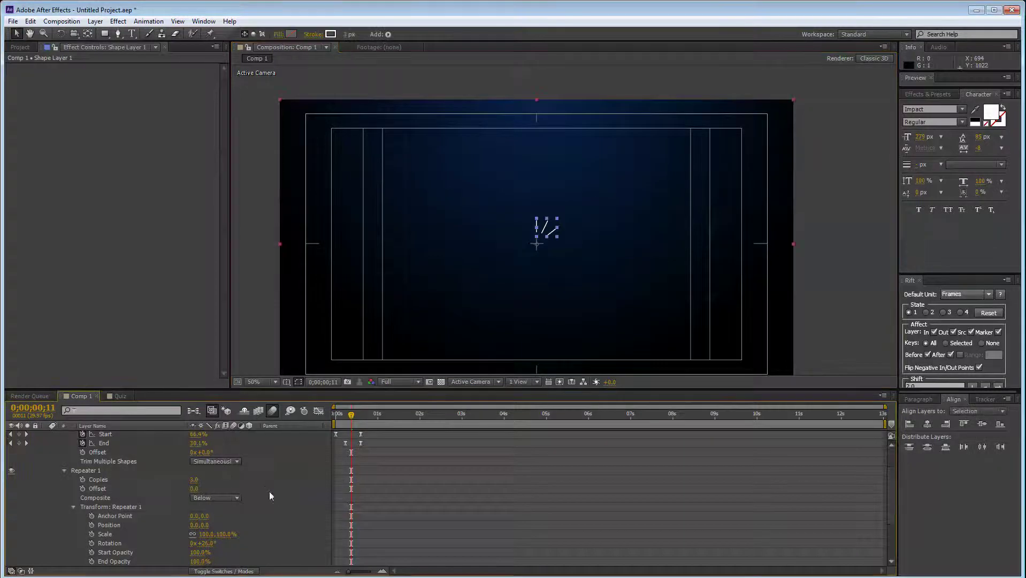
key("u")
key("u")
left_click(132, 511)
left_click(114, 436)
key("Return")
type("Ex")
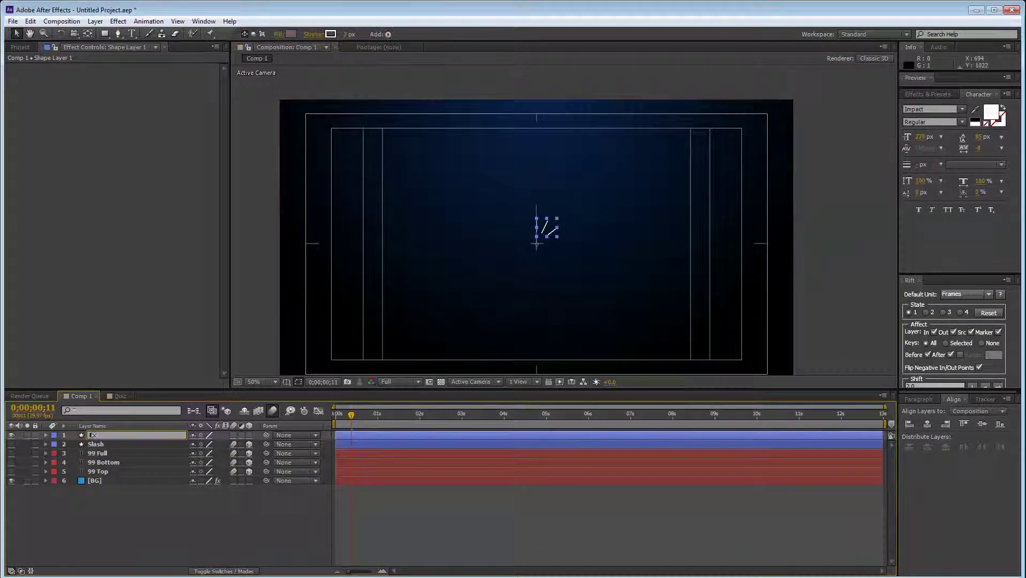
type("plosion 1")
key("Return")
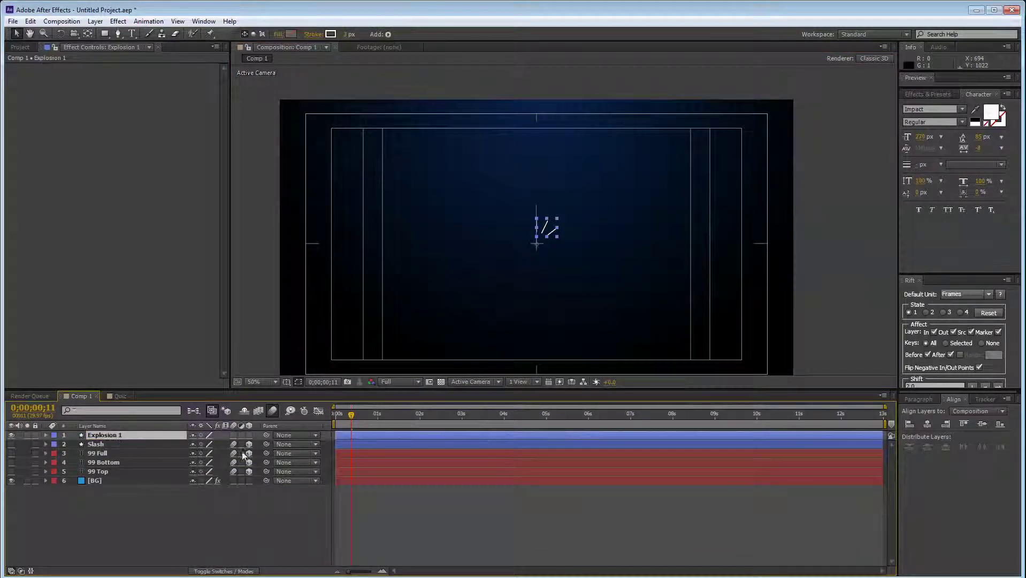
Step: Turn the 99 Top, 99 Bottom and Slash layers back on and move the playhead near the start of the slash animation
left_click_drag(351, 415, 333, 416)
left_click_drag(12, 471, 12, 462)
left_click(12, 444)
left_click(273, 421)
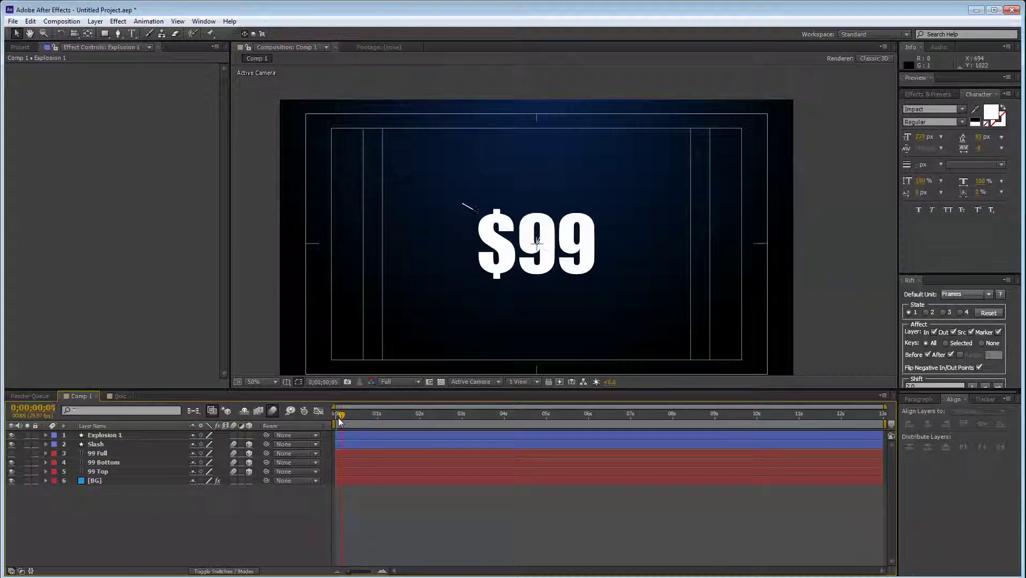
Step: Move Explosion 1 to where the slash meets the dollar sign and set its rotation to about -32°
left_click(105, 435)
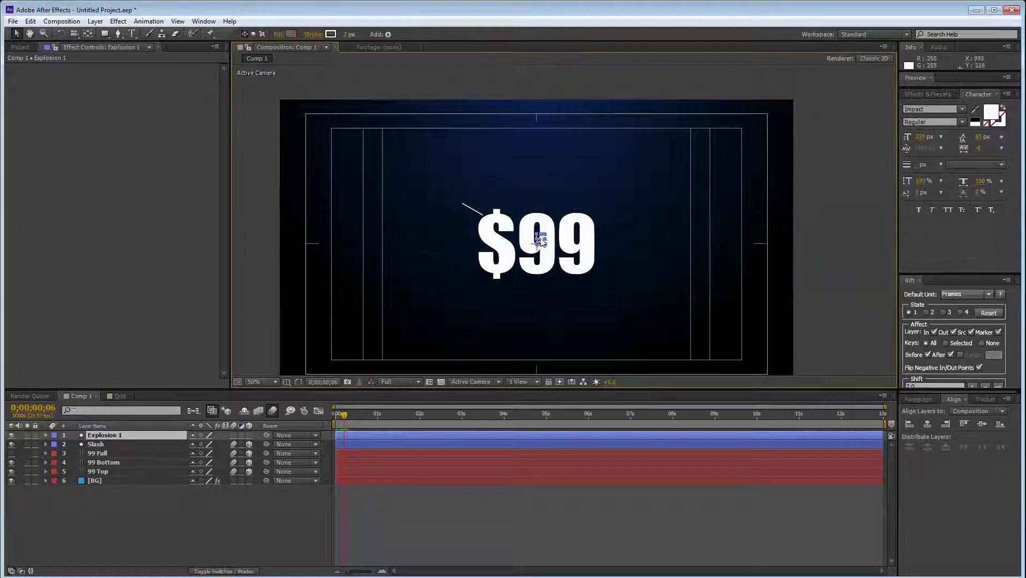
left_click_drag(507, 193, 480, 197)
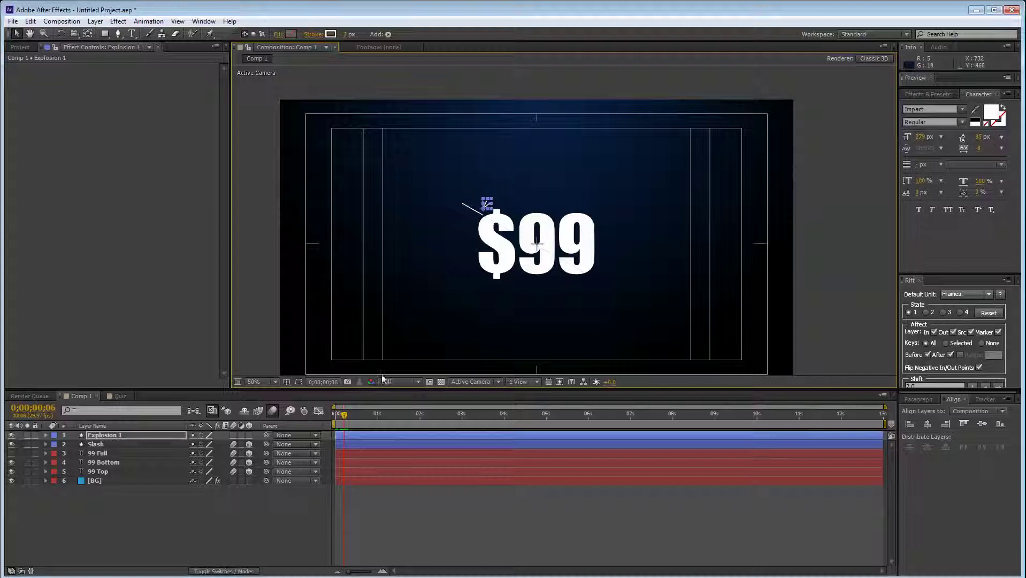
key("r")
left_click_drag(202, 444, 185, 443)
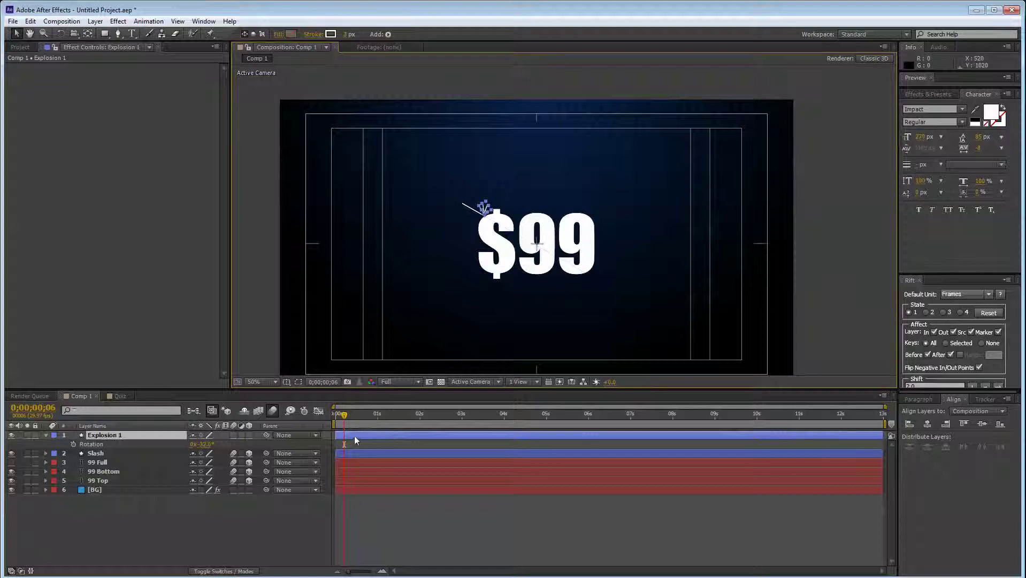
Step: Shift the Explosion 1 layer in time so it starts at about 0;00;00;06, when the slash reaches the dollar sign
left_click_drag(354, 436, 358, 438)
left_click(276, 516)
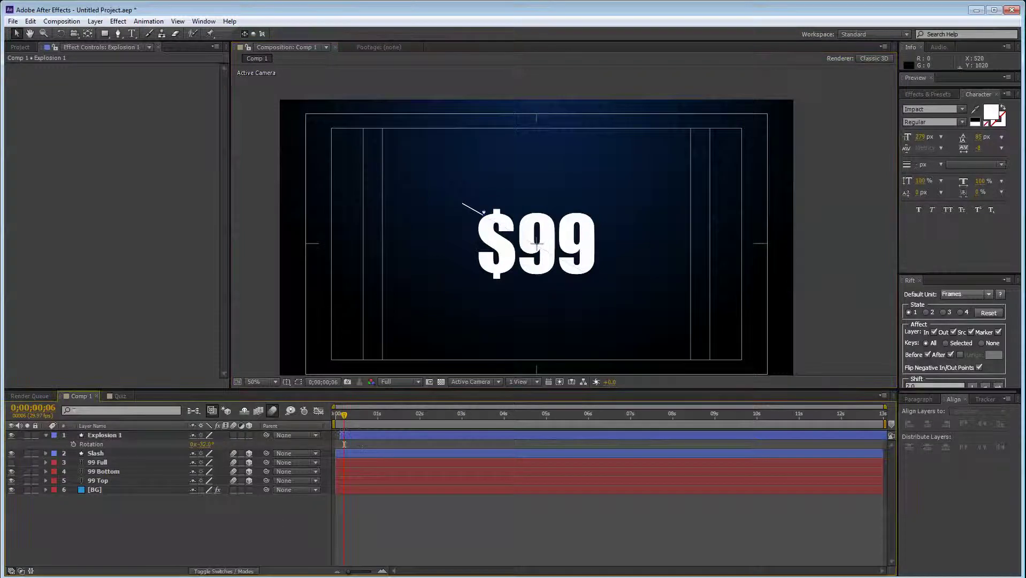
left_click(351, 435)
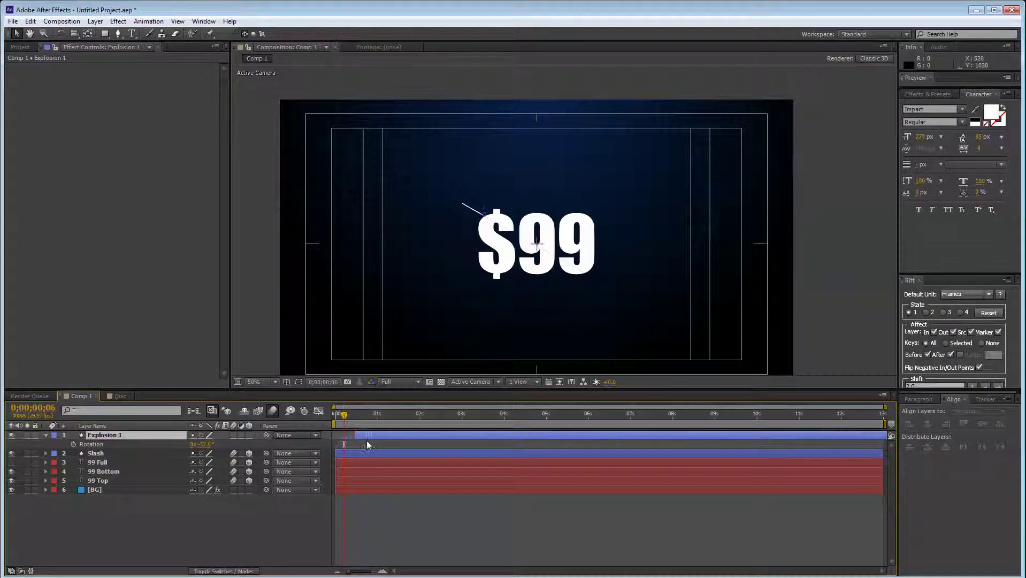
left_click_drag(367, 442, 344, 418)
Step: Duplicate Explosion 1 and rotate the copy to about -143° so its lines burst out below the slash
key("ctrl+d")
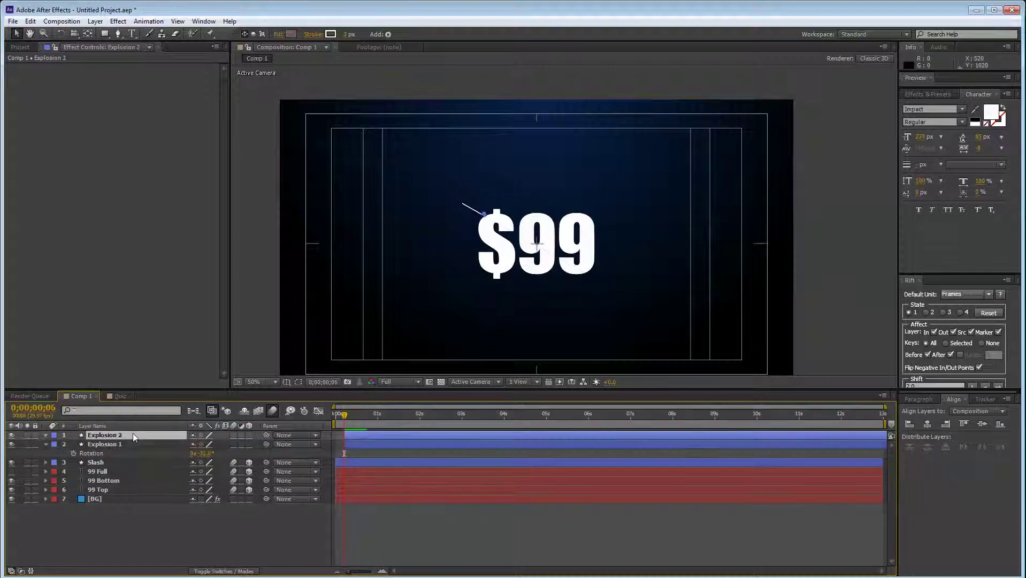
left_click(208, 445)
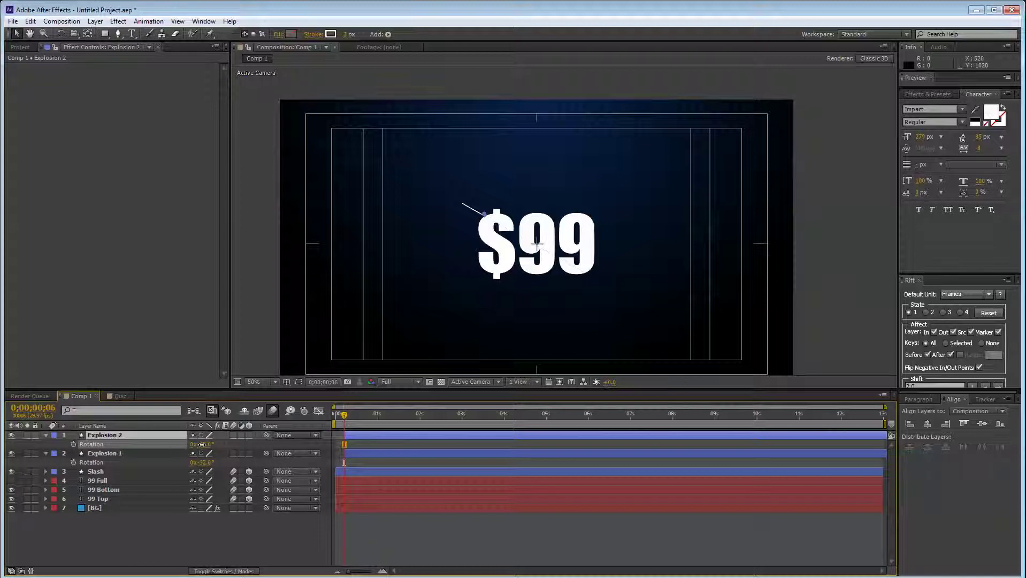
key("ctrl+z")
left_click_drag(355, 419, 355, 419)
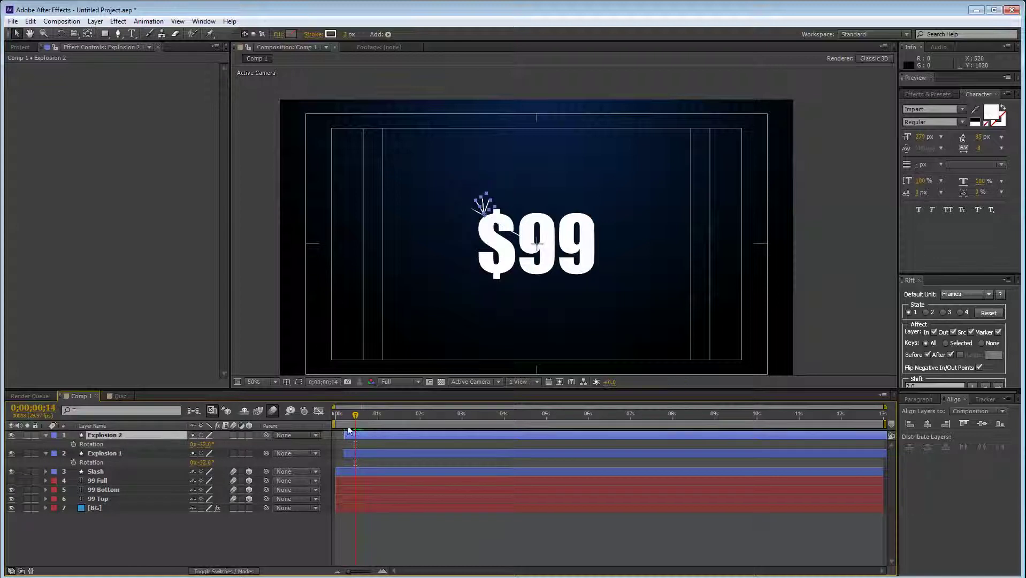
left_click_drag(212, 445, 173, 448)
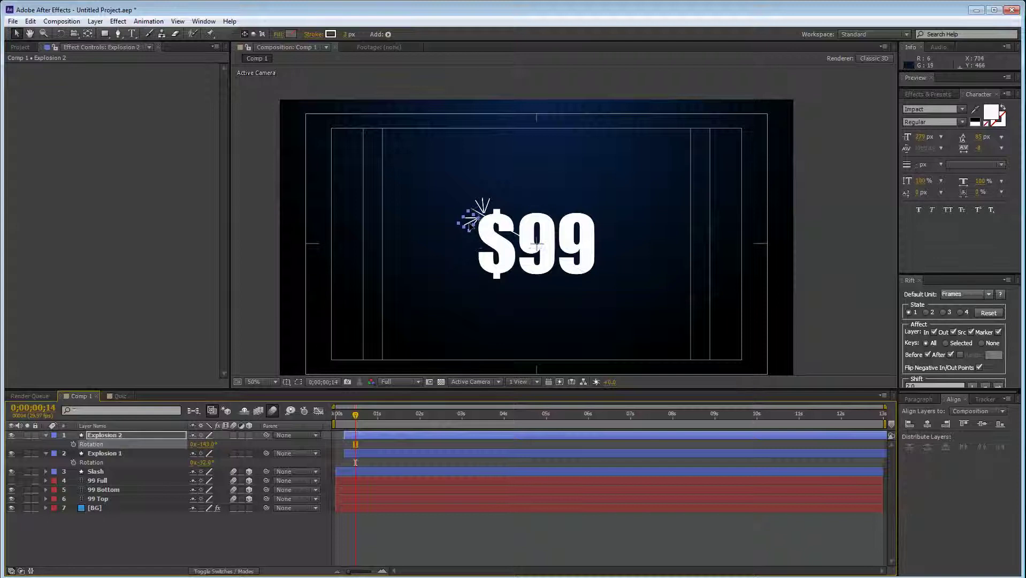
left_click(284, 538)
Step: Fine-tune the positions of Explosion 2 and Explosion 1 so they sit close to either side of the slash at the dollar sign
left_click(345, 417)
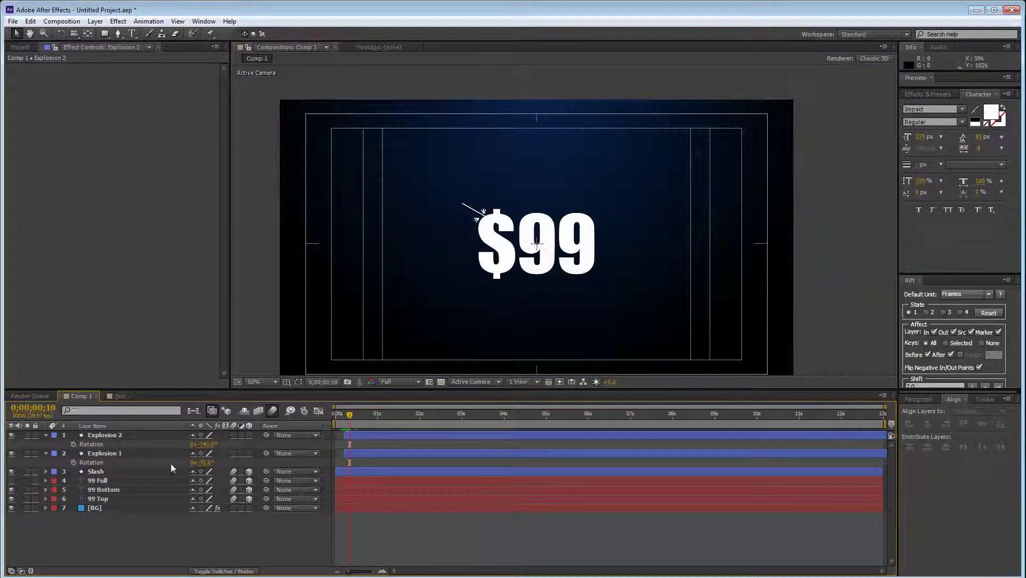
left_click(154, 436)
scroll(424, 208, "up", 4)
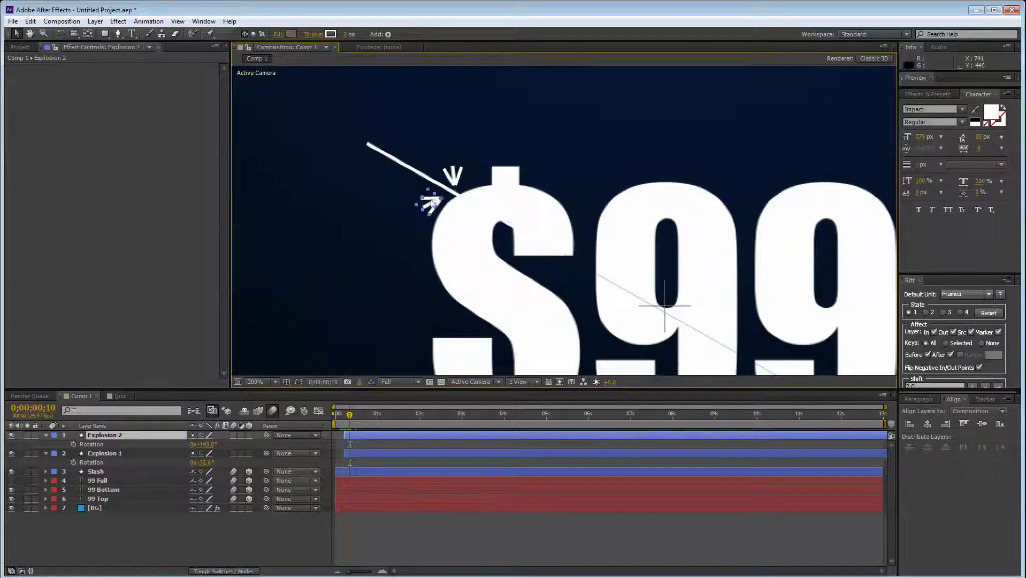
key("Return")
key("ctrl+Down")
key("ctrl+Down")
key("ctrl+Down")
key("ctrl+Down")
key("ctrl+Down")
key("ctrl+Down")
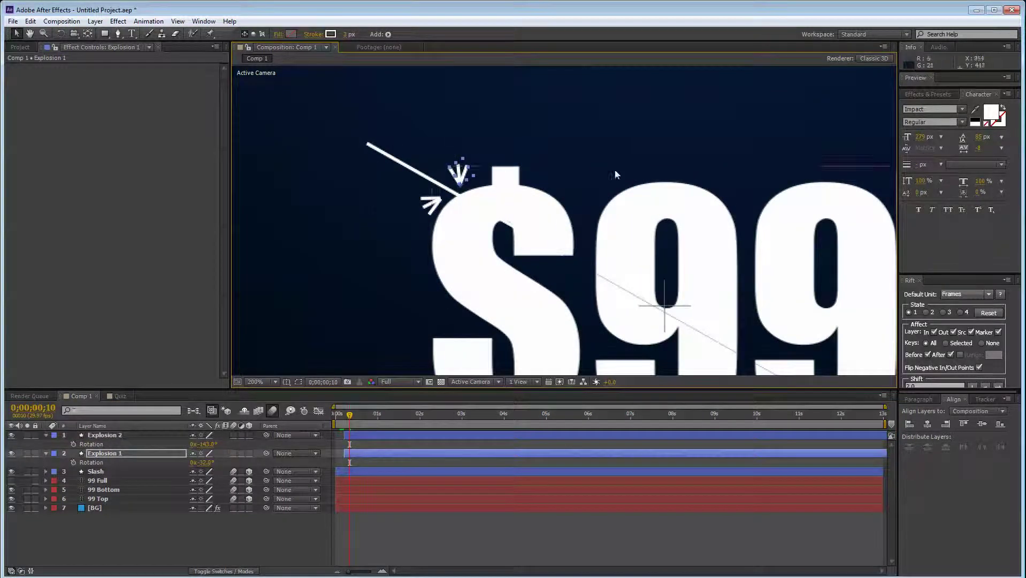
Step: Duplicate both explosion layers at 0;00;00;21 and move the copies to the slash's exit end beside the last 9
left_click_drag(351, 413, 365, 417)
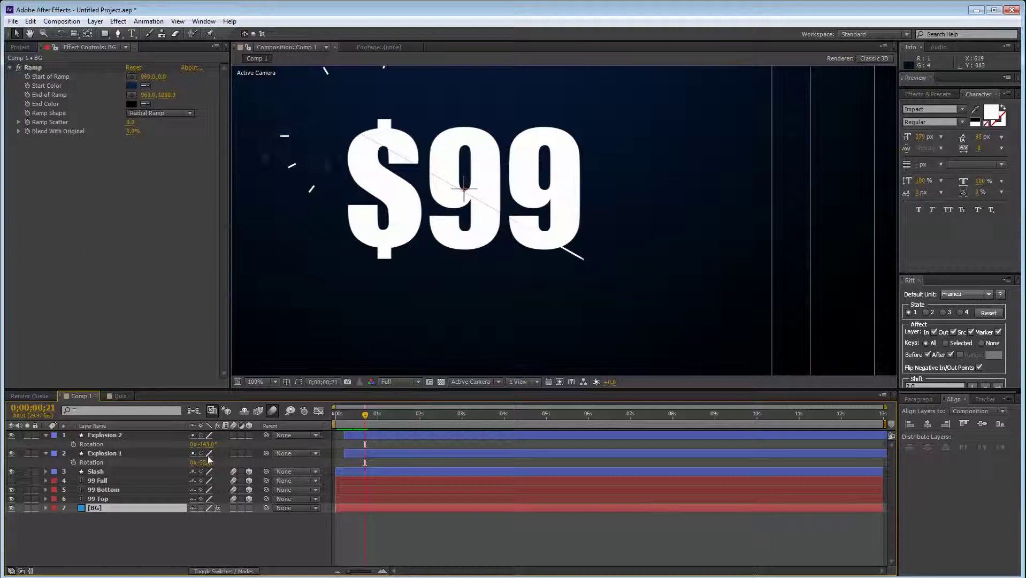
left_click(124, 444)
left_click(118, 453, "ctrl")
key("ctrl+d")
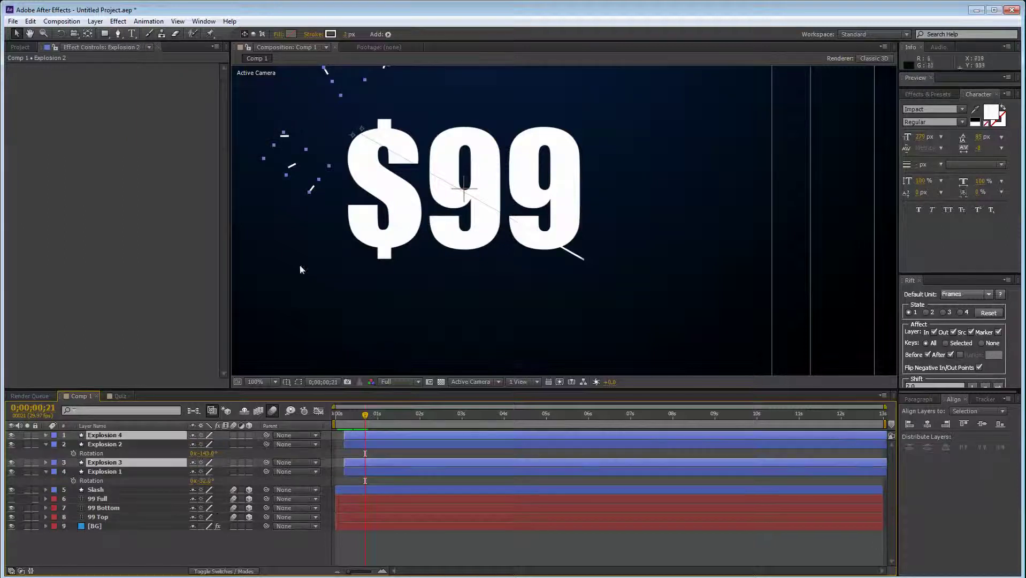
left_click_drag(346, 83, 608, 221)
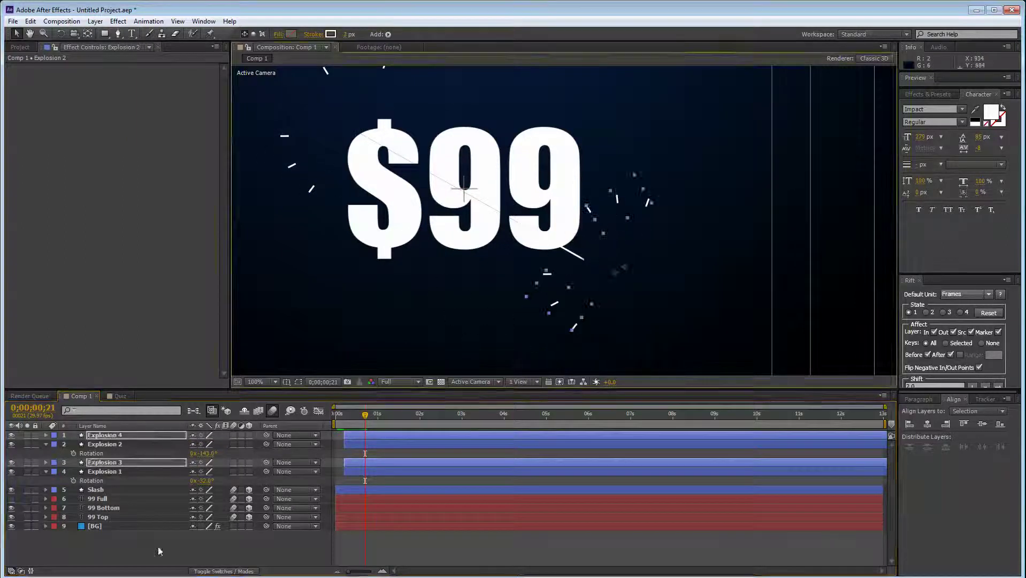
Step: Place Explosion 3 directly above Explosion 2 in the layer stack and set its rotation to about 45°
left_click(156, 547)
left_click(122, 435)
left_click_drag(123, 462, 127, 444)
key("r")
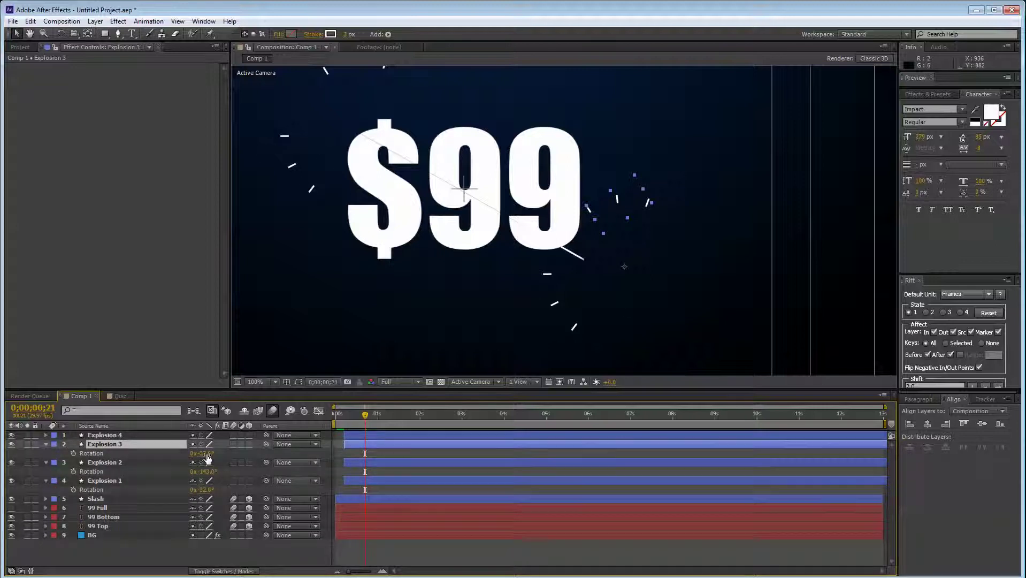
left_click_drag(206, 453, 249, 460)
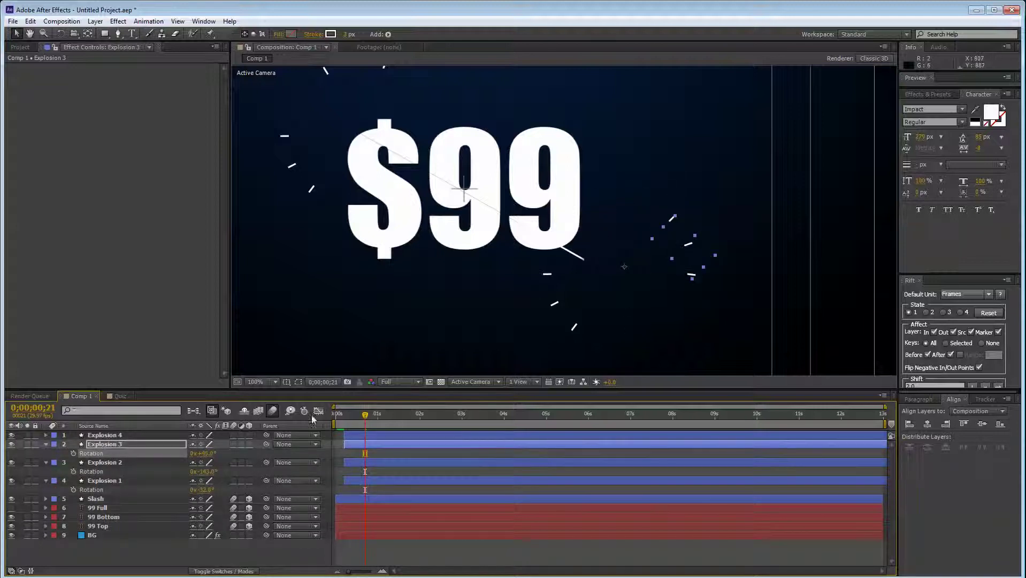
Step: Shift Explosion 3 and Explosion 4 together in time so they start at about 0;00;00;17, as the slash exits the text
left_click_drag(367, 419, 384, 442)
left_click(366, 436, "shift")
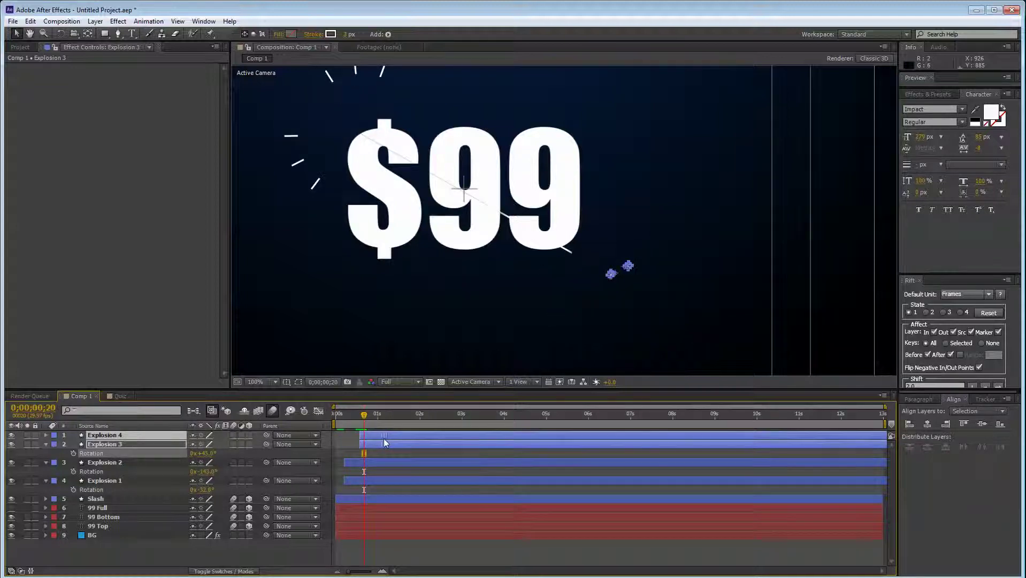
left_click_drag(362, 416, 367, 416)
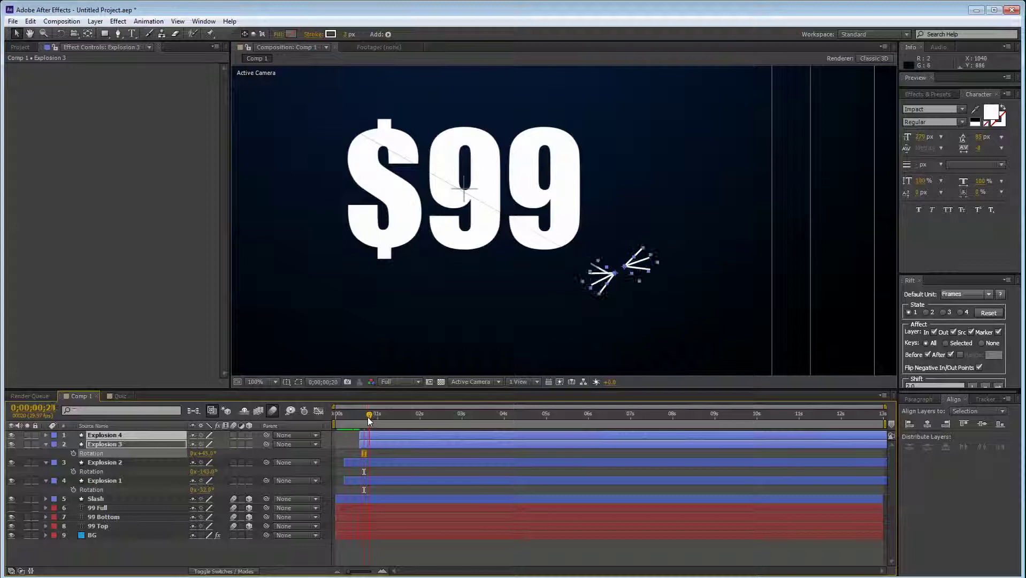
Step: Lock the BG layer, and move Explosion 3 and Explosion 4 tight against the last 9 on either side of the slash
left_click(630, 262)
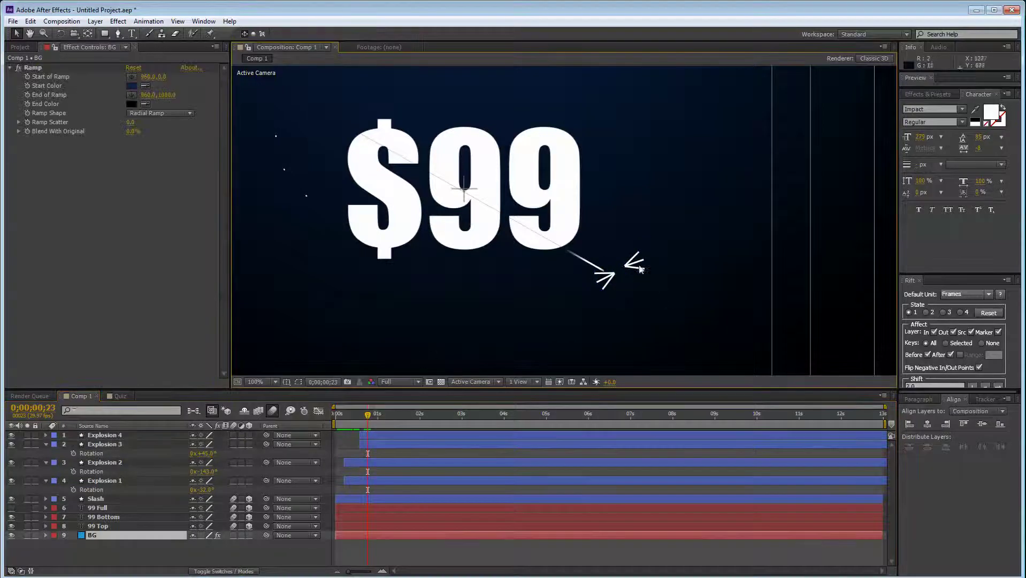
key("ctrl+l")
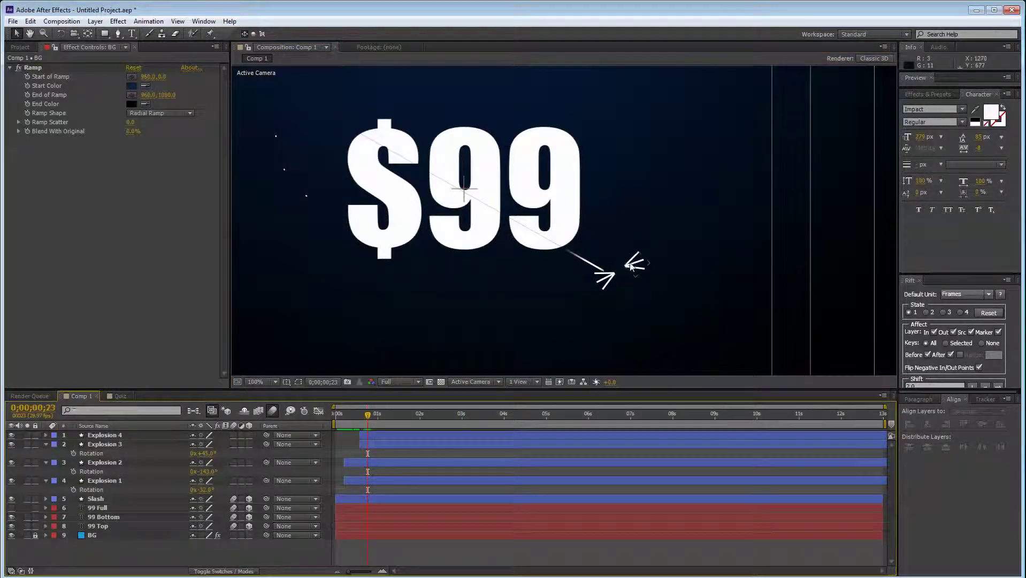
left_click_drag(631, 264, 584, 245)
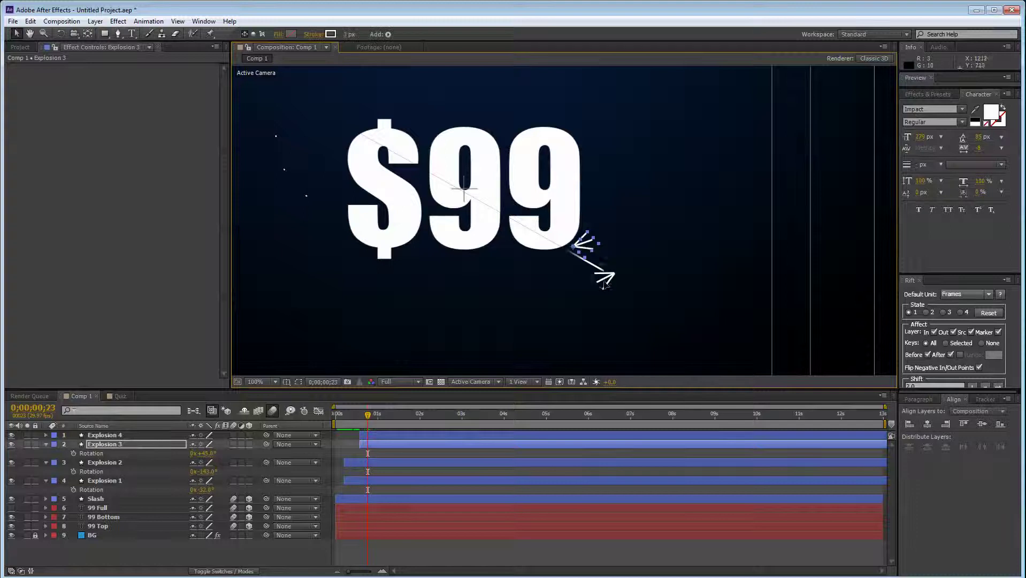
left_click_drag(605, 284, 551, 266)
Step: Set Explosion 4's rotation to about -181° and adjust its position just below the slash
key("r")
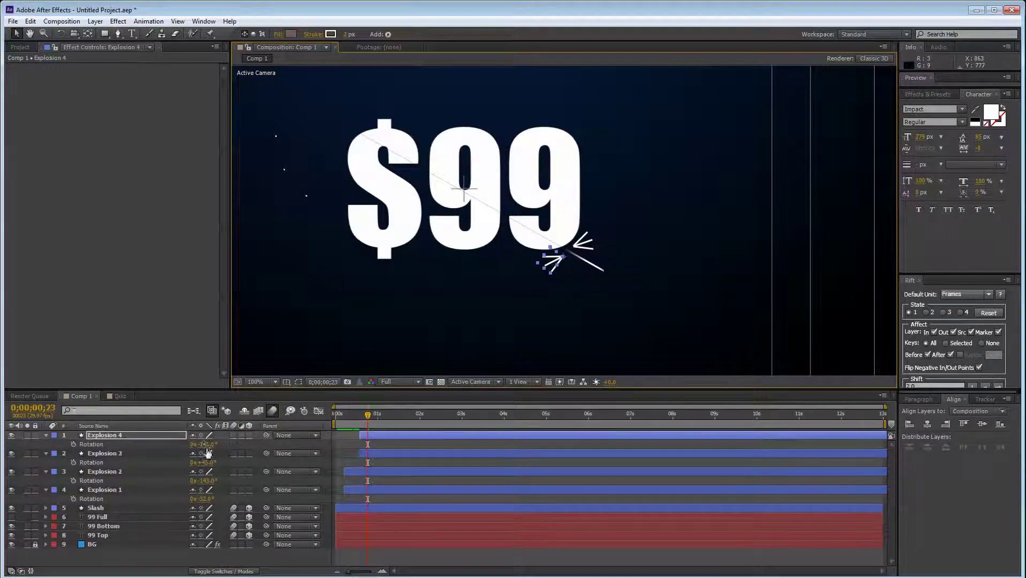
left_click_drag(207, 446, 188, 446)
left_click_drag(557, 273, 558, 268)
left_click(543, 302)
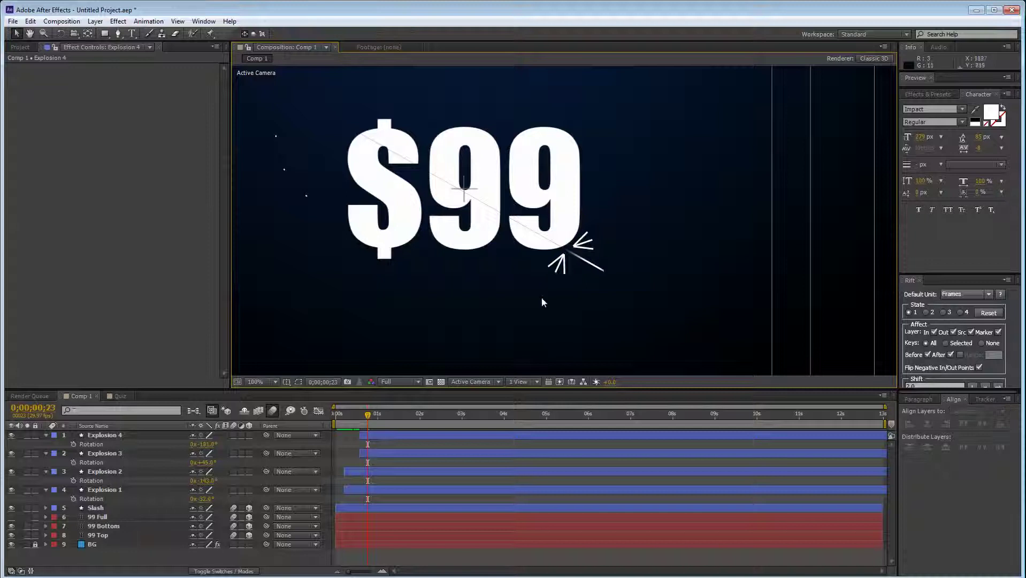
Step: Fit the composition in the viewer and preview the explosions from the start, stopping at 0;00;00;23
left_click_drag(357, 423, 335, 414)
scroll(353, 322, "down", 1)
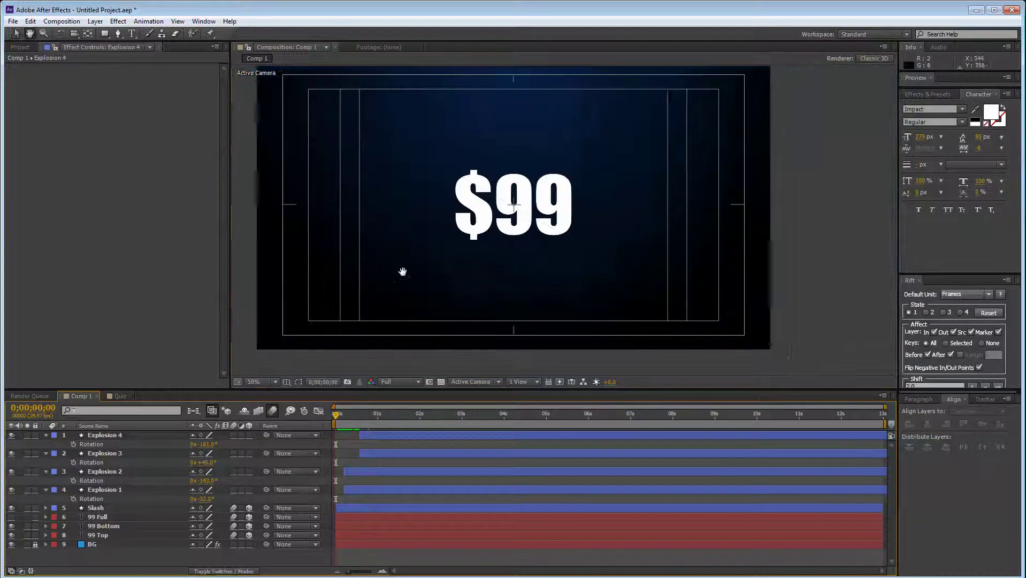
left_click_drag(401, 271, 419, 279)
left_click(265, 382)
left_click(275, 406)
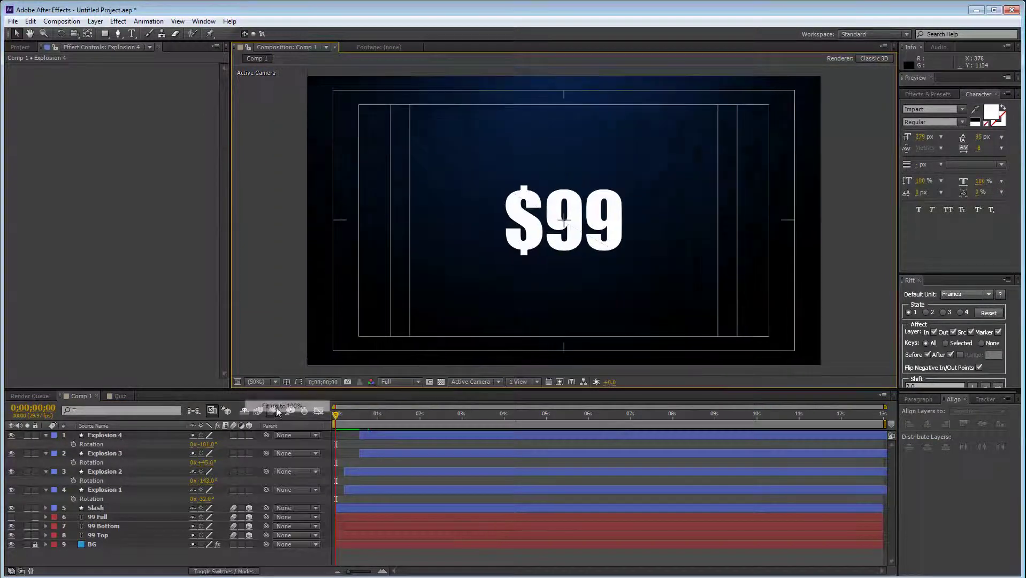
left_click(275, 559)
key("KP_0")
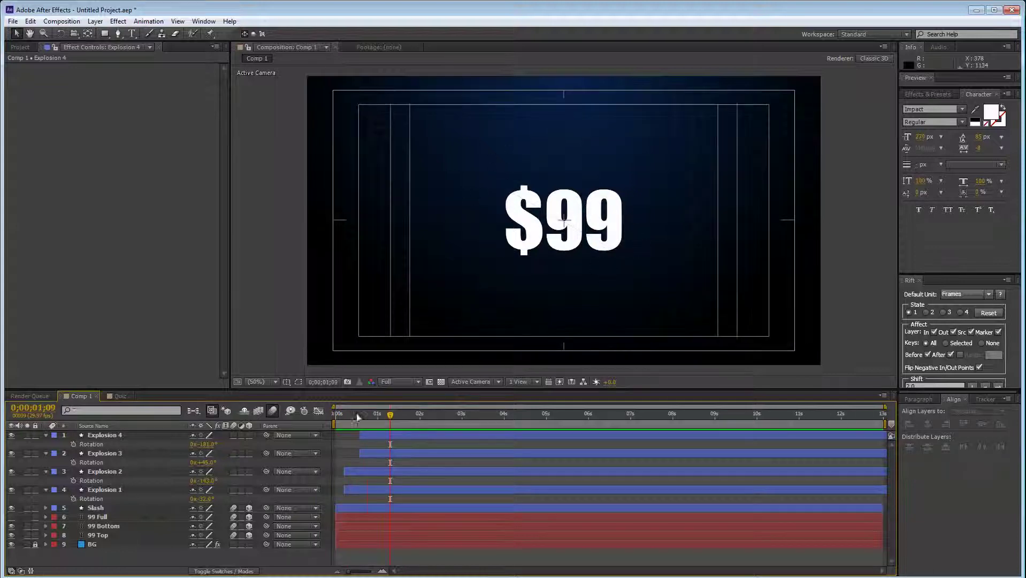
left_click_drag(373, 423, 367, 427)
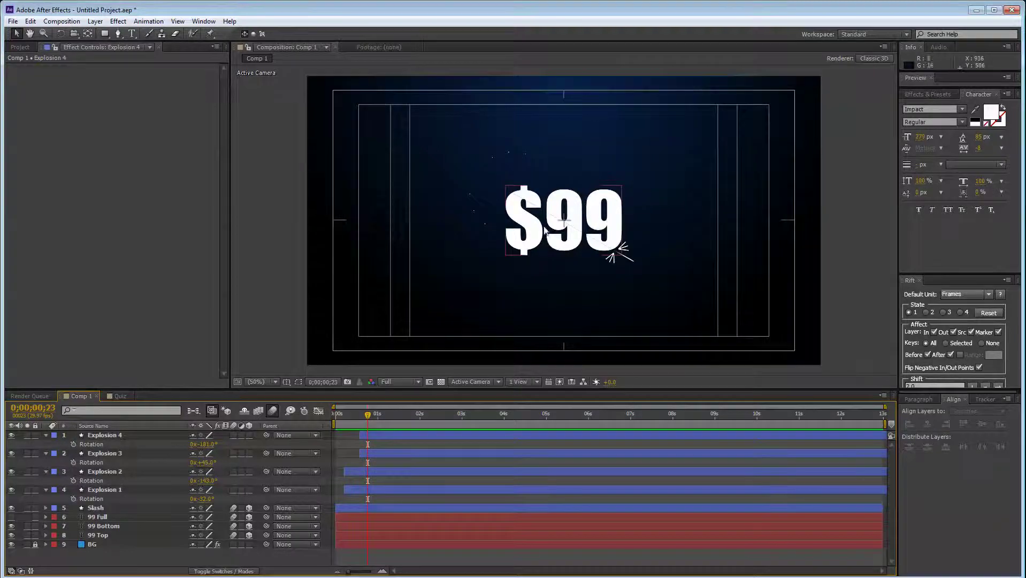
Step: Examine the opening slash and explosions in the Quiz reference comp, and return to Comp 1
left_click(545, 228)
left_click(137, 547)
left_click(120, 394)
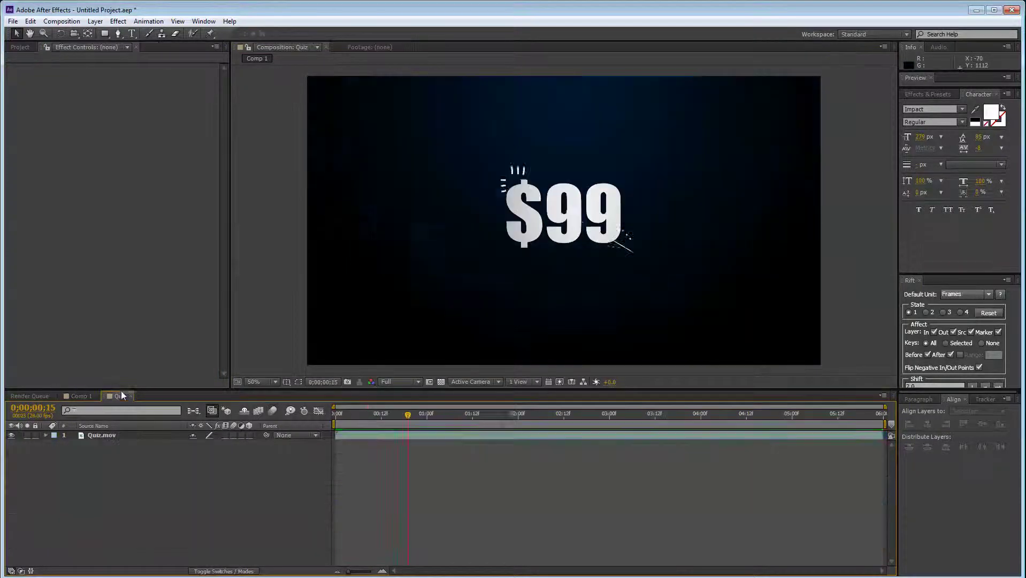
mouse_move(397, 413)
left_mouse_down()
mouse_move(437, 424)
mouse_move(389, 415)
left_mouse_up()
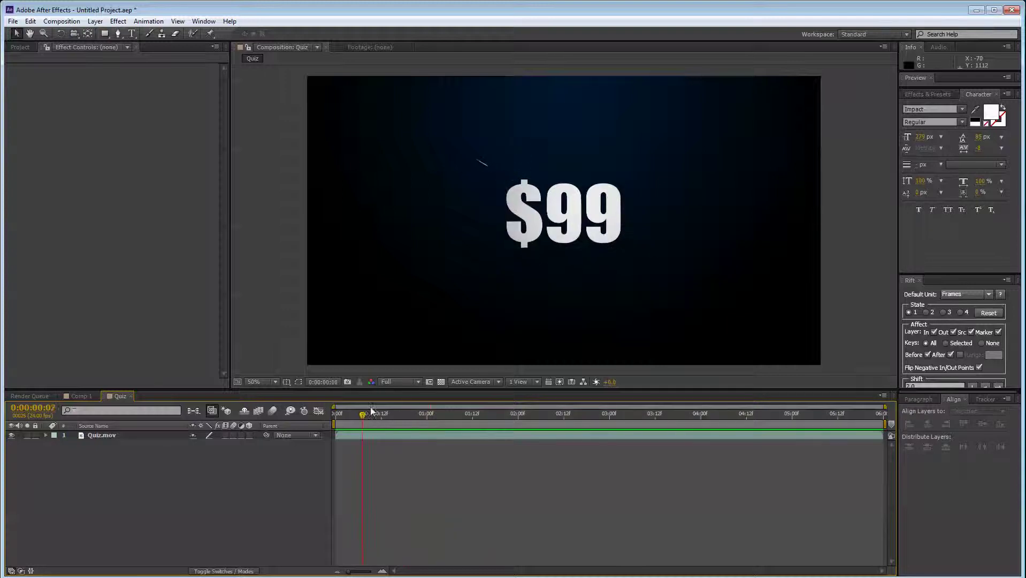
left_click(78, 396)
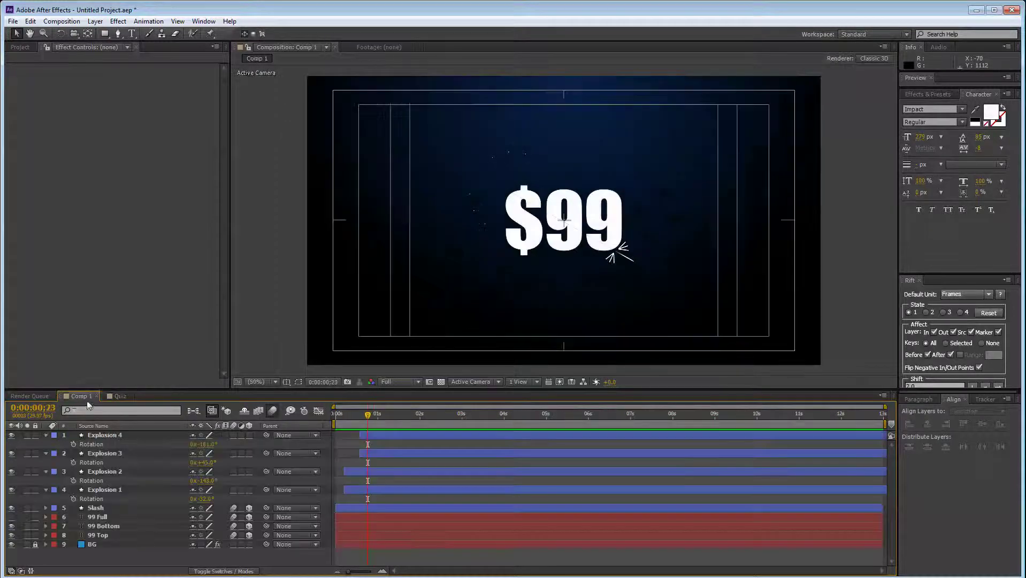
Step: Make all four Explosion layers 3D with motion blur and collapse their open rotation properties
left_click(250, 435)
left_click(249, 491)
key("ctrl+a")
key("u")
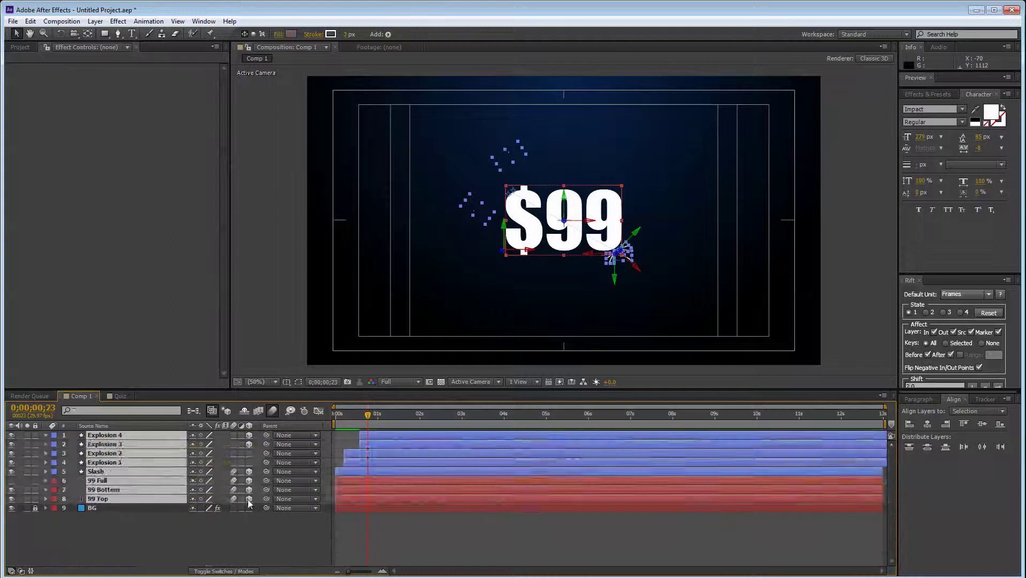
key("ctrl+shift+a")
left_click(250, 454)
left_click(249, 463)
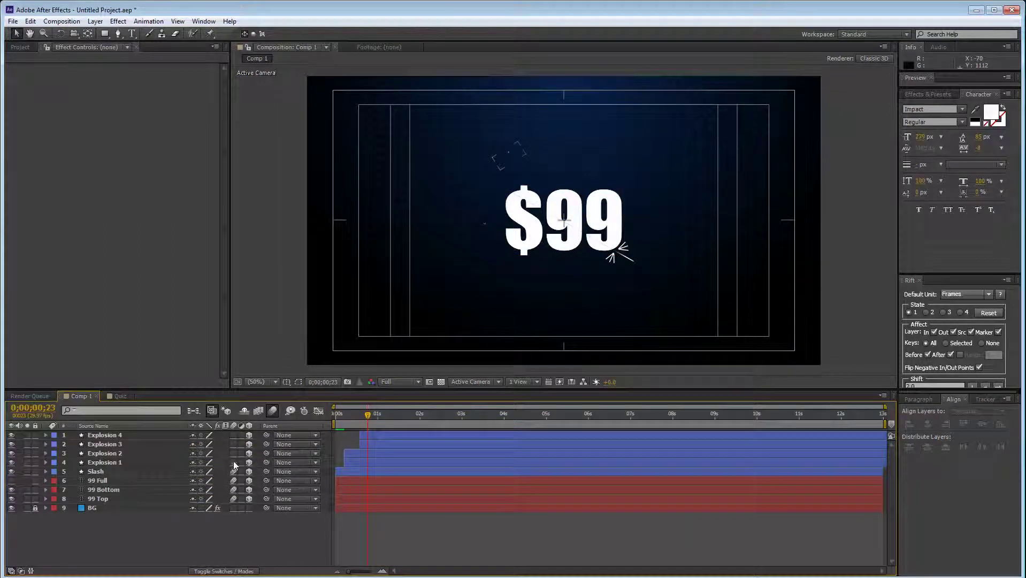
left_click_drag(233, 462, 233, 435)
Step: Reveal the rotation properties of the 99 Bottom layer, try a small Z rotation and undo it
left_click(112, 481)
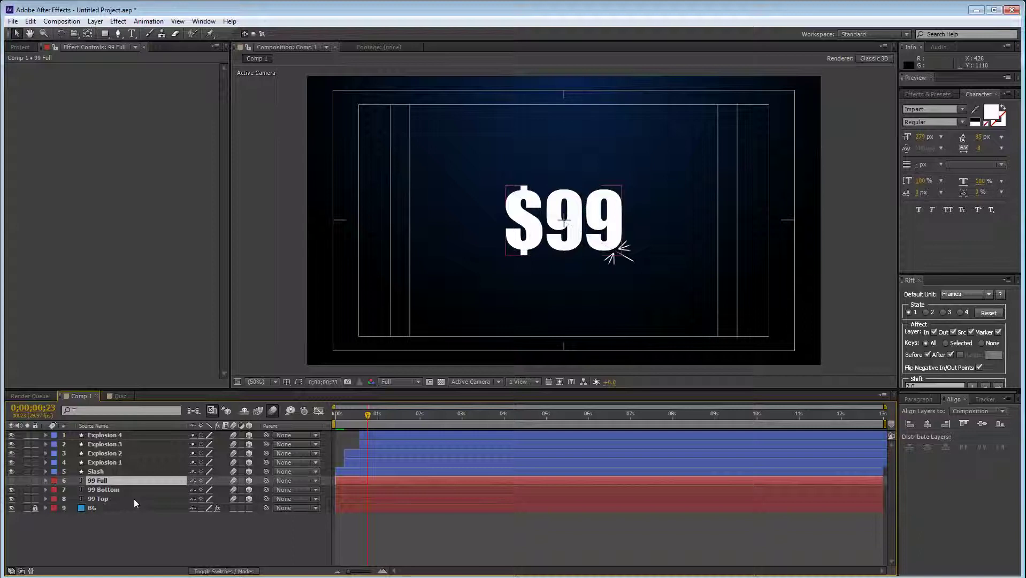
left_click(138, 490)
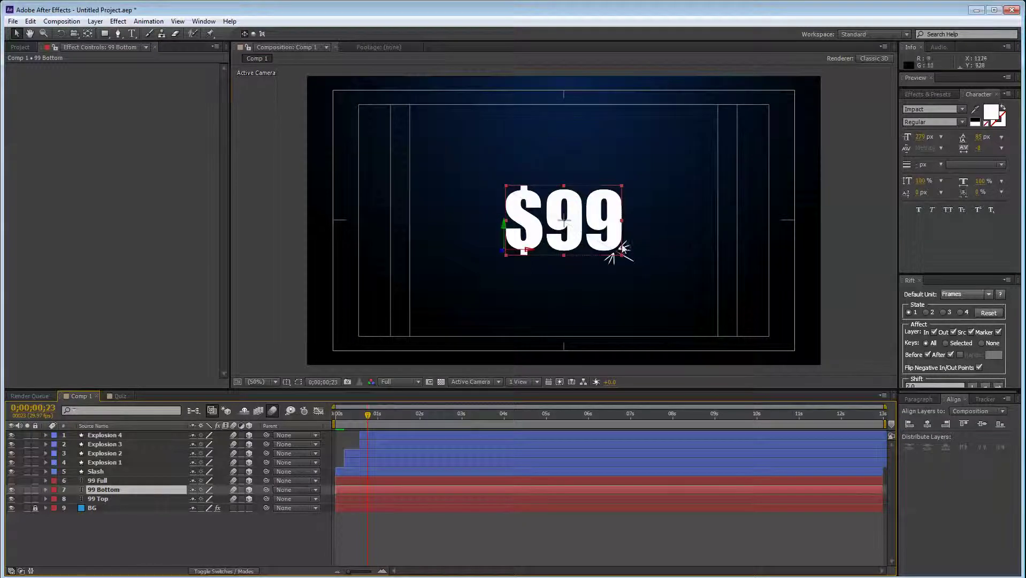
left_click(652, 290)
key("r")
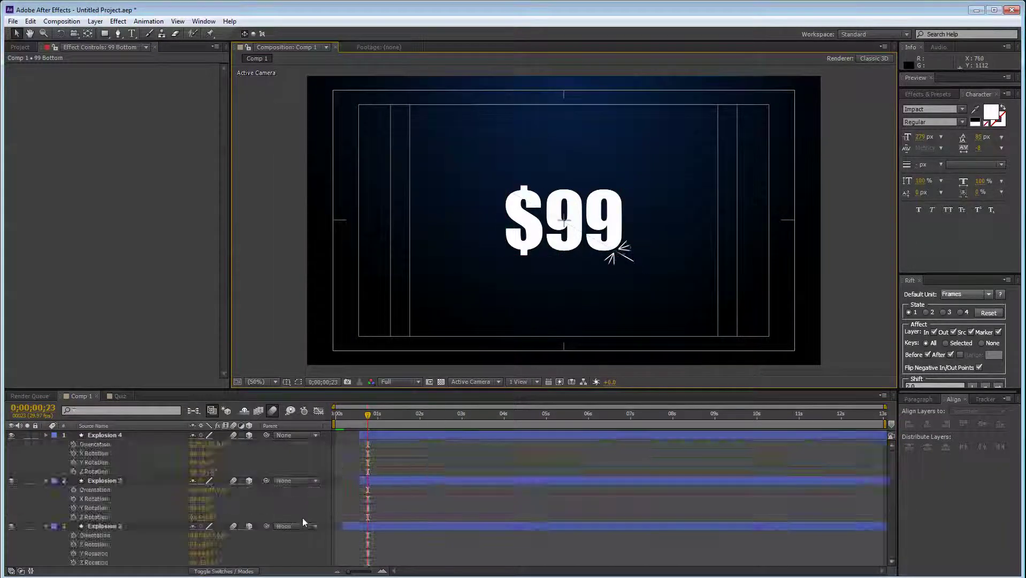
key("r")
left_click(124, 490)
key("r")
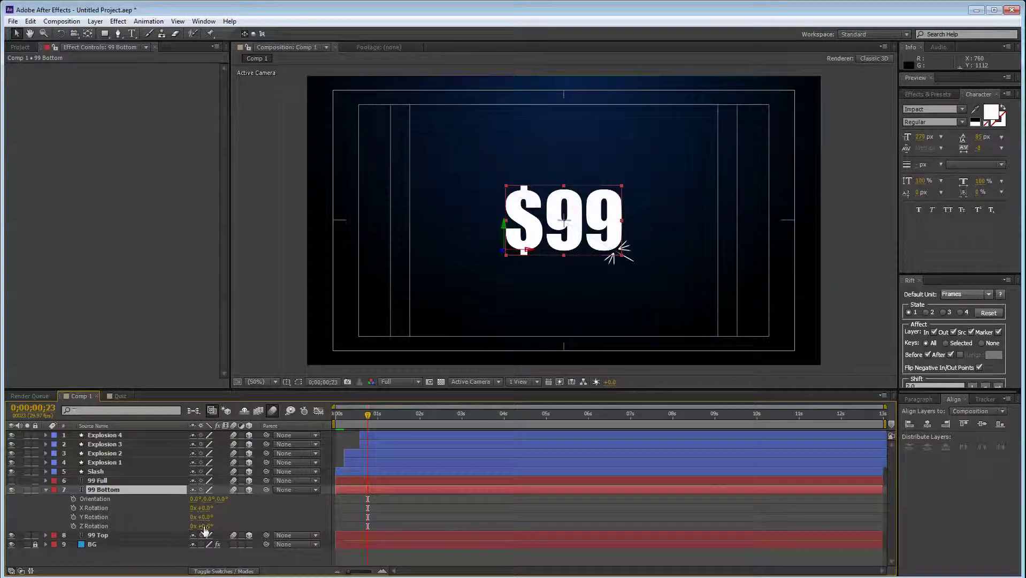
left_click_drag(205, 529, 195, 527)
key("ctrl+z")
left_click(270, 557)
Step: Move the 99 Bottom layer's anchor point to the lower end of the cut line, at the base of the last 9
left_click(89, 35)
scroll(551, 229, "up", 1)
left_click(518, 244)
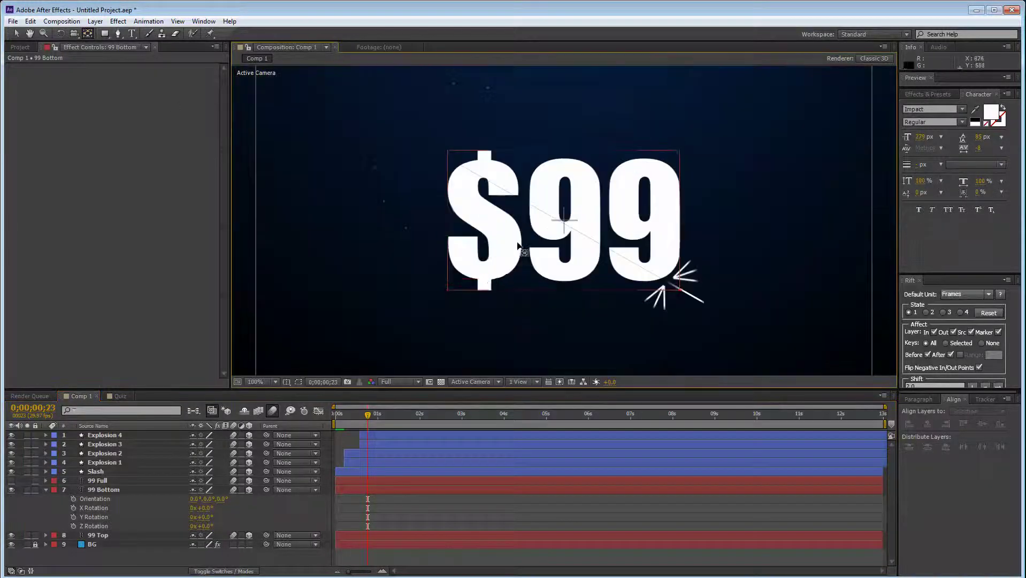
left_click_drag(444, 282, 660, 286)
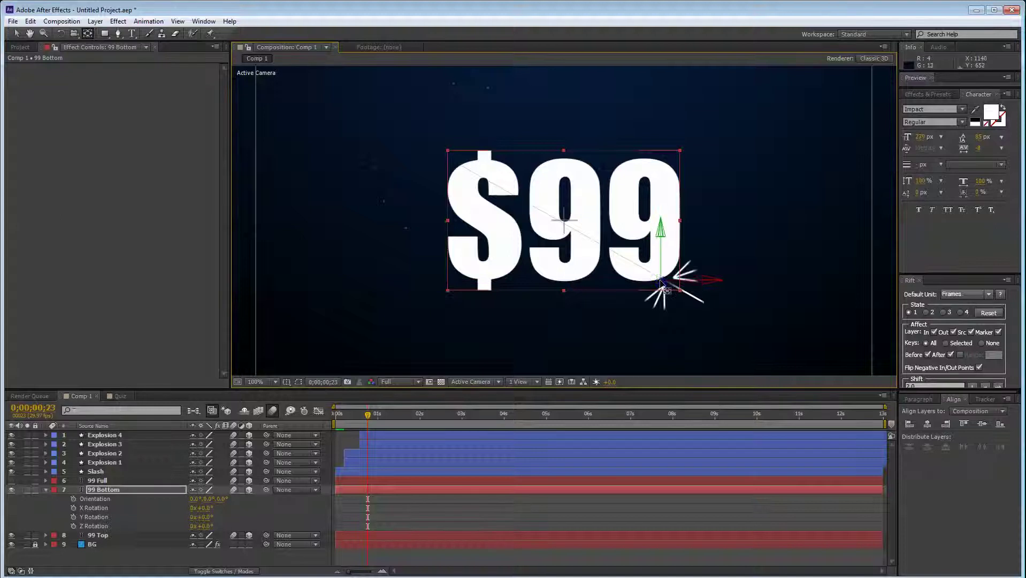
scroll(556, 235, "up", 4)
left_click_drag(596, 299, 566, 276)
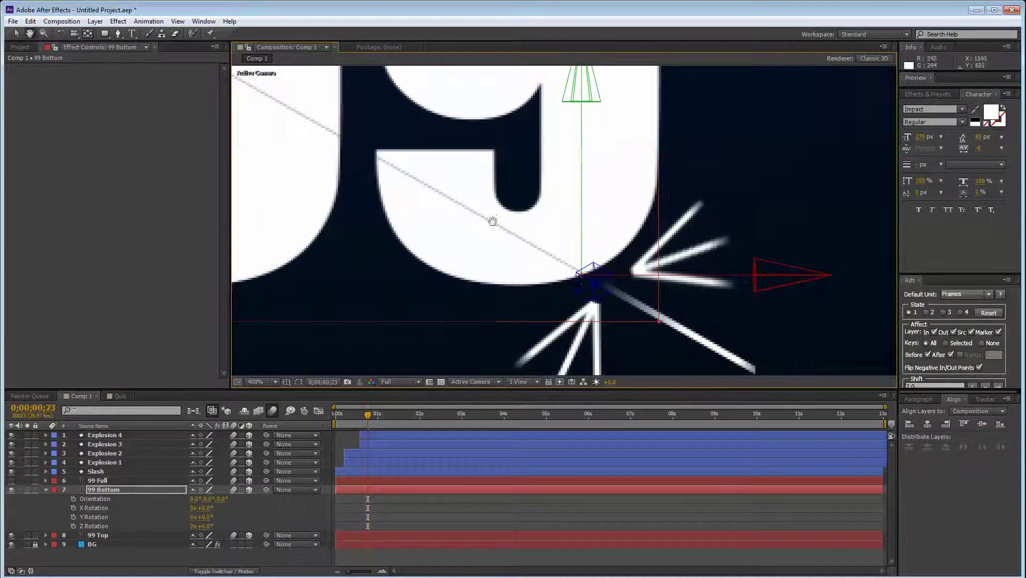
scroll(503, 283, "down", 2)
left_click_drag(487, 278, 524, 337)
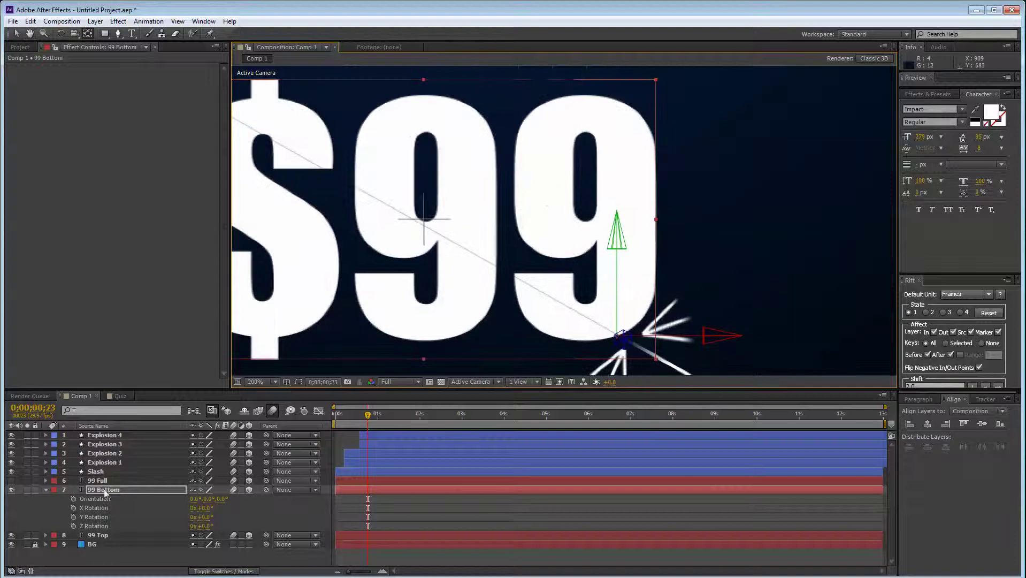
left_click(106, 490)
scroll(515, 236, "down", 2)
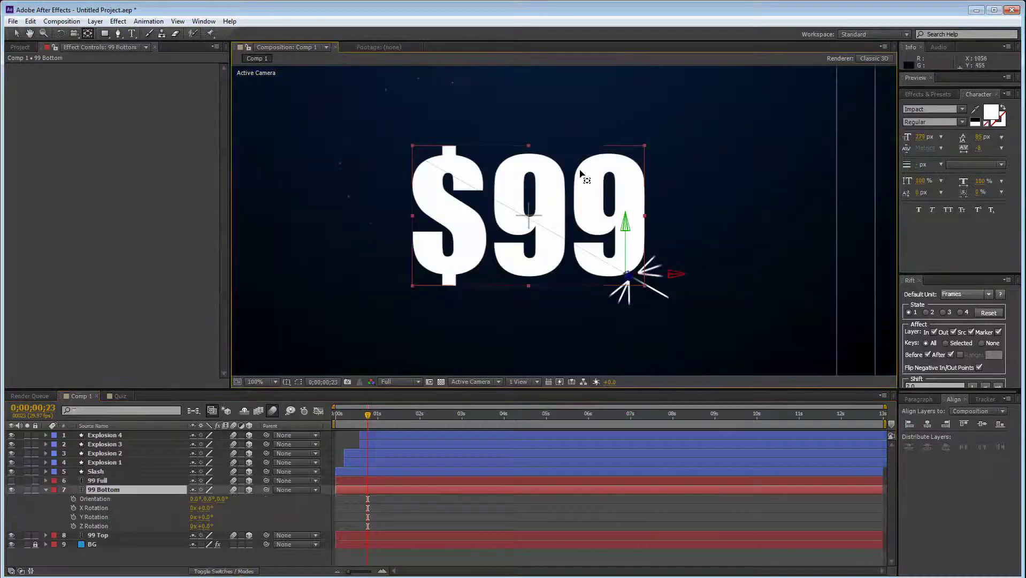
Step: Move the 99 Top layer's anchor point just above and right of the composition centre, and return to the Selection tool
left_click(101, 481)
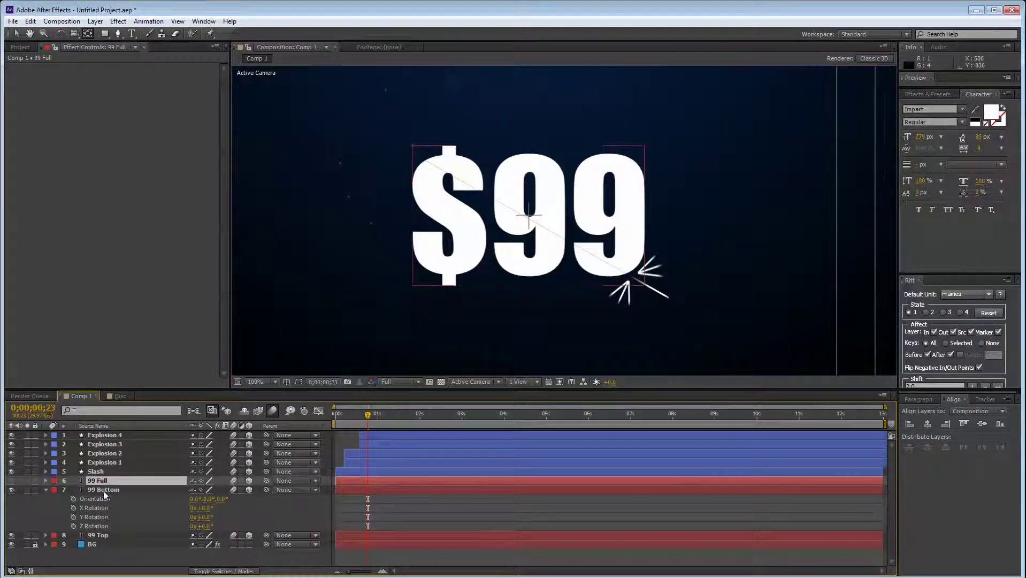
left_click(104, 536)
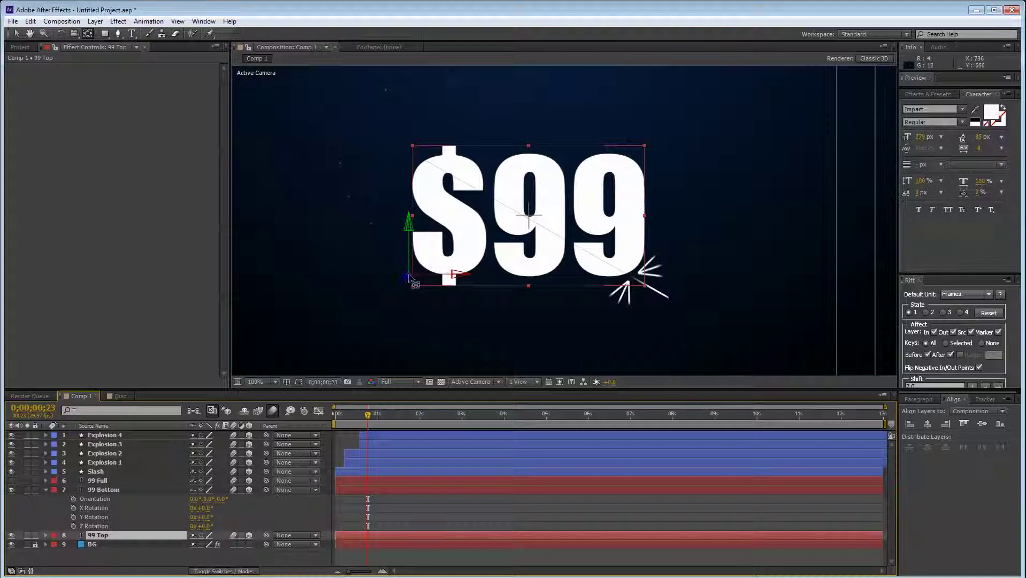
left_click_drag(410, 278, 530, 219)
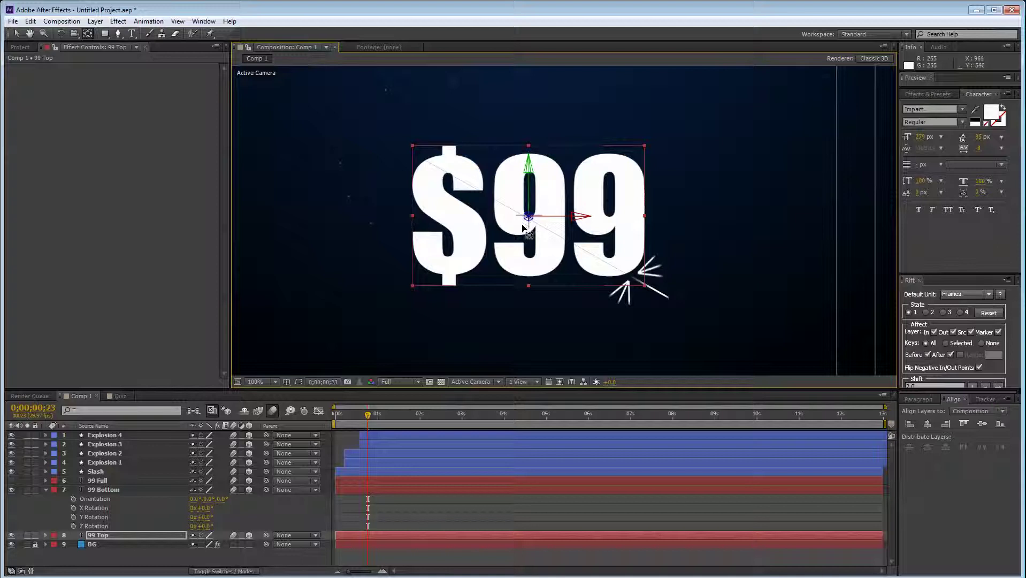
left_click_drag(527, 217, 551, 211)
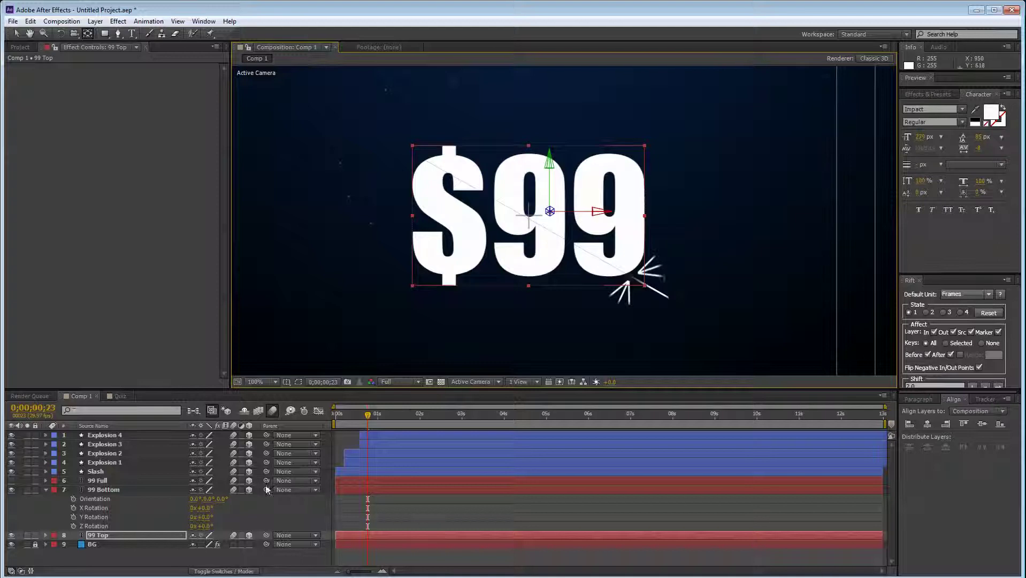
left_click(101, 481)
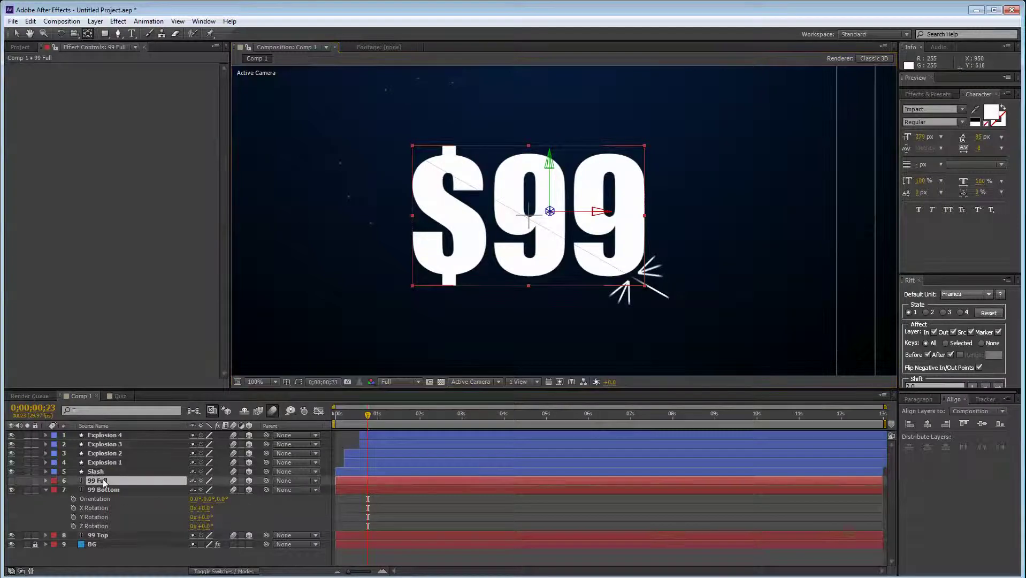
left_click(18, 33)
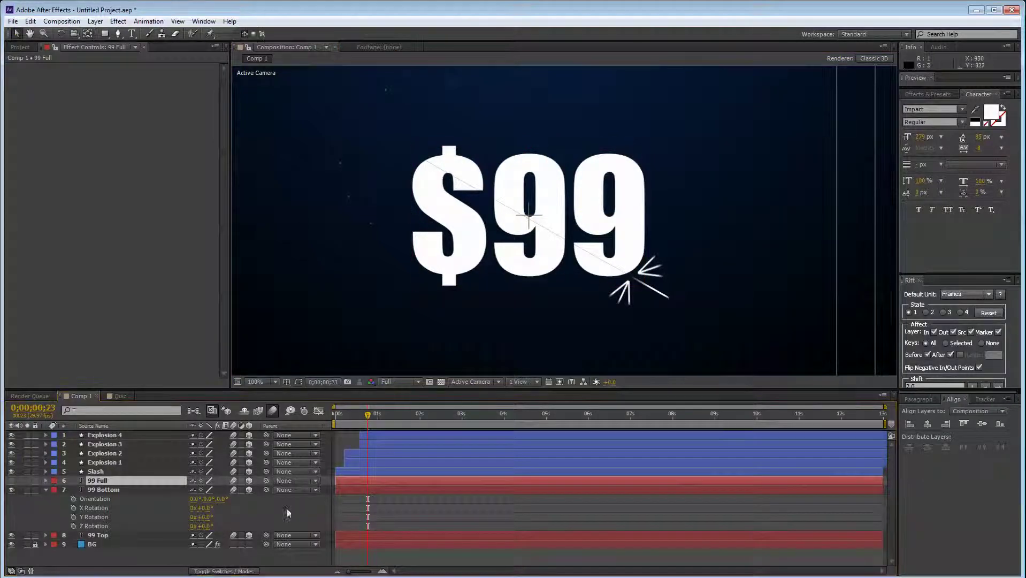
left_click(279, 557)
Step: Trim the end of the 99 Full layer to 0;00;00;23 and turn on its visibility
left_click(110, 480)
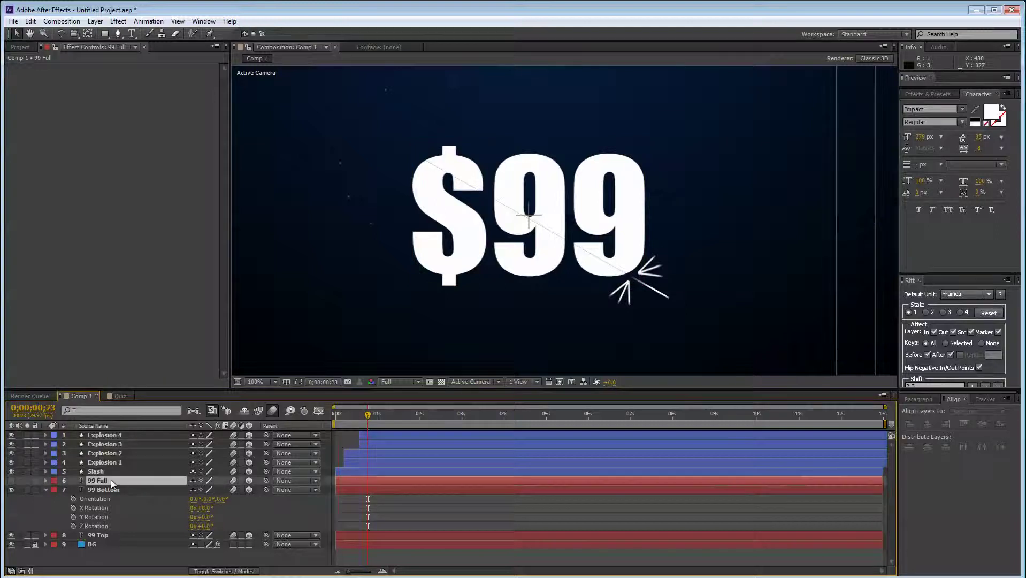
mouse_move(362, 415)
left_mouse_down()
mouse_move(338, 416)
mouse_move(364, 426)
left_mouse_up()
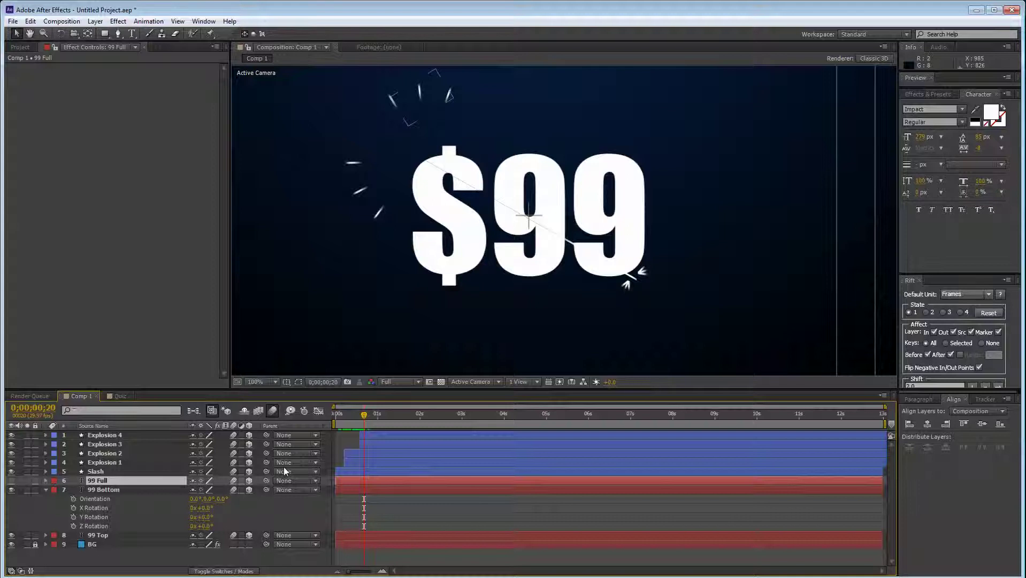
key("alt+bracketright")
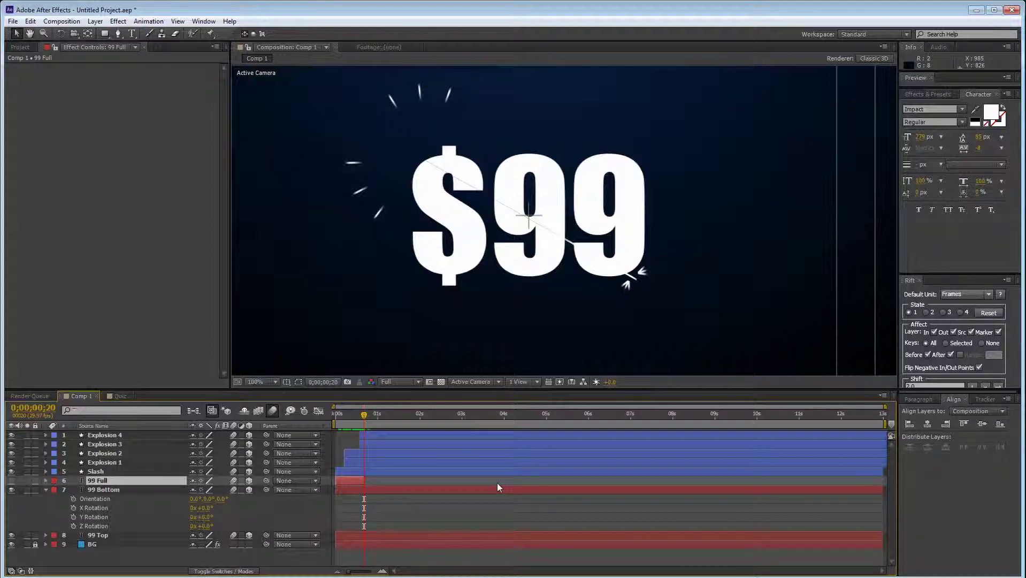
key("ctrl+z")
left_click_drag(882, 480, 371, 517)
left_click_drag(361, 413, 348, 418)
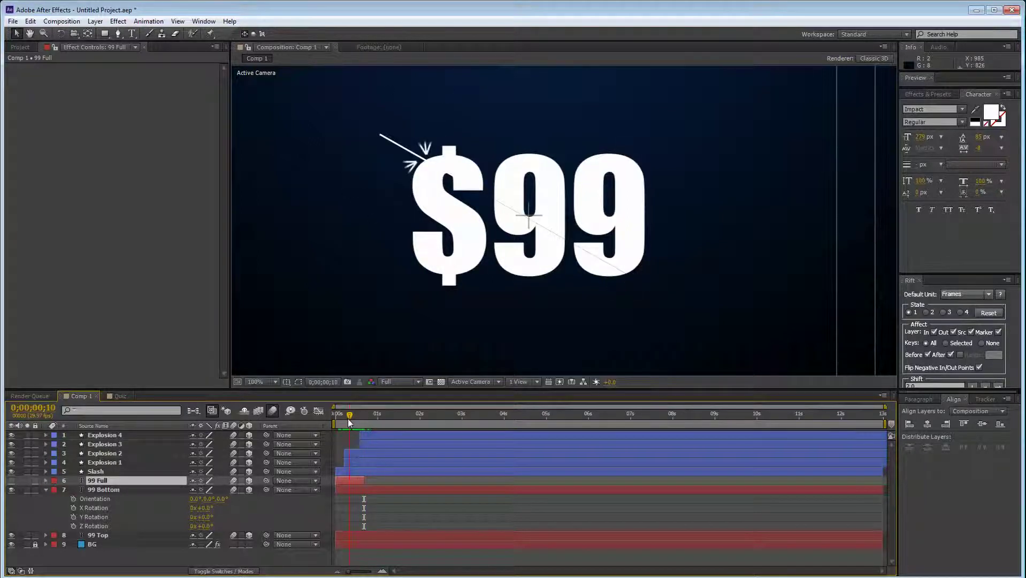
left_click(11, 482)
left_click_drag(349, 415, 365, 425)
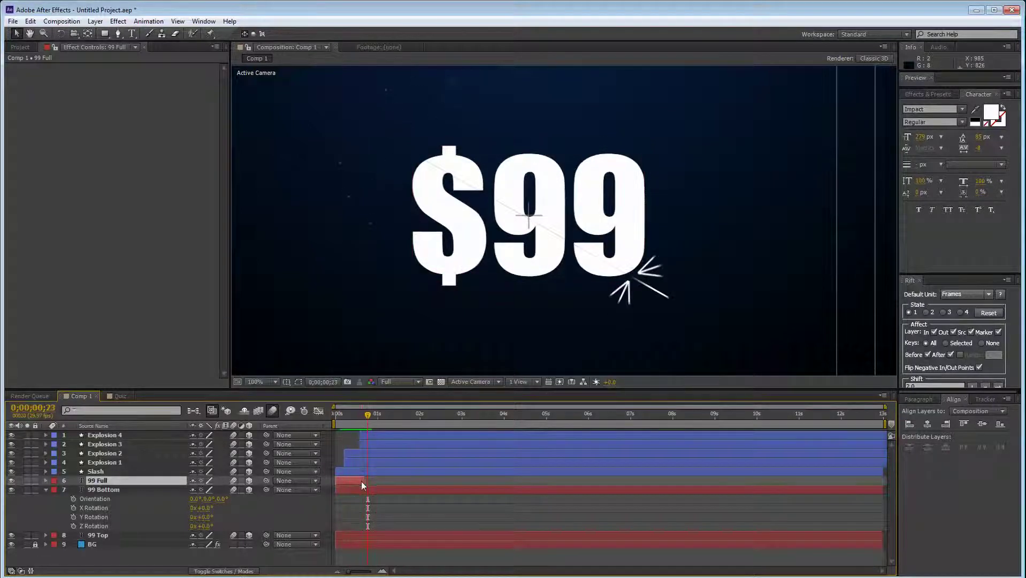
left_click_drag(364, 482, 367, 482)
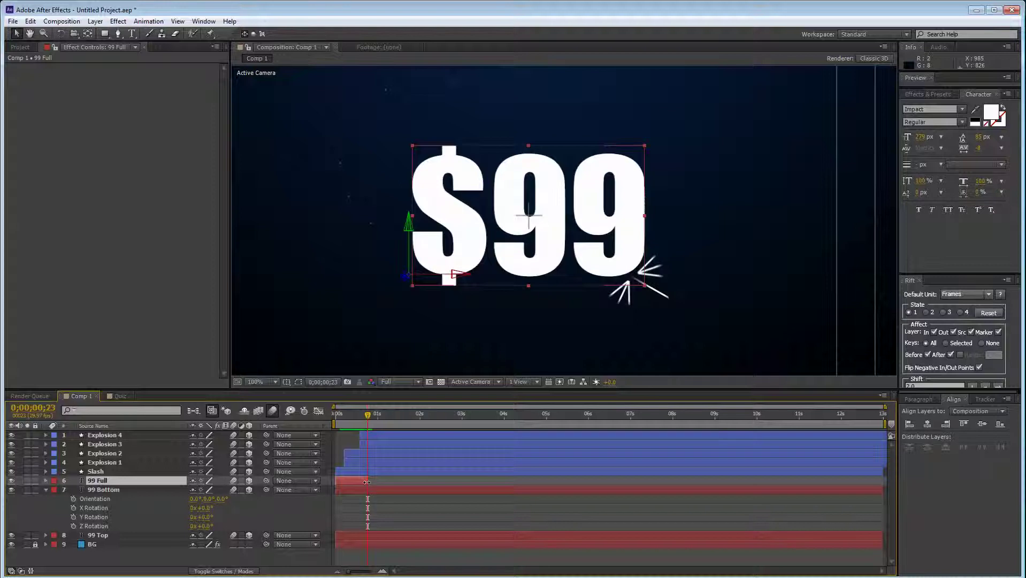
Step: Keyframe the 99 Full layer's opacity from 100% at 0;00;00;19 to 0% at 0;00;00;23
key("t")
left_click_drag(389, 418, 369, 415)
left_click(96, 490)
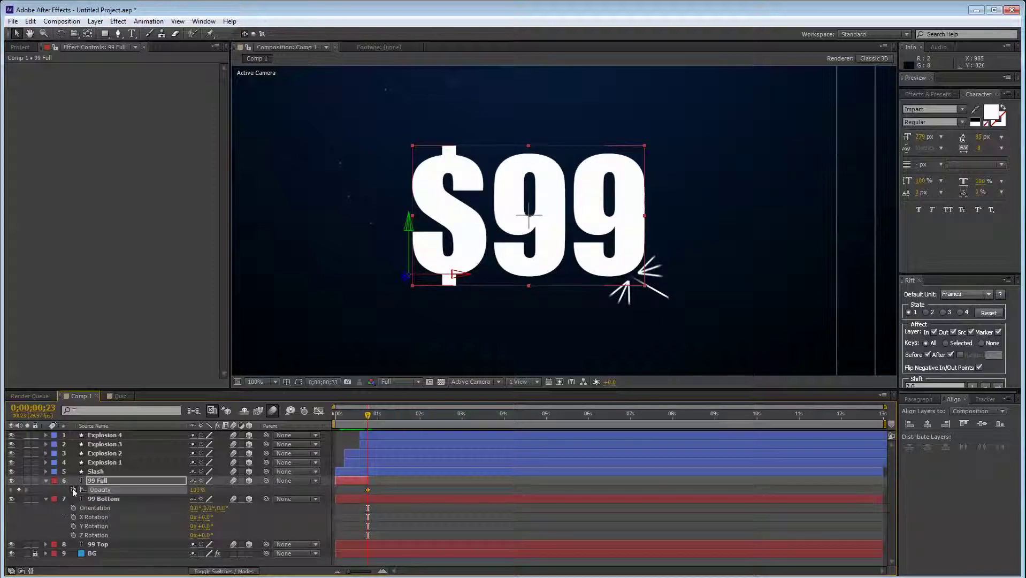
left_click(73, 490)
key("=")
key("=")
left_click_drag(355, 420, 448, 421)
key("Page_Up")
left_click(20, 489)
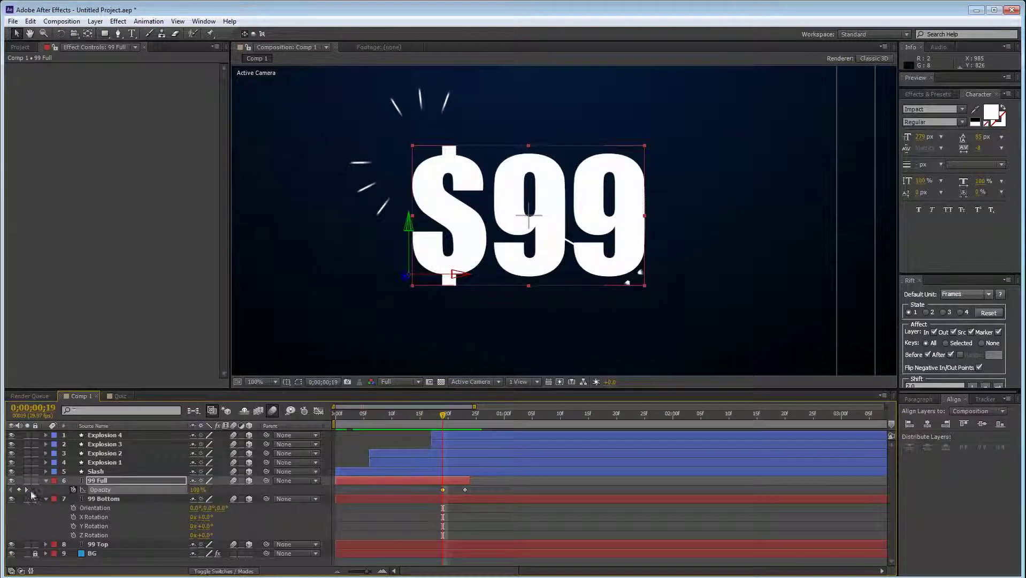
left_click(26, 490)
left_click(278, 487)
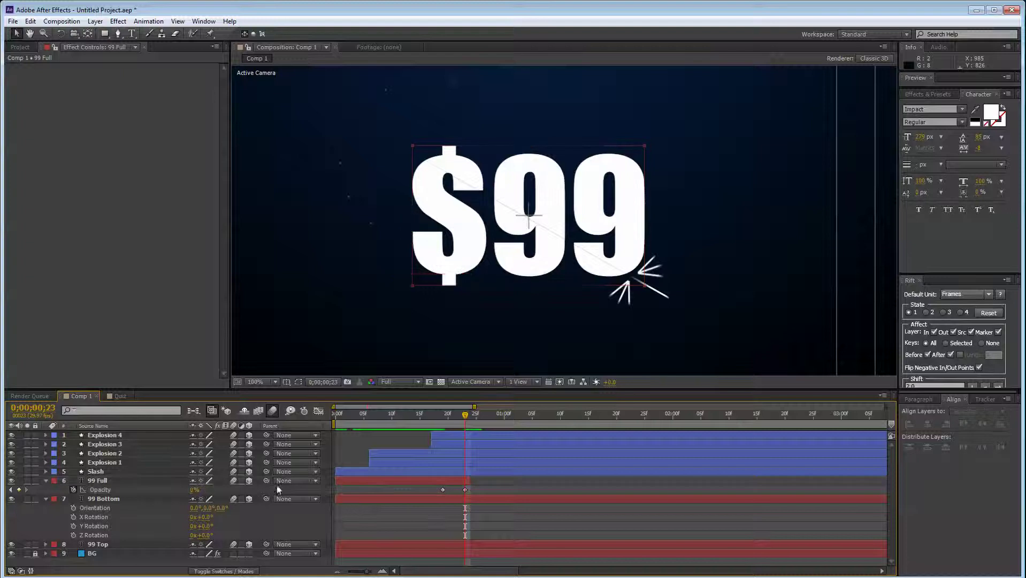
Step: Check the title at 0;00;00;10, collapse the open properties of all layers, and deselect them
left_click_drag(427, 418, 394, 409)
scroll(513, 300, "down", 2)
key("ctrl+a")
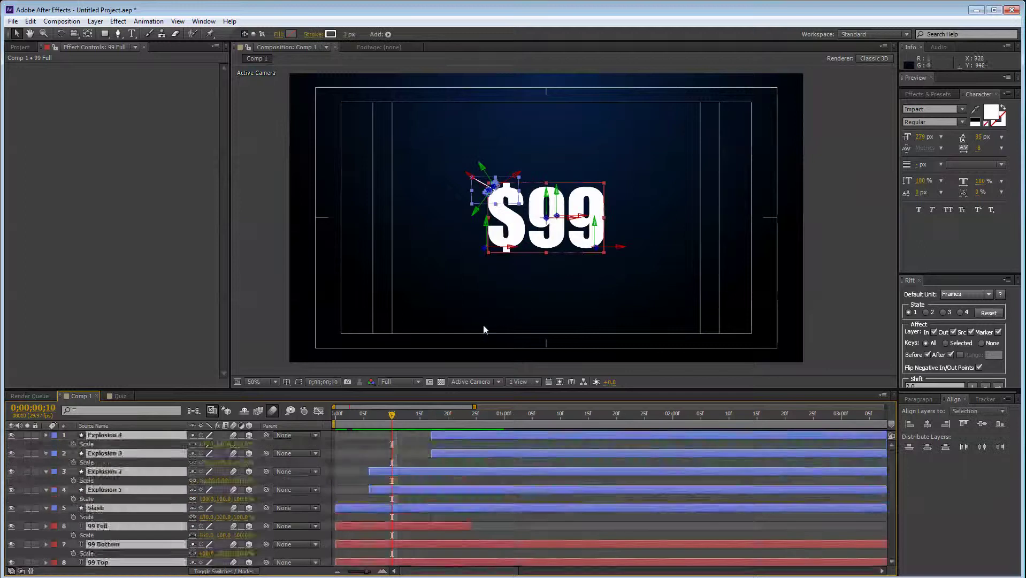
key("u")
key("F2")
Step: Set a starting Z Rotation keyframe of 0° on the 99 Bottom layer at 0;00;00;23
left_click(109, 490)
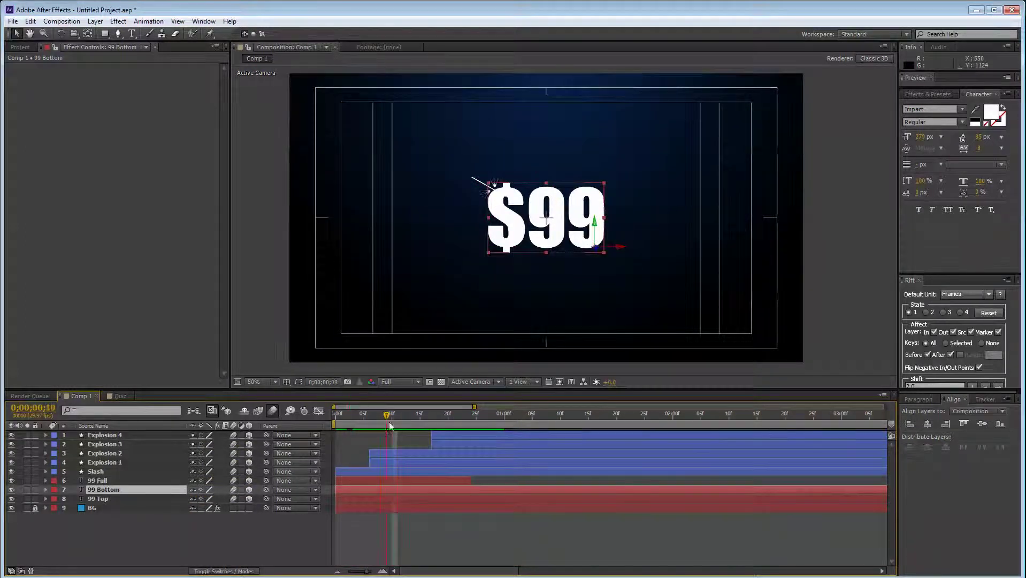
left_click_drag(391, 425, 466, 453)
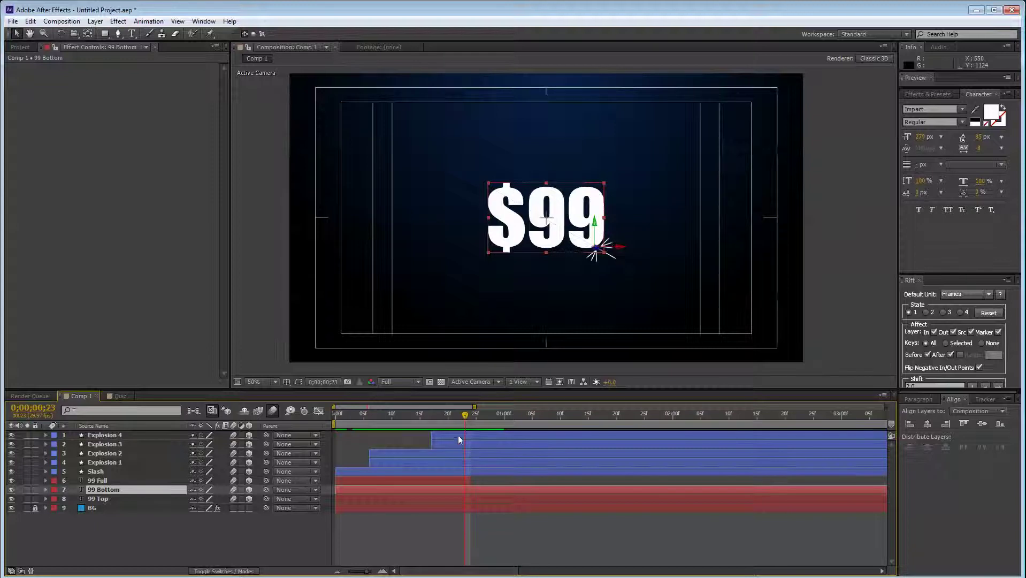
key("r")
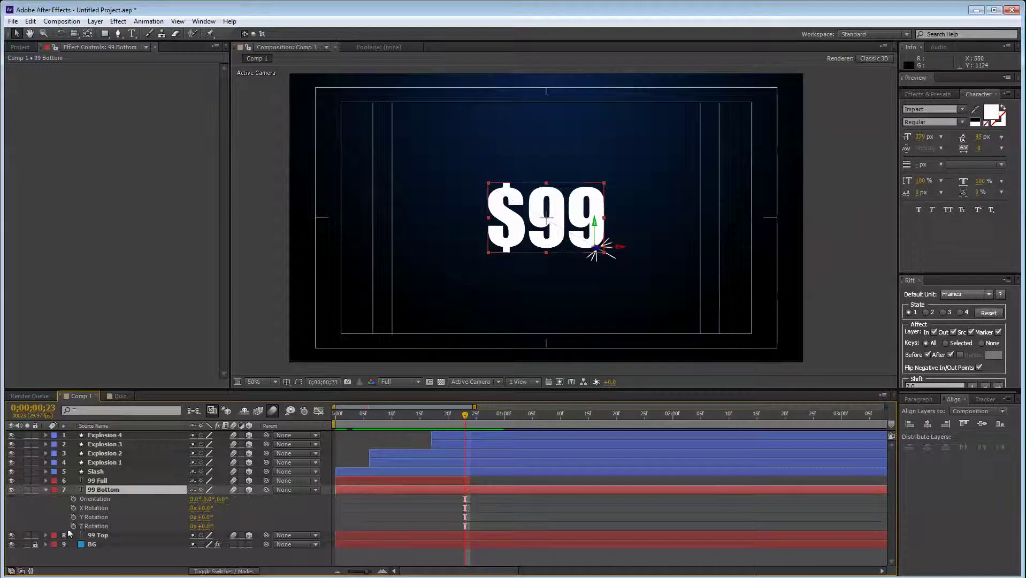
left_click_drag(202, 528, 177, 529)
key("ctrl+z")
left_click(78, 554)
left_click(73, 527)
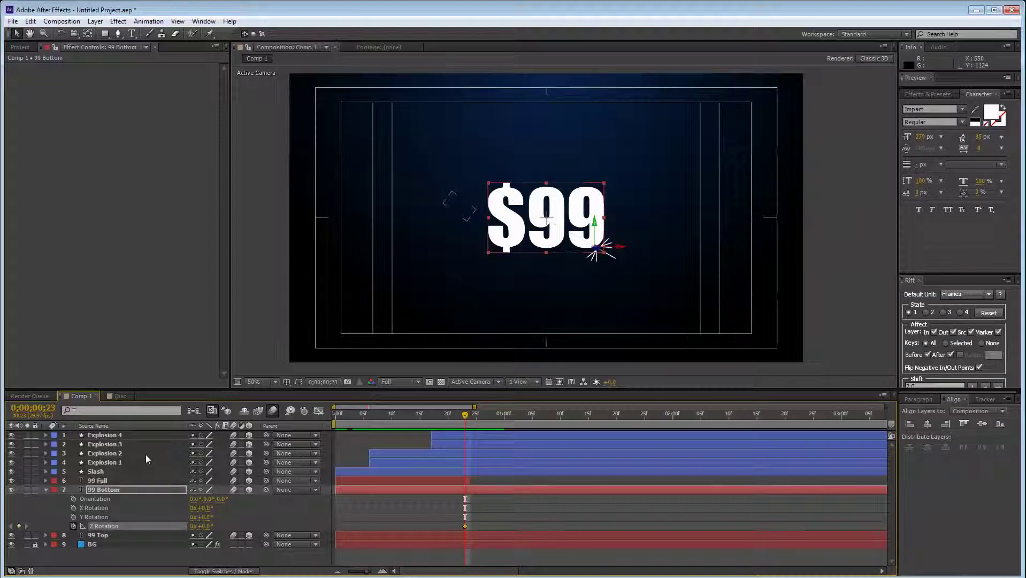
Step: Rotate the 99 Bottom layer to about -146° in Z at 0;00;01;13 so it swings down from the cut
key("Page_Down")
key("Page_Down")
key("Page_Down")
key("Page_Down")
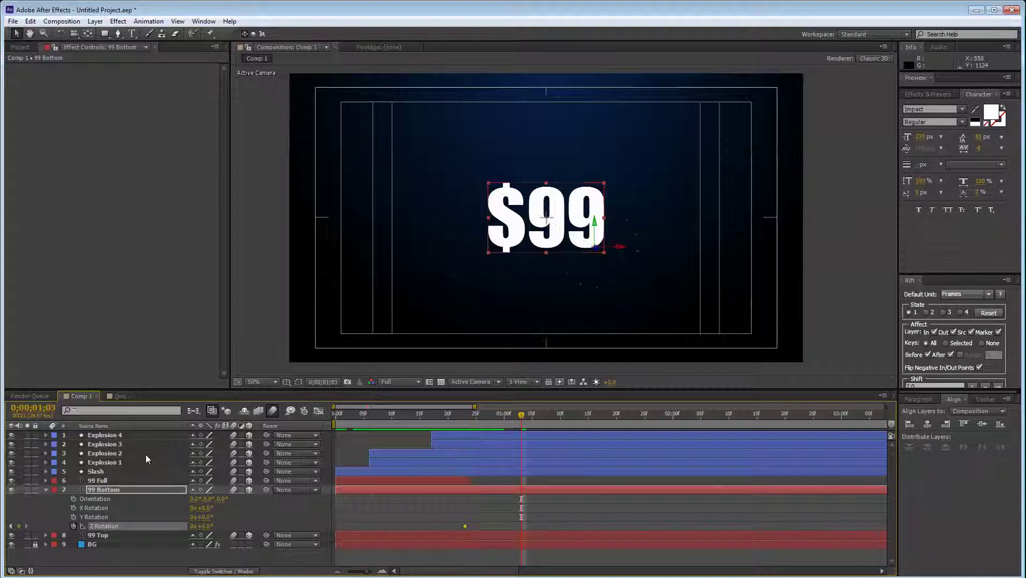
key("shift+Page_Down")
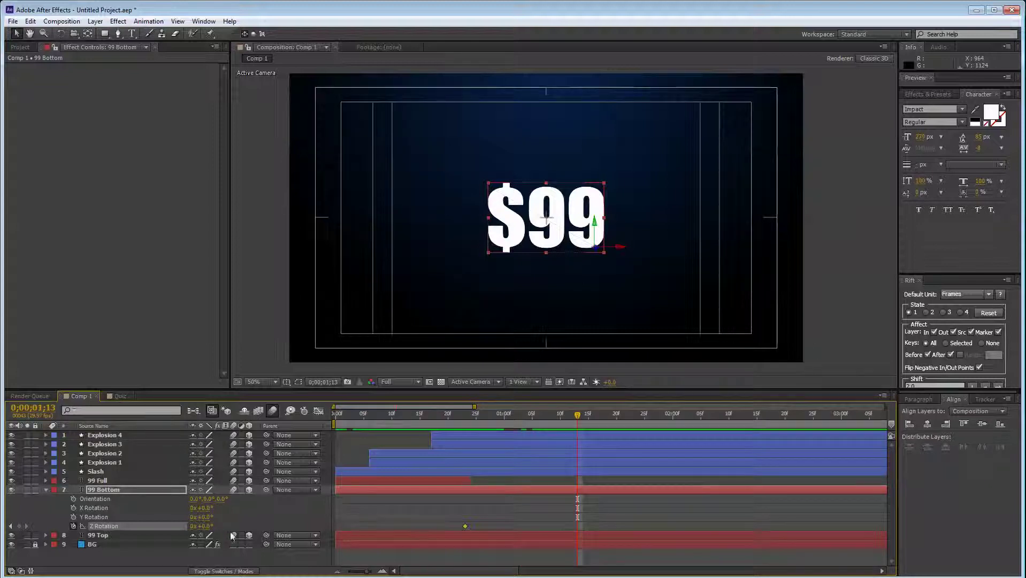
left_click_drag(205, 530, 163, 514)
Step: Add a third Z Rotation keyframe to 99 Bottom at 0;00;01;29, rotating the half back the other way
left_click_drag(602, 415, 668, 424)
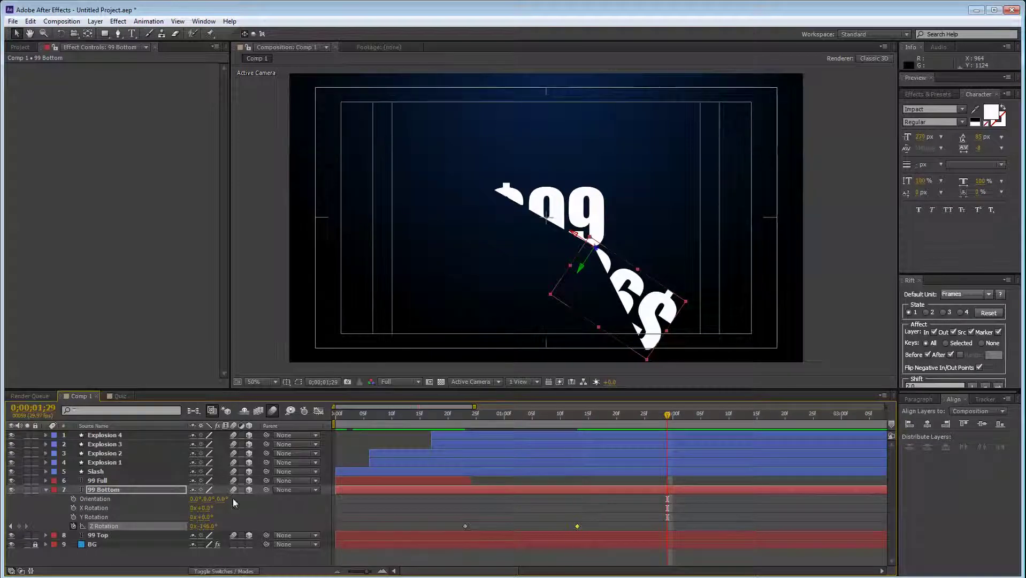
left_click_drag(206, 528, 269, 527)
mouse_move(570, 424)
left_mouse_down()
mouse_move(550, 423)
mouse_move(578, 424)
left_mouse_up()
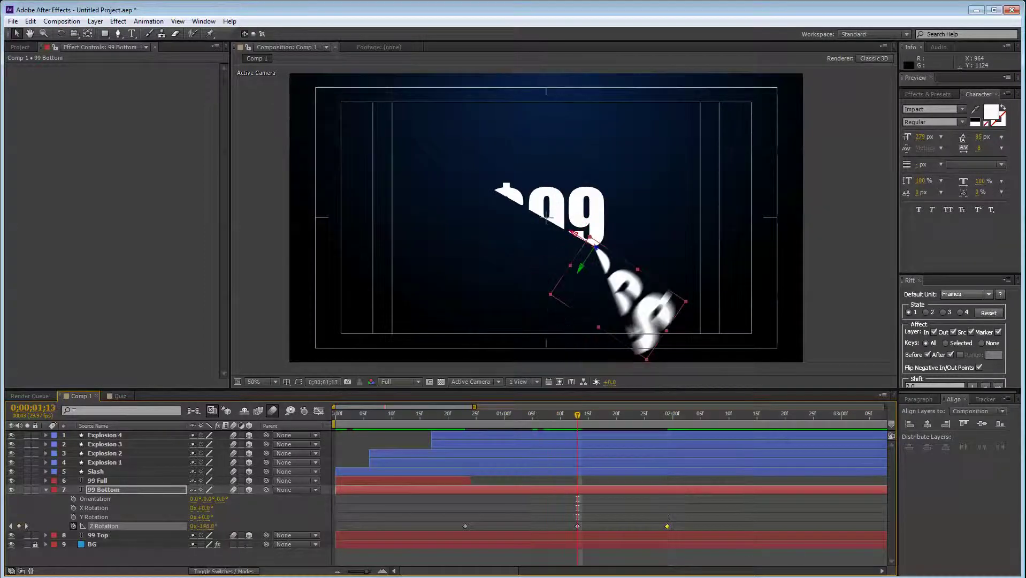
Step: Apply Easy Ease to all three Z Rotation keyframes of 99 Bottom and check the swing around 0;00;01;14
left_click_drag(708, 515, 458, 559)
key("F9")
left_click(555, 494)
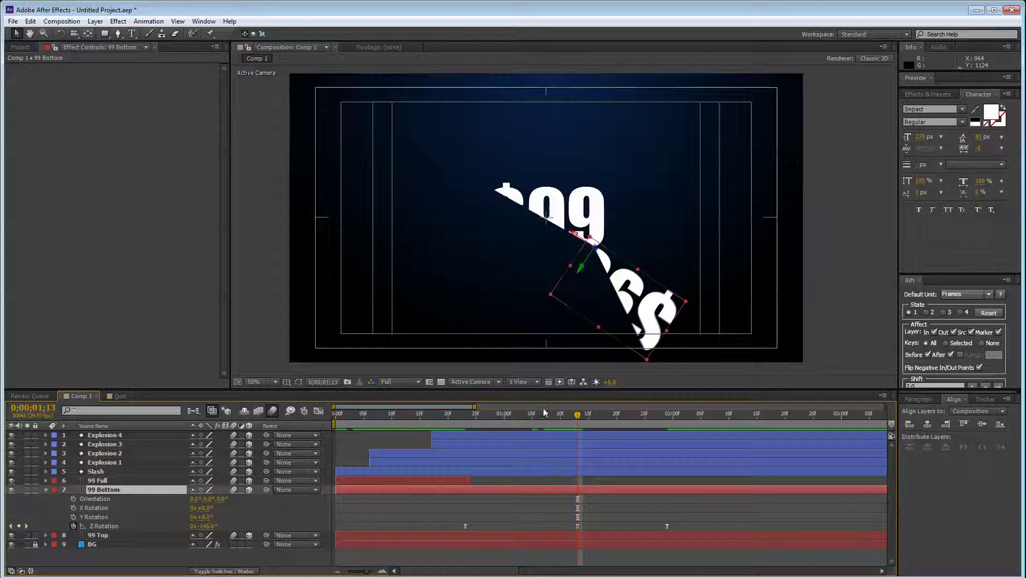
left_click_drag(582, 424, 583, 424)
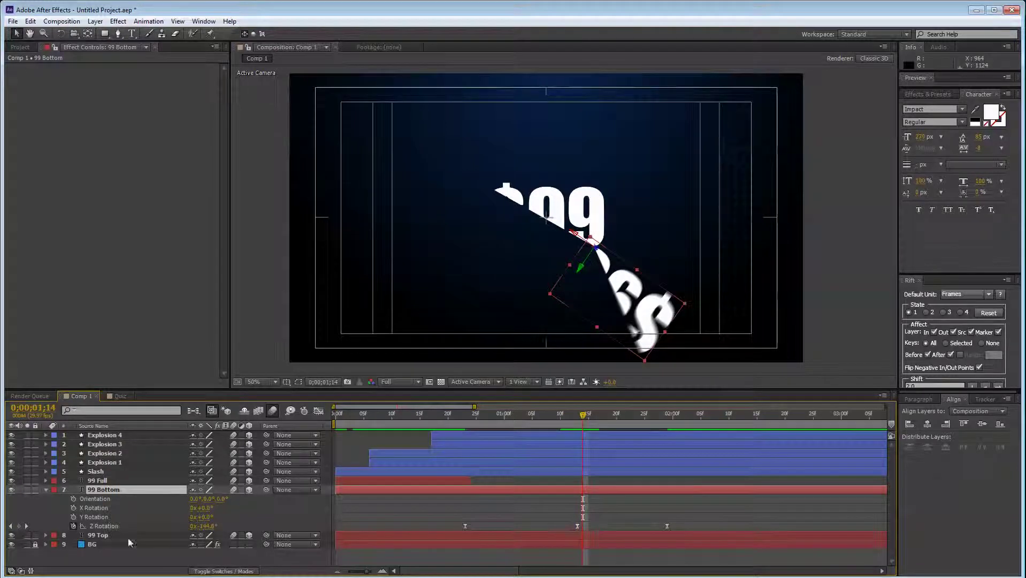
Step: Set a starting Position keyframe on the 99 Bottom layer at 0;00;01;14 and show all its animated properties
key("p")
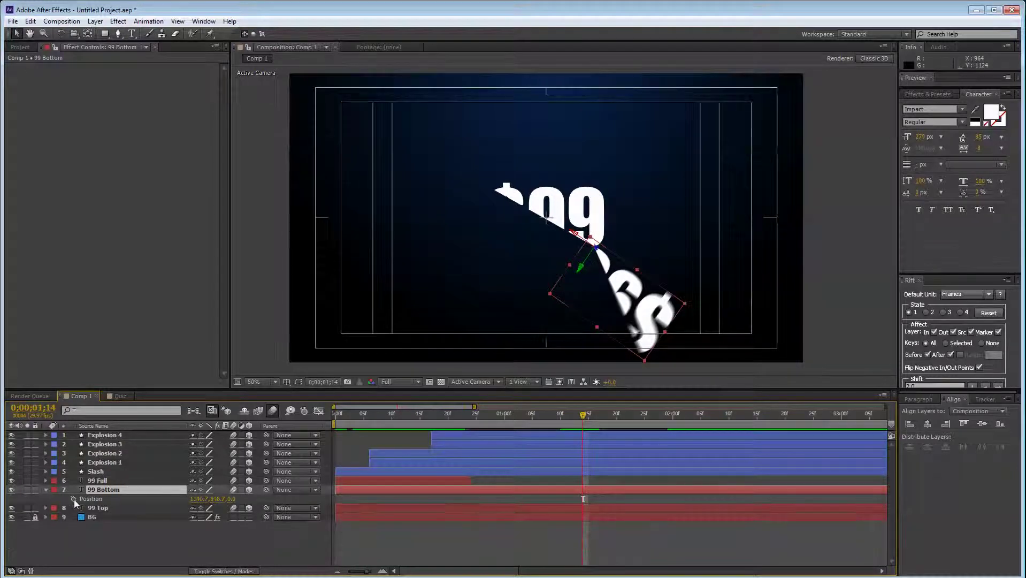
left_click(73, 498)
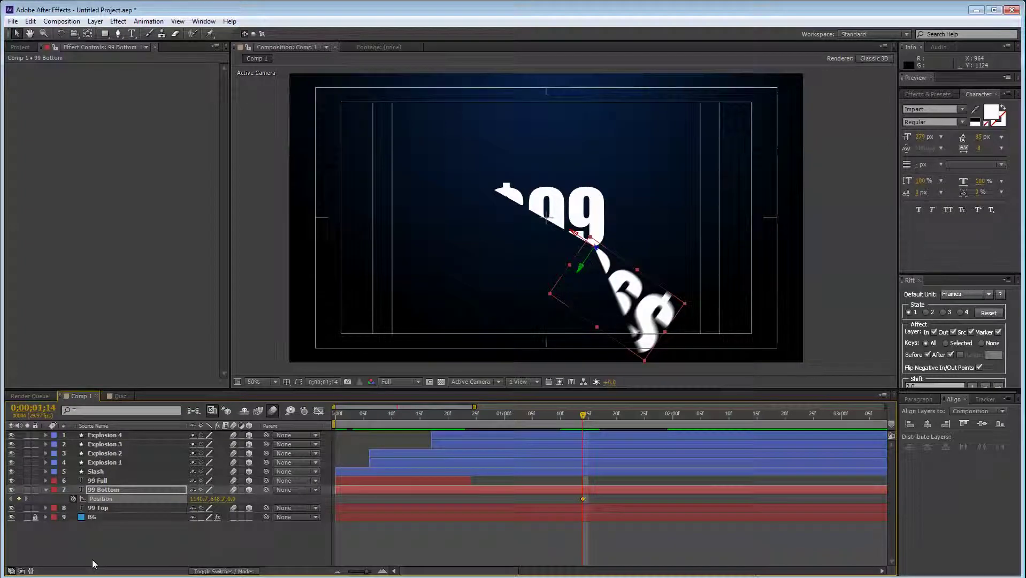
key("p")
key("u")
left_click(538, 505)
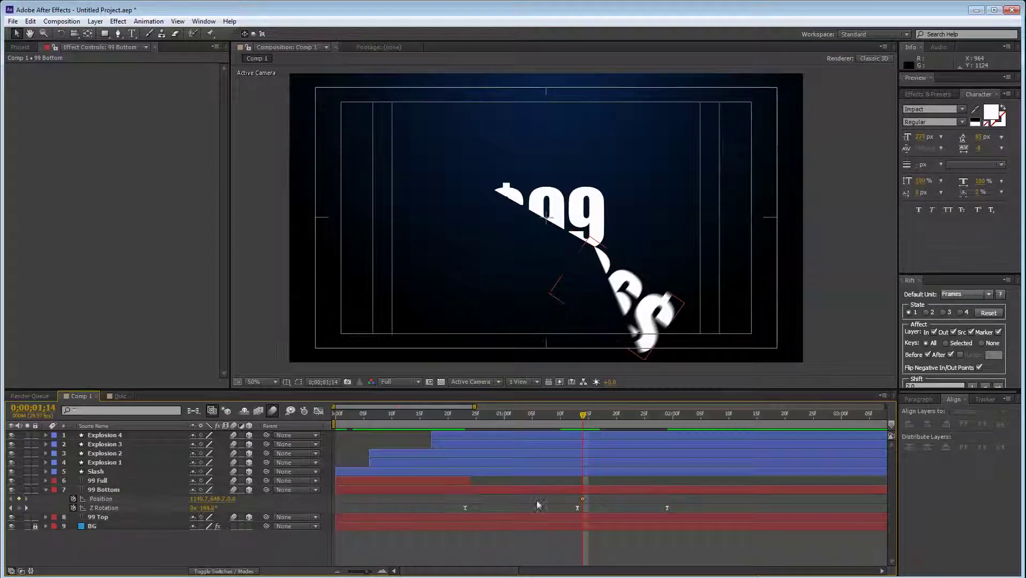
left_click(508, 501)
Step: At 0;00;02;06, move the 99 Bottom half down below the frame to create its ending Position keyframe
mouse_move(654, 422)
left_mouse_down()
mouse_move(599, 423)
mouse_move(665, 440)
left_mouse_up()
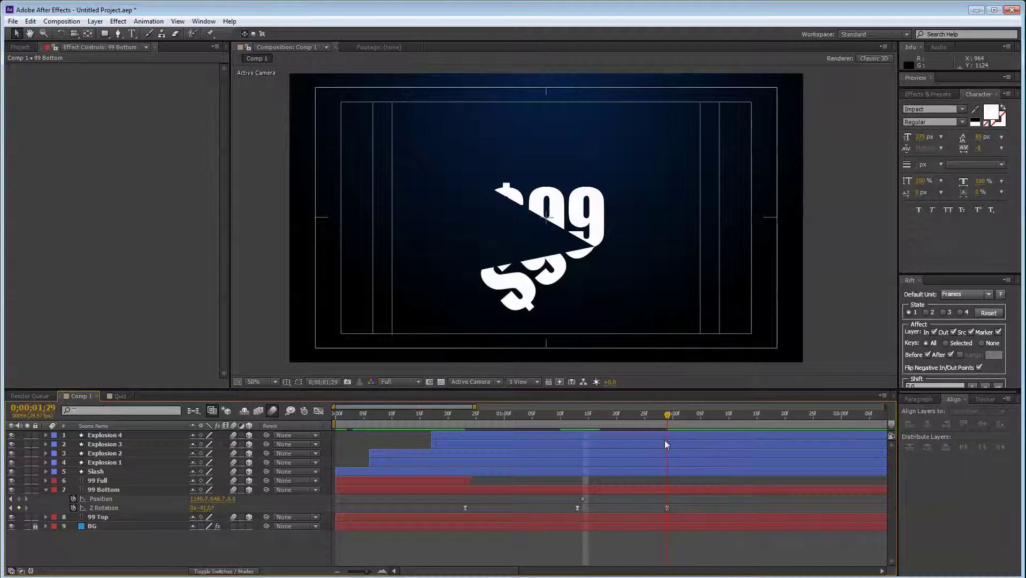
left_click_drag(604, 297, 614, 248)
key("Page_Down")
key("Page_Down")
key("Page_Down")
key("Page_Down")
key("Page_Down")
key("Page_Down")
key("Page_Down")
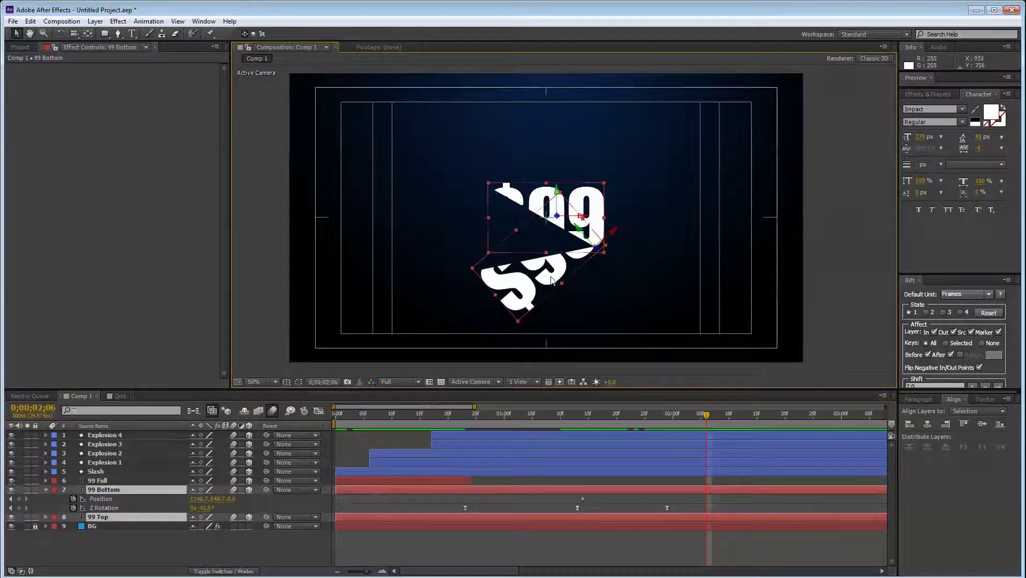
left_click(679, 304)
left_click_drag(625, 331, 627, 259)
left_click_drag(542, 200, 439, 381)
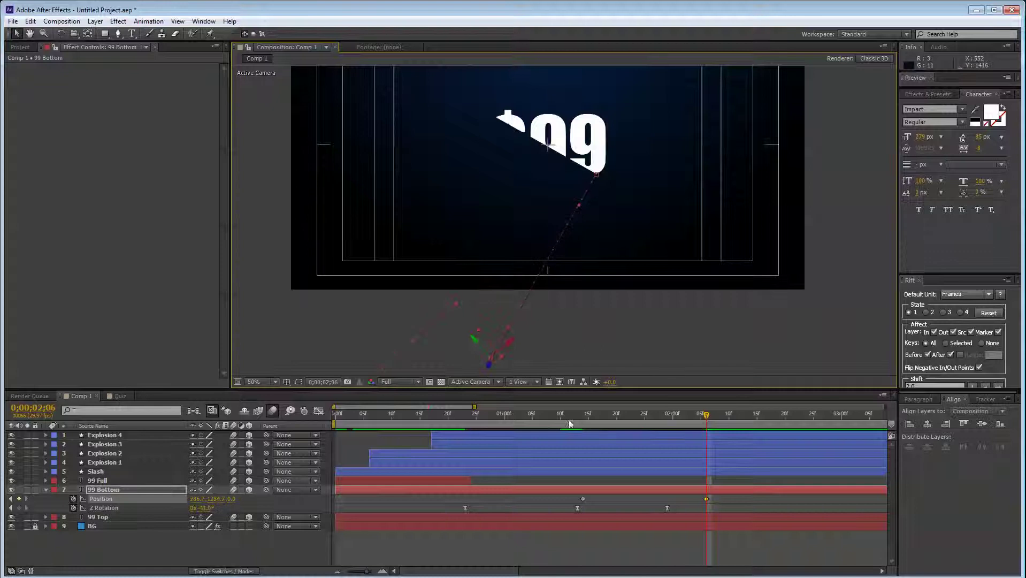
Step: Apply Easy Ease to the Position keyframes of 99 Bottom together with its last Z Rotation keyframes
left_click_drag(726, 492, 546, 506)
key("ctrl+z")
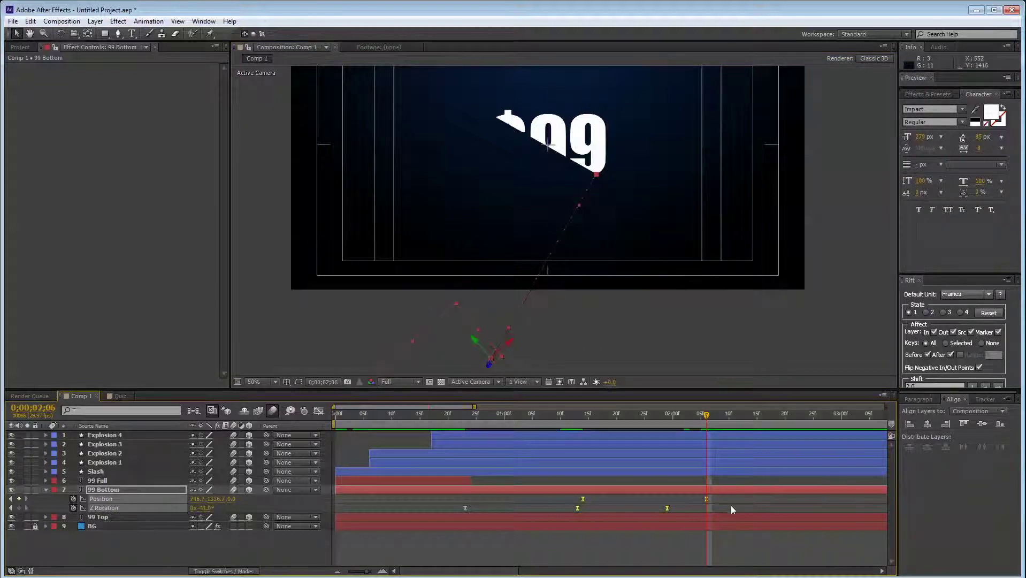
key("F9")
Step: Align the last Position keyframe of 99 Bottom with its final Z Rotation keyframe at 0;00;01;29 and check the fall
left_click_drag(707, 499, 669, 501)
left_click(656, 422)
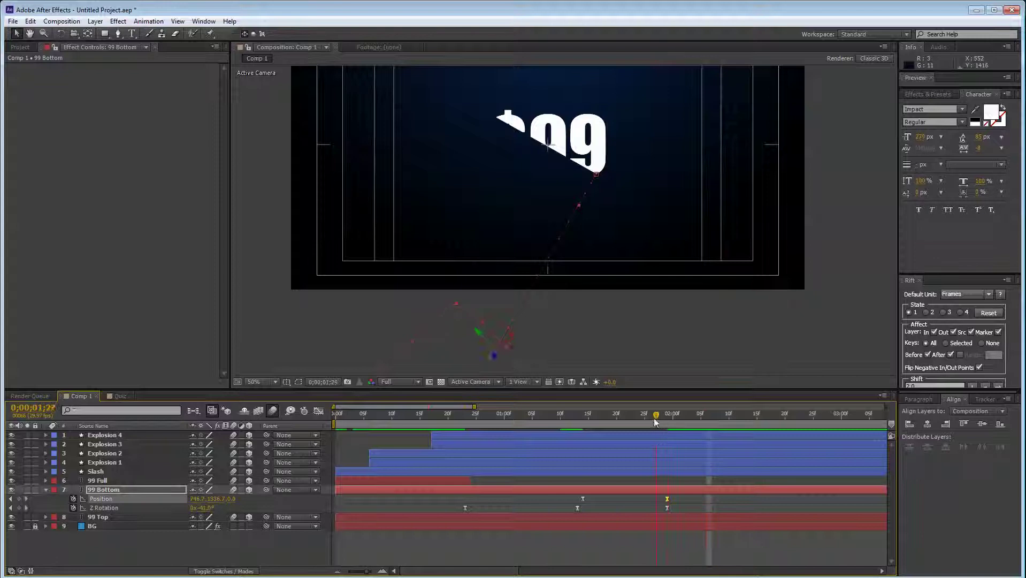
left_click_drag(667, 424, 545, 416)
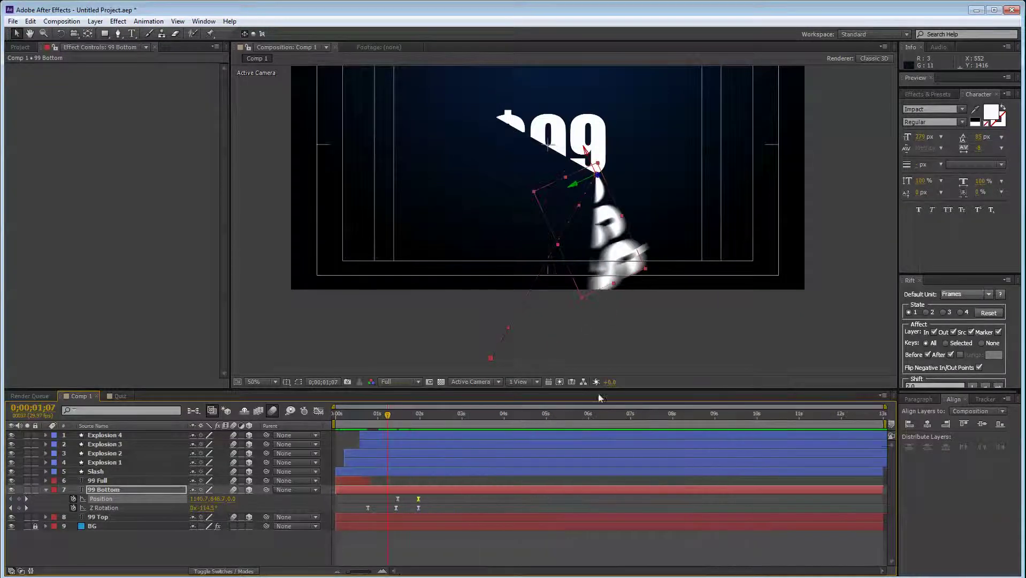
Step: Shorten the work area to end at about 0;00;02;14 and preview the falling bottom half
key("semicolon")
left_click_drag(449, 449, 441, 450)
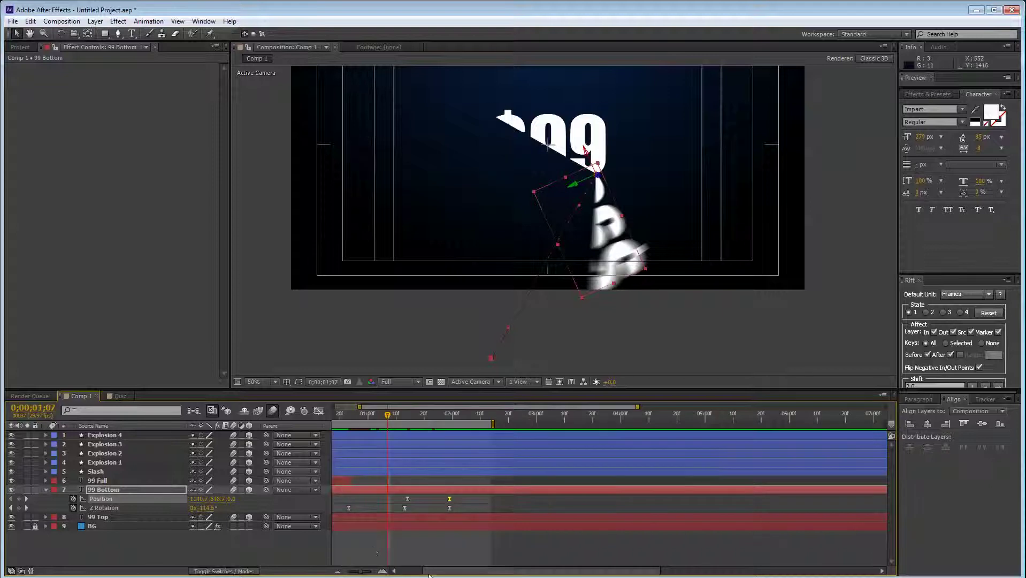
key("equal")
left_click(421, 558)
key("space")
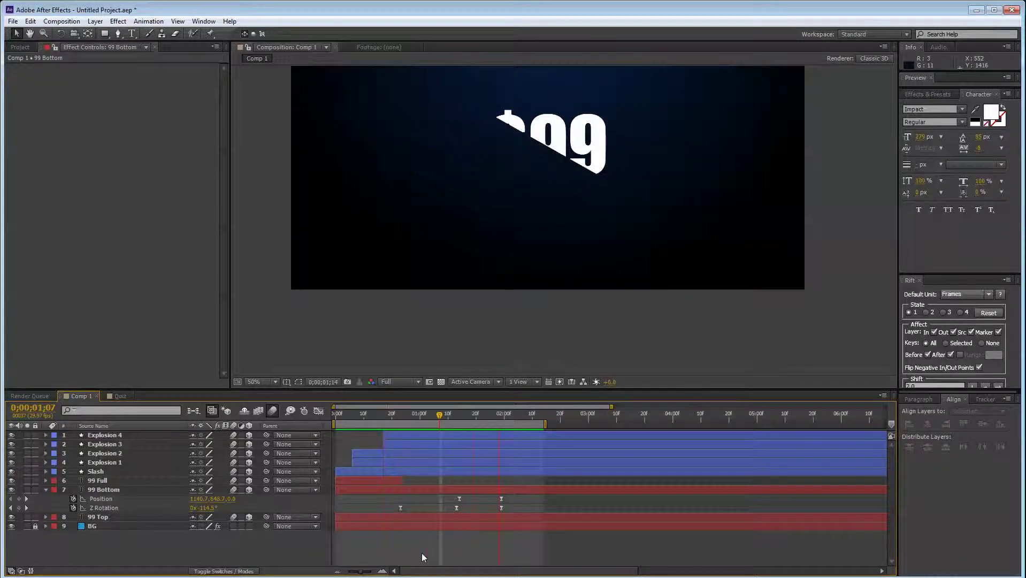
mouse_move(480, 417)
left_mouse_down()
mouse_move(452, 418)
mouse_move(472, 418)
left_mouse_up()
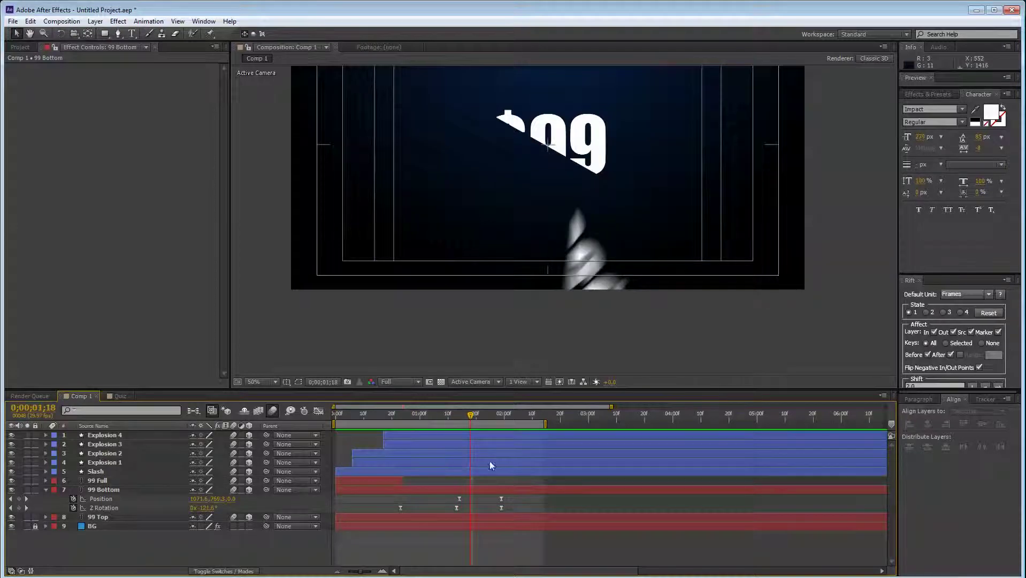
Step: Move the final Position and Z Rotation keyframes of 99 Bottom to 0;00;02;06
mouse_move(509, 501)
left_mouse_down()
mouse_move(495, 516)
mouse_move(522, 512)
left_mouse_up()
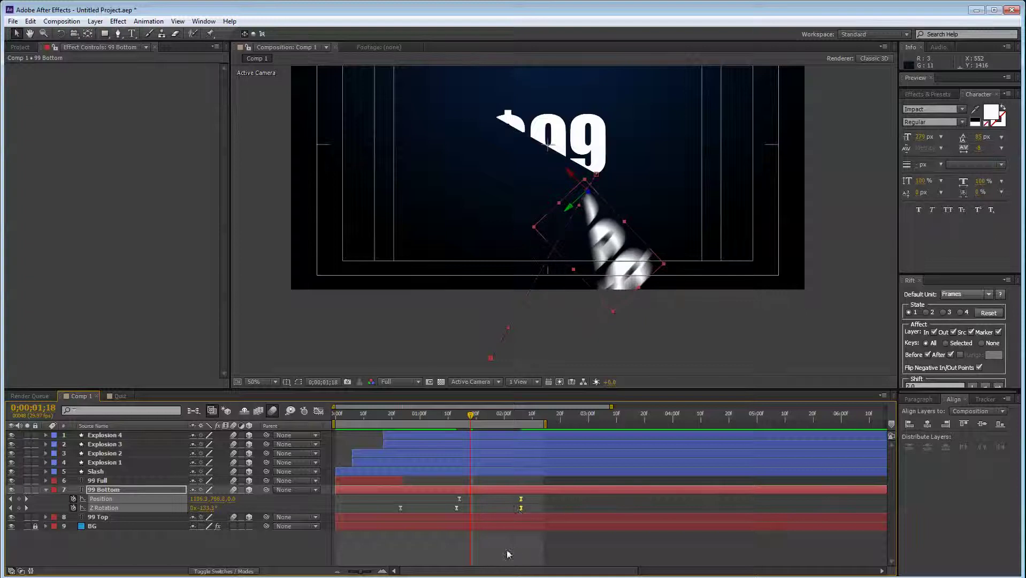
left_click(507, 551)
left_click(458, 500)
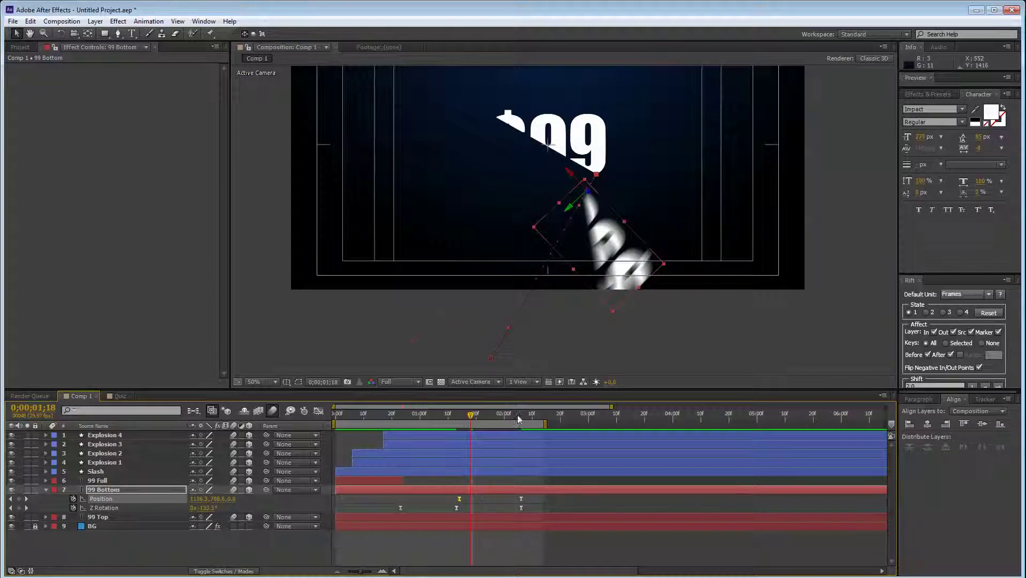
Step: Set the final Z Rotation of 99 Bottom at 0;00;02;06 to about -5°
left_click_drag(518, 419, 523, 421)
left_click(169, 535)
left_click_drag(202, 508, 220, 508)
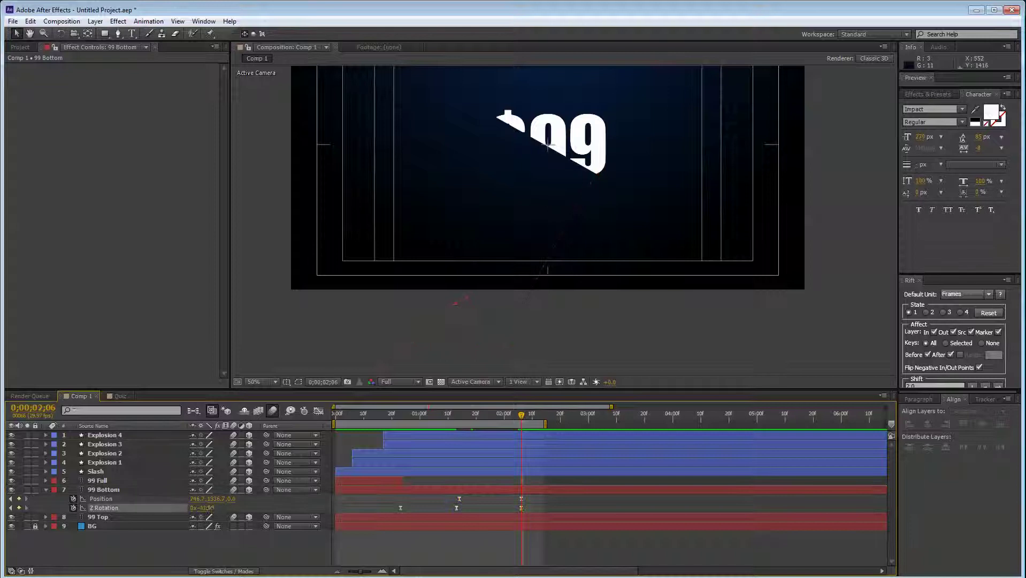
left_click(450, 490)
Step: Shift the 99 Bottom half's end position below the frame to the right at 0;00;02;06 and preview the fall
left_click_drag(455, 419, 522, 424)
left_click_drag(477, 348, 508, 336)
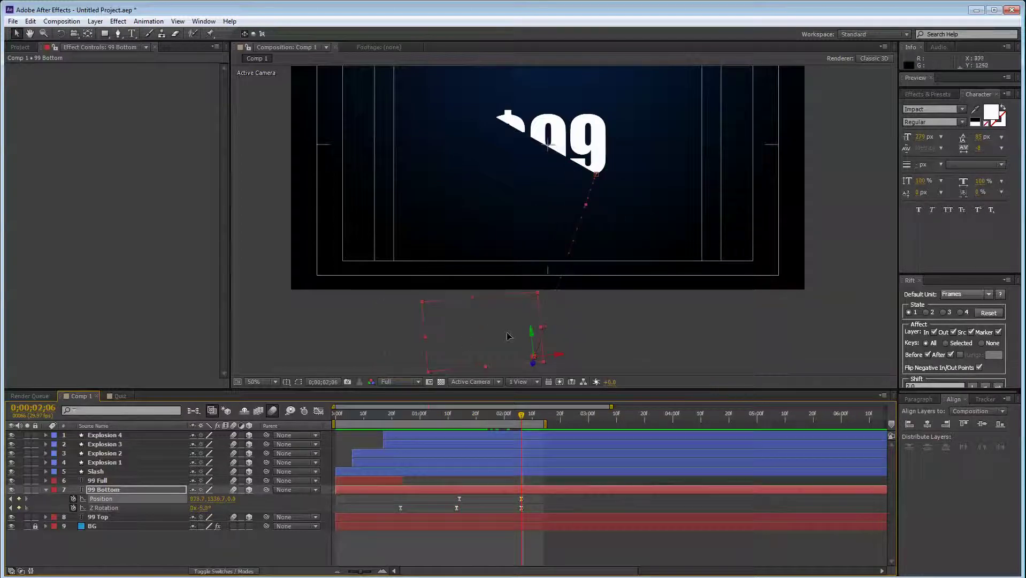
left_click_drag(480, 419, 522, 420)
left_click(500, 550)
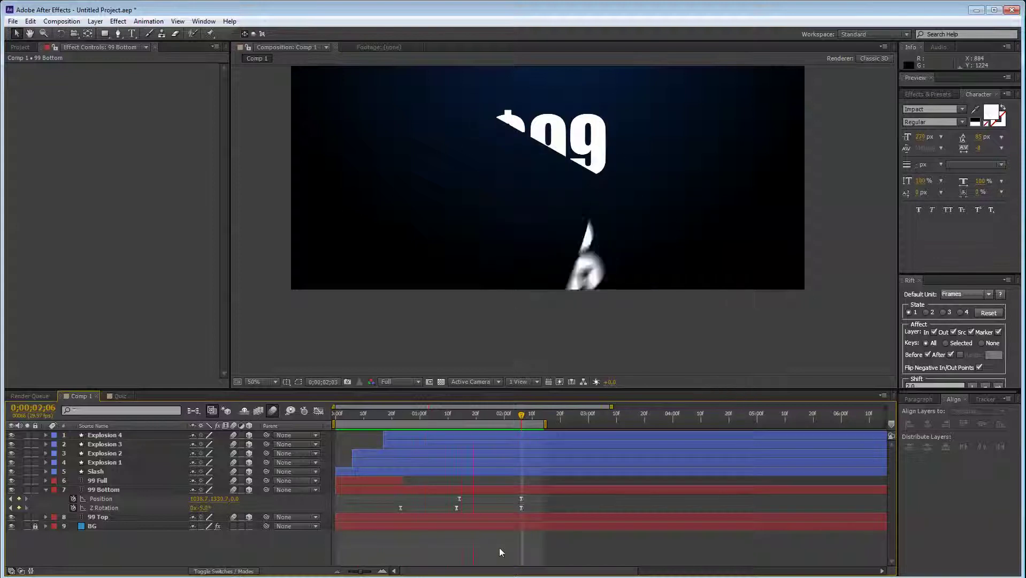
key("space")
left_click_drag(399, 423, 469, 442)
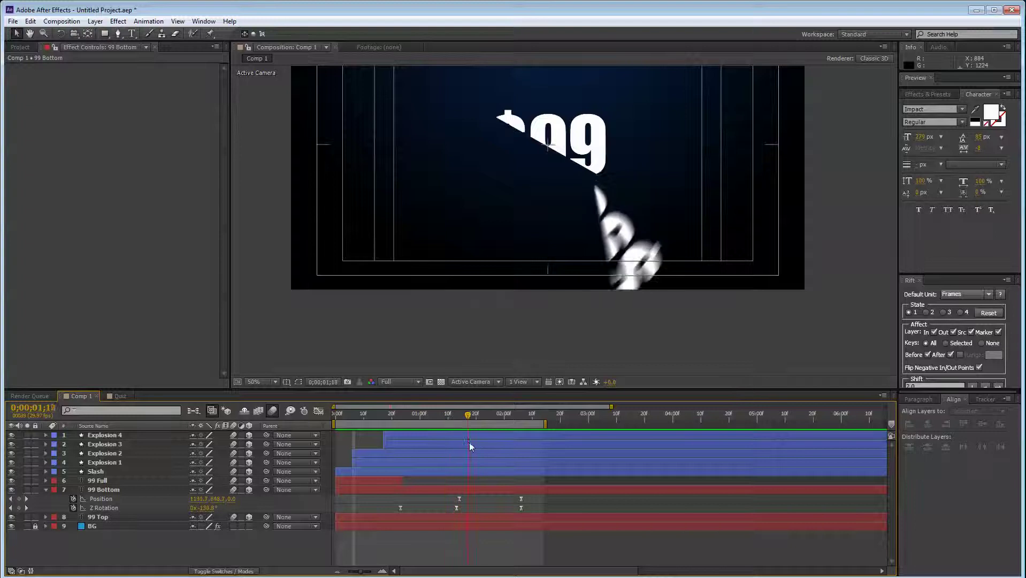
Step: Set starting Z Rotation and Position keyframes on the 99 Top layer at 0;00;01;17 and display only its keyframed properties
left_click(552, 129)
key("r")
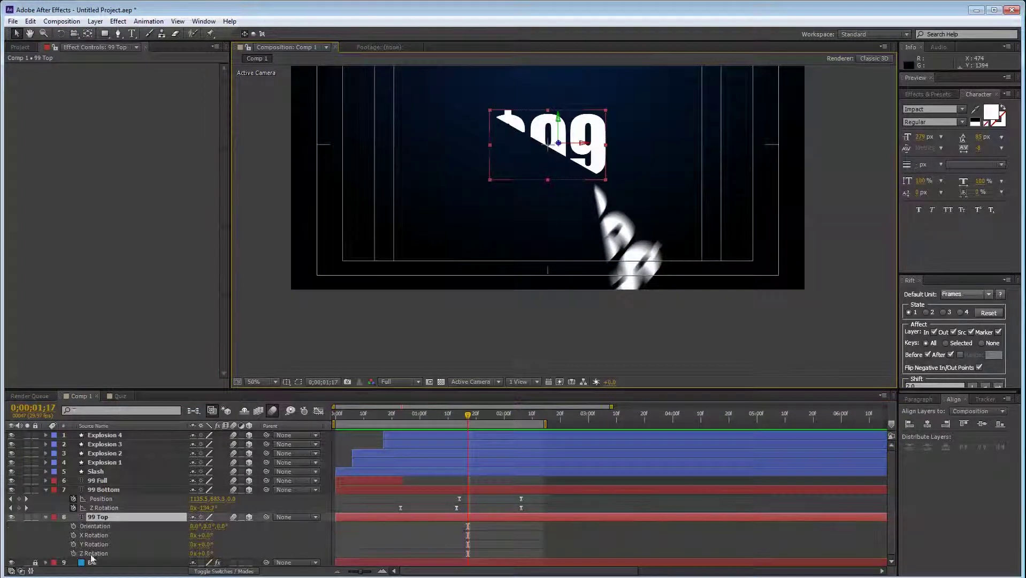
left_click(73, 554)
key("p")
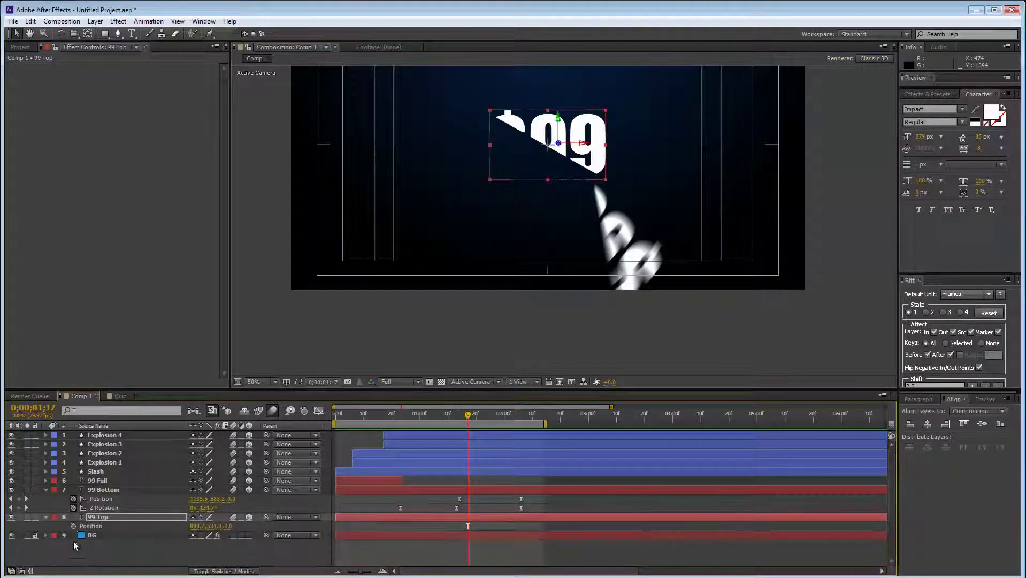
left_click(73, 527)
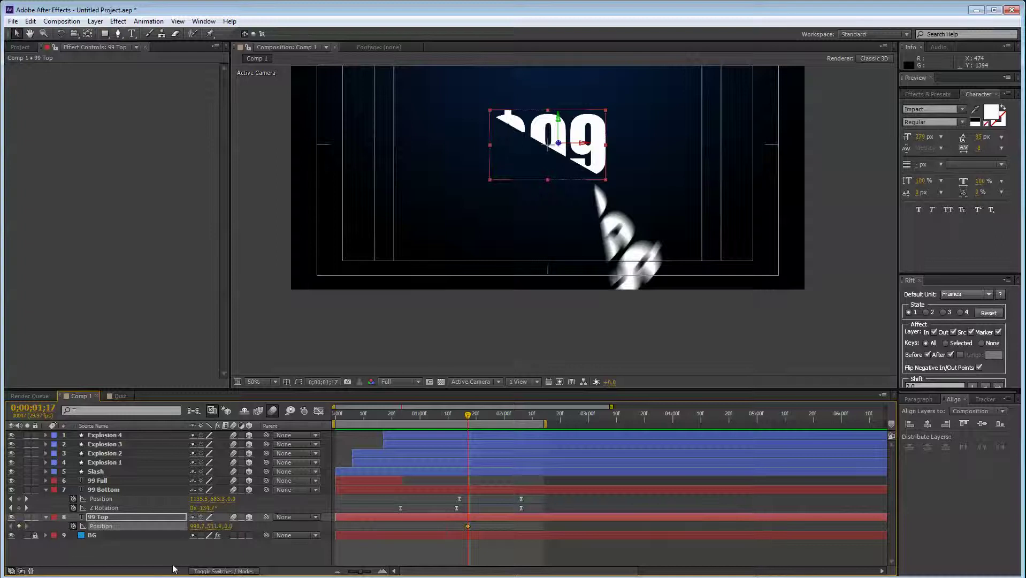
key("u")
key("u")
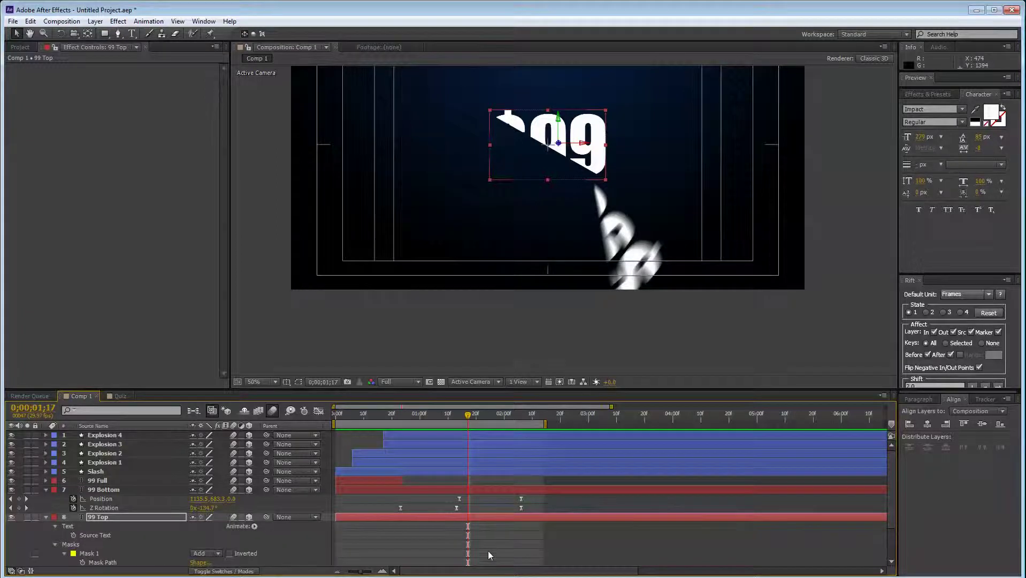
scroll(489, 551, "down", 3)
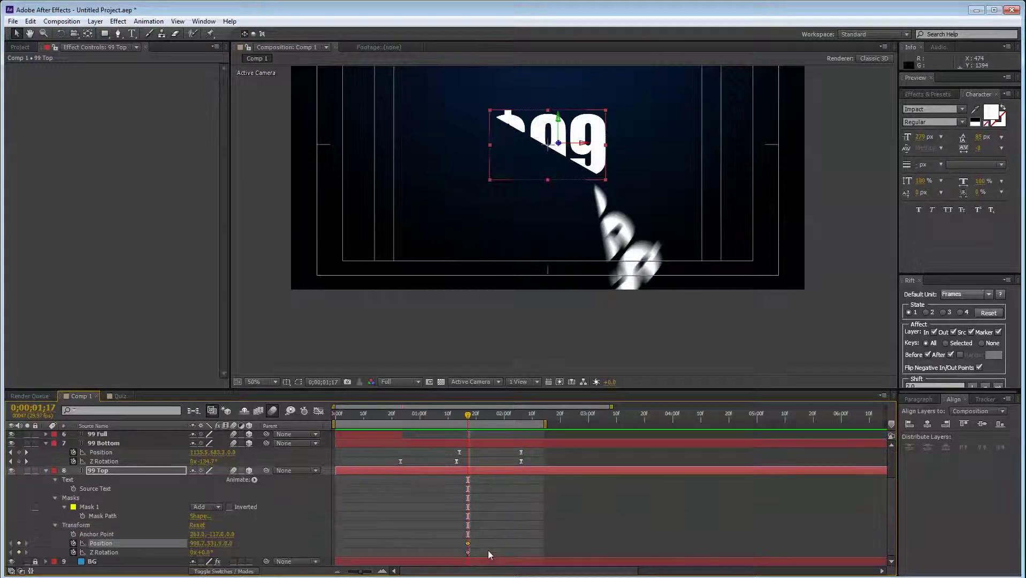
left_click(127, 473)
key("u")
key("u")
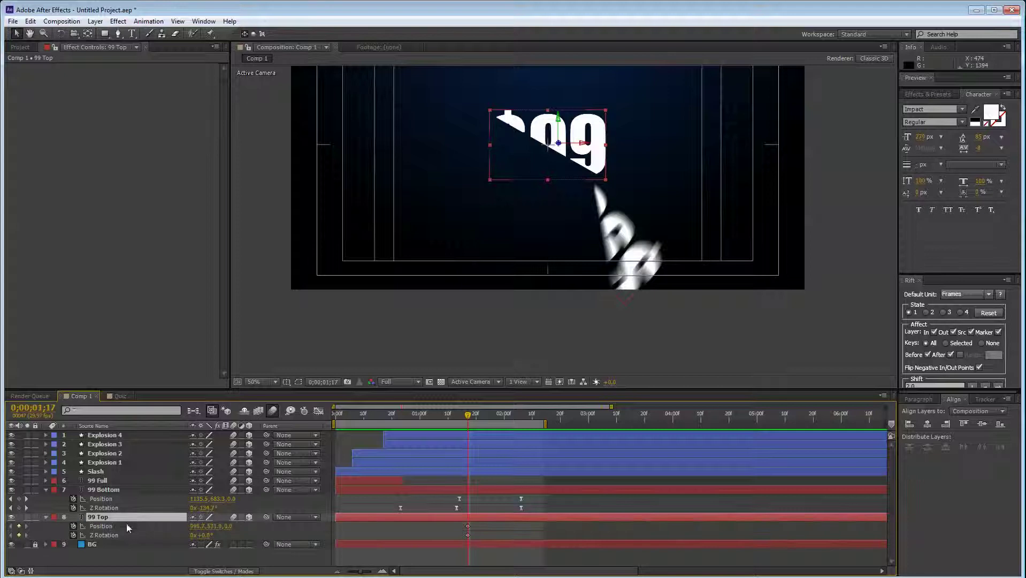
Step: At 0;00;02;06, rotate 99 Top to about -38° in Z and move it down below the frame
left_click_drag(468, 418, 495, 422)
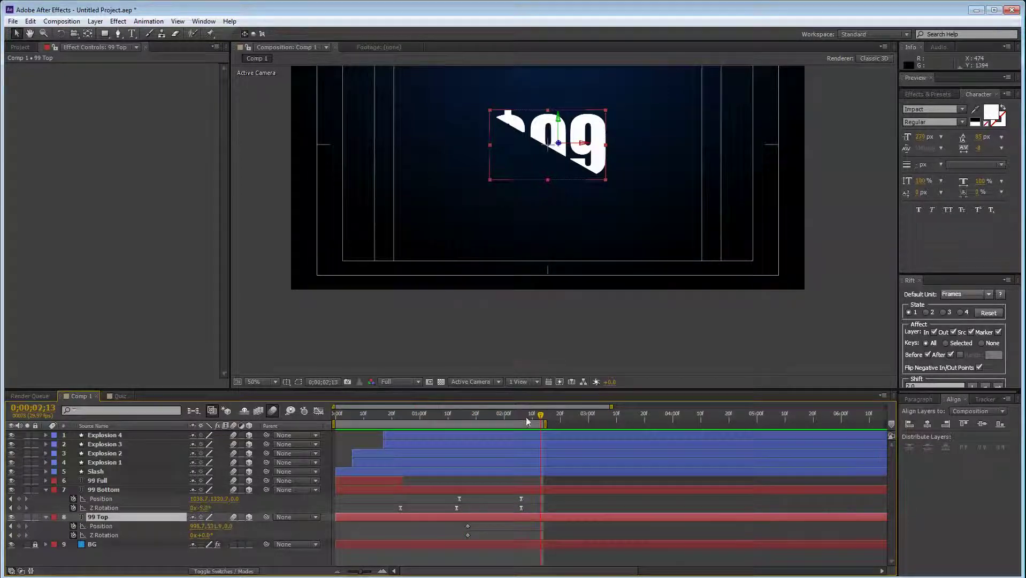
left_click(239, 560)
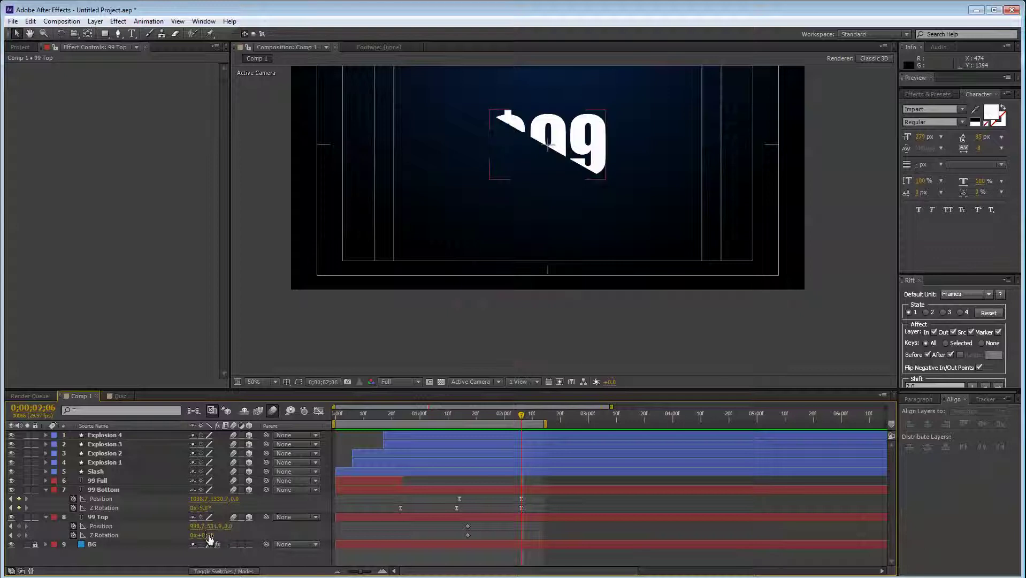
mouse_move(208, 535)
left_mouse_down()
mouse_move(219, 535)
mouse_move(190, 537)
left_mouse_up()
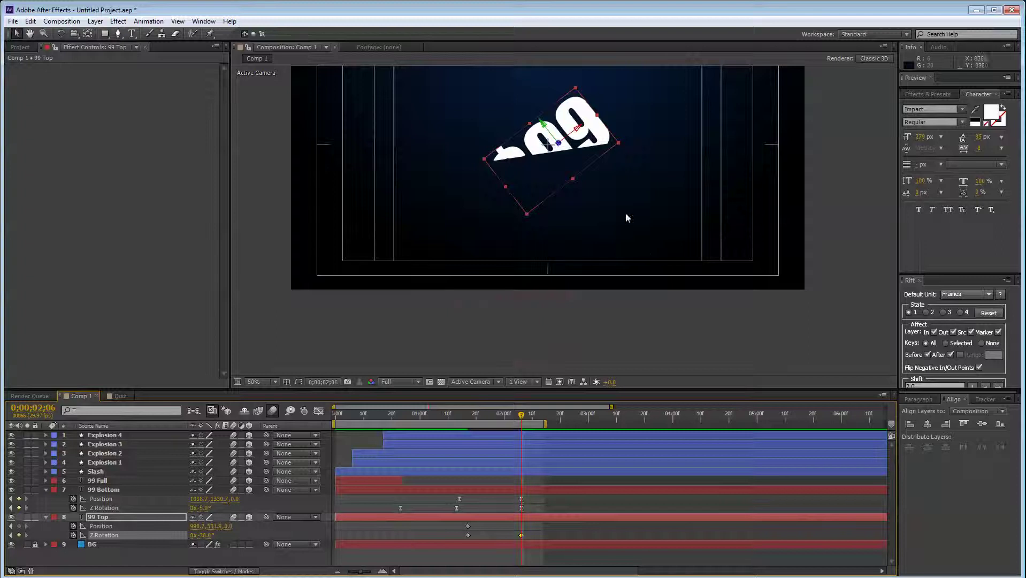
left_click_drag(577, 128, 527, 334)
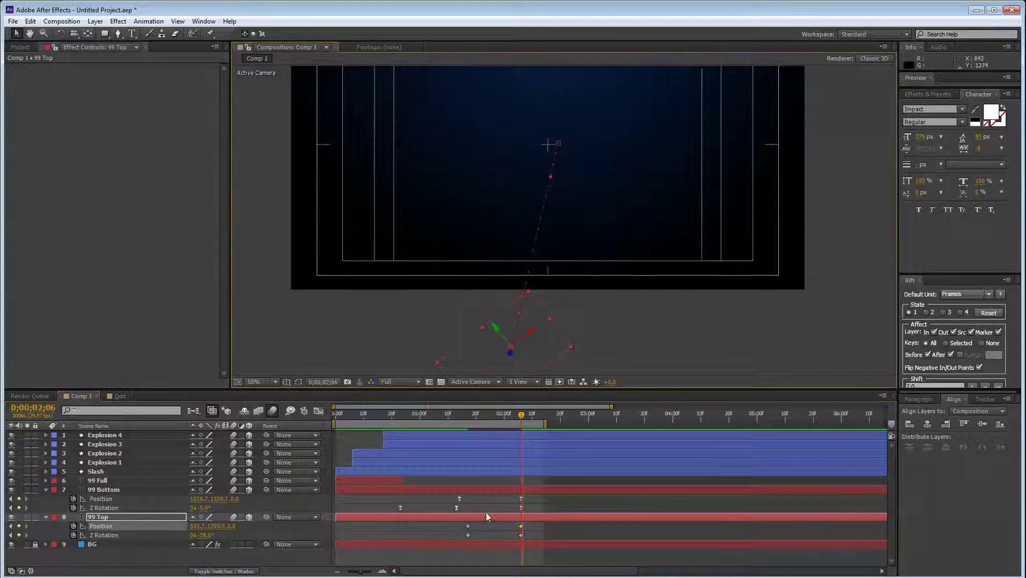
left_click_drag(468, 422, 465, 422)
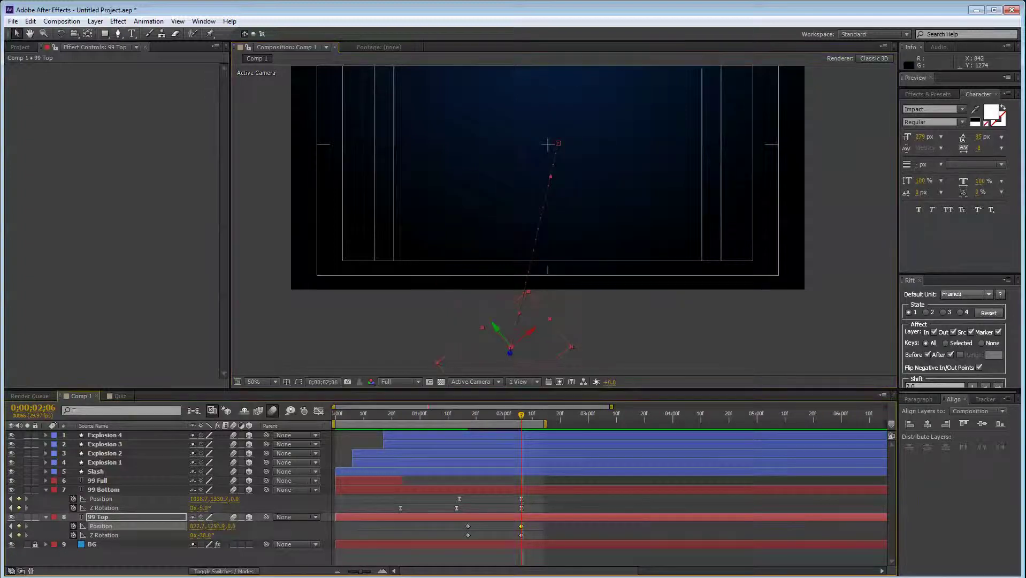
Step: Apply Easy Ease to all Position and Z Rotation keyframes of 99 Top and check the motion around 0;00;01;24
left_click_drag(534, 538, 448, 531)
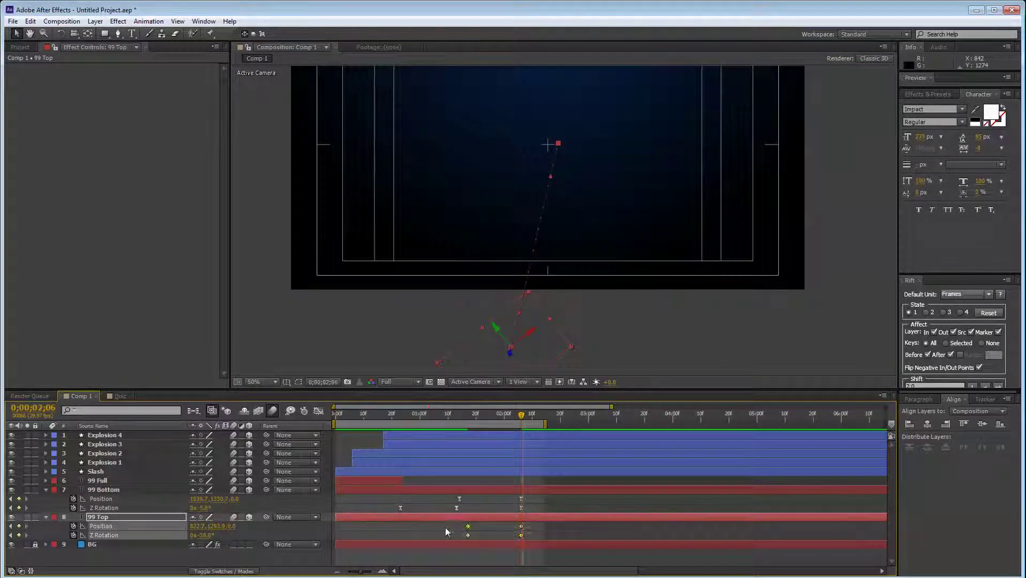
left_click(478, 563)
left_click_drag(456, 415, 488, 420)
Step: Delay all Position and Z Rotation keyframes of 99 Top by six frames
left_click_drag(453, 523, 539, 537)
key("alt+Right")
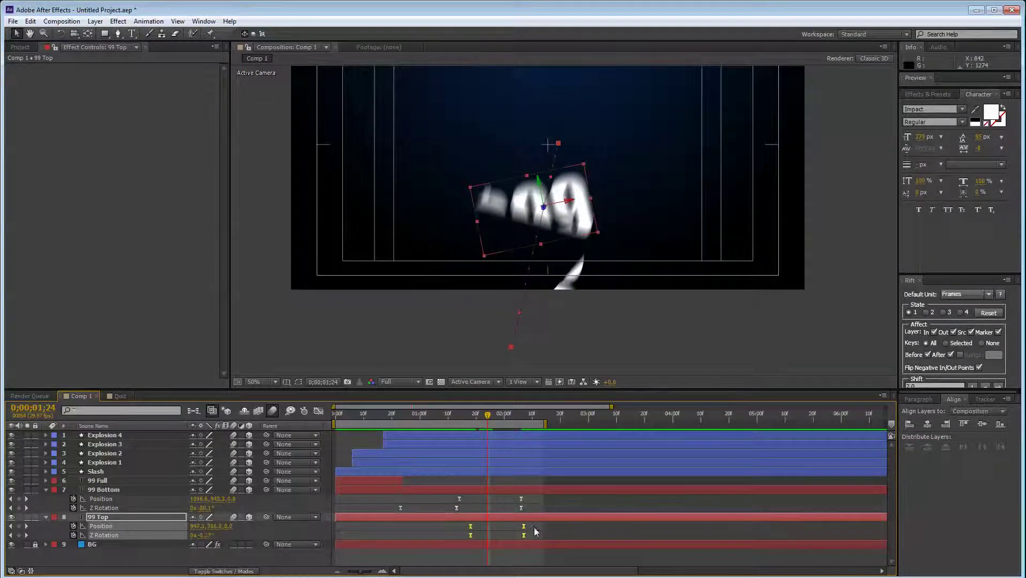
key("alt+Right")
key("alt+Right")
key("alt+Right")
key("alt+Right")
key("alt+Right")
left_click(528, 554)
Step: Preview the full cut-and-fall animation, with the composition view set to fit up to 100%
key("KP_0")
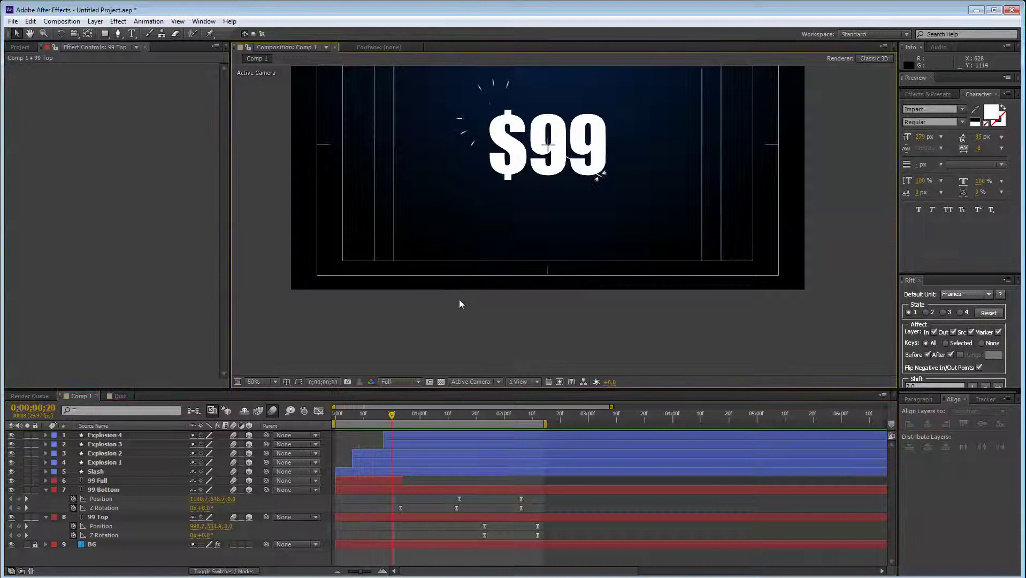
key("space")
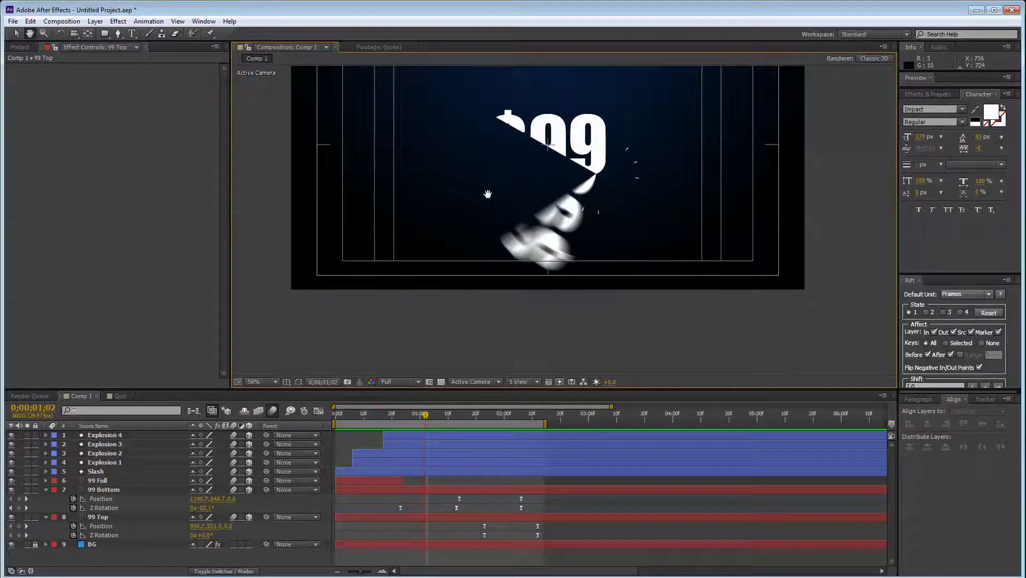
left_click_drag(488, 194, 466, 258)
left_click(262, 381)
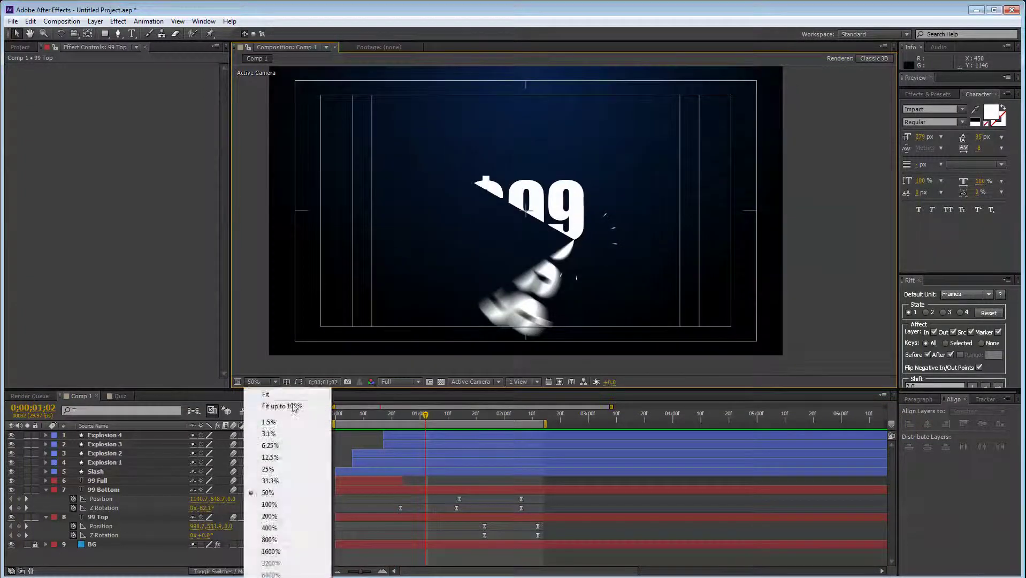
left_click(282, 407)
key("space")
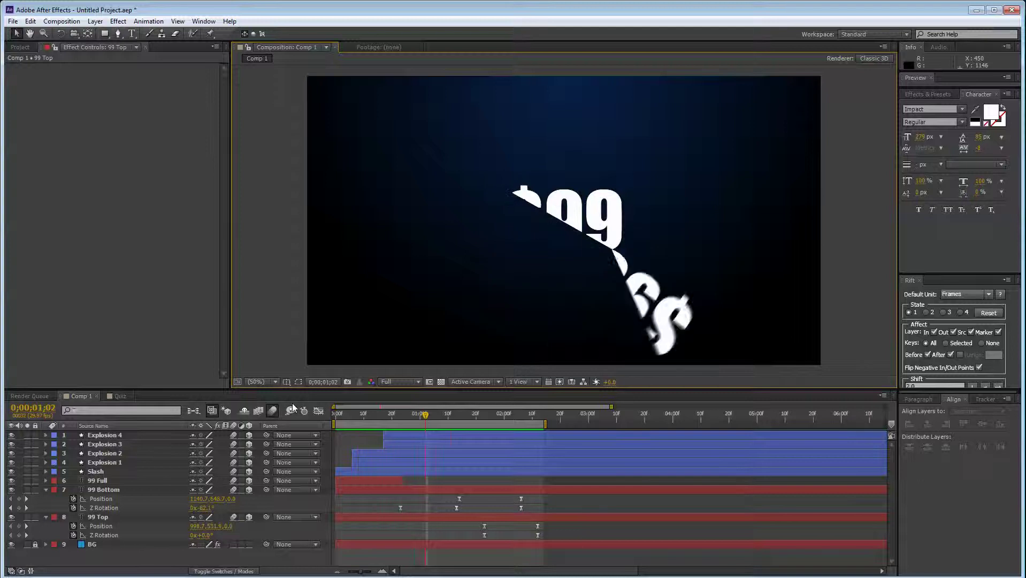
Step: Stop the preview and examine the fall of both halves in the Quiz reference composition, returning to Comp 1 when done
key("space")
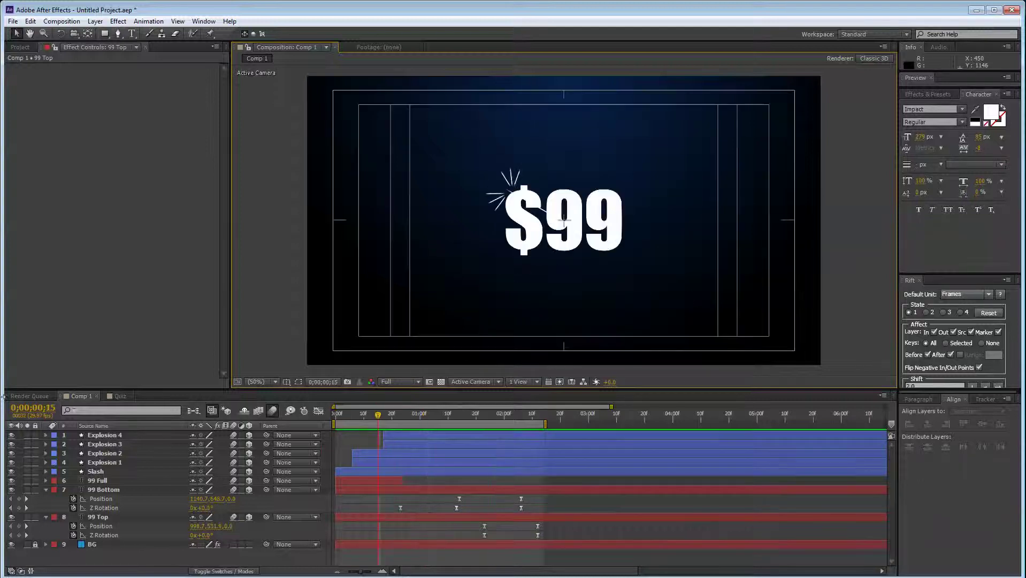
left_click(117, 396)
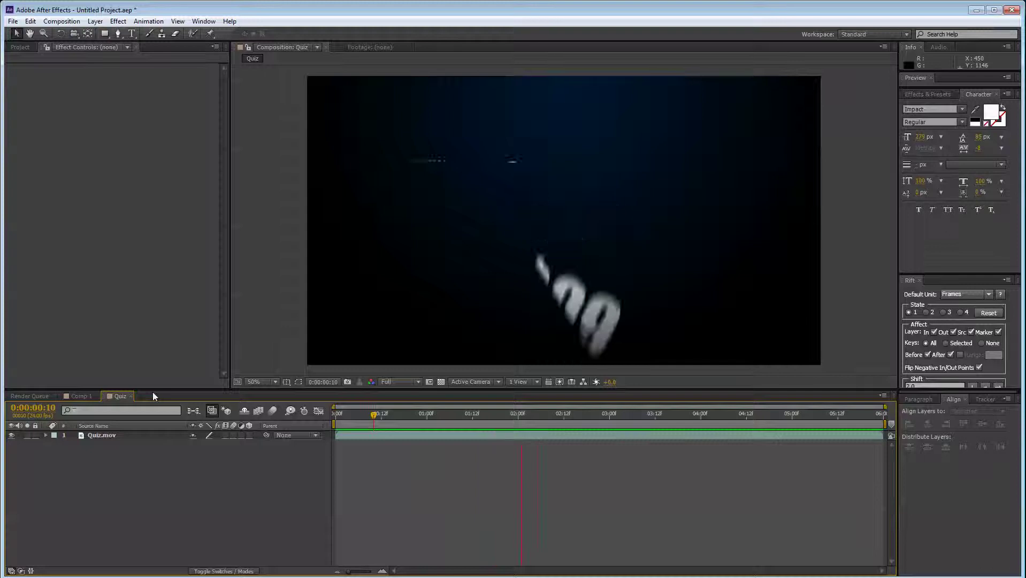
key("space")
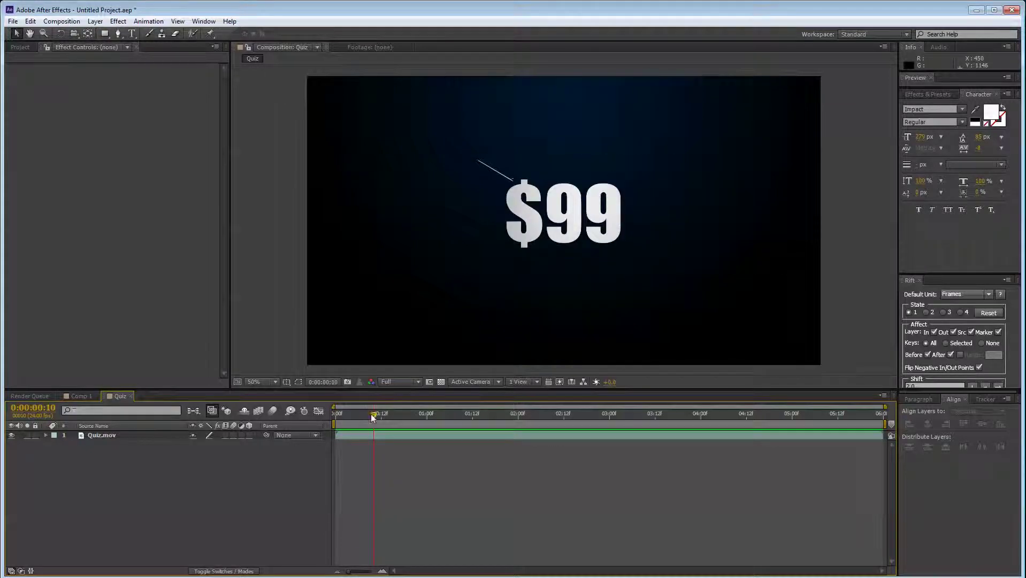
left_click_drag(368, 418, 529, 455)
left_click(78, 397)
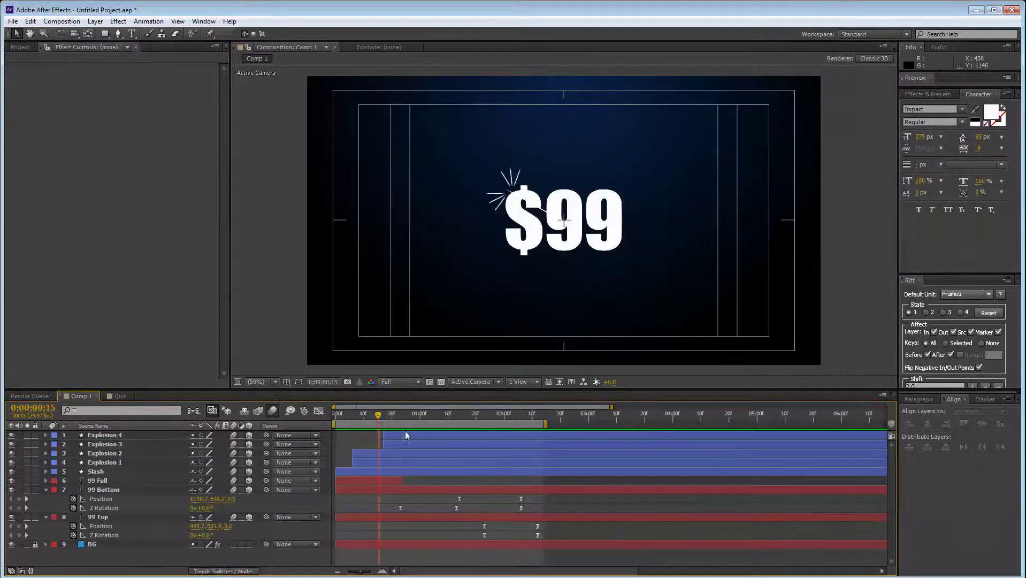
Step: Set the Z Rotation of 99 Top to 40° at 0;00;02;12
left_click_drag(384, 416, 545, 424)
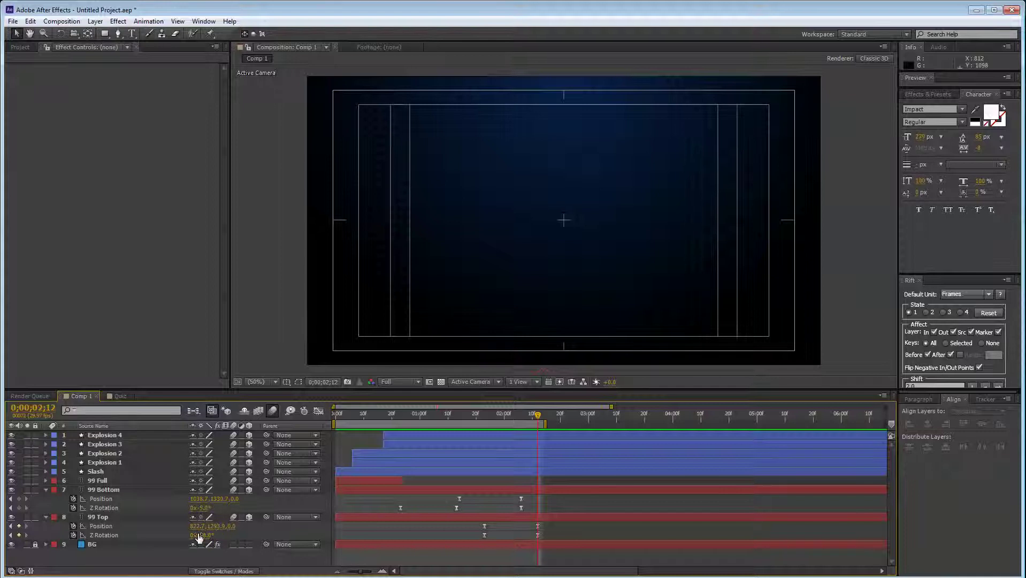
type("40")
key("Return")
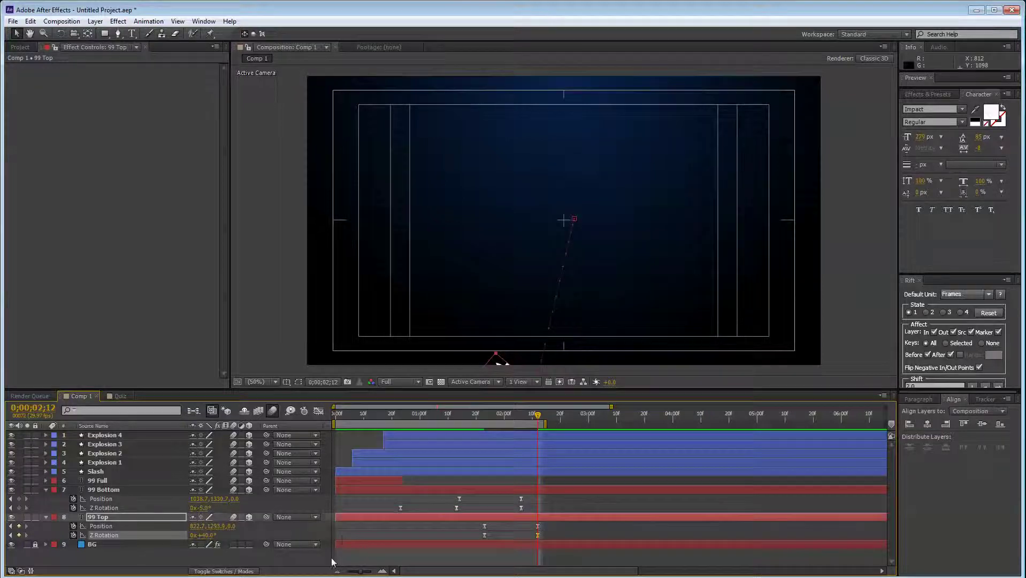
left_click(317, 560)
key("KP_0")
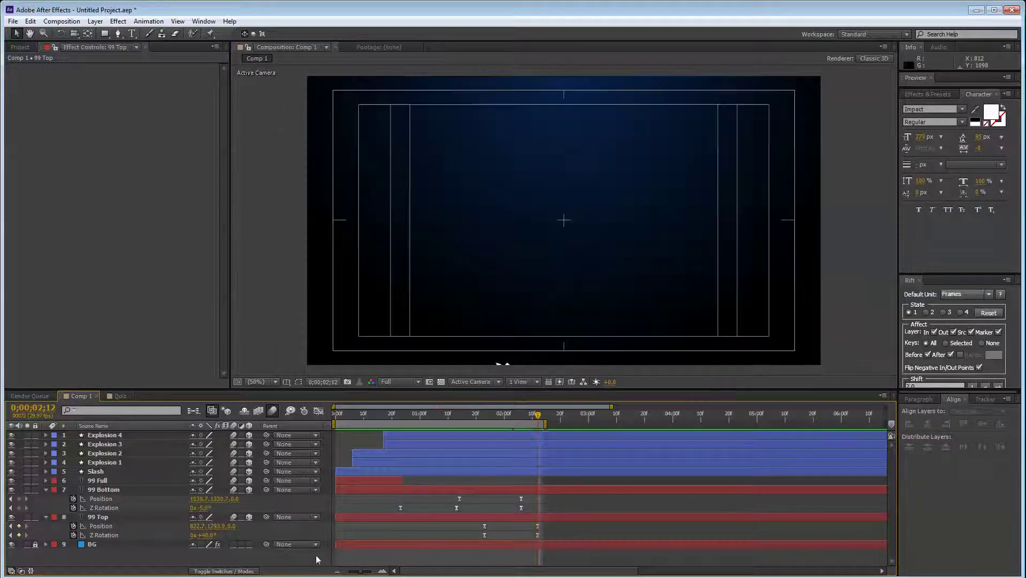
Step: Shift the end position of 99 Top at 0;00;02;12 sideways below the frame so it falls slightly rightward, and preview the motion
left_click_drag(497, 274, 485, 144)
left_click(490, 341)
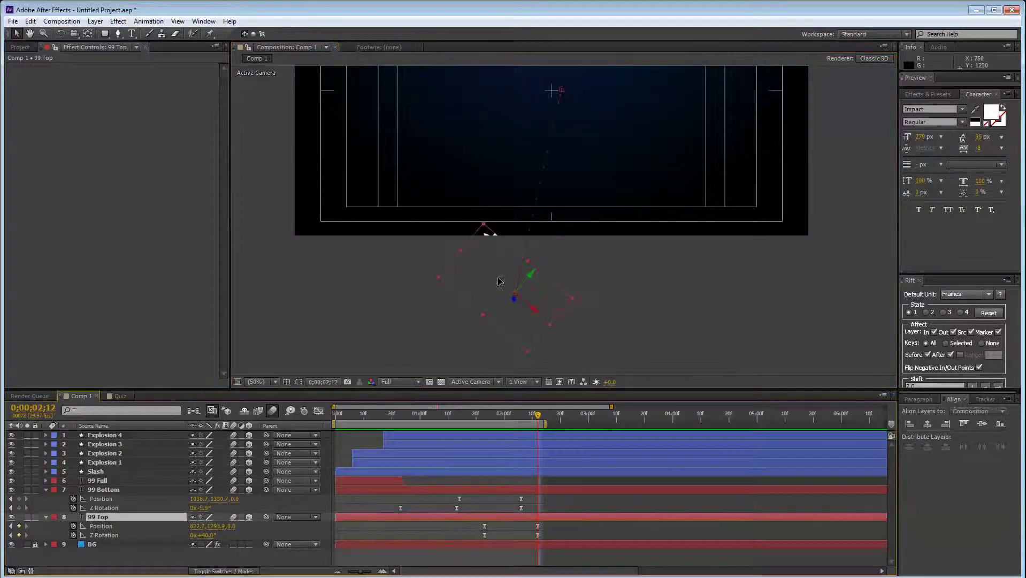
left_click_drag(487, 278, 568, 279)
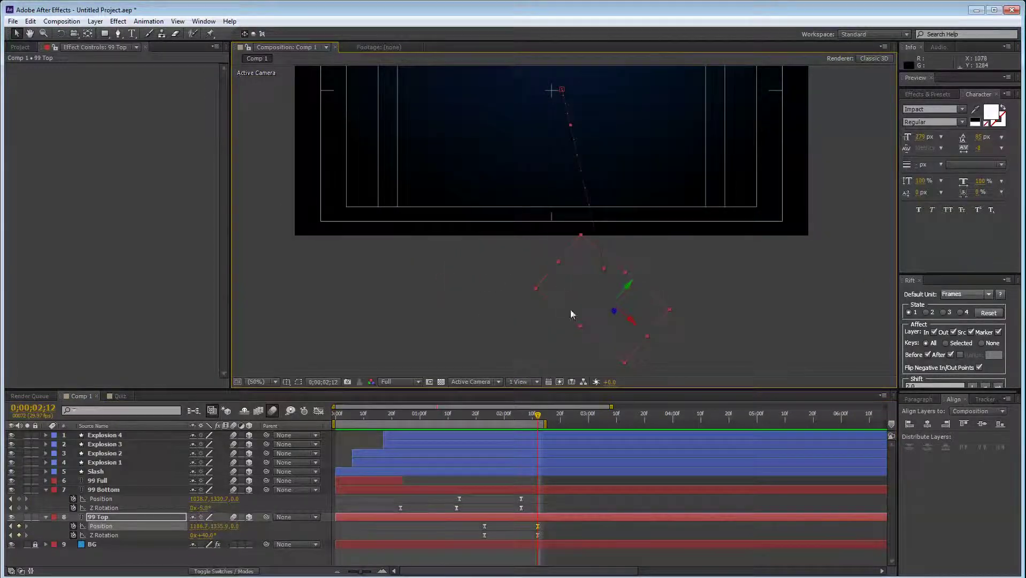
left_click_drag(507, 407, 362, 413)
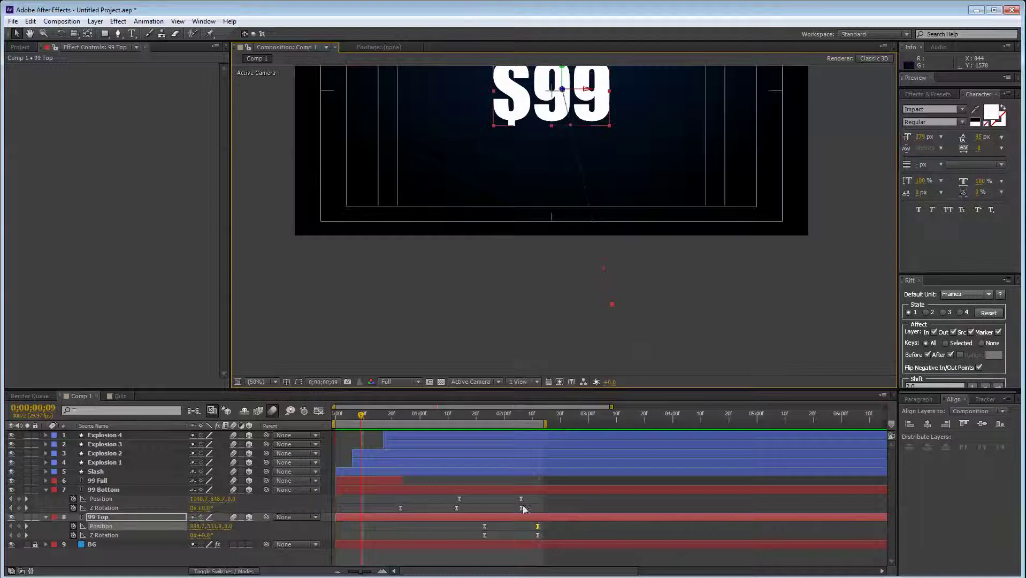
left_click(542, 419)
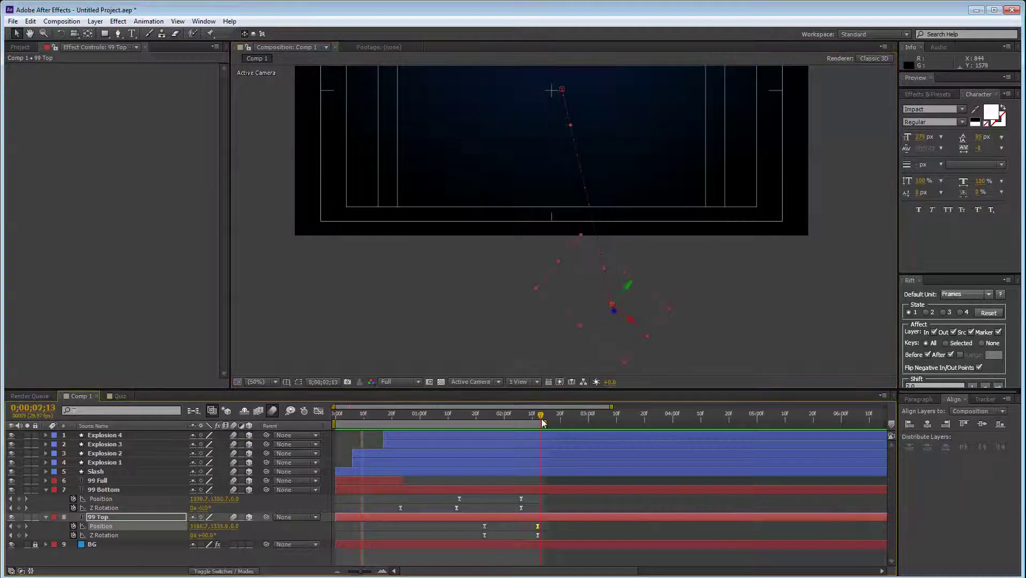
key("Page_Up")
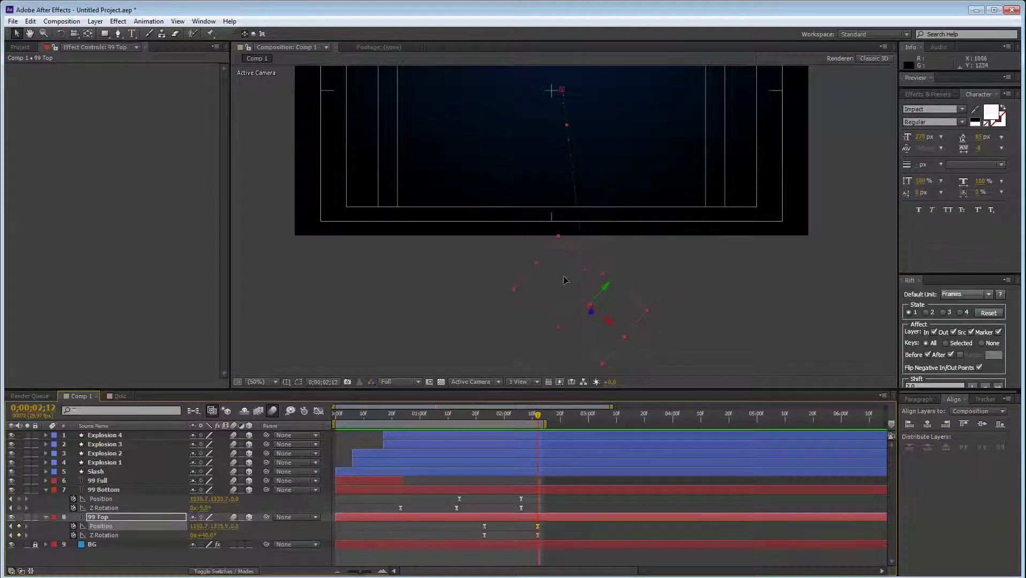
key("space")
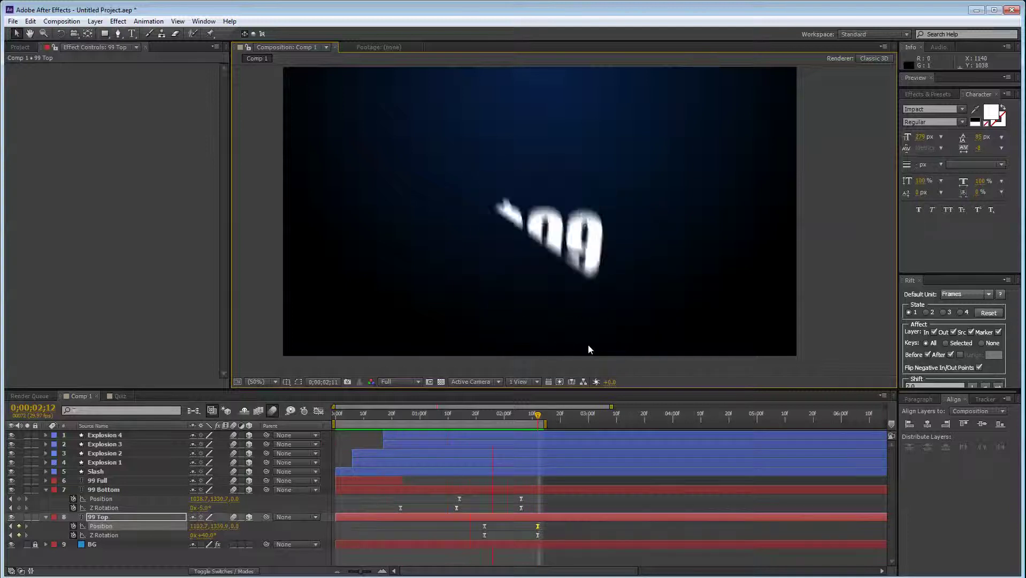
key("space")
left_click(480, 503)
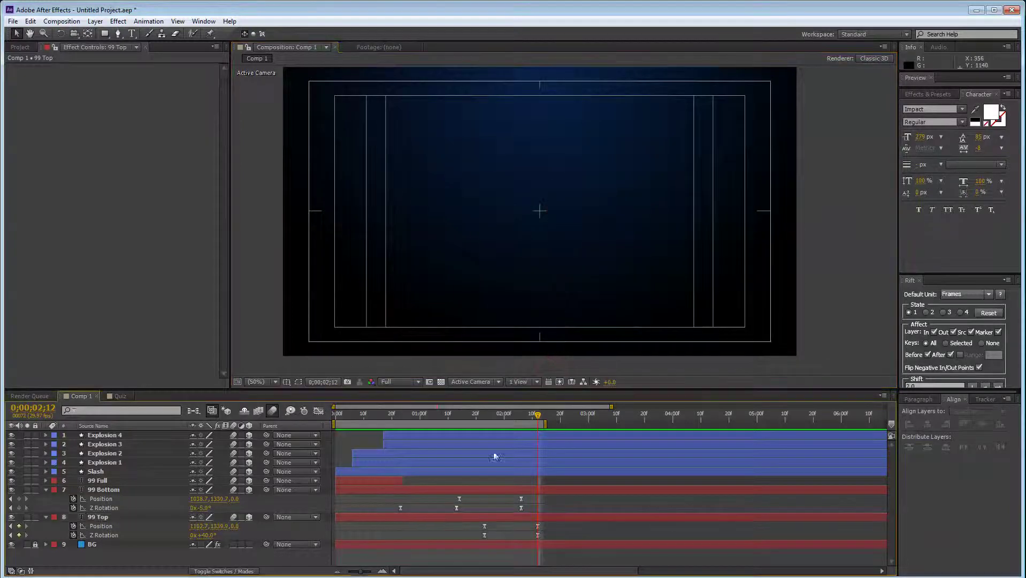
Step: Delay the first Position keyframe of 99 Top by a few frames past its rotation start and compare with the Quiz composition
left_click_drag(481, 415, 490, 416)
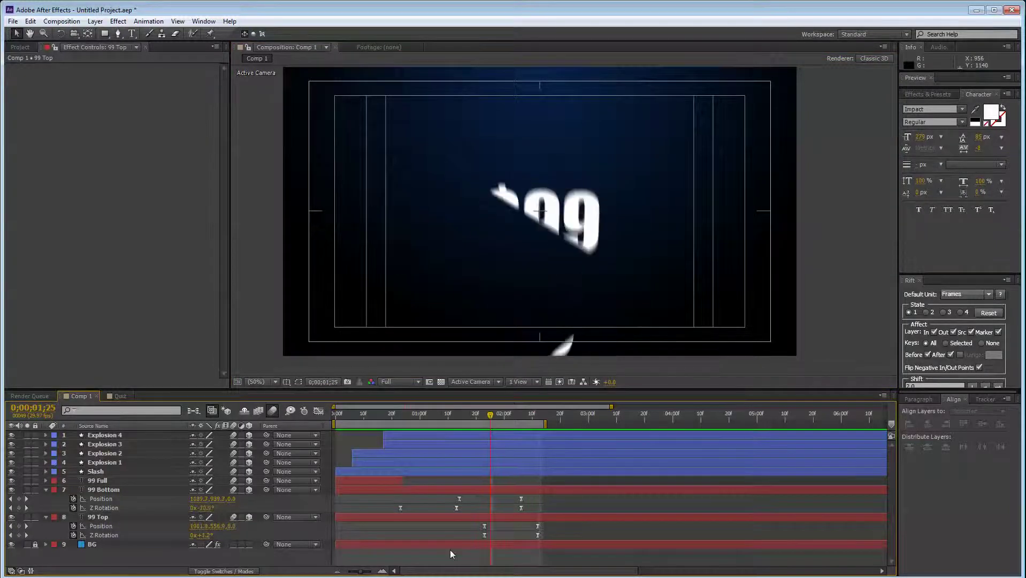
left_click(484, 527)
left_click_drag(485, 527, 493, 527)
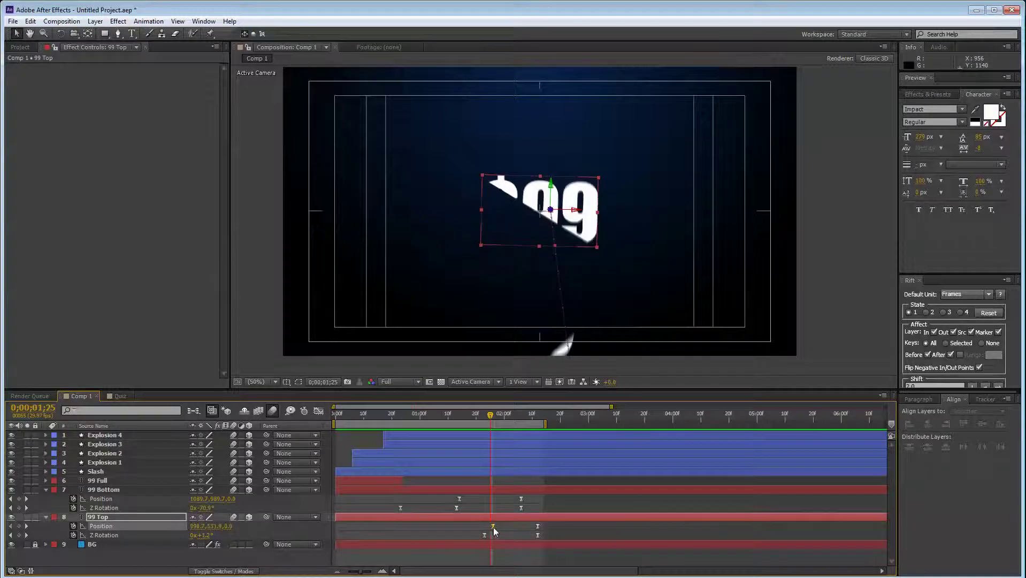
mouse_move(483, 420)
left_mouse_down()
mouse_move(523, 424)
mouse_move(424, 417)
mouse_move(517, 427)
mouse_move(473, 420)
left_mouse_up()
left_click(120, 397)
left_click(81, 396)
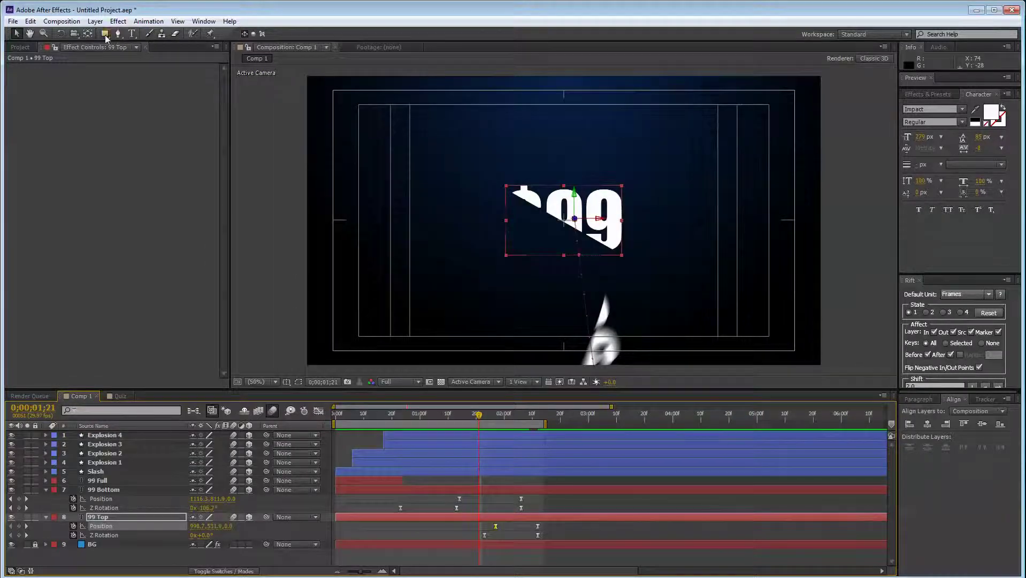
Step: Delete all Position keyframes of 99 Top and move its anchor point to the centre of the title
mouse_move(575, 220)
left_mouse_down()
mouse_move(584, 234)
mouse_move(576, 220)
left_mouse_up()
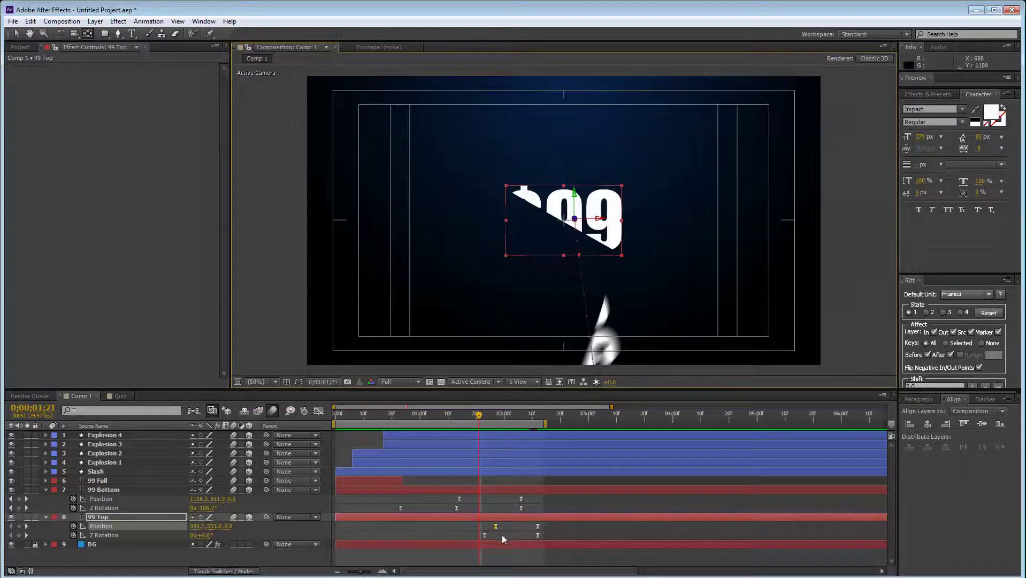
left_click_drag(549, 519, 476, 526)
key("Delete")
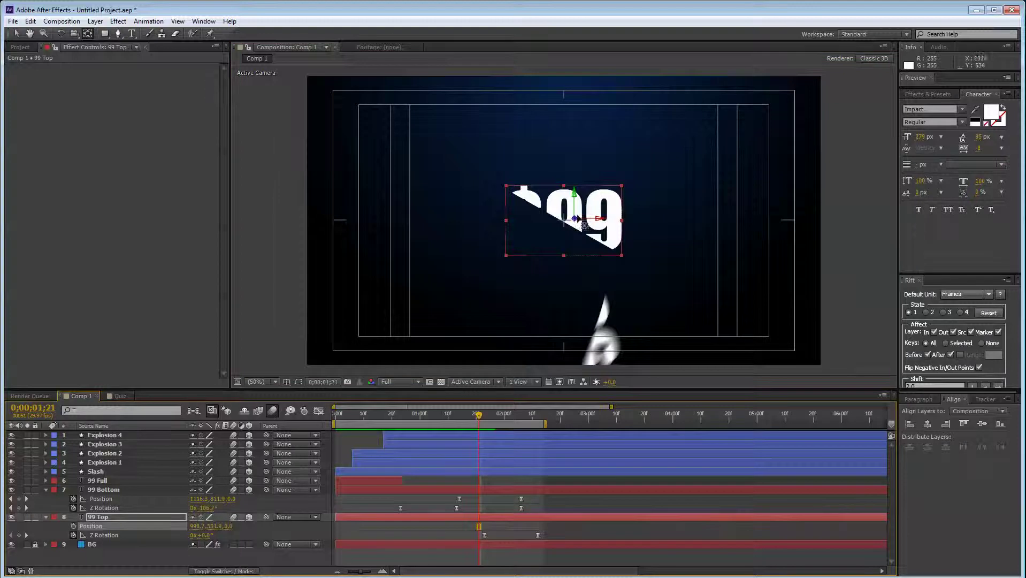
left_click_drag(576, 223, 563, 225)
left_click(17, 34)
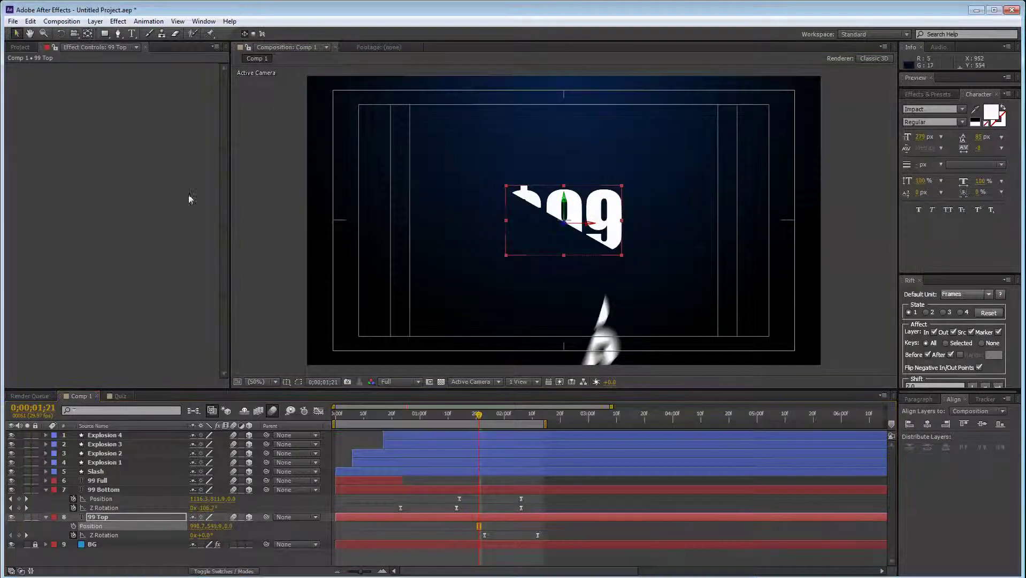
Step: Keyframe the Position of 99 Top at 0;00;01;26, and move the layer below the frame at 0;00;02;12
left_click(496, 539)
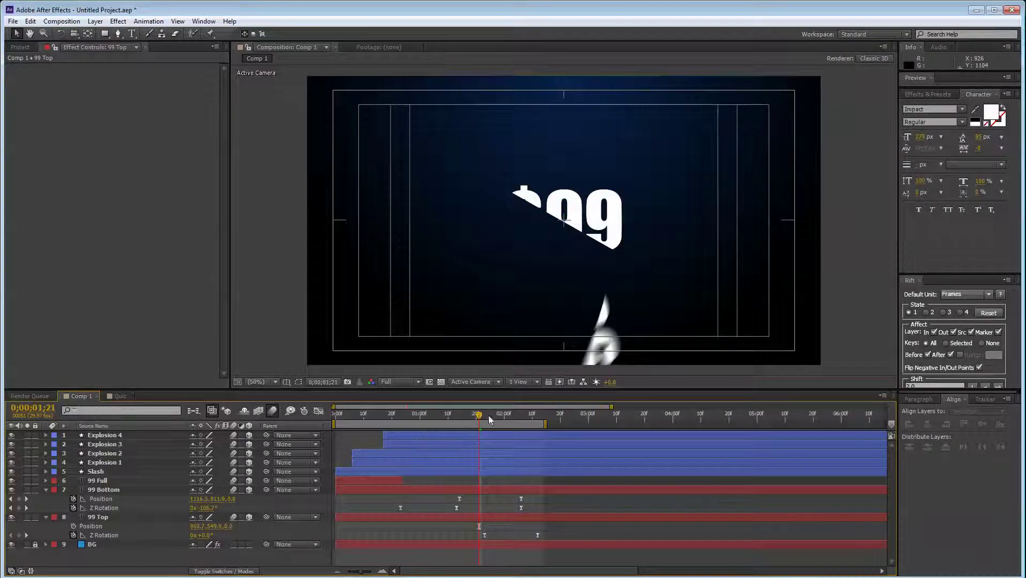
key("space")
left_click(74, 526)
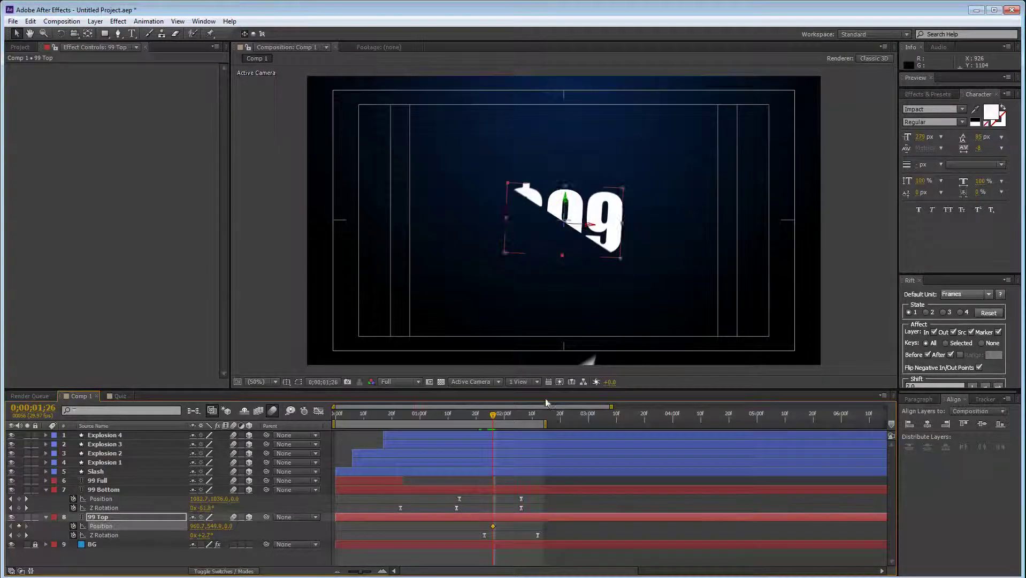
left_click(538, 413)
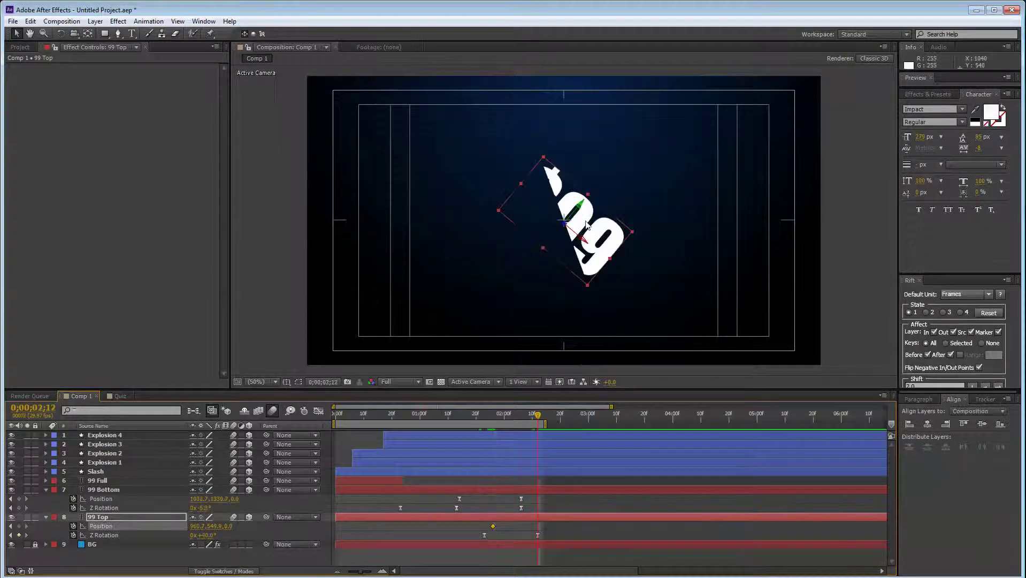
left_click(580, 216)
mouse_move(584, 241)
left_mouse_down()
mouse_move(609, 444)
mouse_move(607, 432)
left_mouse_up()
Step: Apply Easy Ease to both Position keyframes of 99 Top and preview the fall
left_click_drag(527, 423, 510, 418)
left_click(492, 526, "shift")
key("F9")
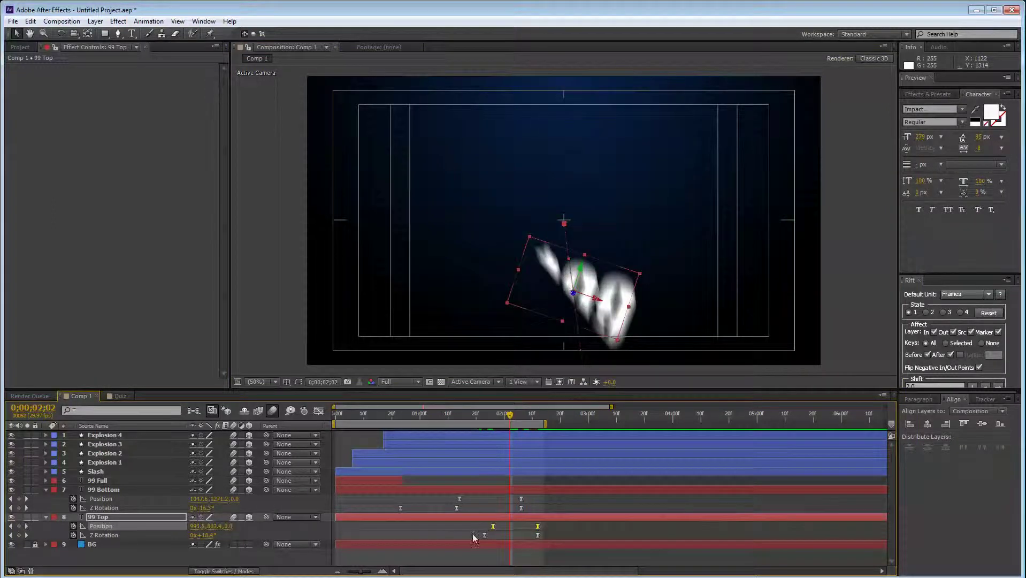
left_click(473, 533)
key("space")
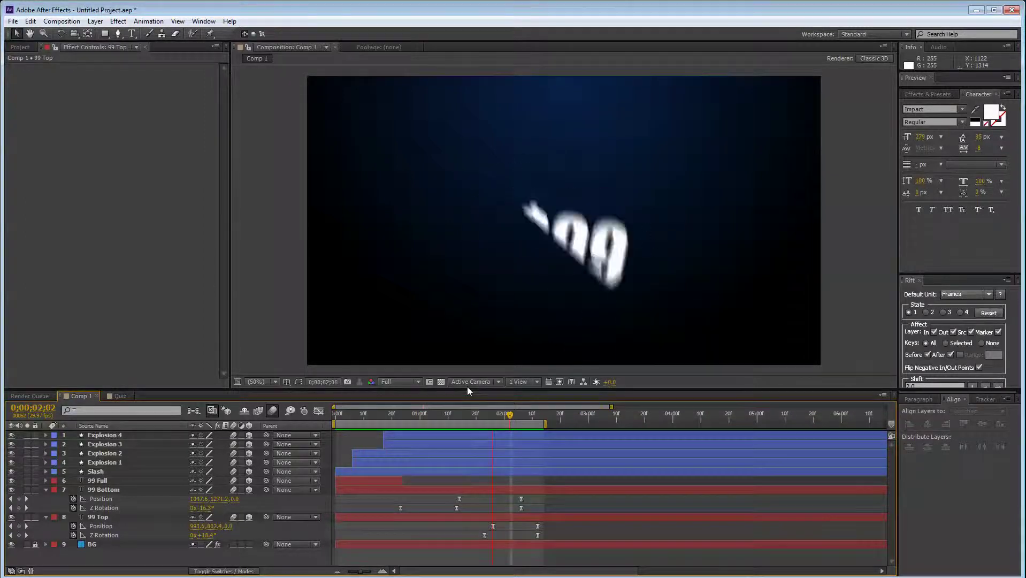
key("space")
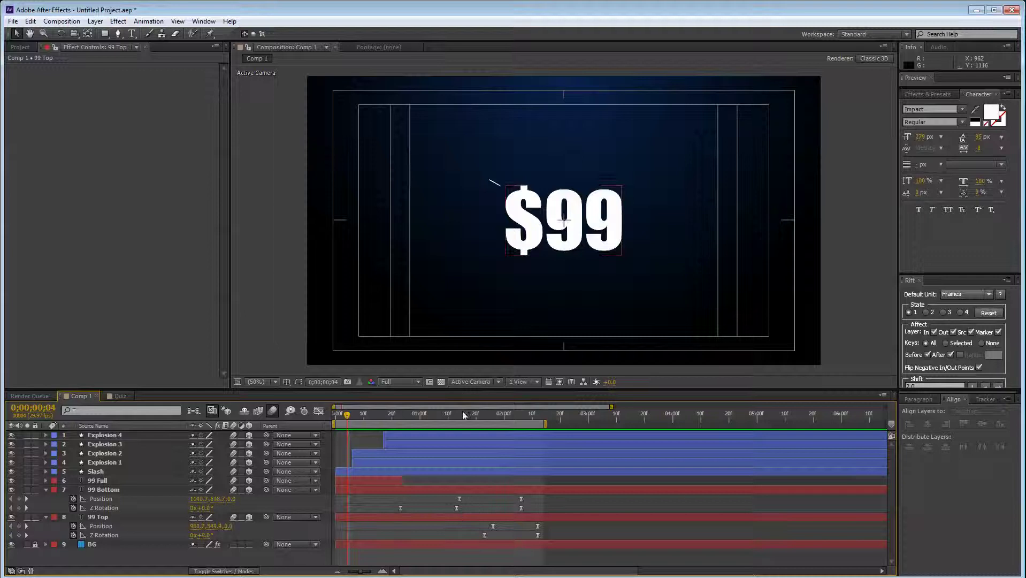
Step: Align the first Position keyframe of 99 Top with its first Z Rotation keyframe at 0;00;01;23 and preview the result
left_click_drag(463, 415, 485, 420)
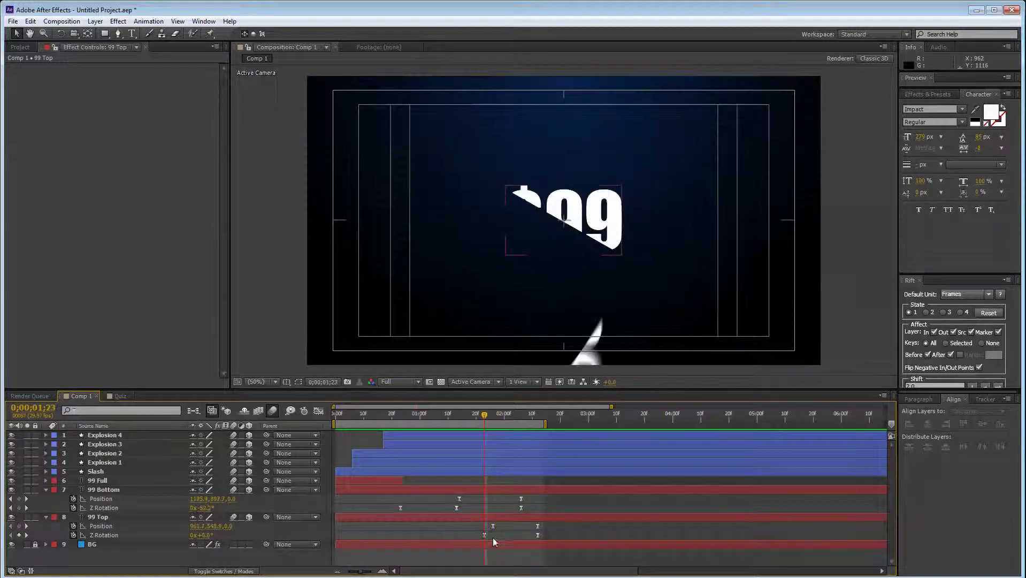
left_click_drag(493, 526, 485, 527)
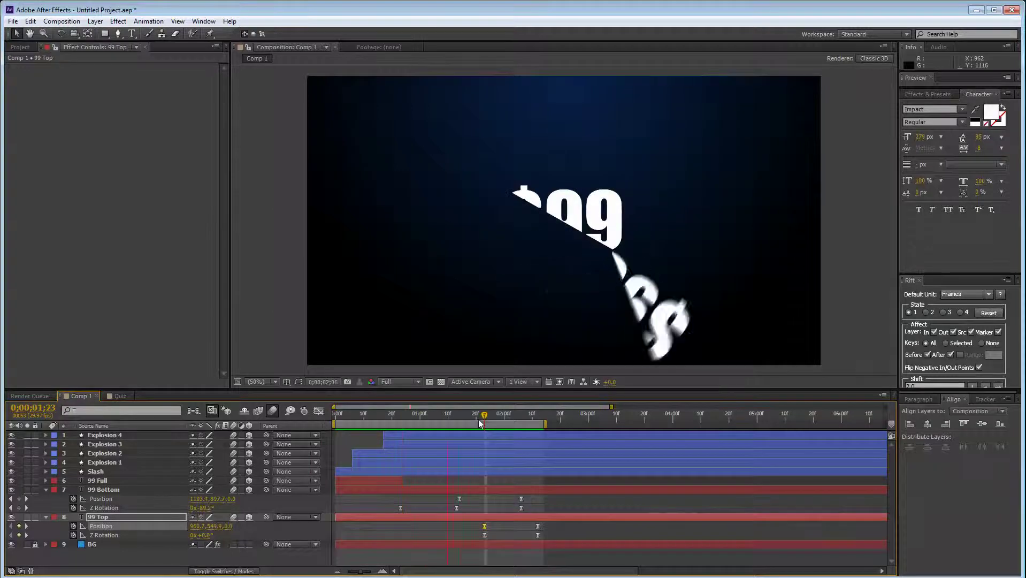
key("space")
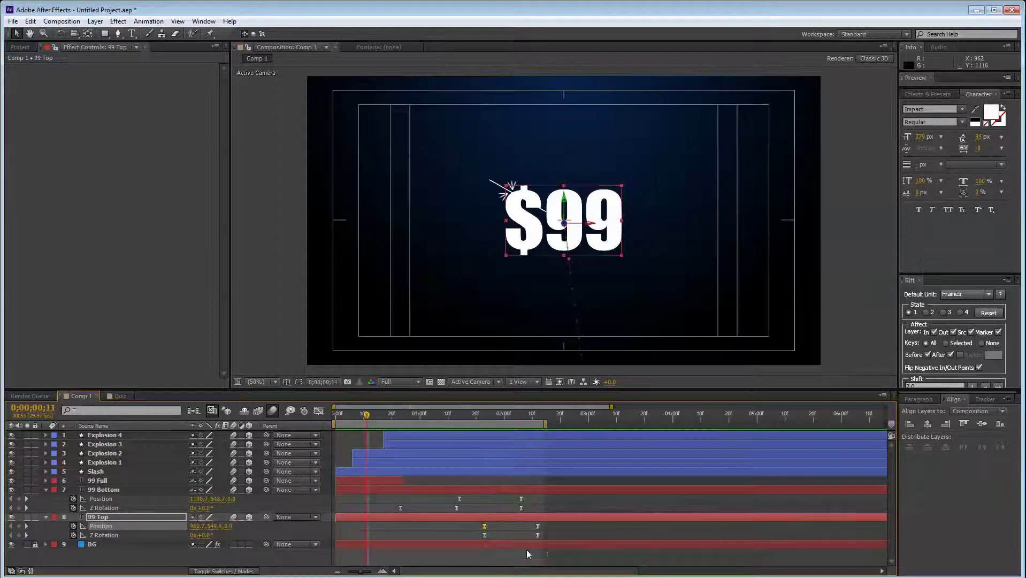
Step: Move the last Position and Z Rotation keyframes of 99 Top to about 0;00;02;20, with the work area extended just past three seconds
left_click_drag(527, 529, 569, 533)
left_click_drag(545, 424, 602, 424)
key("space")
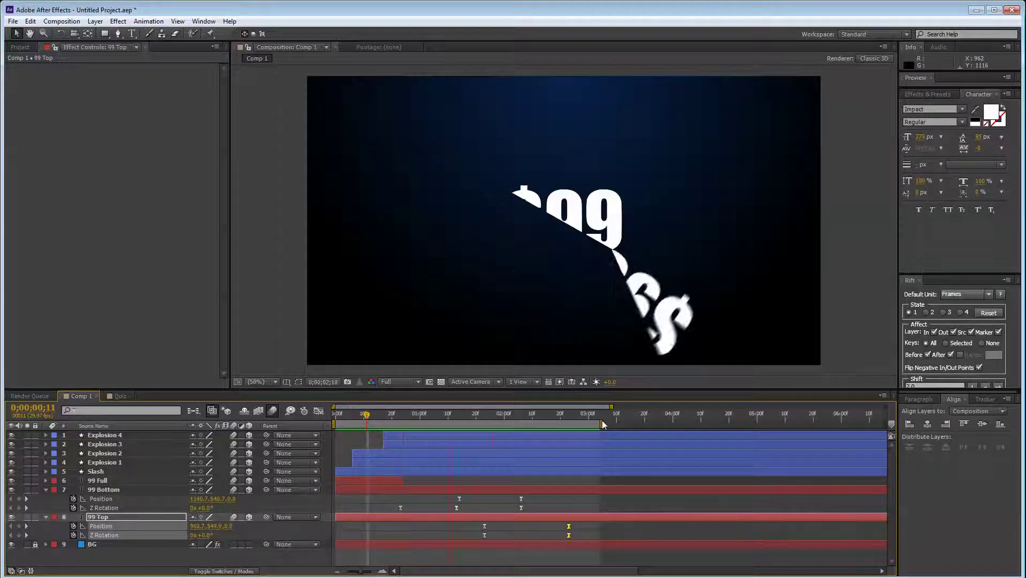
key("space")
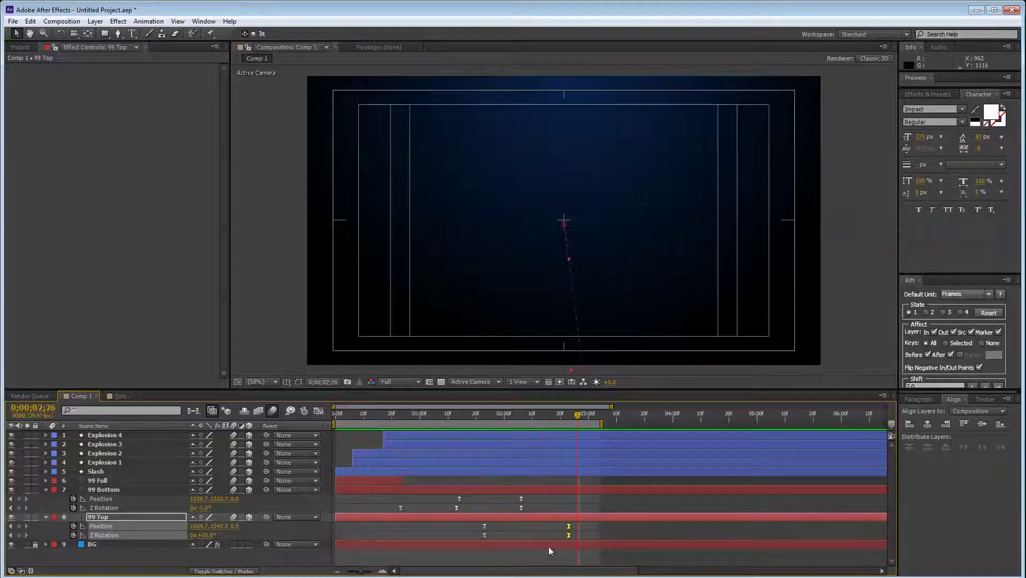
left_click_drag(562, 529, 560, 529)
left_click(557, 554)
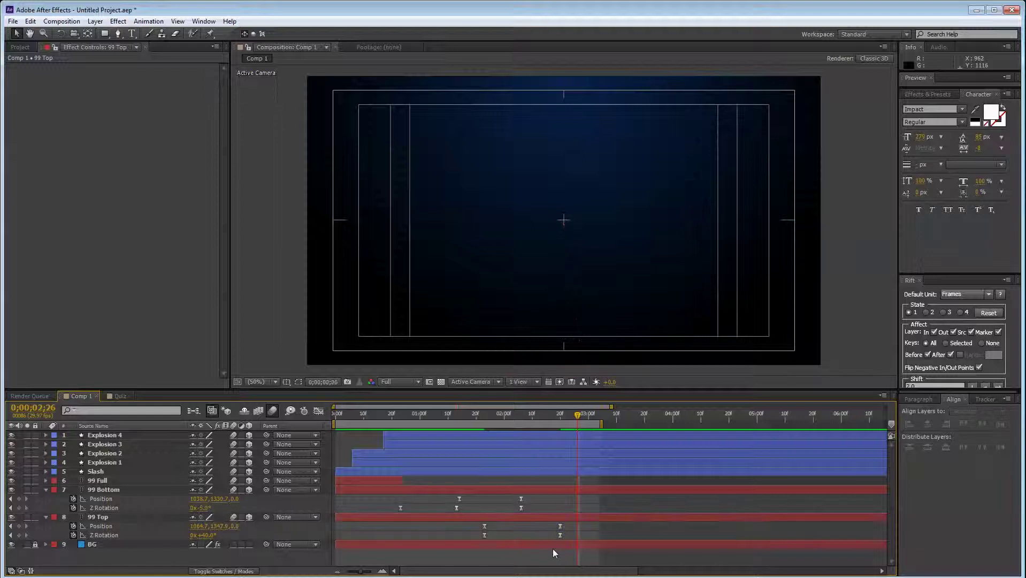
Step: Check the end of the fall in Comp 1, and examine what follows it in the Quiz composition up to 0:00:03:08
key("ctrl+s")
left_click(514, 484)
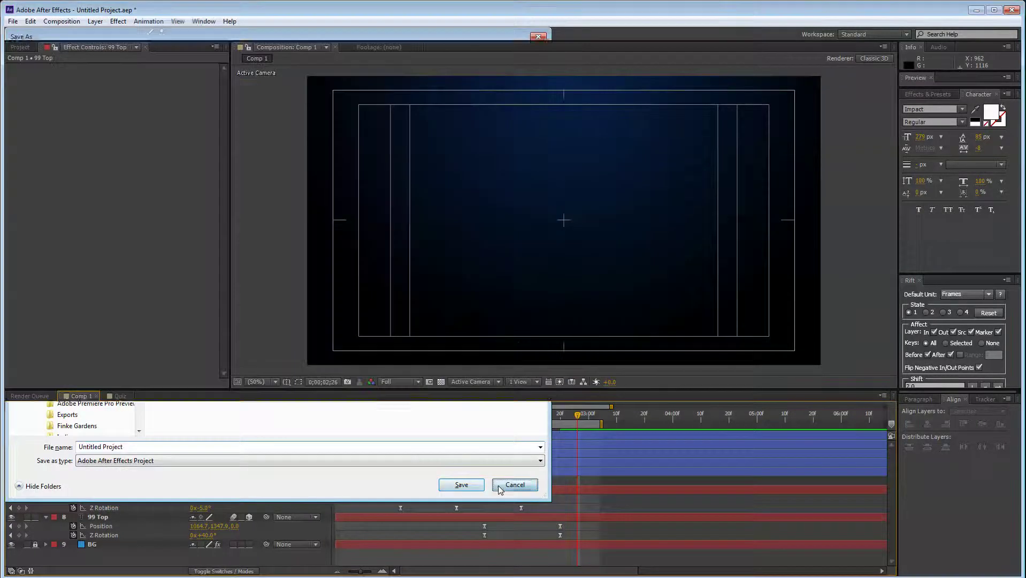
left_click_drag(497, 417, 577, 416)
left_click(118, 396)
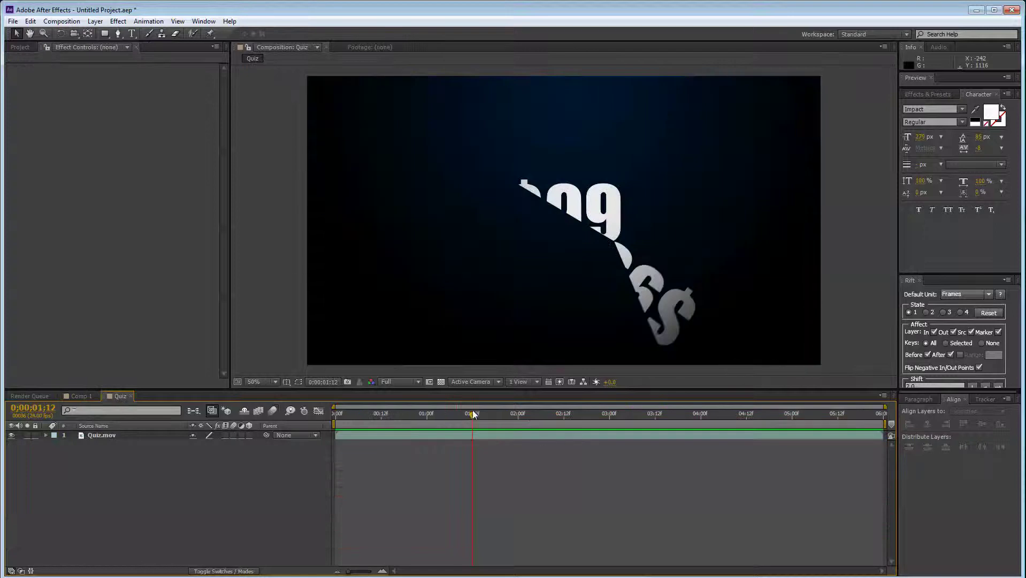
left_click_drag(470, 413, 640, 414)
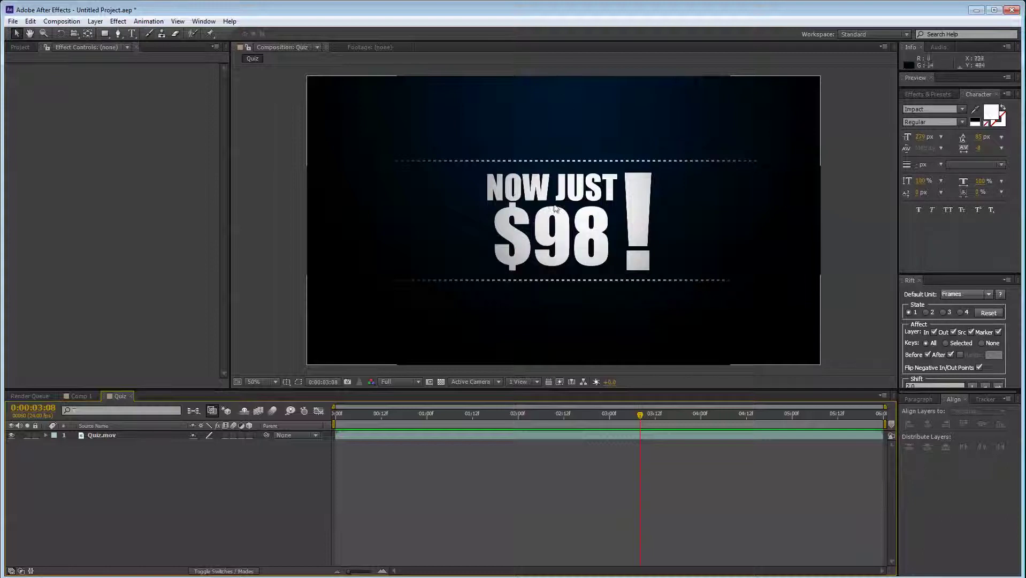
Step: Pre-compose all Comp 1 layers except BG into a composition named Scene 1, moving all attributes into it
left_click(83, 398)
key("ctrl+a")
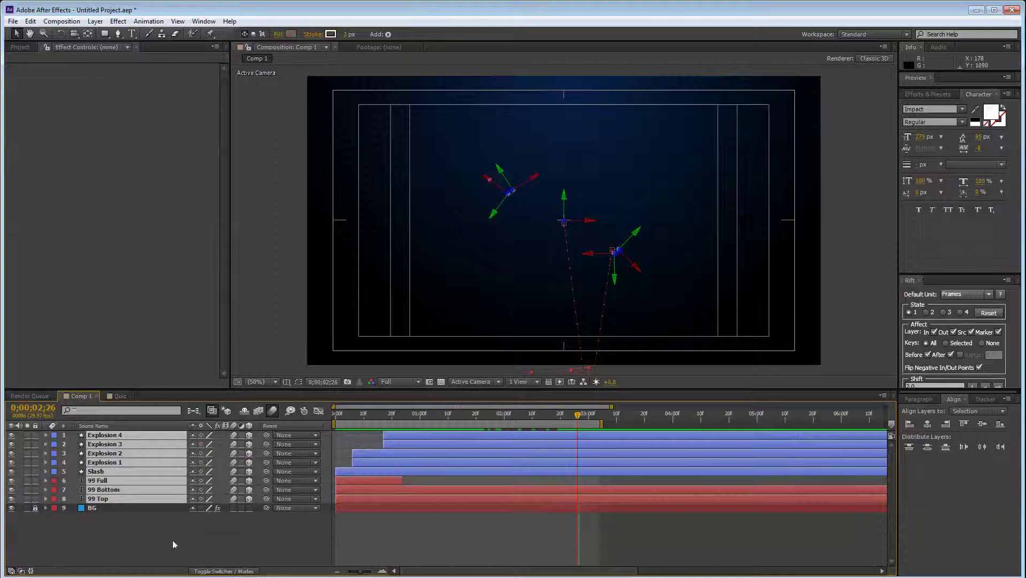
left_click(173, 541)
left_click_drag(563, 421, 451, 421)
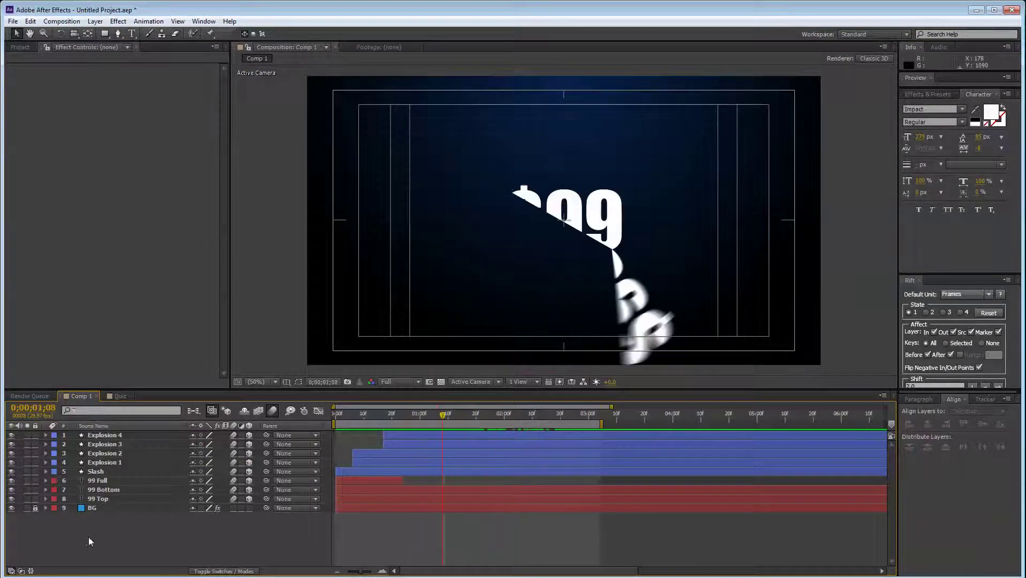
left_click(101, 499)
left_click(119, 435, "shift")
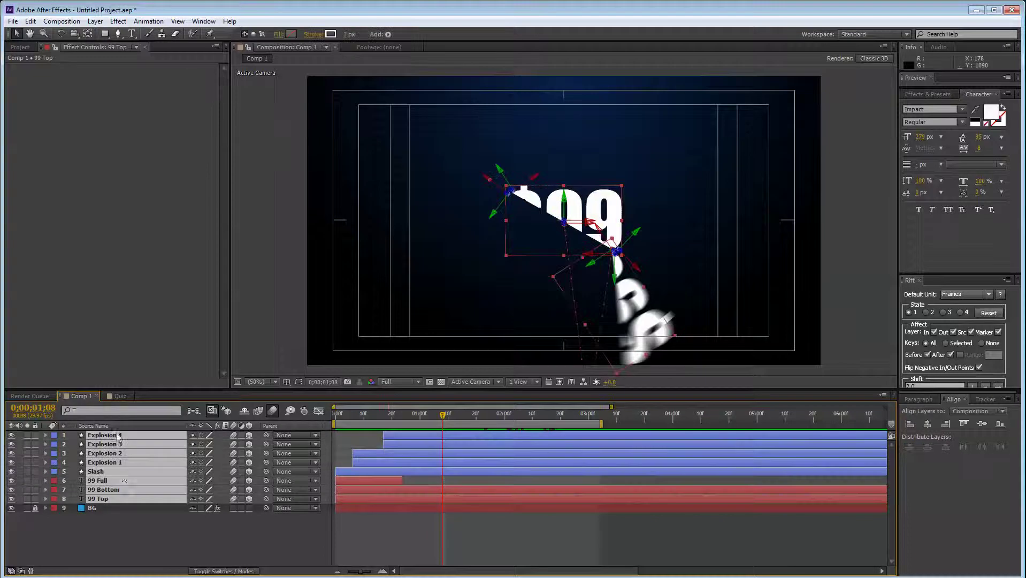
key("ctrl+shift+c")
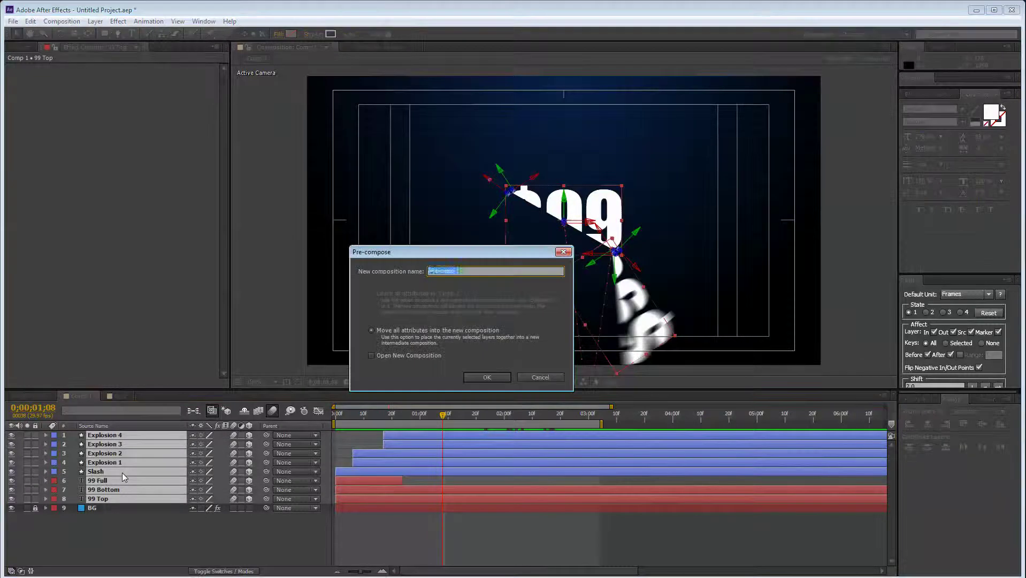
key("BackSpace")
type("Scene")
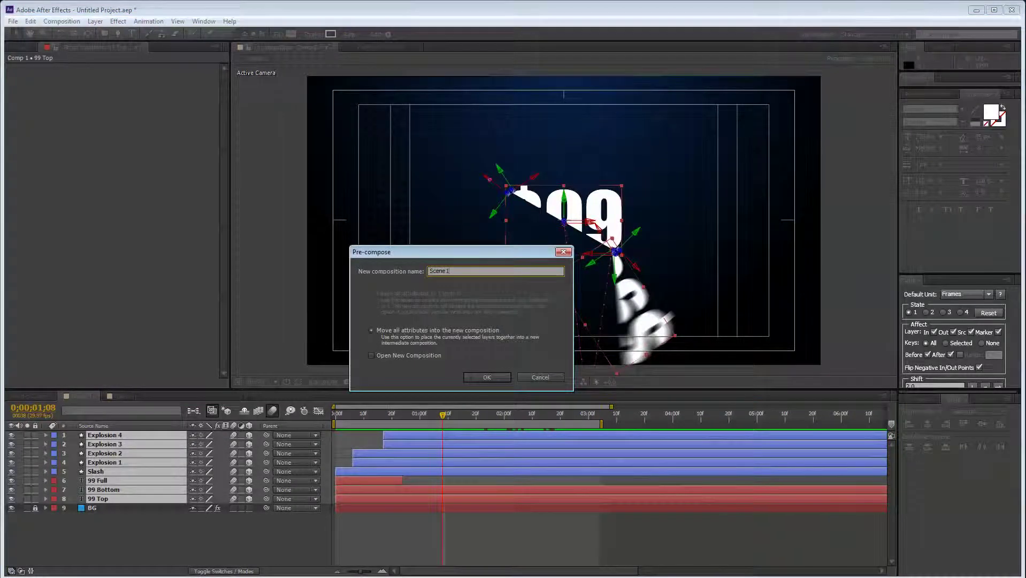
type(" 1")
key("Return")
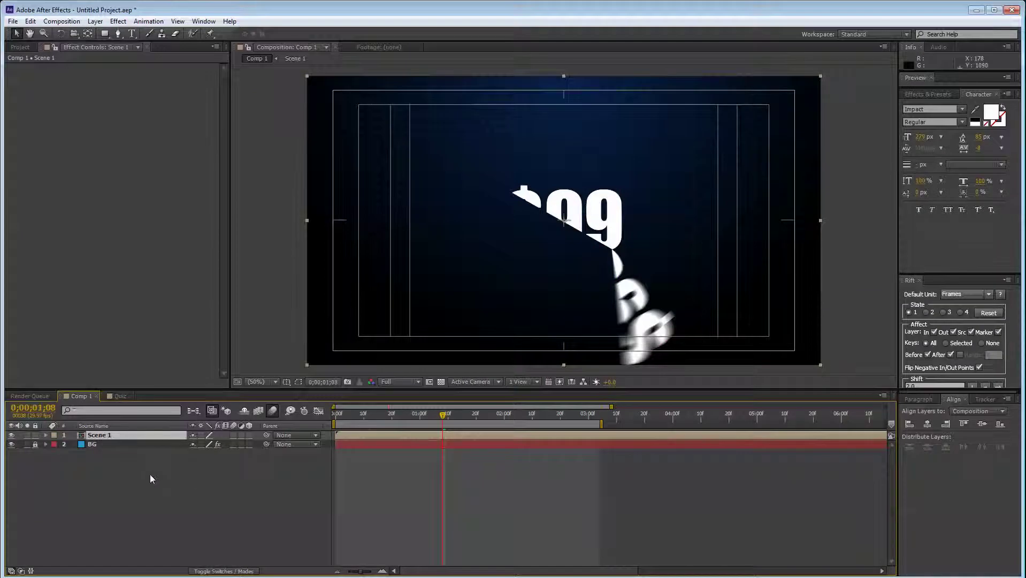
Step: Examine the layers inside the Scene 1 composition and return to Comp 1
left_click(95, 22)
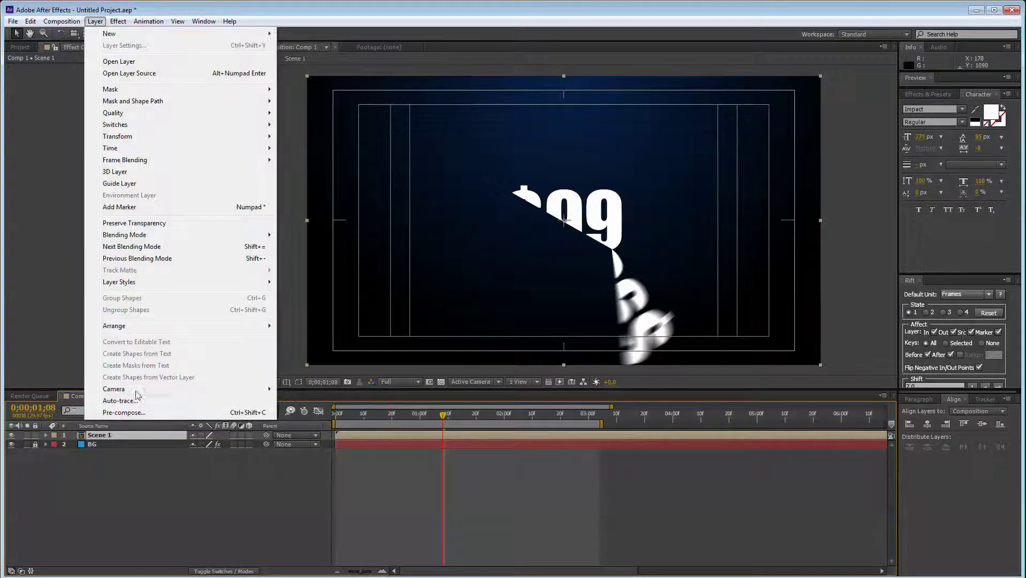
left_click(188, 423)
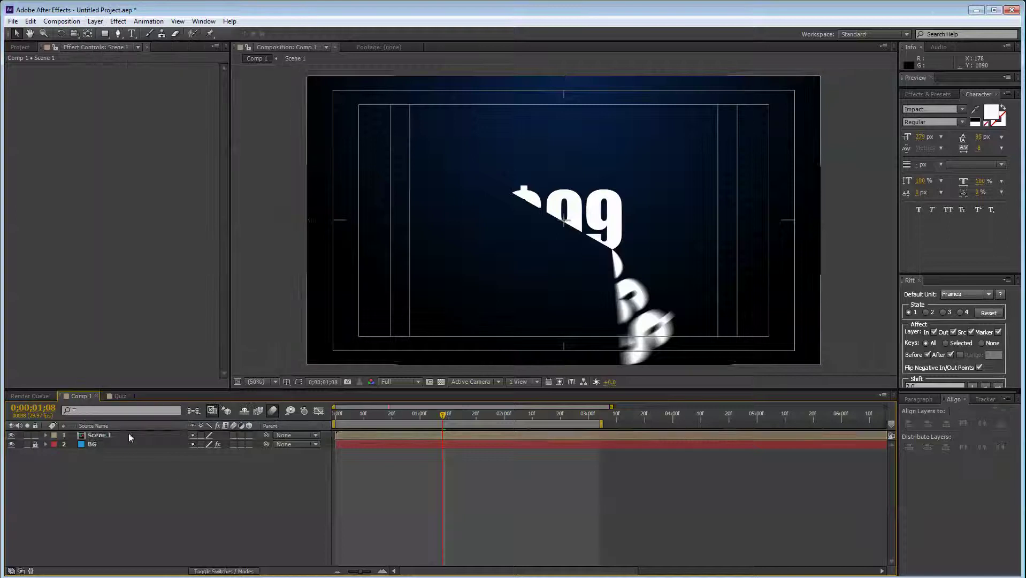
left_click(128, 434)
double_click(132, 437)
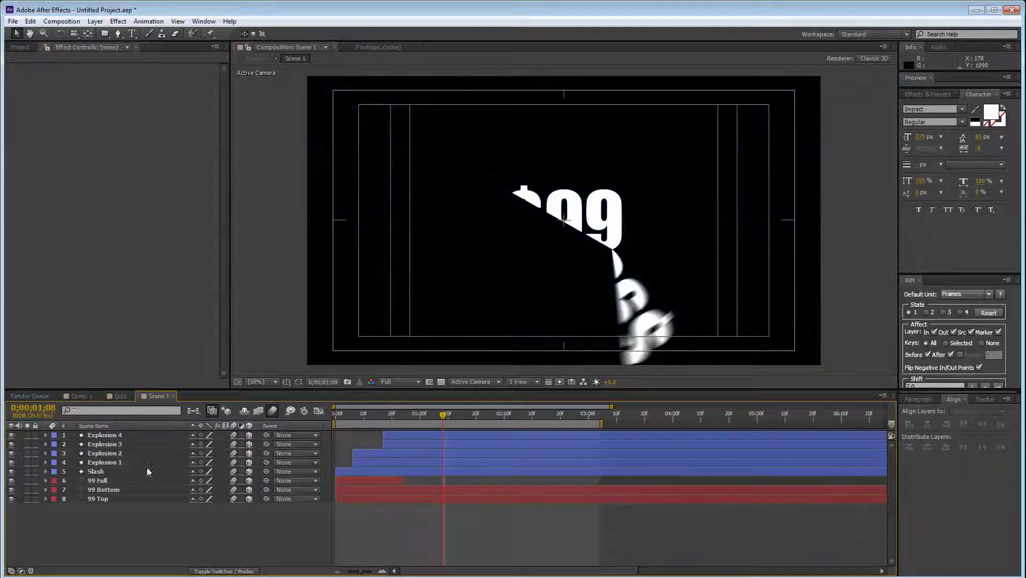
left_click_drag(412, 416, 480, 423)
left_click(174, 396)
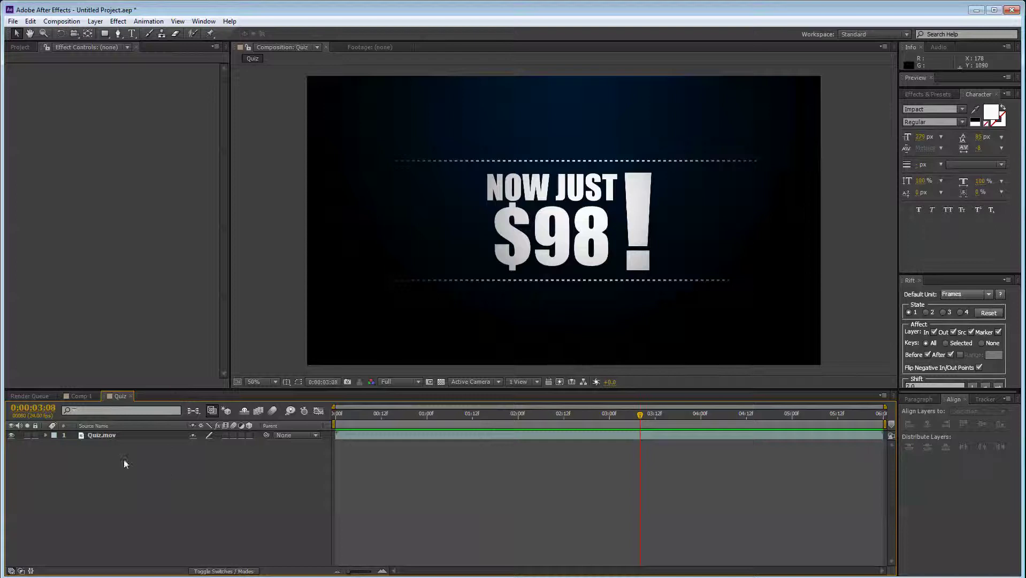
left_click(79, 396)
left_click(116, 435)
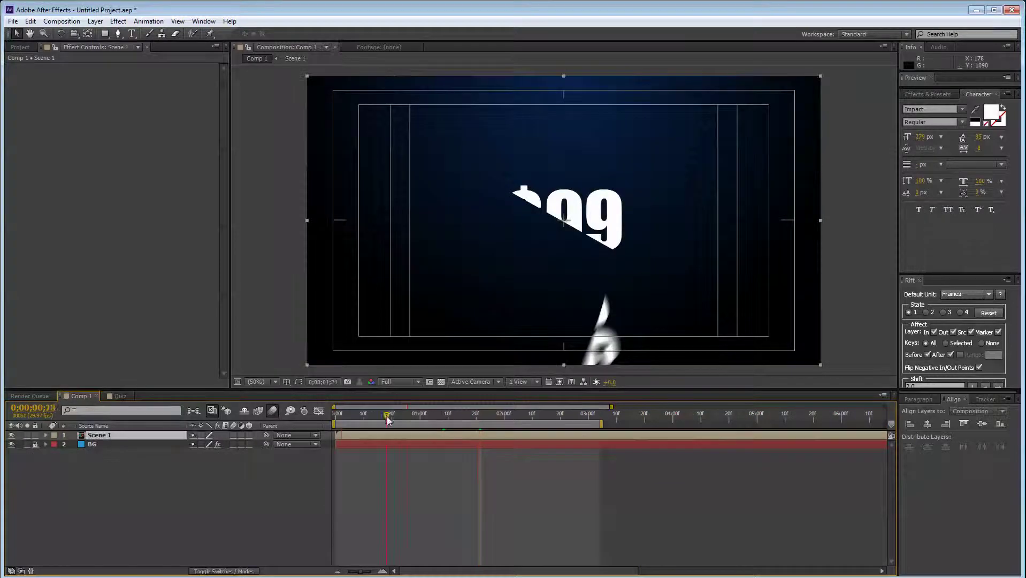
Step: Trim the end of the Scene 1 layer in Comp 1 to about 0;00;02;17, once both halves have left the frame
left_click_drag(390, 415, 551, 441)
left_click(122, 463)
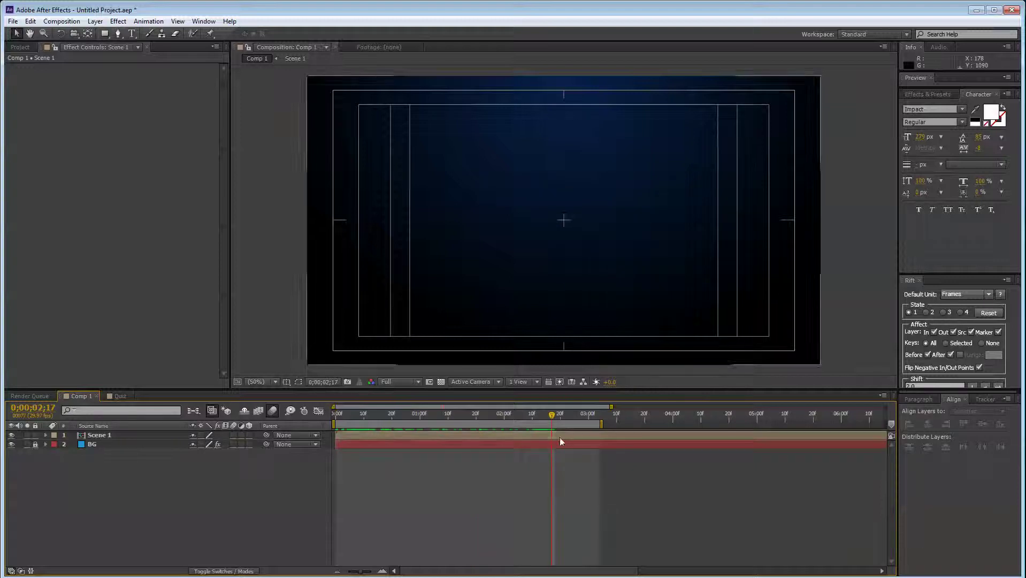
left_click(560, 437)
key("minus")
left_click_drag(884, 438, 434, 422)
left_click(419, 471)
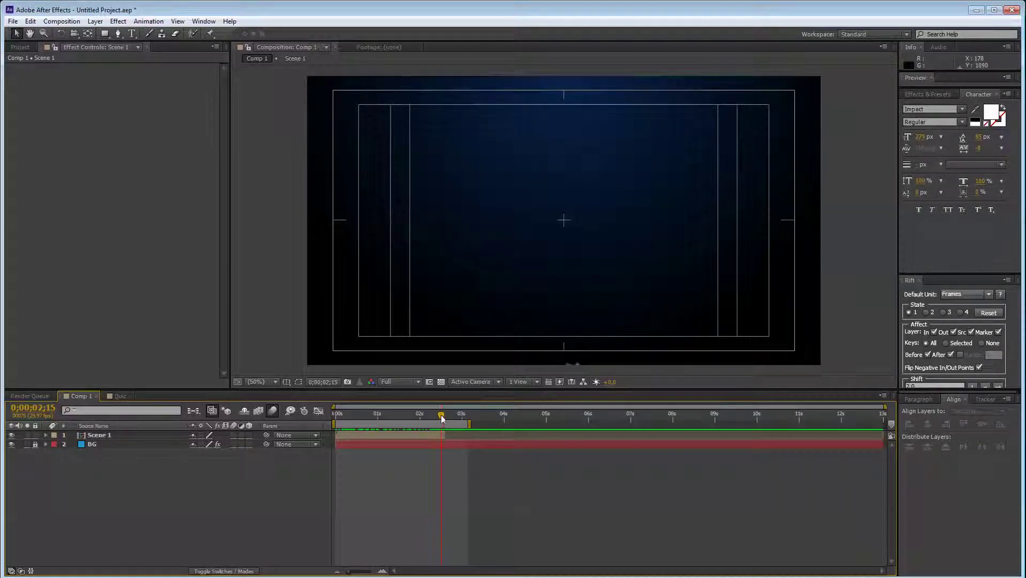
Step: Draw a straight horizontal line with the Pen tool across the title-safe width in the upper frame, with a 6 px stroke
left_click(118, 33)
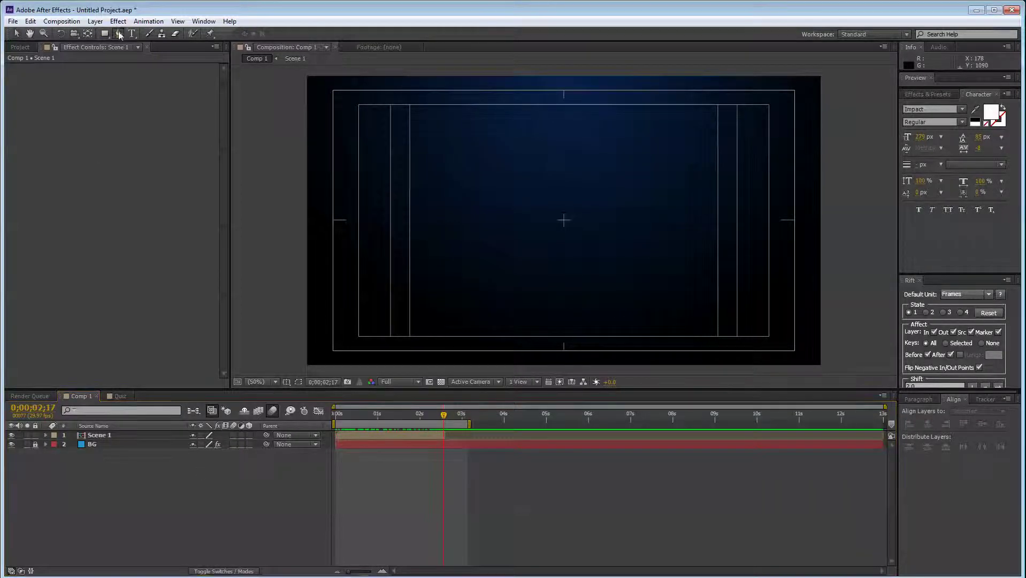
left_click(359, 141)
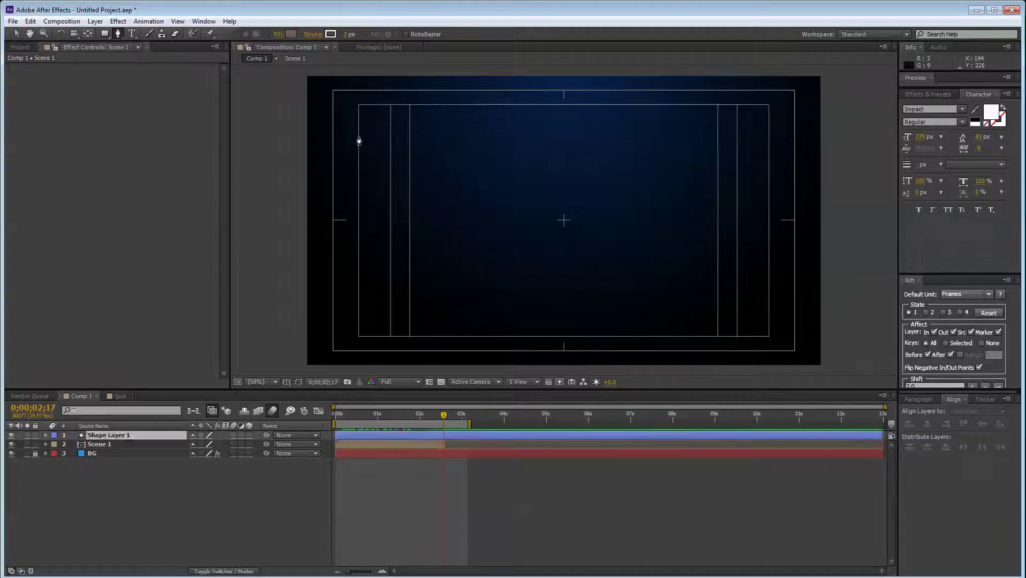
left_click(768, 137)
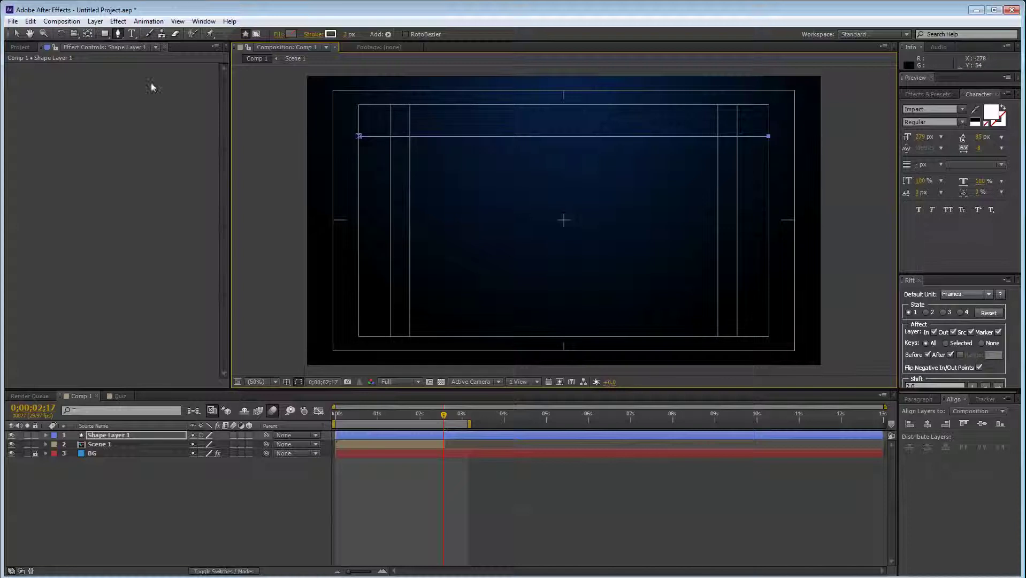
key("v")
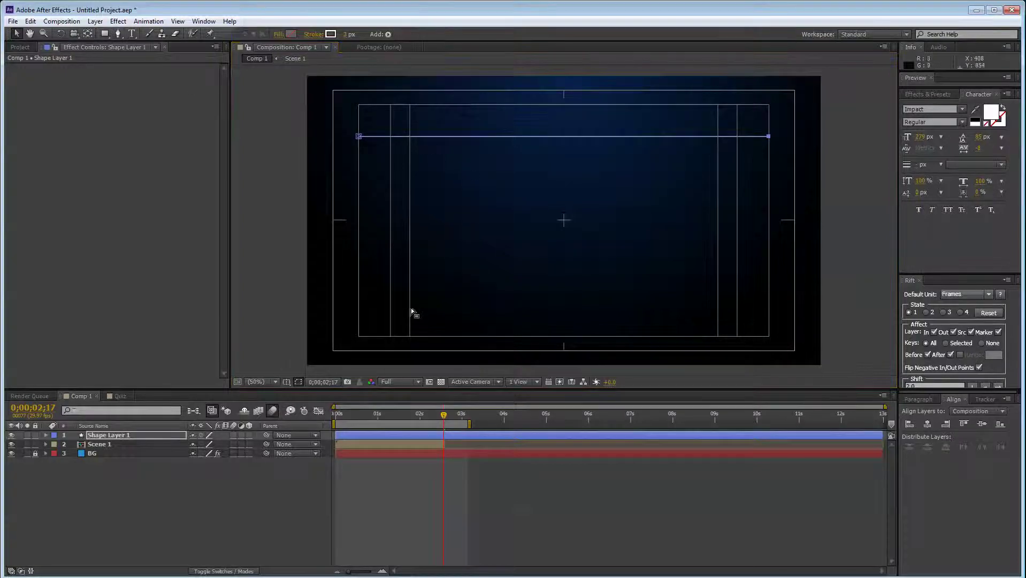
mouse_move(346, 35)
mouse_move(346, 34)
left_mouse_down()
mouse_move(356, 35)
mouse_move(346, 34)
left_mouse_up()
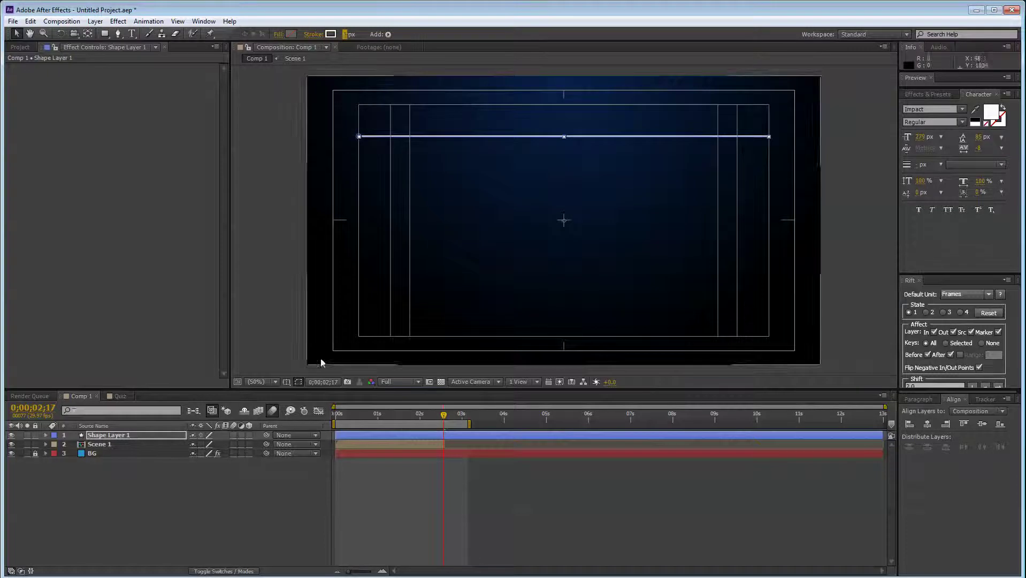
left_click(259, 493)
Step: Add Dashes to Stroke 1 of Shape Layer 1 to make the line dashed
left_click(103, 435)
left_click(46, 435)
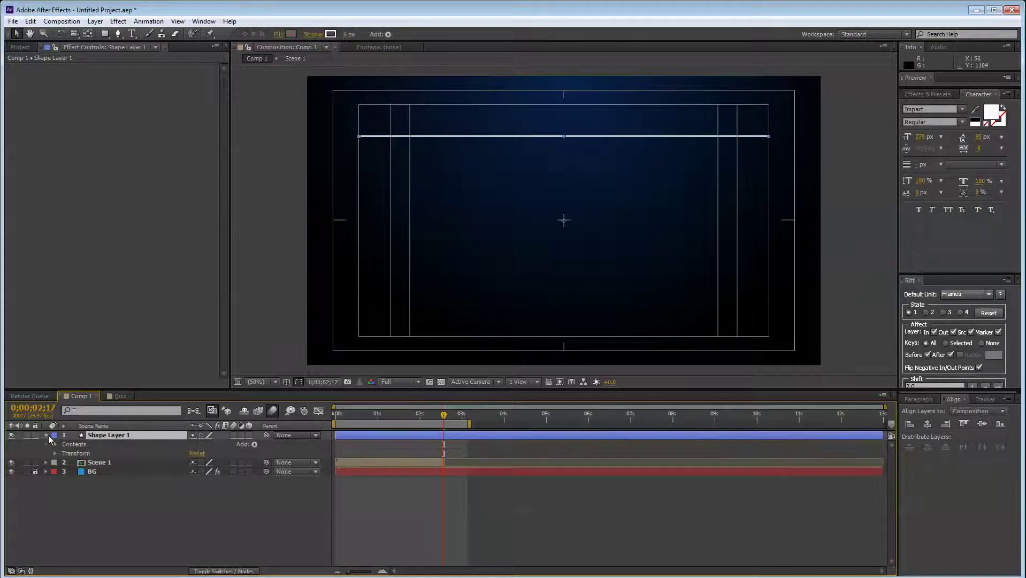
left_click(55, 444)
left_click(65, 454)
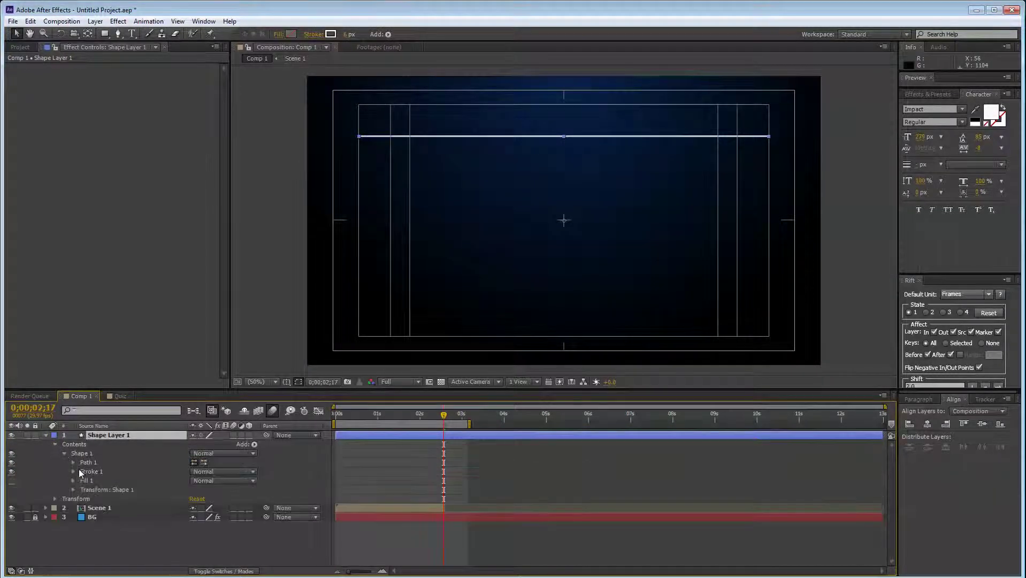
left_click(91, 472)
left_click(74, 471)
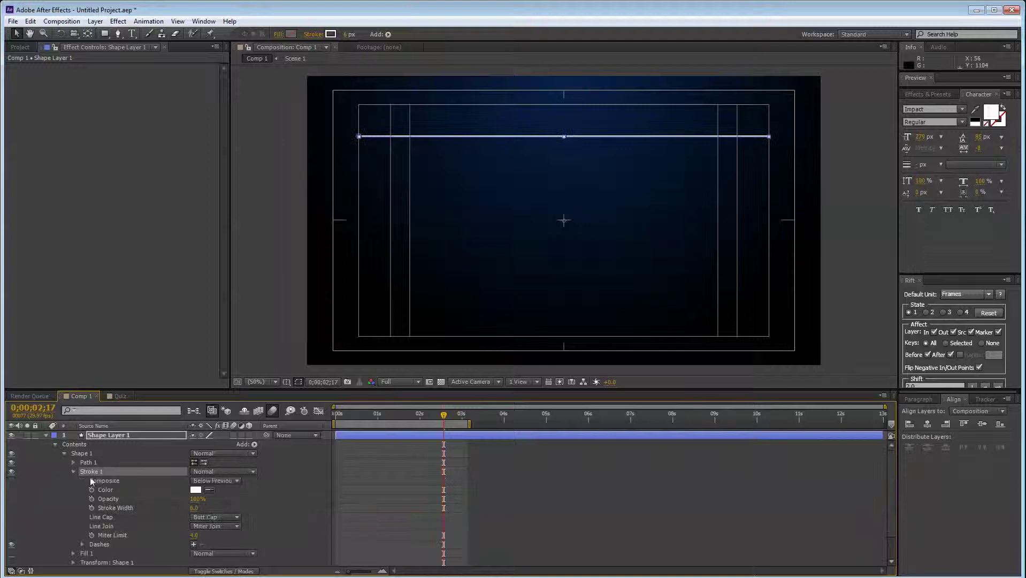
left_click(194, 545)
left_click(390, 468)
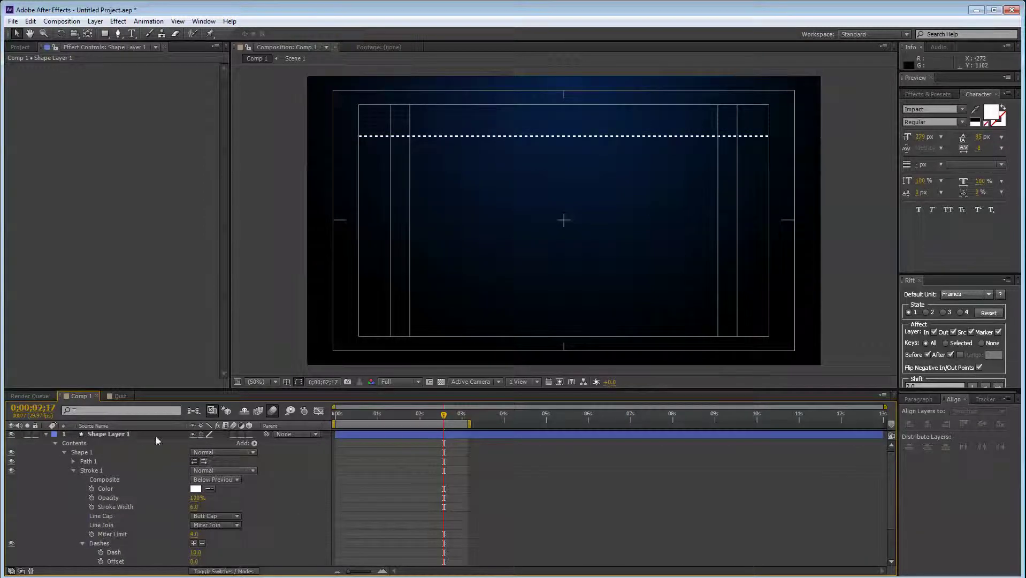
Step: Add Trim Paths to the contents of Shape Layer 1 and expand its properties
left_click(57, 443)
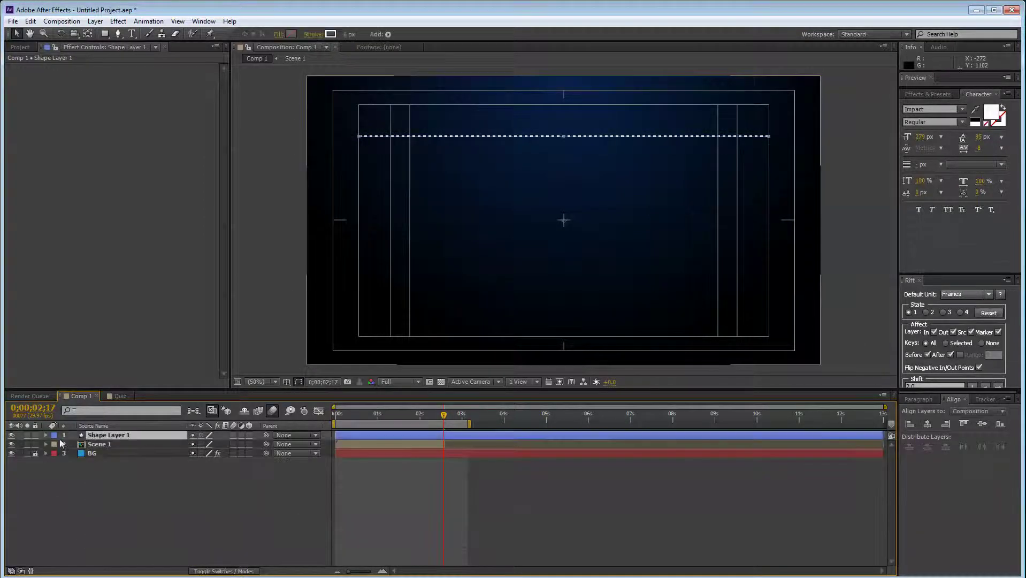
left_click(99, 470)
left_click(74, 471)
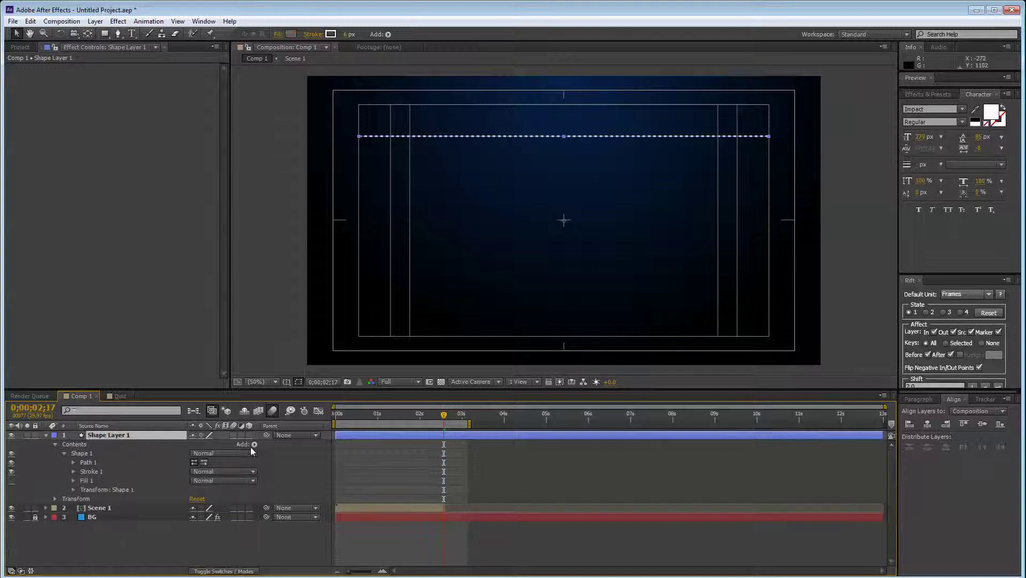
left_click(254, 444)
left_click(279, 388)
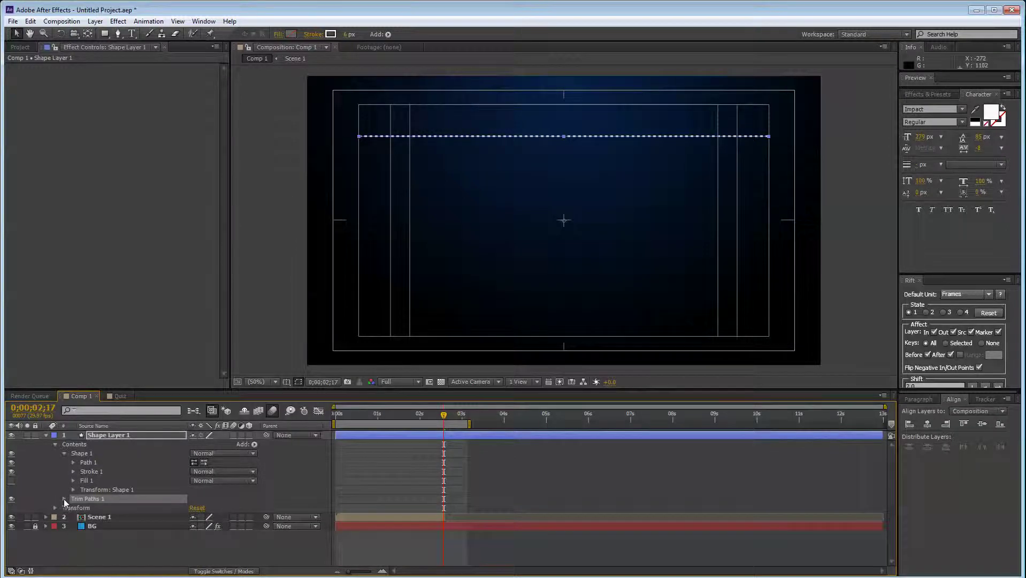
left_click(65, 498)
Step: Keyframe the Trim Paths End value from 0% at 0;00;00;00 to 100% at 0;00;01;15
key("Home")
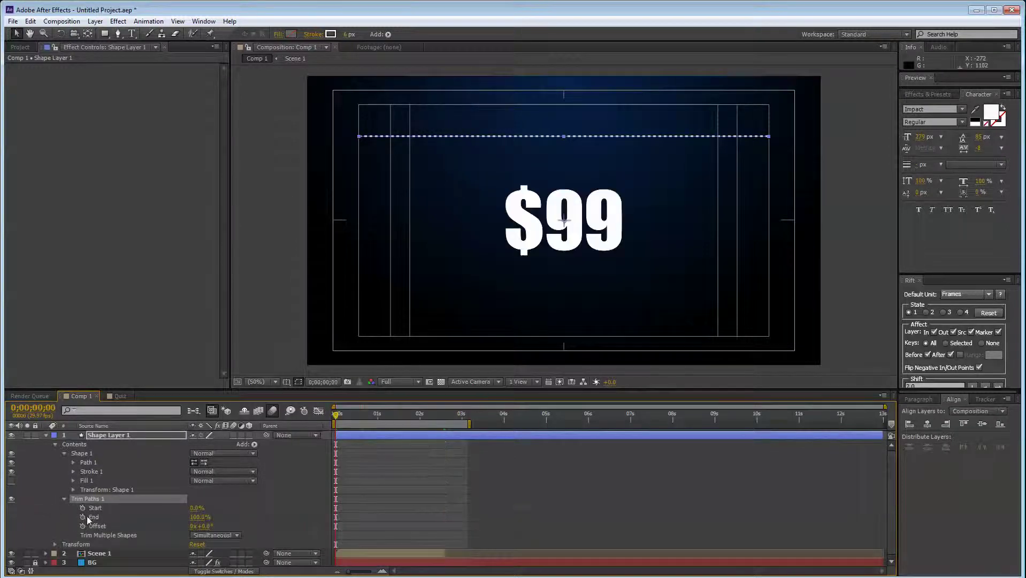
left_click(83, 517)
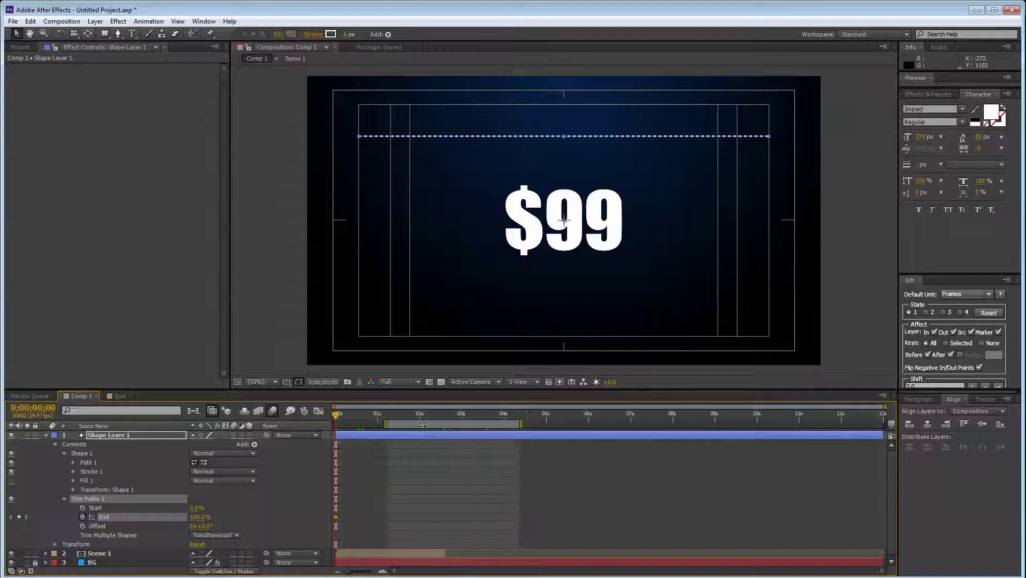
left_click(408, 413)
left_click_drag(408, 415, 398, 415)
key("F2")
left_click(18, 517)
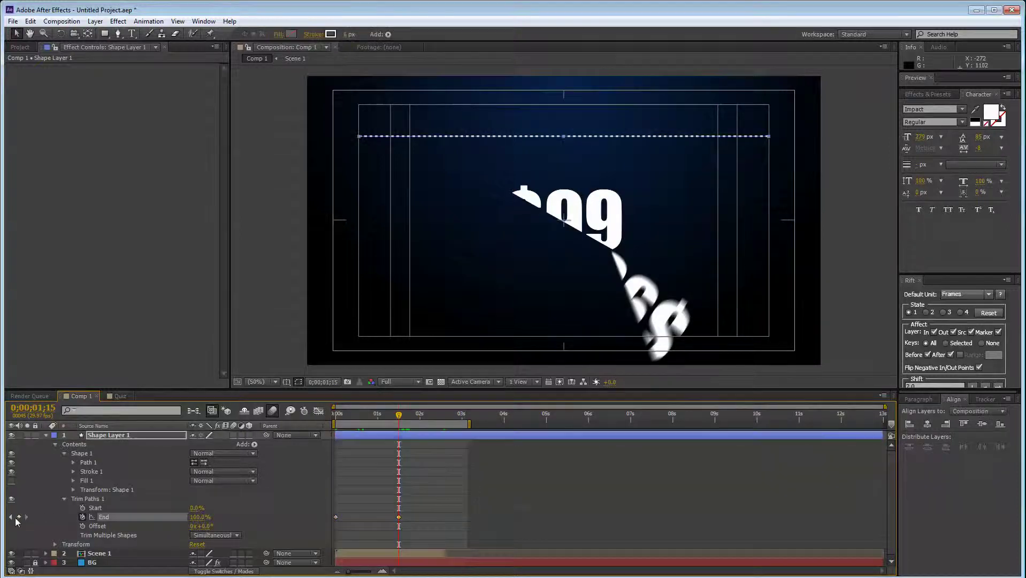
key("Home")
left_click_drag(199, 517, 132, 518)
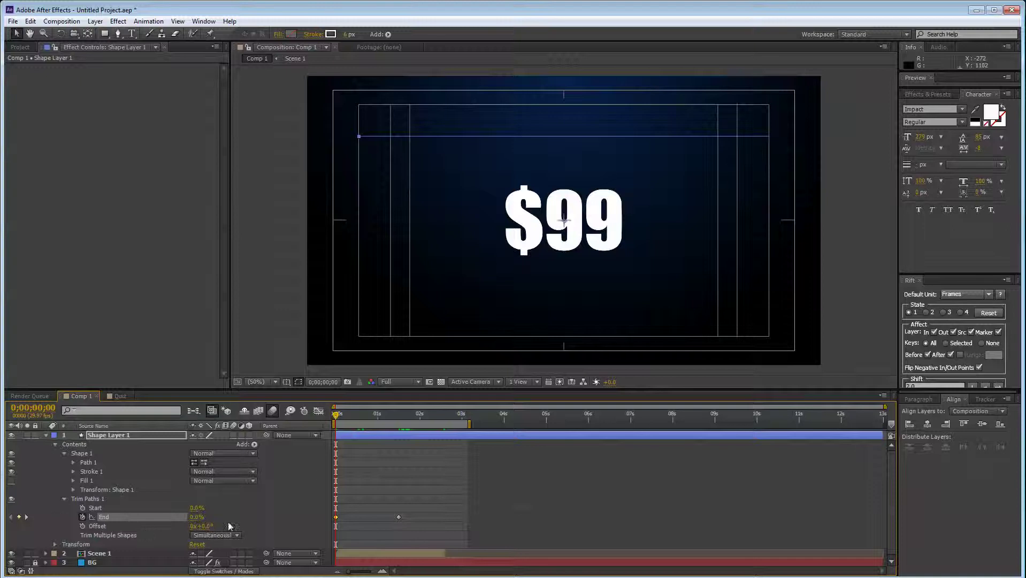
key("F2")
Step: Scrub through the line's reveal and apply Easy Ease to both End keyframes
left_click_drag(337, 416, 395, 415)
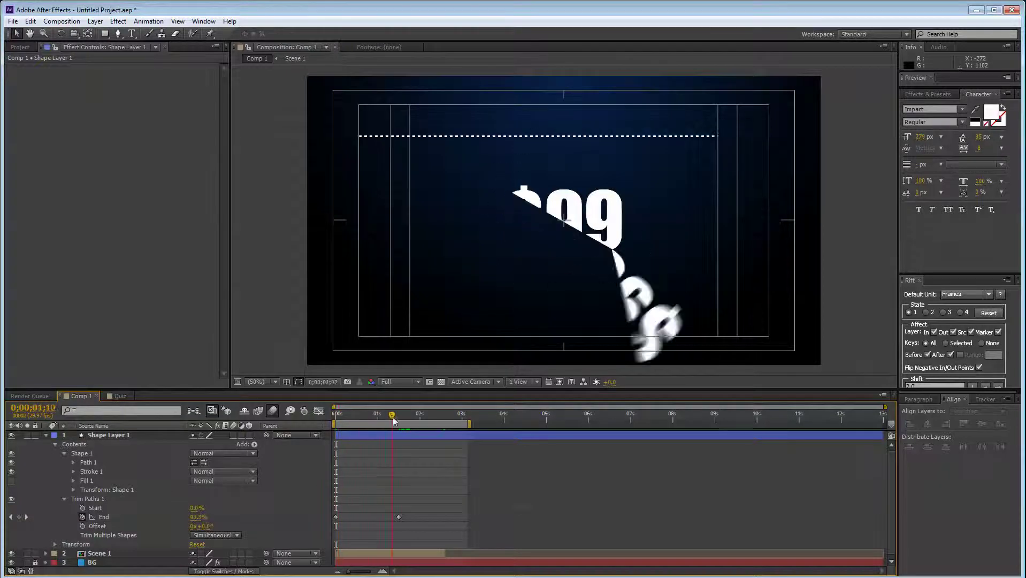
left_click_drag(428, 507, 315, 527)
key("F9")
key("F2")
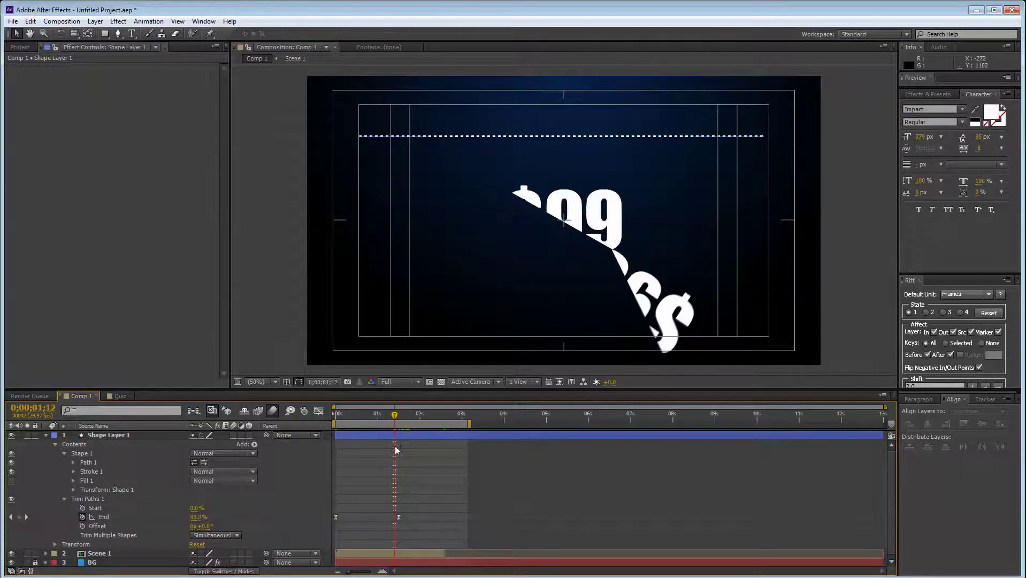
Step: Shift Shape Layer 1 to start where Scene 1 ends, move the work area over the line animation and preview it
left_click_drag(348, 435, 450, 445)
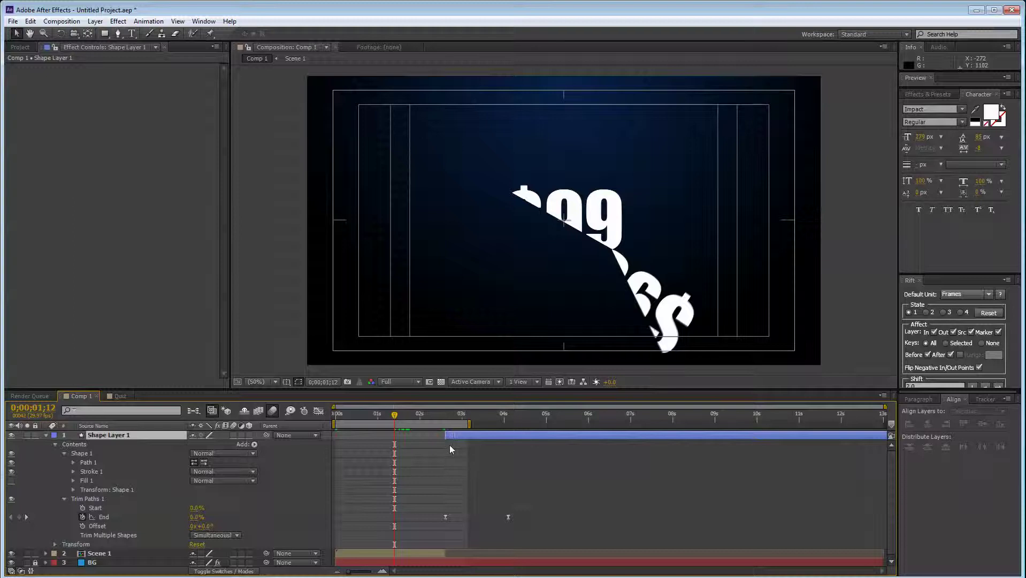
left_click(444, 412)
left_click_drag(340, 428, 463, 435)
key("KP_0")
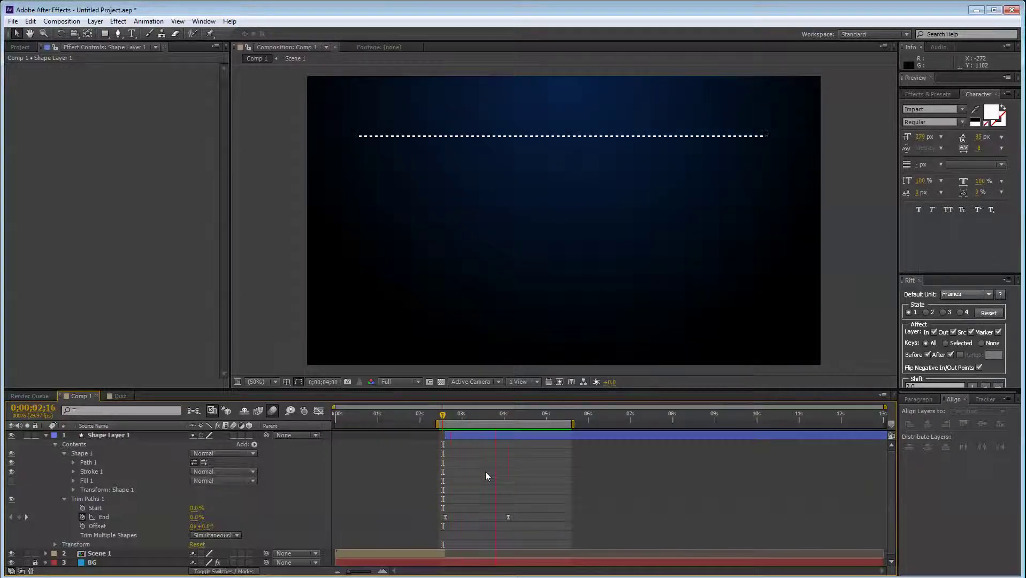
key("space")
Step: Slow the line's reveal by moving its last End keyframe to about 4.5 seconds, previewing the timing
left_click_drag(510, 516, 526, 518)
left_click(534, 518)
key("KP_0")
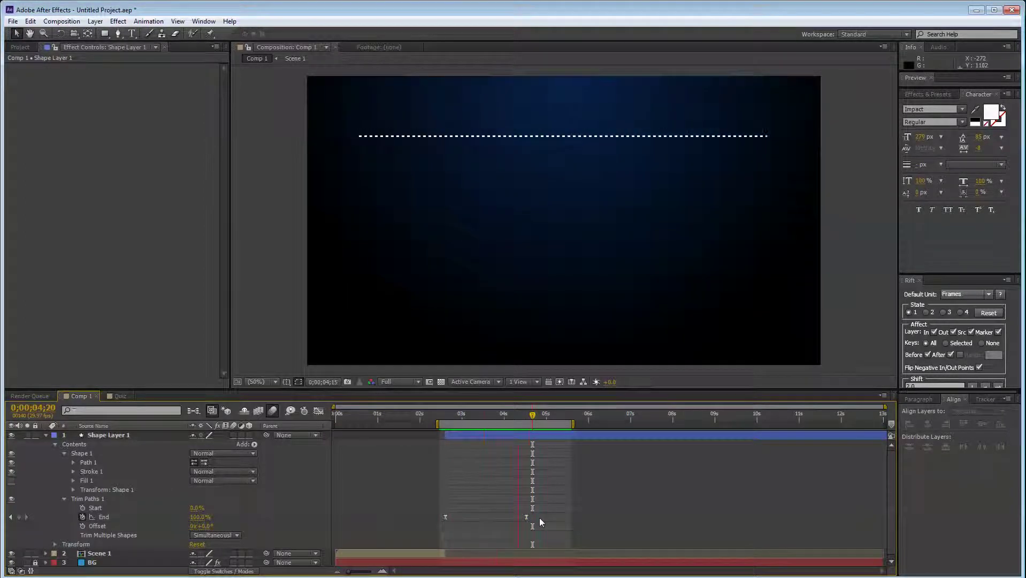
left_click(539, 517)
left_click_drag(526, 517, 522, 517)
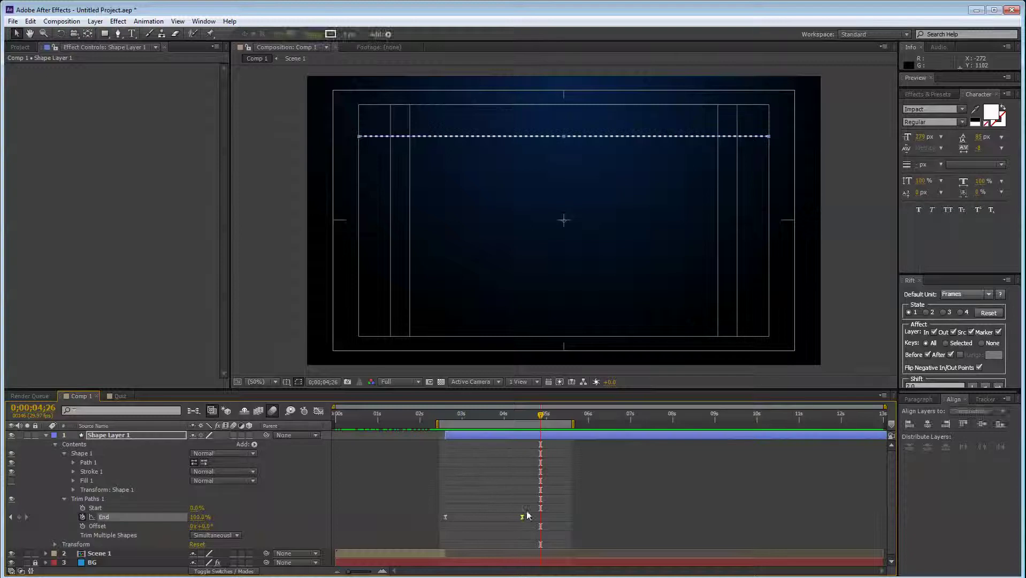
Step: Duplicate Shape Layer 1 and move the copy straight down to form a second dashed line near the frame's lower edge
left_click(451, 437)
key("ctrl+d")
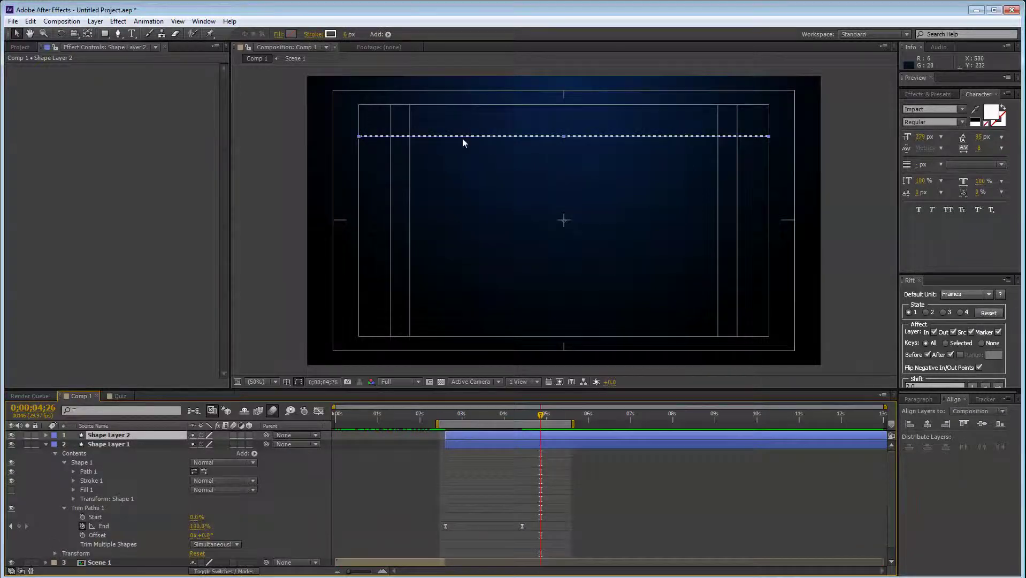
left_click_drag(463, 139, 480, 304)
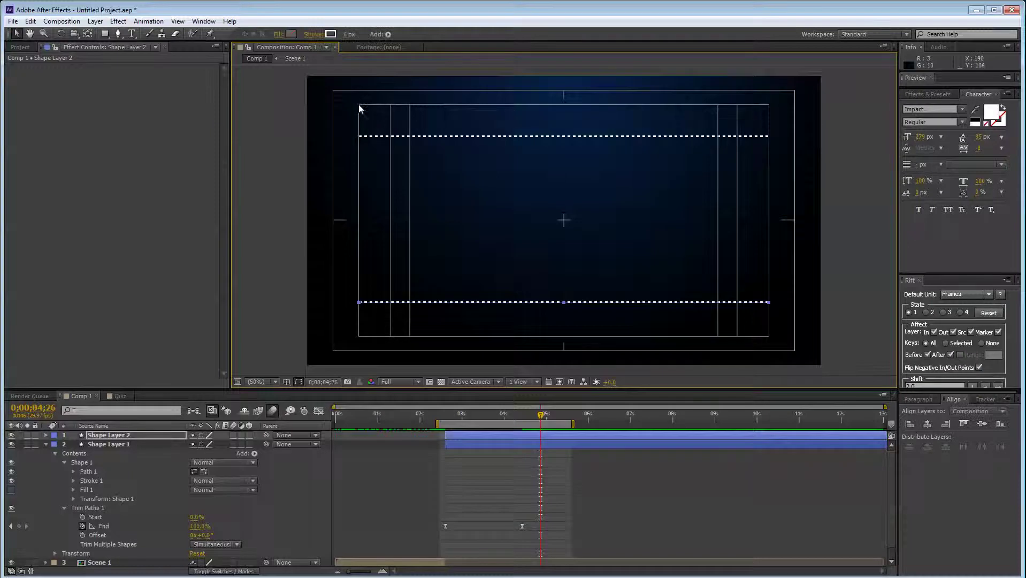
left_click_drag(375, 105, 378, 137)
mouse_move(379, 335)
left_mouse_down()
mouse_move(377, 304)
mouse_move(383, 337)
left_mouse_up()
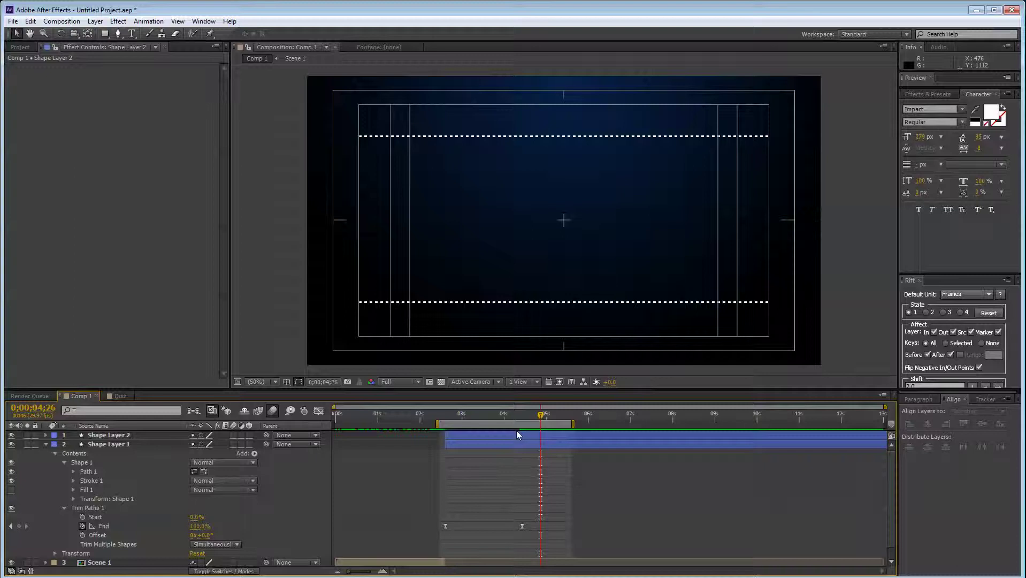
Step: Offset Shape Layer 2 a few frames after Shape Layer 1, checking the staggered line reveals with scrubbing and a preview
left_click(461, 437)
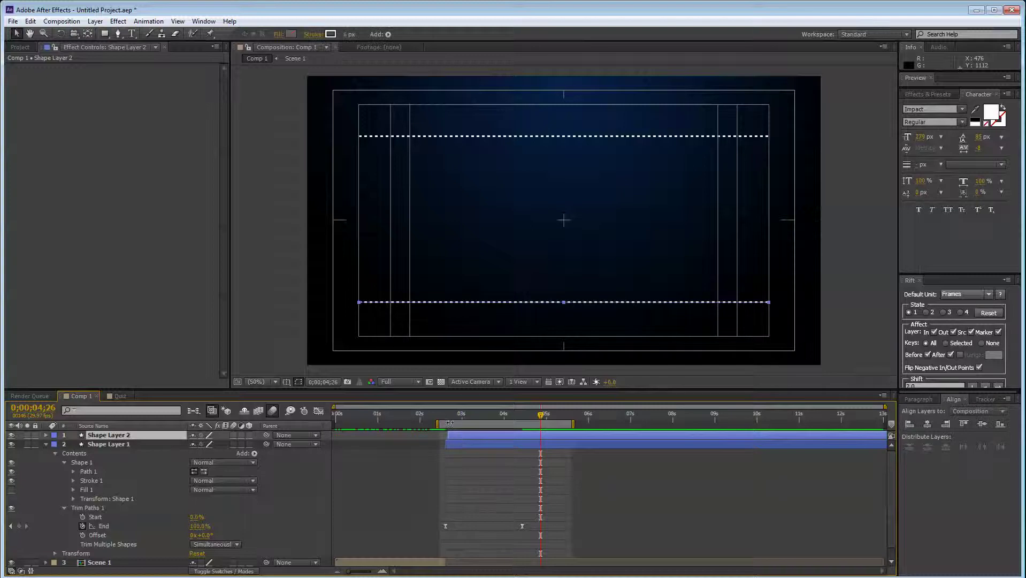
left_click_drag(443, 422, 465, 422)
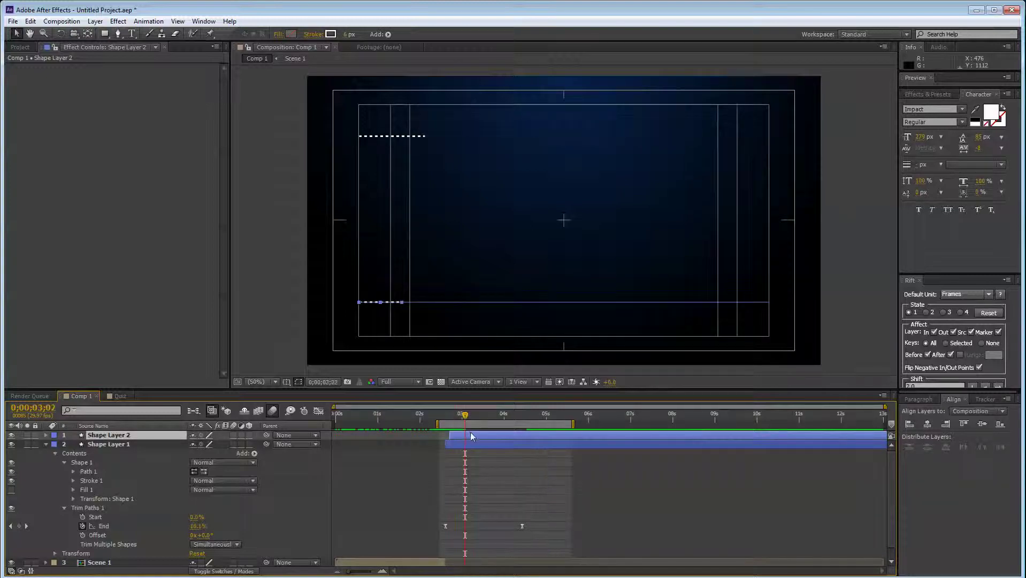
left_click(514, 473)
key("KP_0")
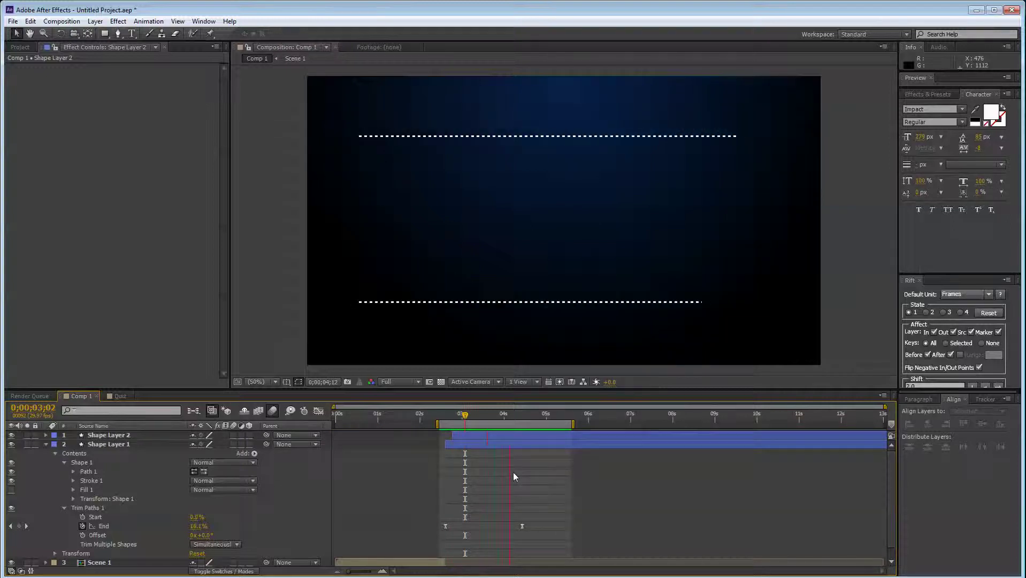
key("space")
Step: At 0;00;02;28, collapse the layer properties and add a two-line text layer reading "NOW JUST" and "$98"
left_click(459, 415)
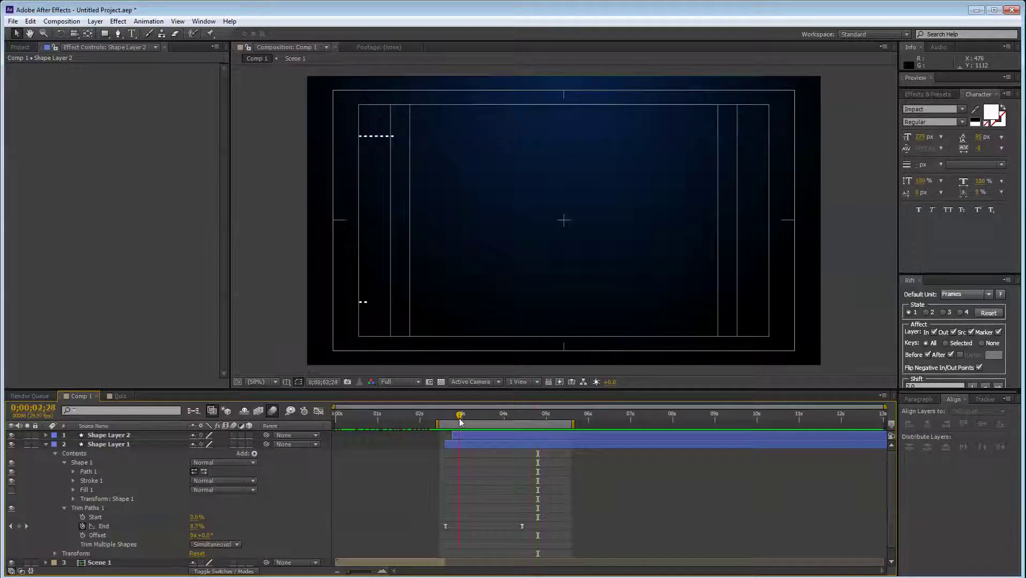
key("ctrl+grave")
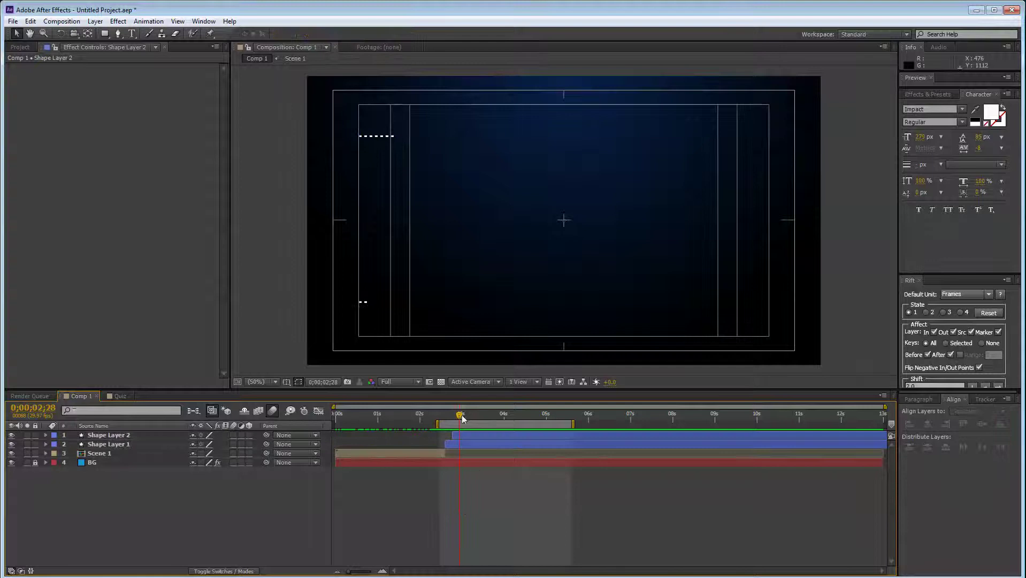
right_click(148, 497)
left_click(150, 512)
left_click(117, 35)
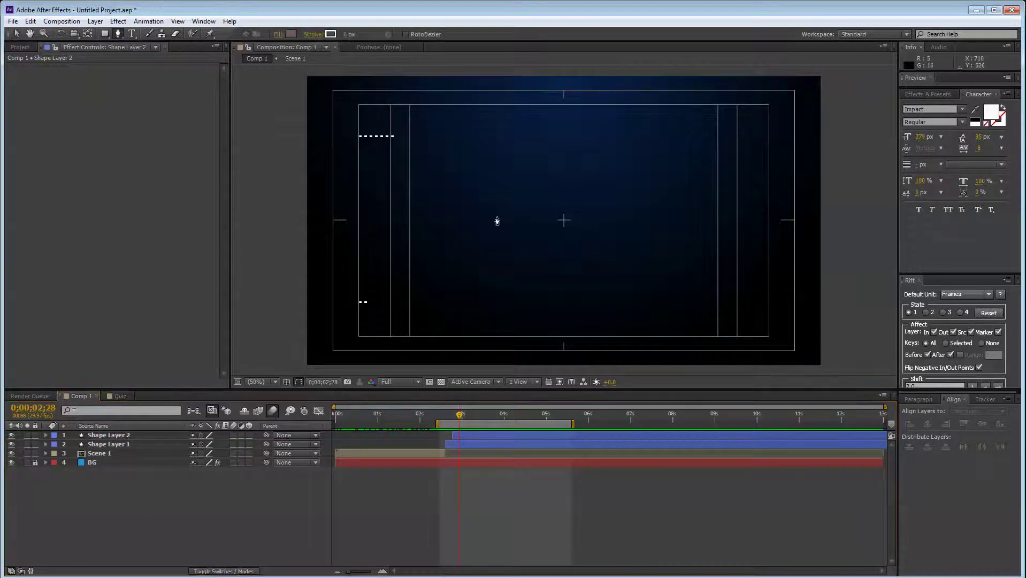
left_click(133, 34)
left_click(491, 212)
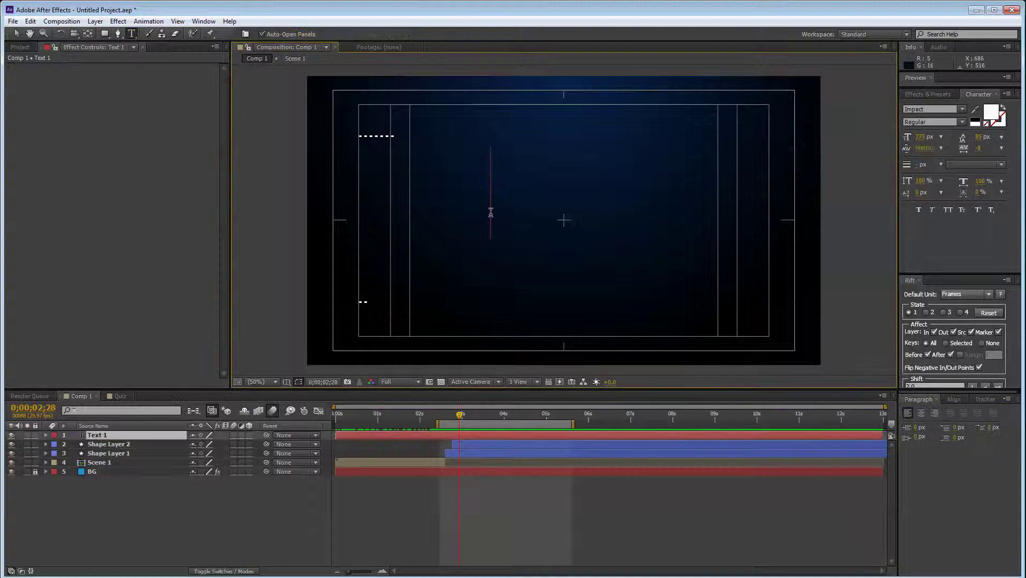
type("NOW JUST")
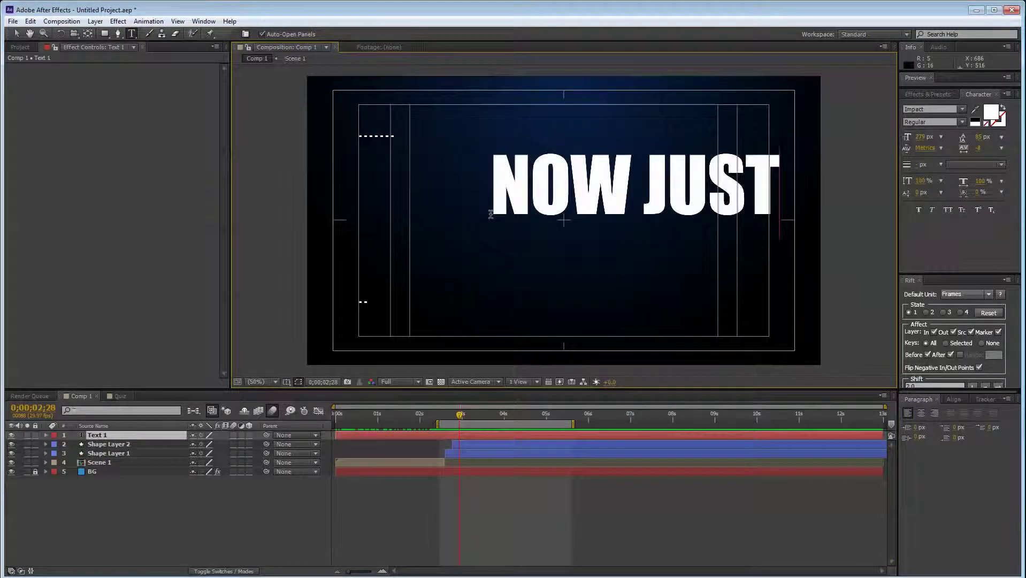
key("Return")
type("$98")
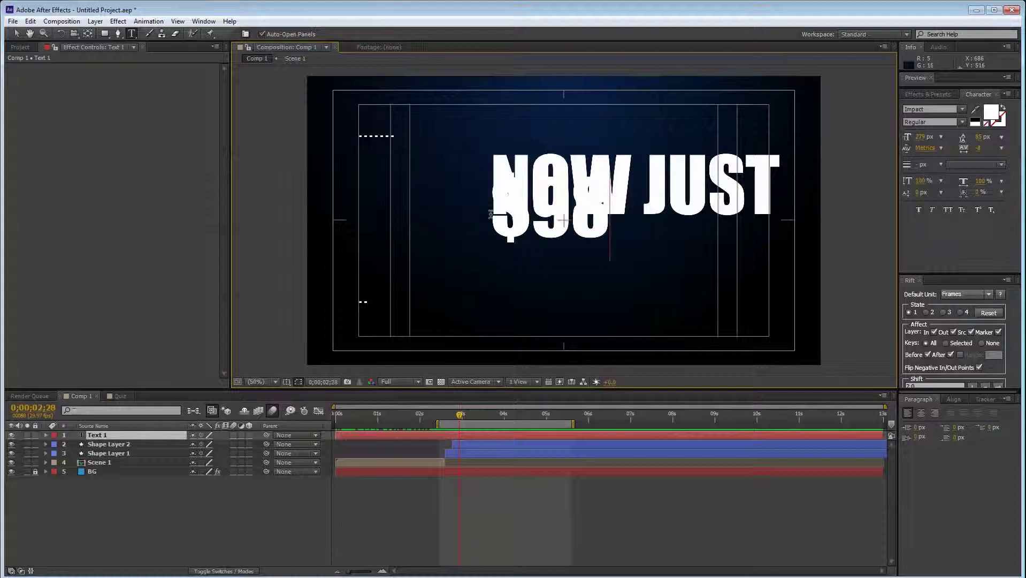
Step: Set the new title's leading to Auto and its tracking to 0
left_click(16, 34)
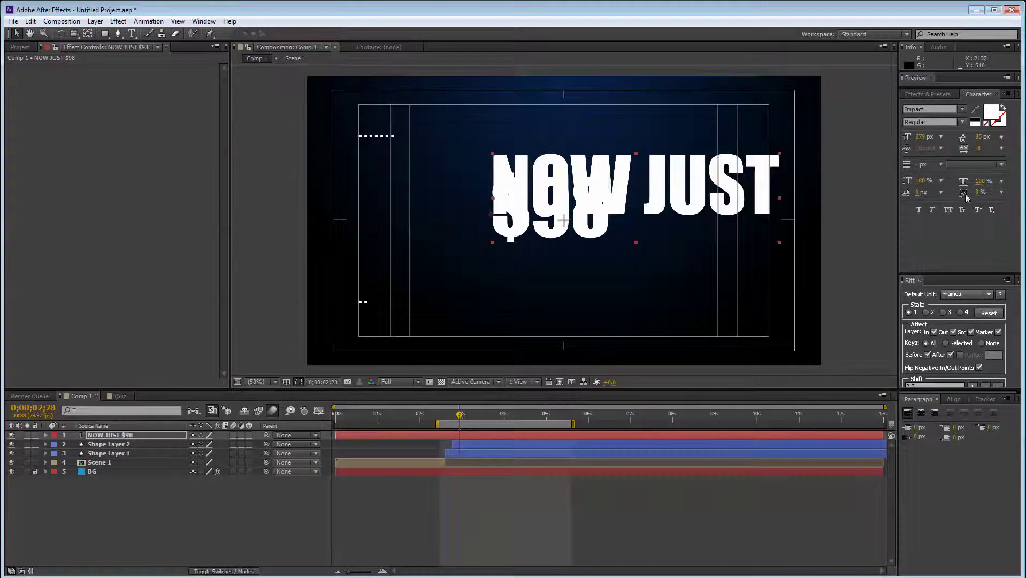
left_click(1002, 137)
left_click(1000, 156)
left_click(1001, 149)
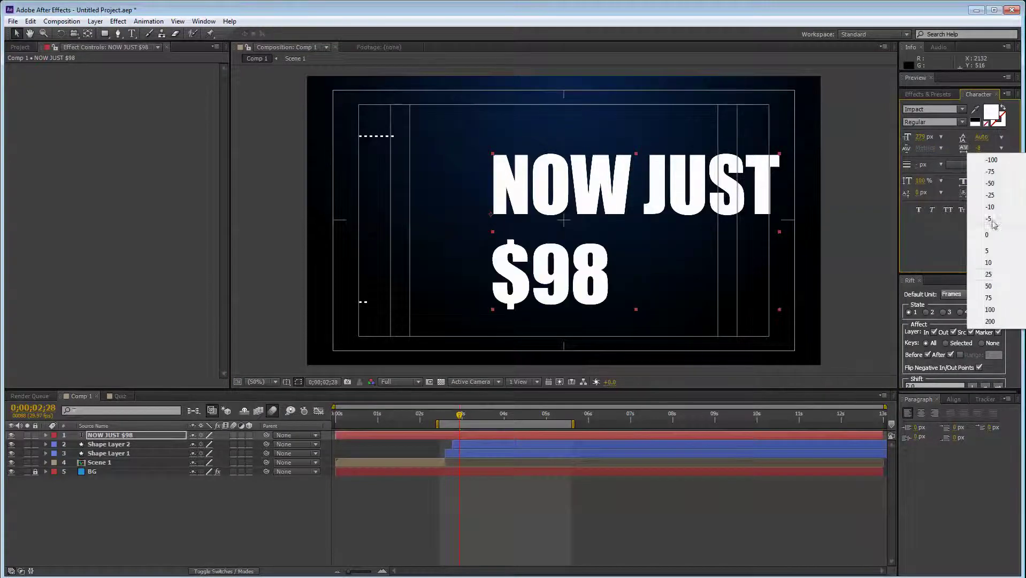
left_click(990, 236)
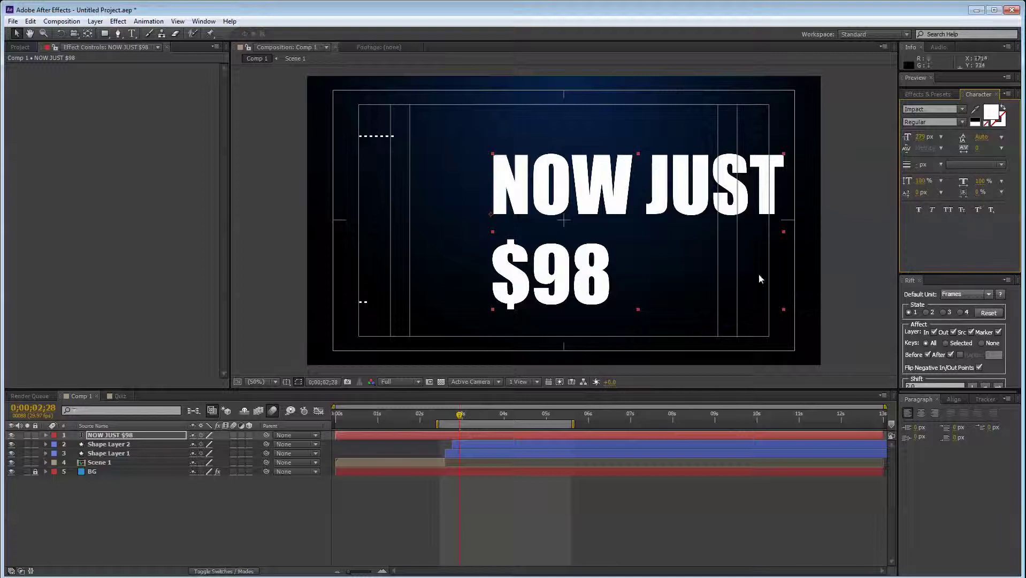
Step: Check the title layout in the Quiz reference, then centre-align the two text lines and reposition the title nearer the frame's middle
left_click(118, 397)
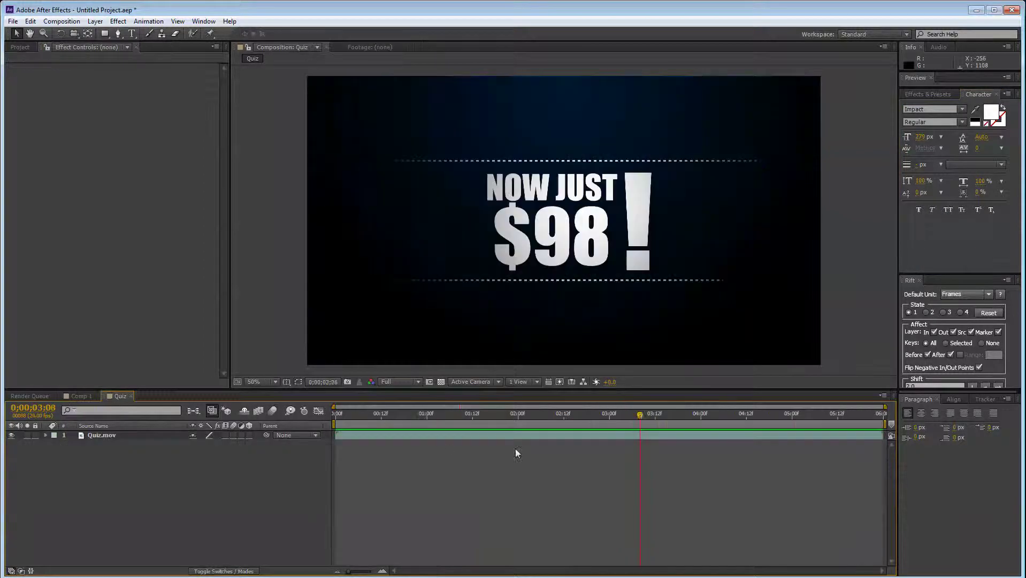
left_click(640, 418)
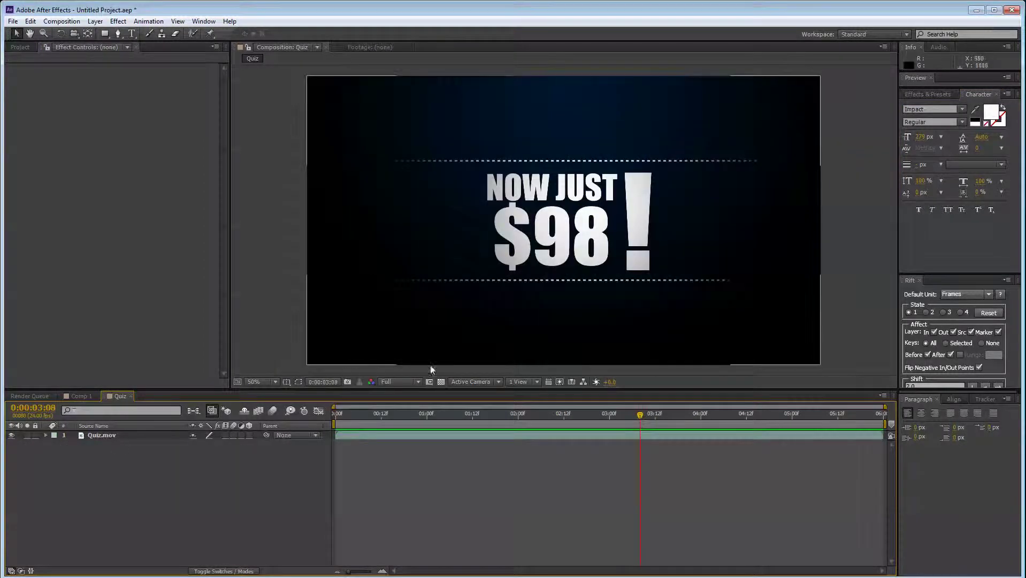
left_click(79, 396)
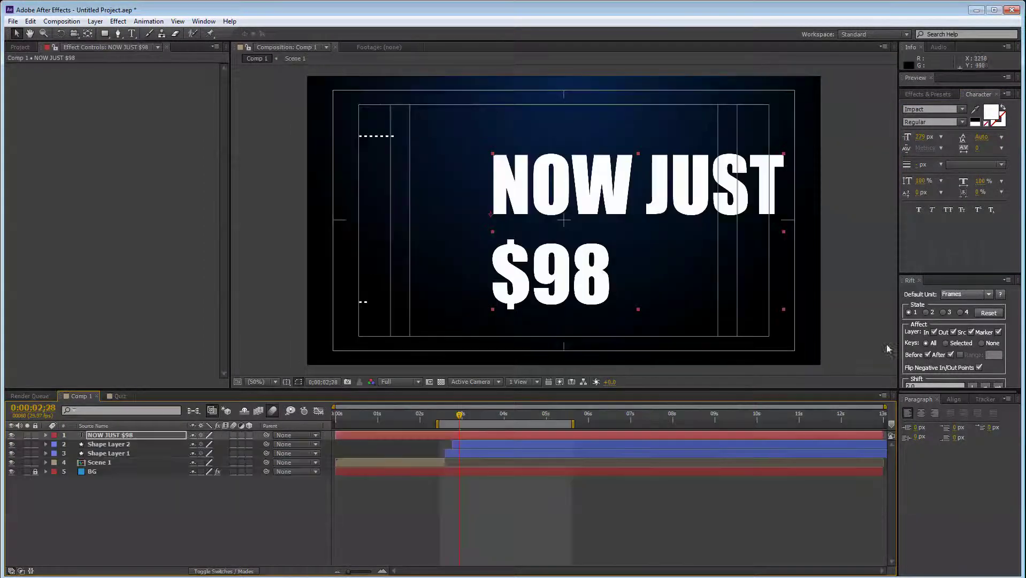
left_click_drag(501, 191, 607, 207)
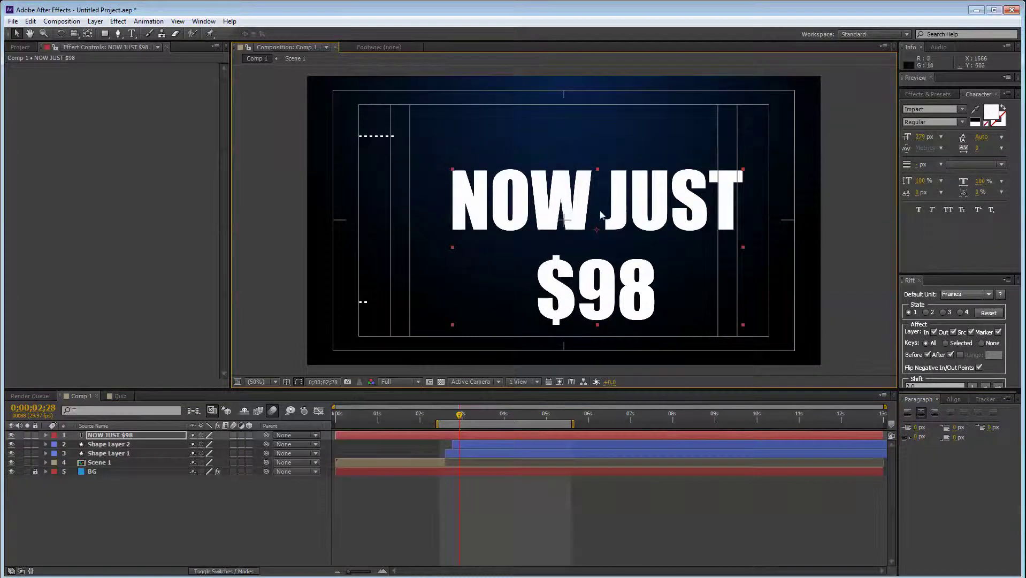
Step: Reduce the "NOW JUST" line's font size to 116 px so it matches the width of "$98"
double_click(603, 214)
left_click_drag(449, 208, 753, 211)
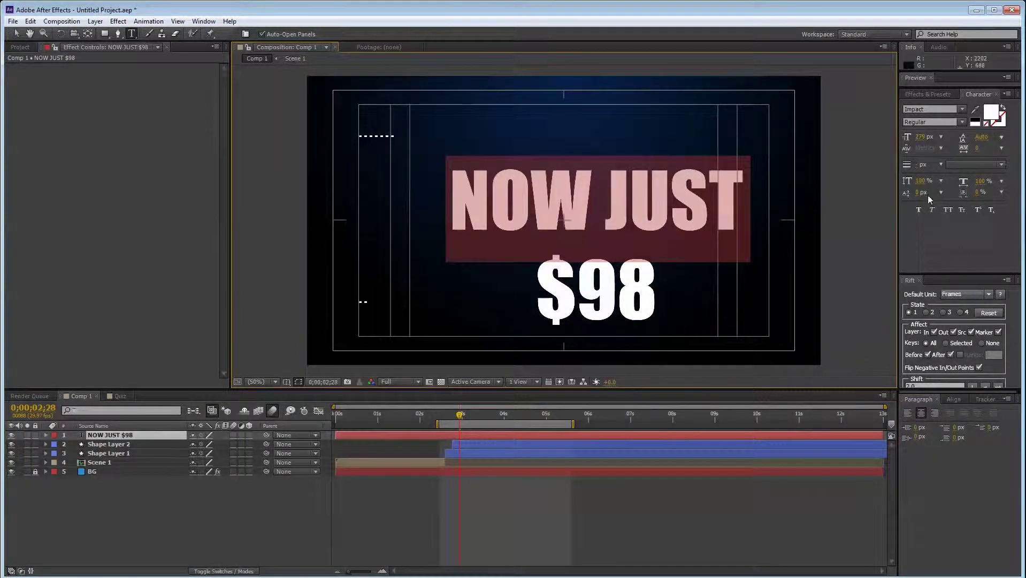
left_click_drag(922, 141, 851, 156)
mouse_move(981, 137)
left_mouse_down()
mouse_move(959, 140)
mouse_move(986, 140)
left_mouse_up()
key("ctrl+z")
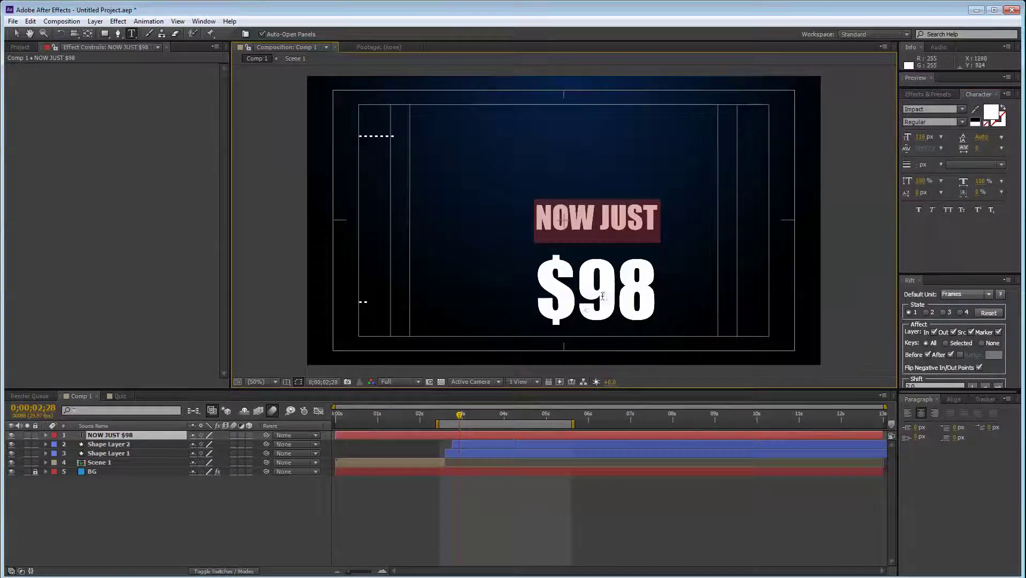
Step: Tighten the leading of the "$98" line to 256 px
left_click_drag(661, 284, 505, 282)
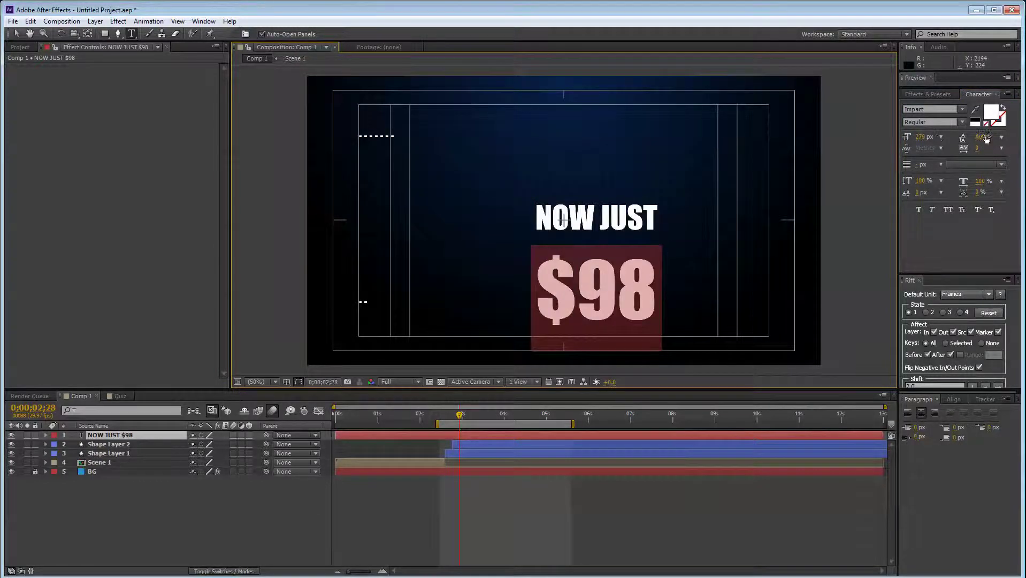
left_click_drag(988, 139, 1017, 140)
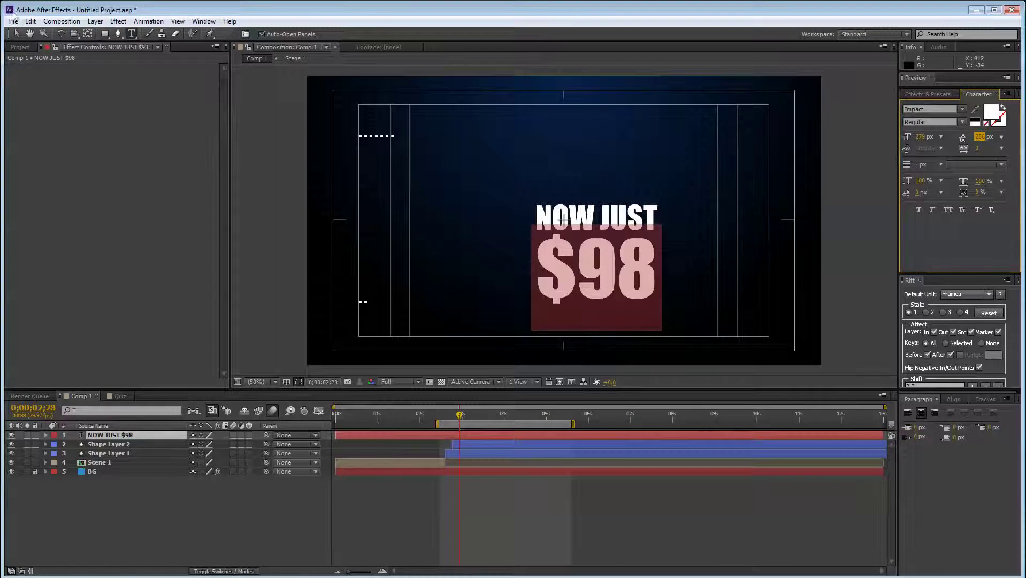
left_click(16, 33)
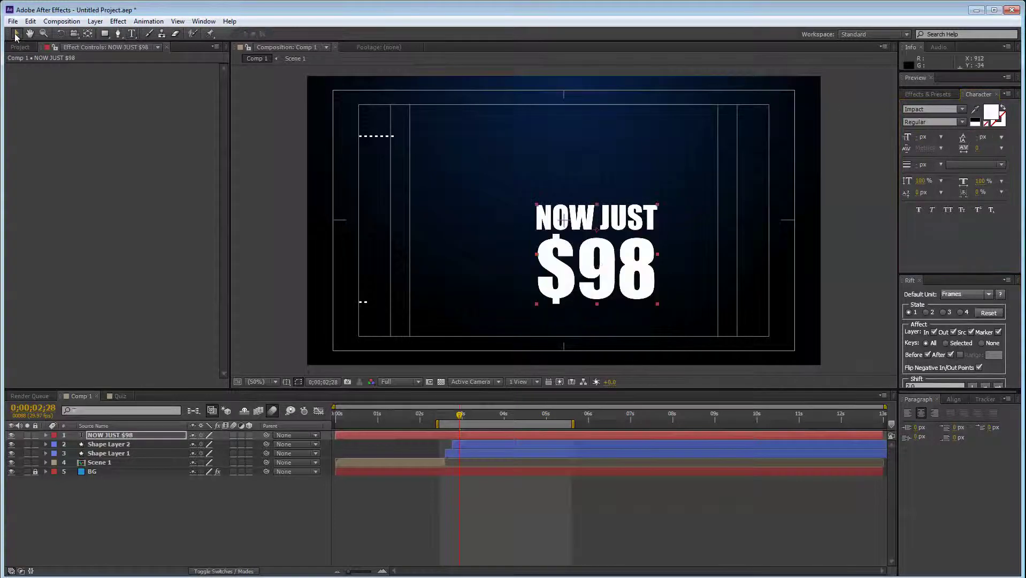
Step: Compare the title with the Quiz reference, then align it to the composition's horizontal and vertical centre
left_click(120, 396)
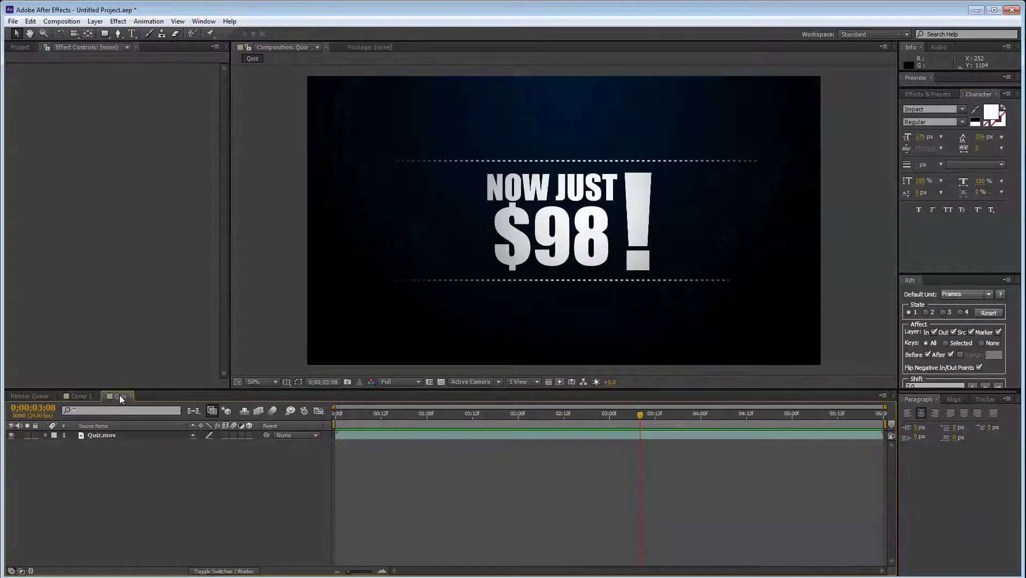
left_click(73, 399)
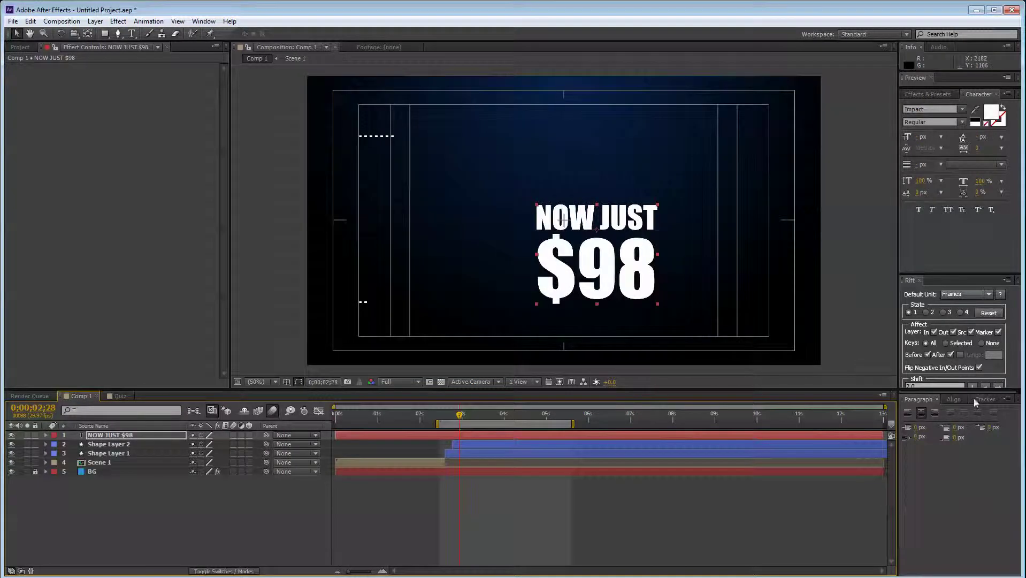
left_click(955, 399)
left_click(928, 423)
left_click(982, 423)
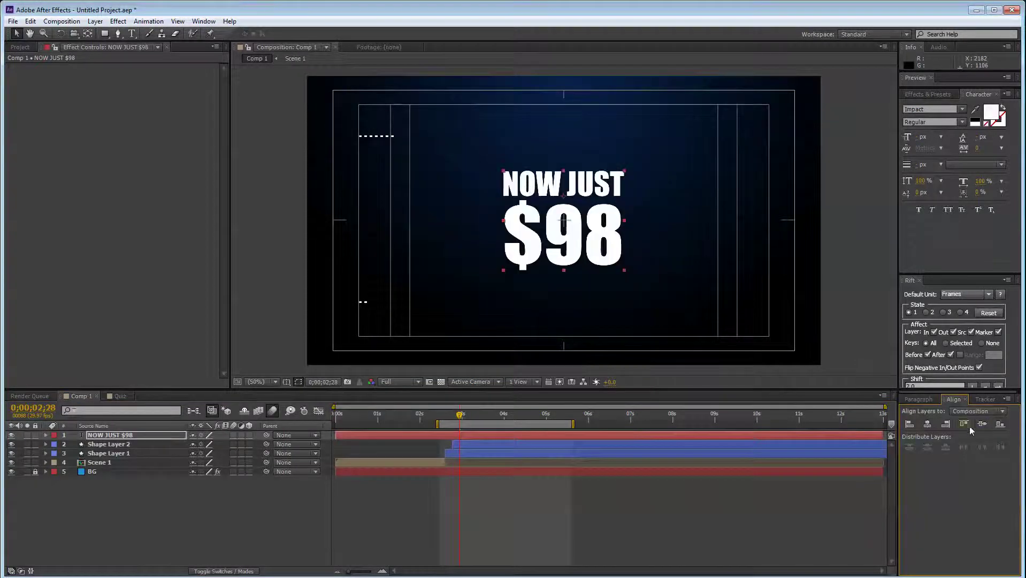
Step: Enable motion blur and 3D on the NOW JUST $98 title and both shape layers
left_click(154, 493)
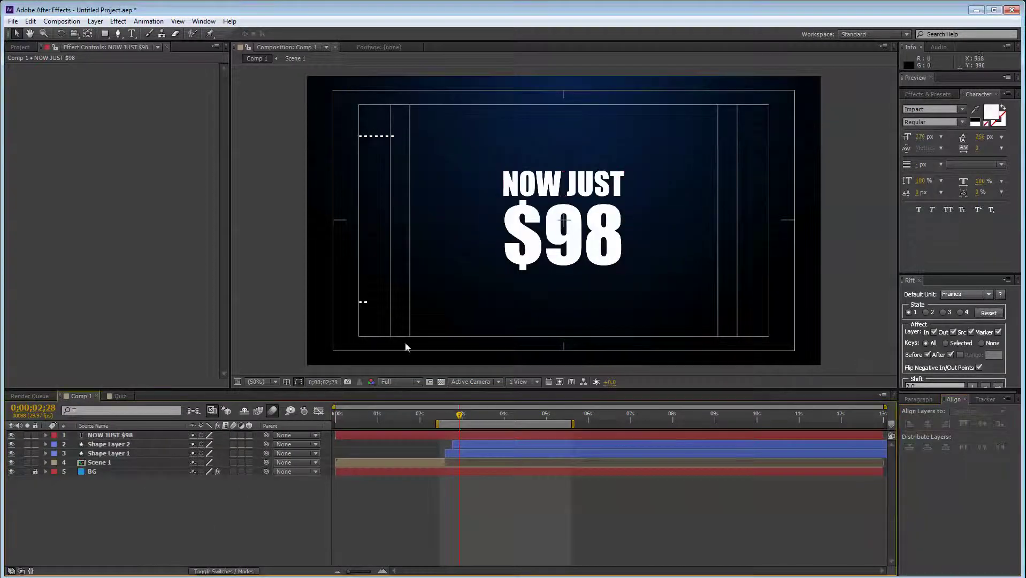
left_click(233, 444)
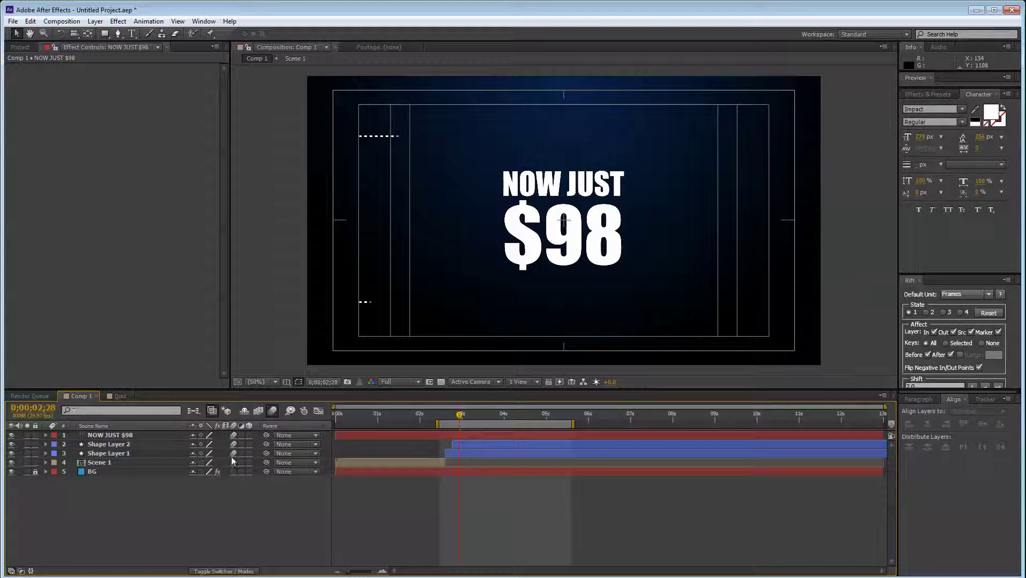
left_click(249, 435)
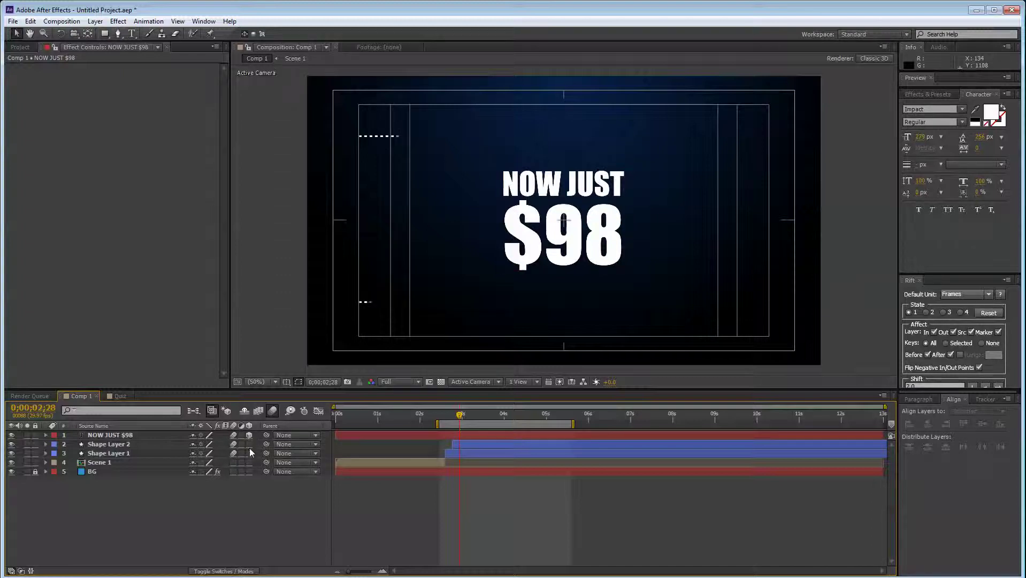
Step: At 0;00;04;12, add a separate "!" text layer and place it just to the right of "$98"
left_click_drag(460, 415, 509, 422)
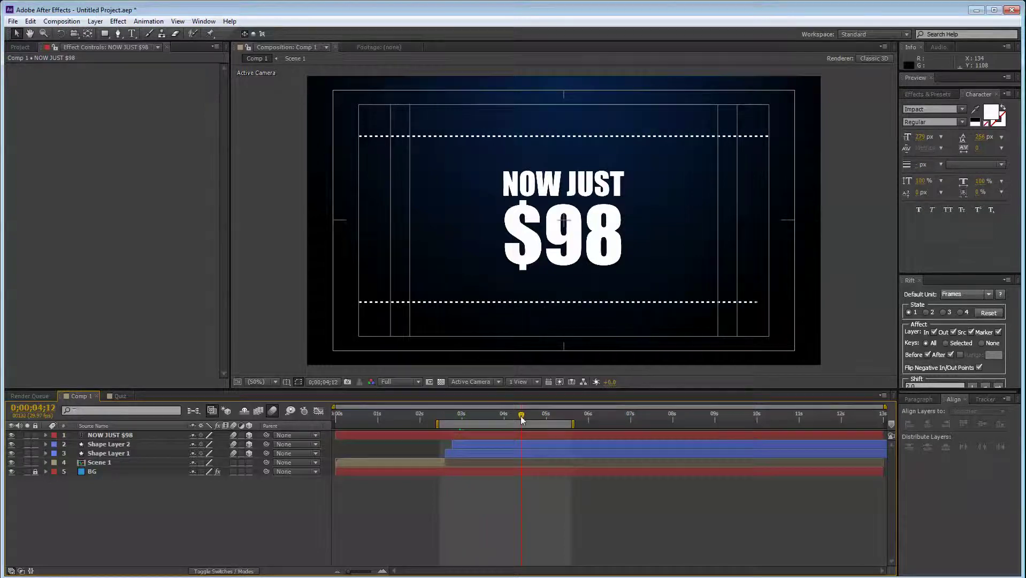
right_click(207, 515)
mouse_move(282, 398)
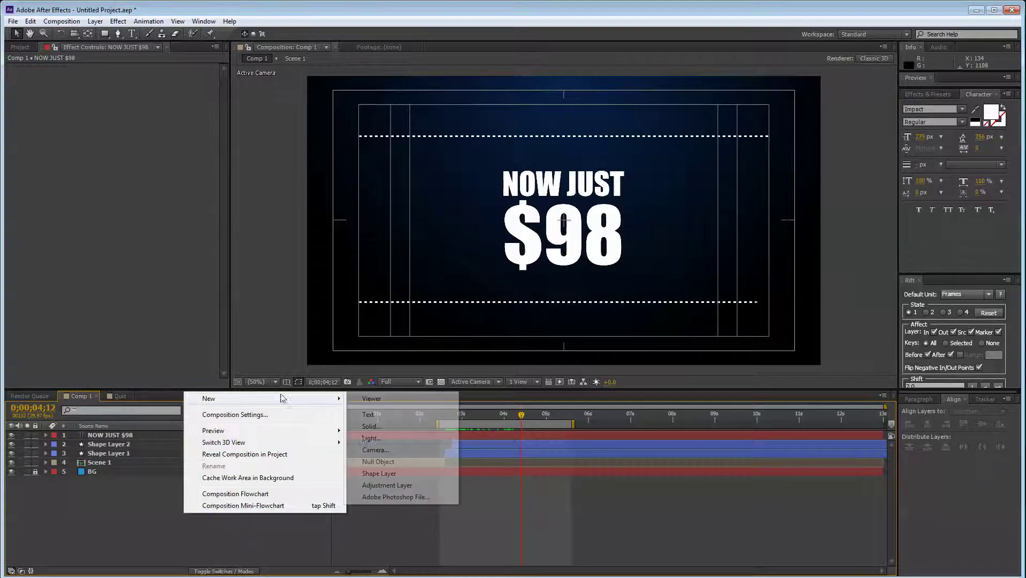
left_click(373, 417)
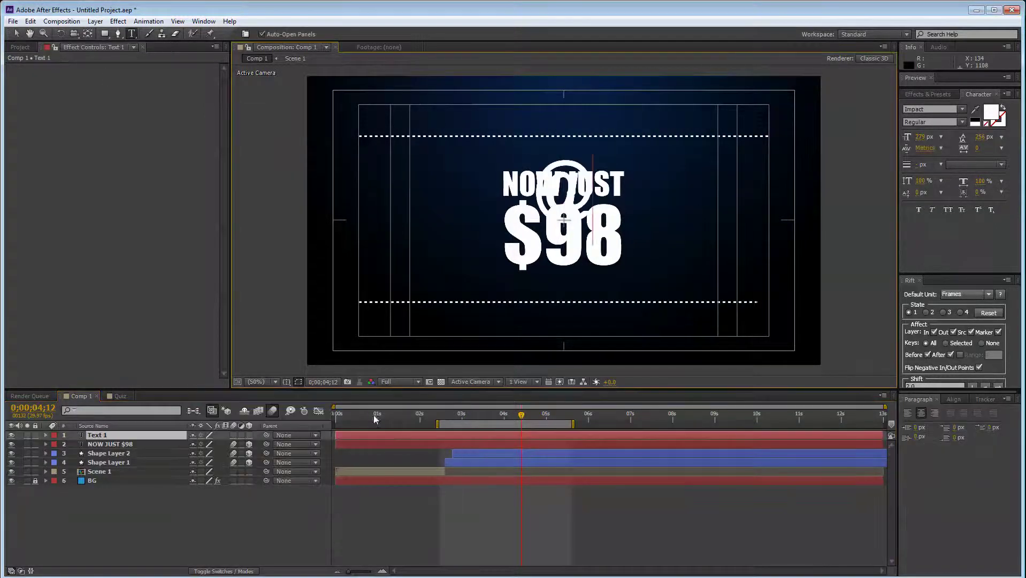
type("!")
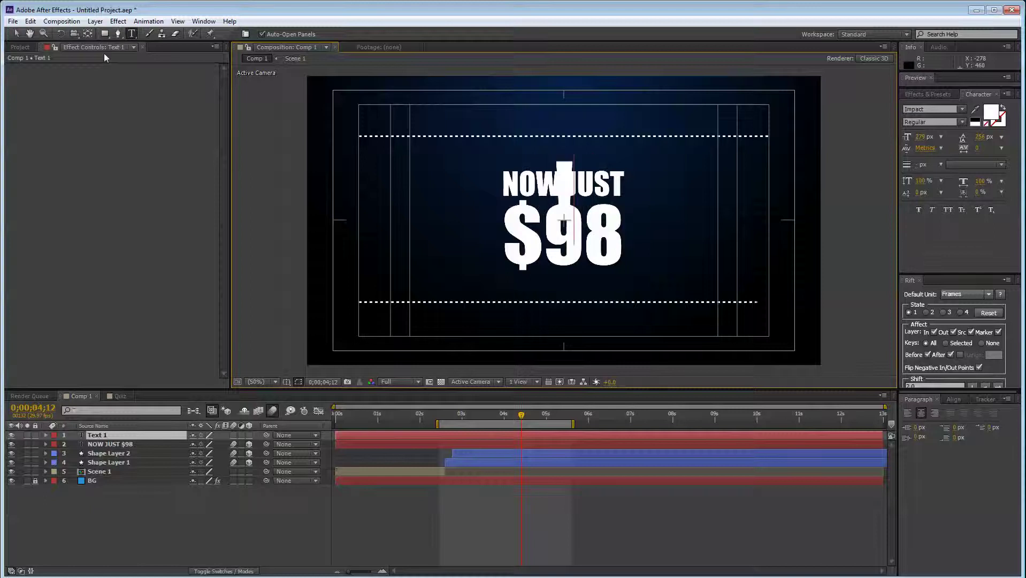
left_click(16, 33)
left_click_drag(573, 168, 647, 198)
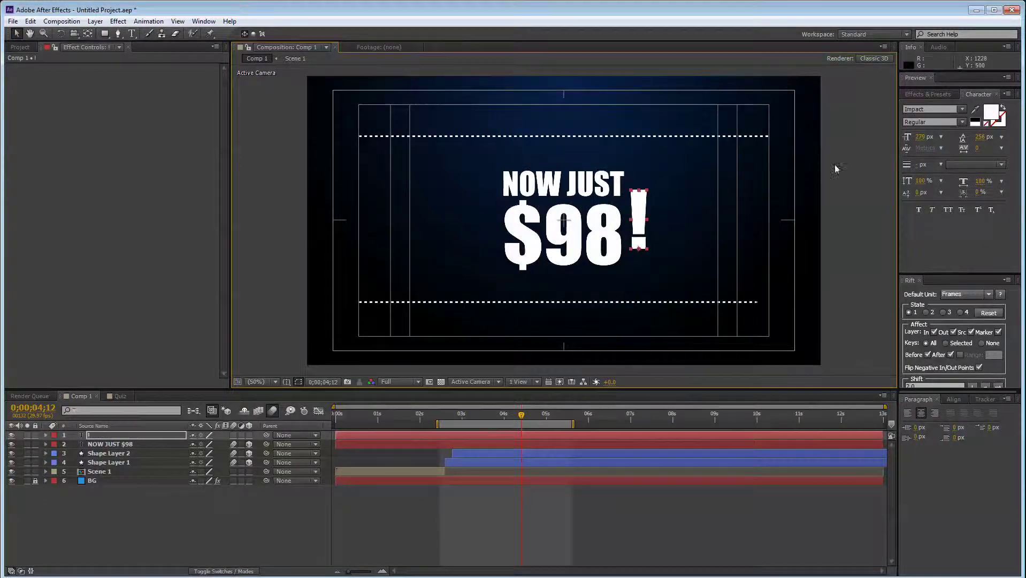
Step: Enlarge the "!" layer to a font size of 431 px and lower it to sit beside "$98"
left_click_drag(928, 139, 974, 133)
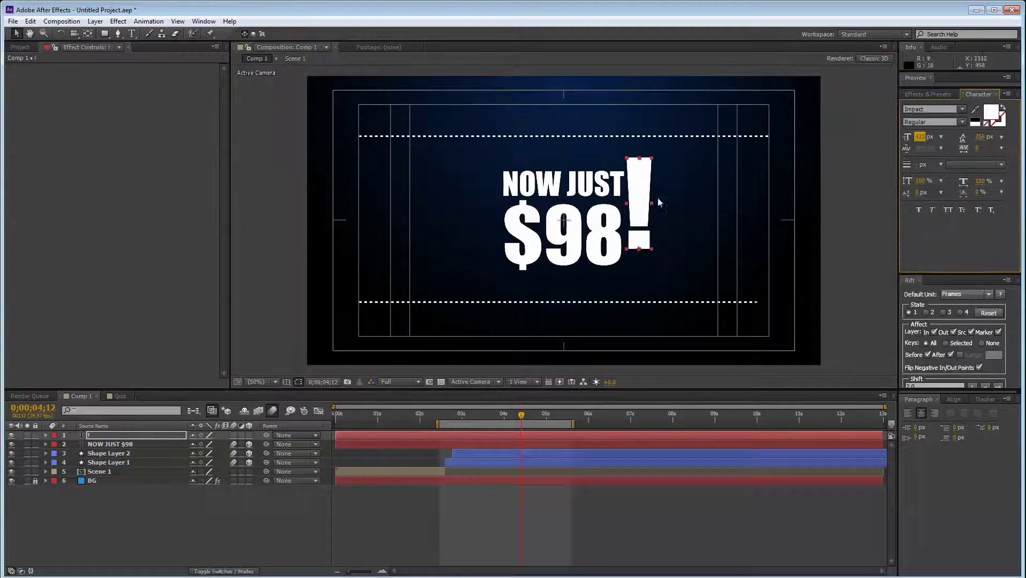
left_click_drag(648, 194, 651, 208)
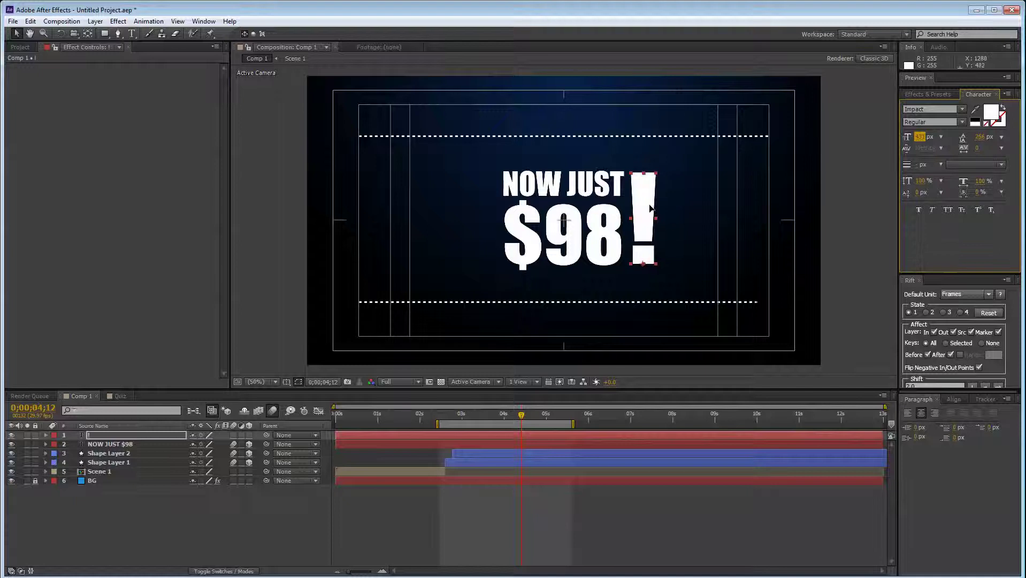
left_click(706, 241)
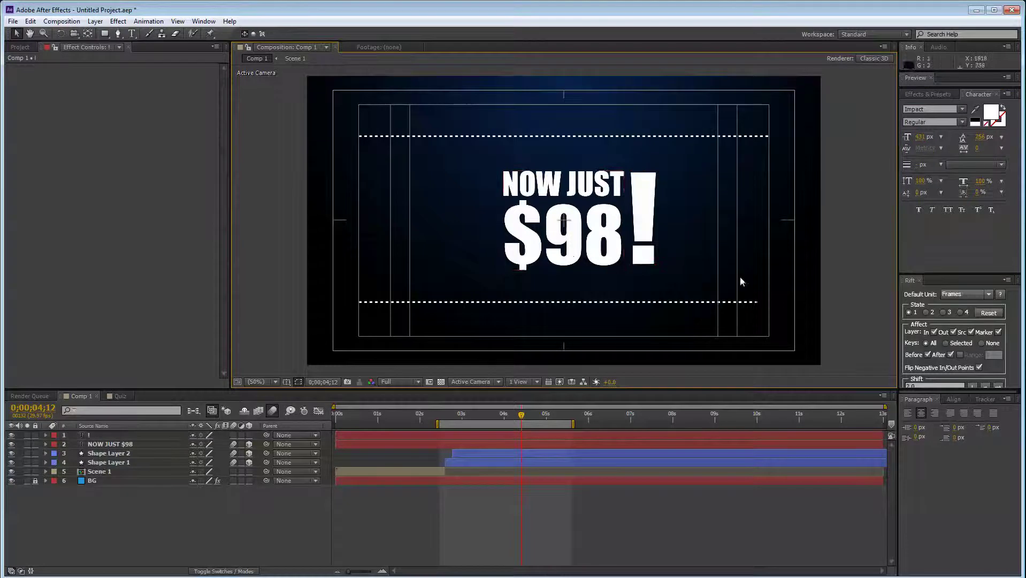
Step: Select the "!" and NOW JUST $98 layers and shift both left so the whole title is centred in the frame
left_click(578, 246)
left_click(645, 197, "shift")
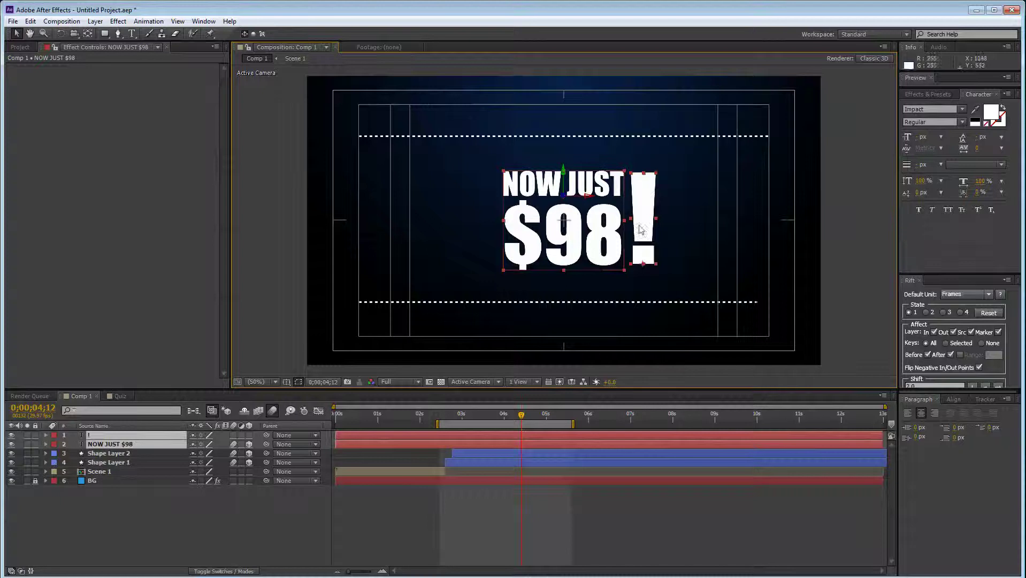
left_click(316, 260)
left_click_drag(709, 159, 469, 267)
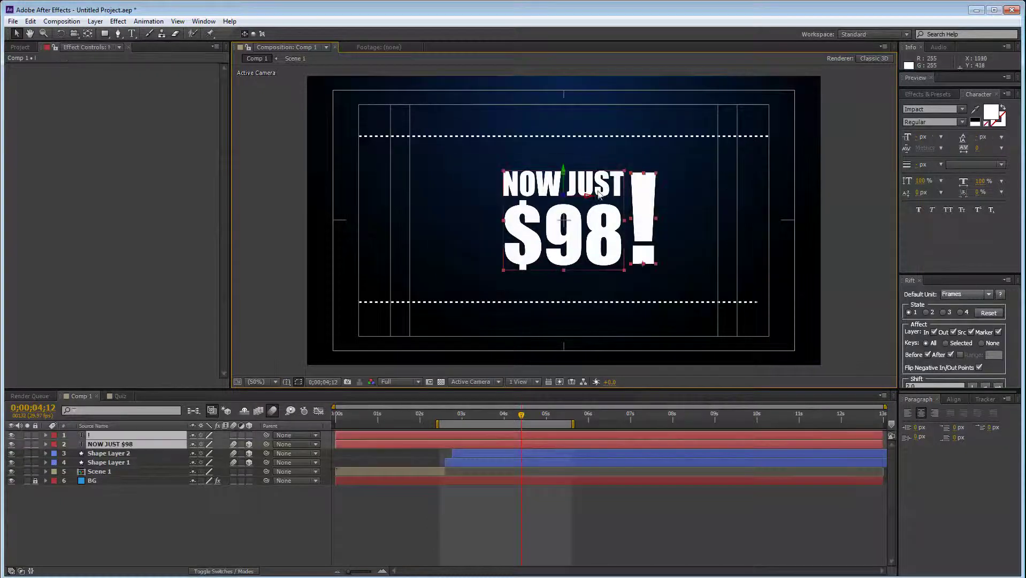
left_click_drag(612, 185, 591, 184)
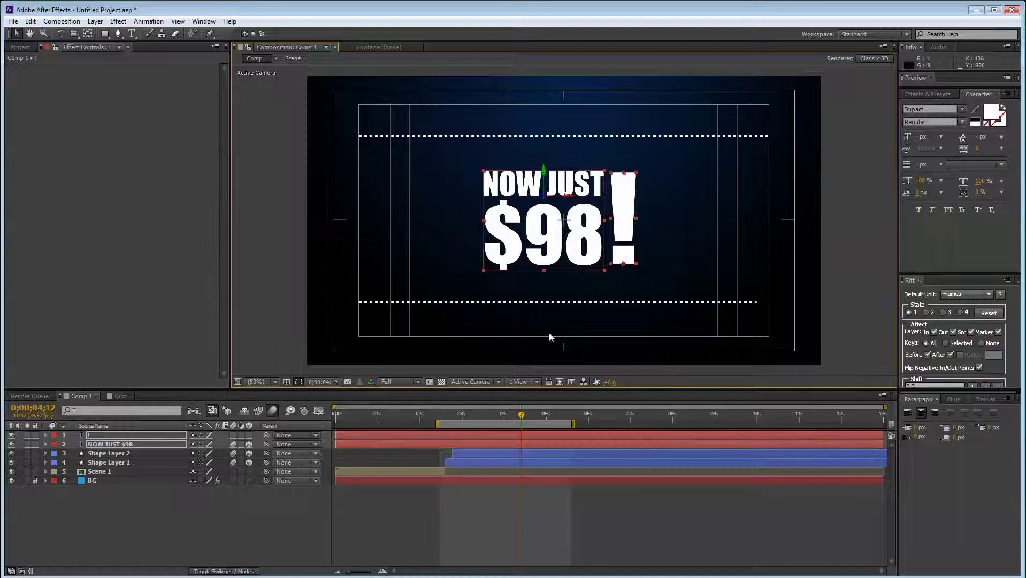
left_click(676, 270)
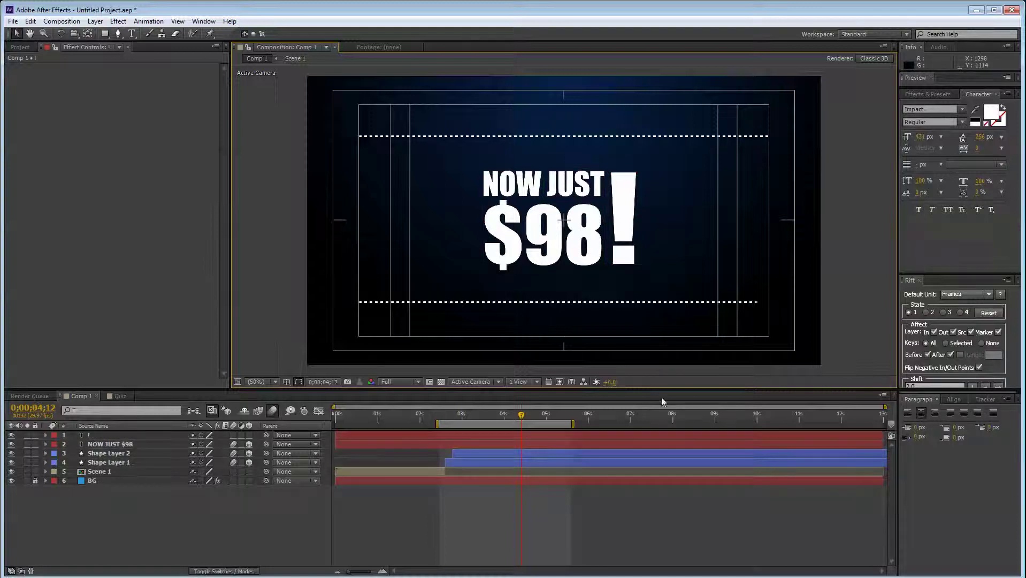
left_click(285, 383)
left_click(311, 393)
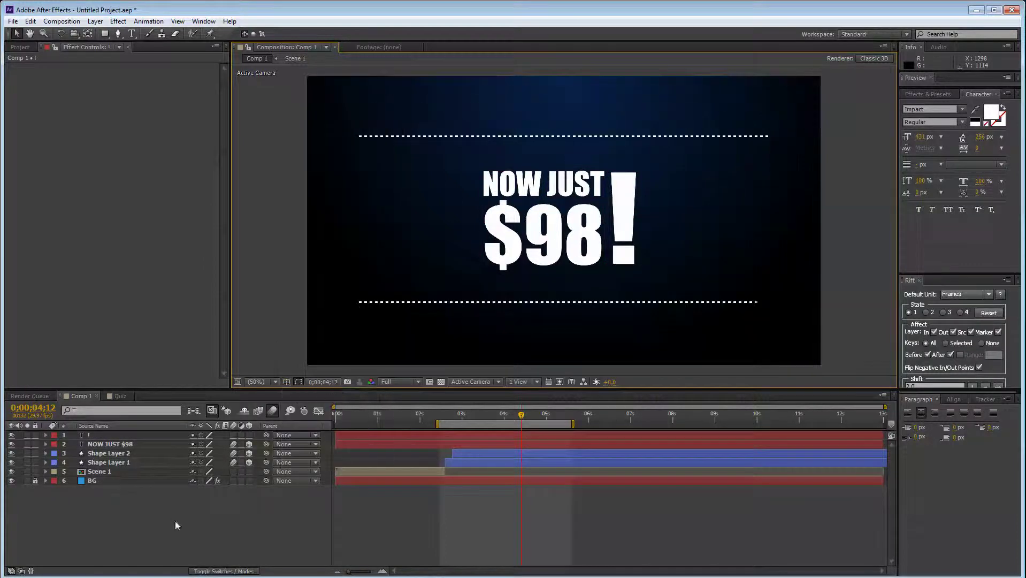
left_click(28, 453)
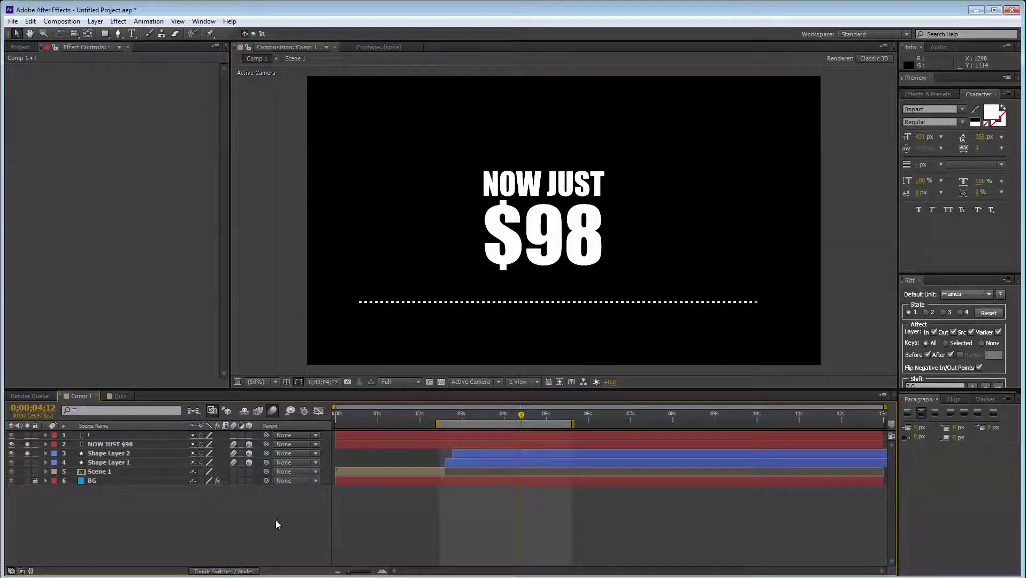
left_click_drag(406, 133, 713, 290)
left_click_drag(569, 196, 585, 196)
left_click(286, 382)
left_click(324, 395)
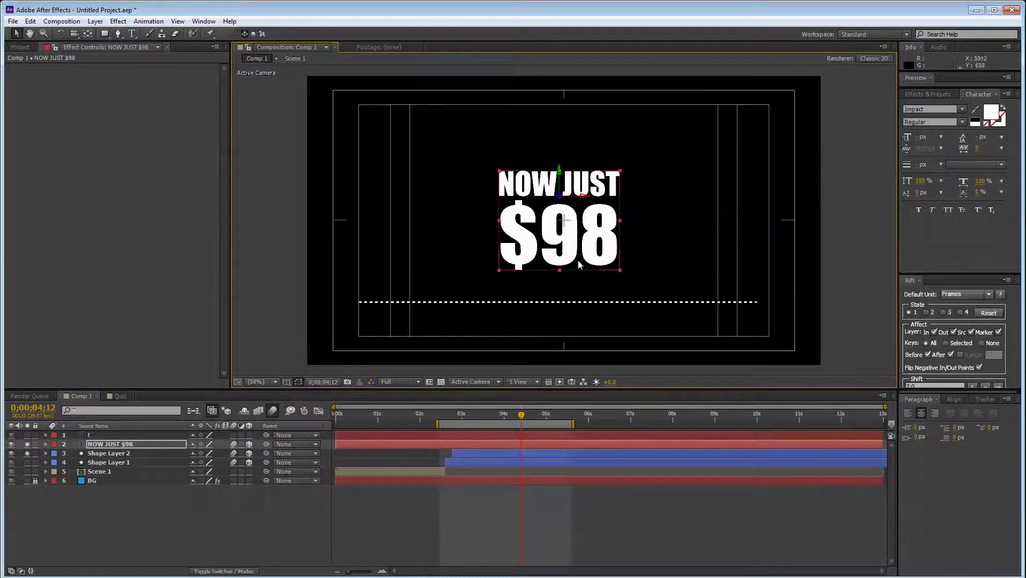
left_click_drag(588, 243, 591, 200)
key("ctrl+z")
key("ctrl+z")
left_click(89, 534)
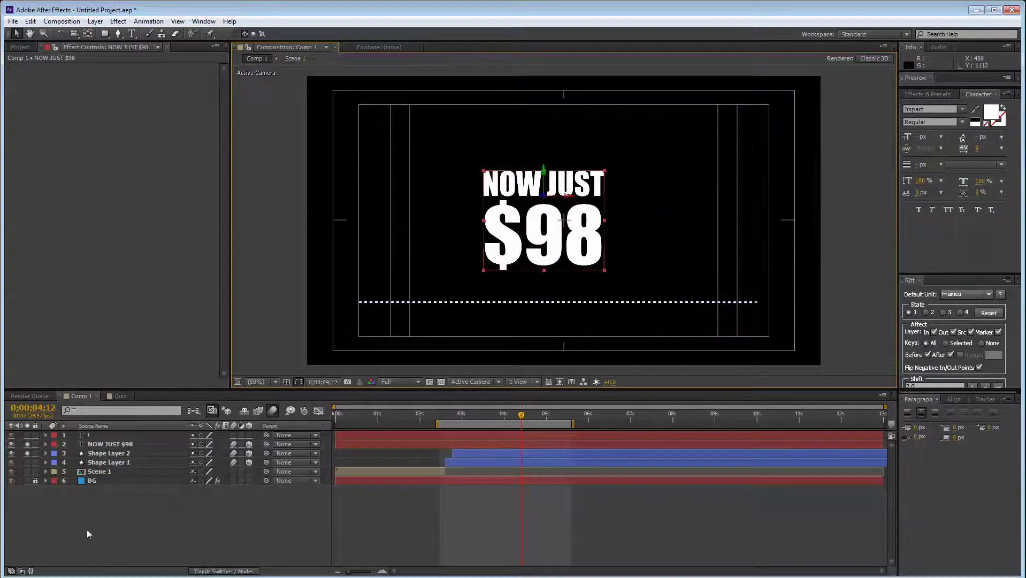
Step: Isolate the "!" and NOW JUST $98 layers, nudge them slightly up together, and restore the view of all layers
left_click(28, 435)
left_click(27, 453)
left_click(103, 444)
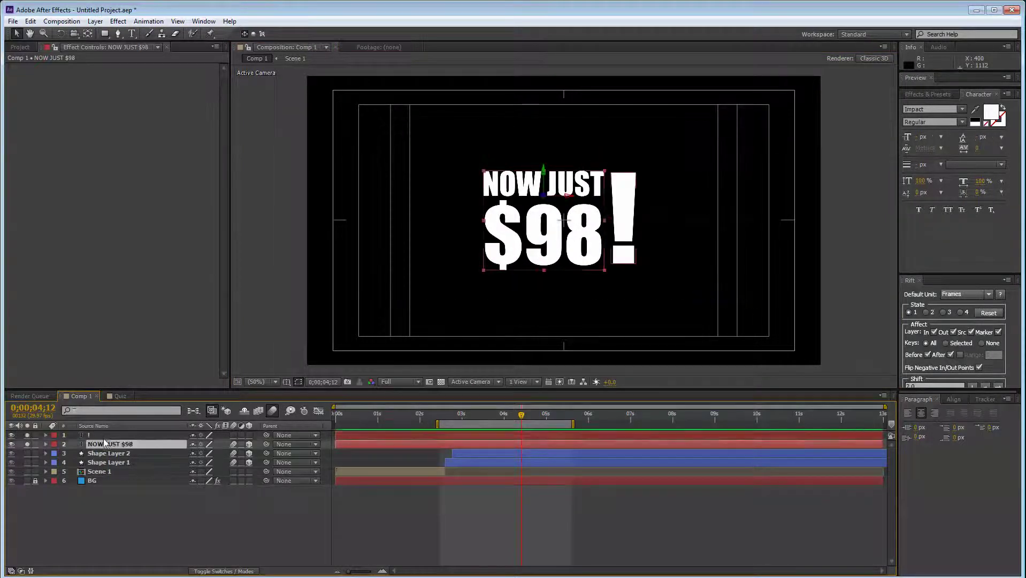
left_click(103, 436, "ctrl")
left_click_drag(561, 275, 570, 313)
key("ctrl+z")
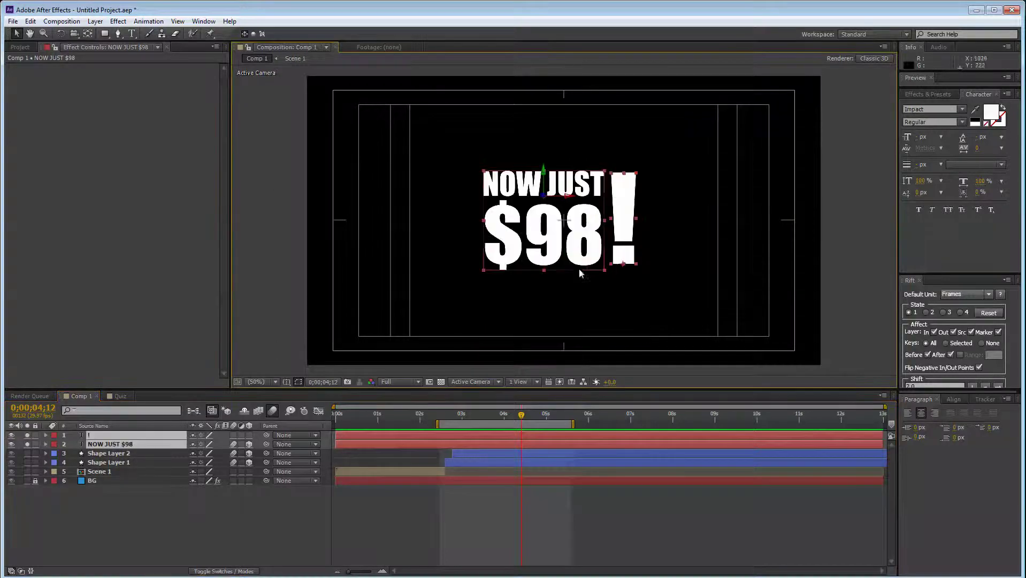
key("Left")
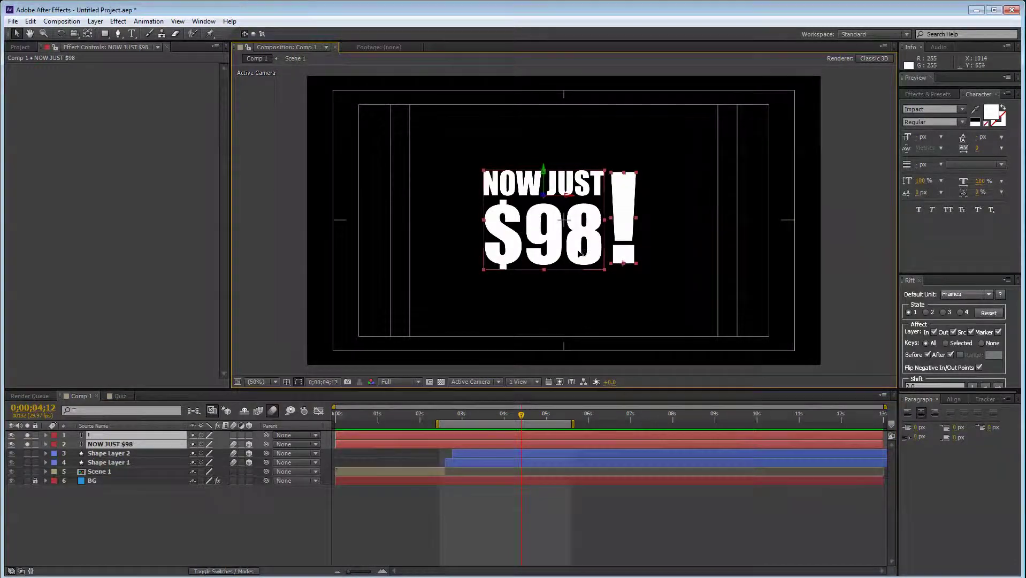
left_click(572, 295)
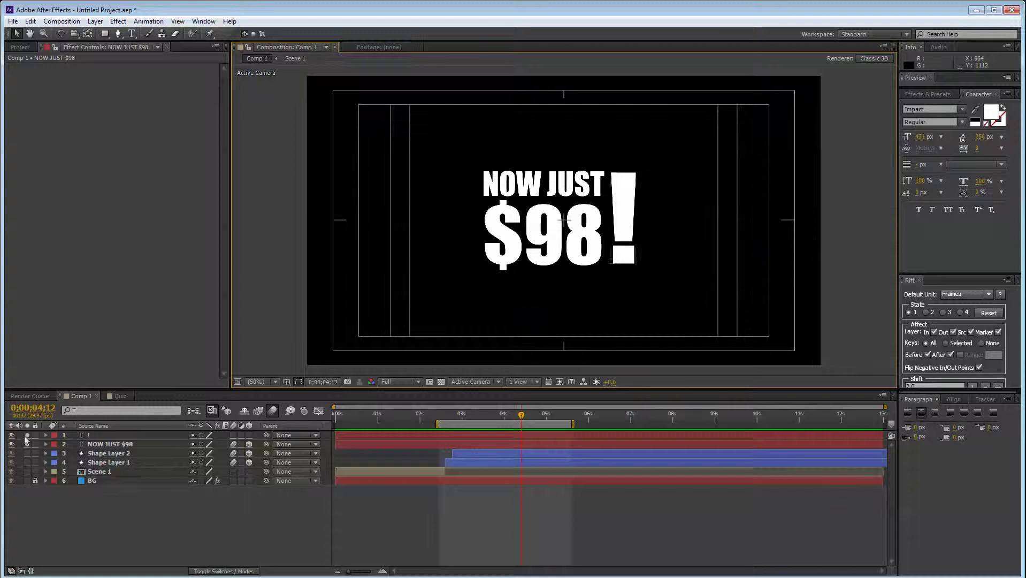
left_click_drag(27, 435, 28, 442)
left_click(570, 321)
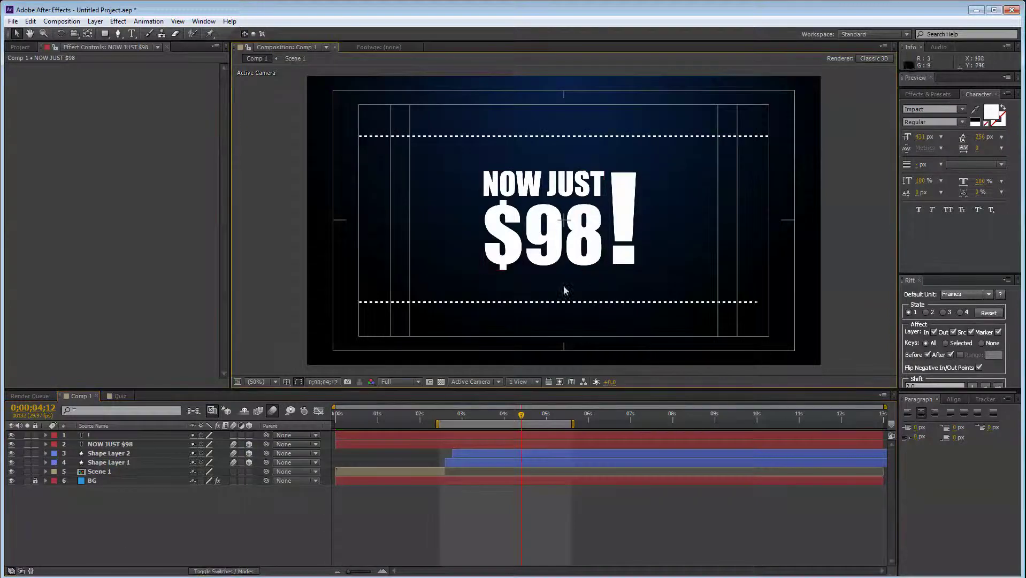
Step: Move the upper dashed line down and the lower dashed line up so both sit closer to the title
left_click(588, 136)
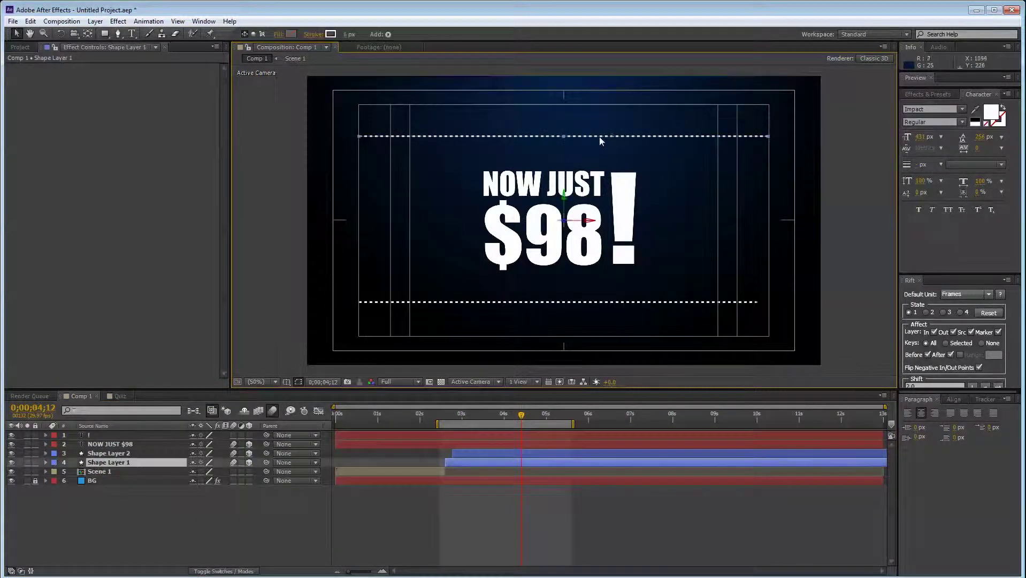
left_click_drag(693, 140, 692, 154)
left_click_drag(691, 303, 692, 288)
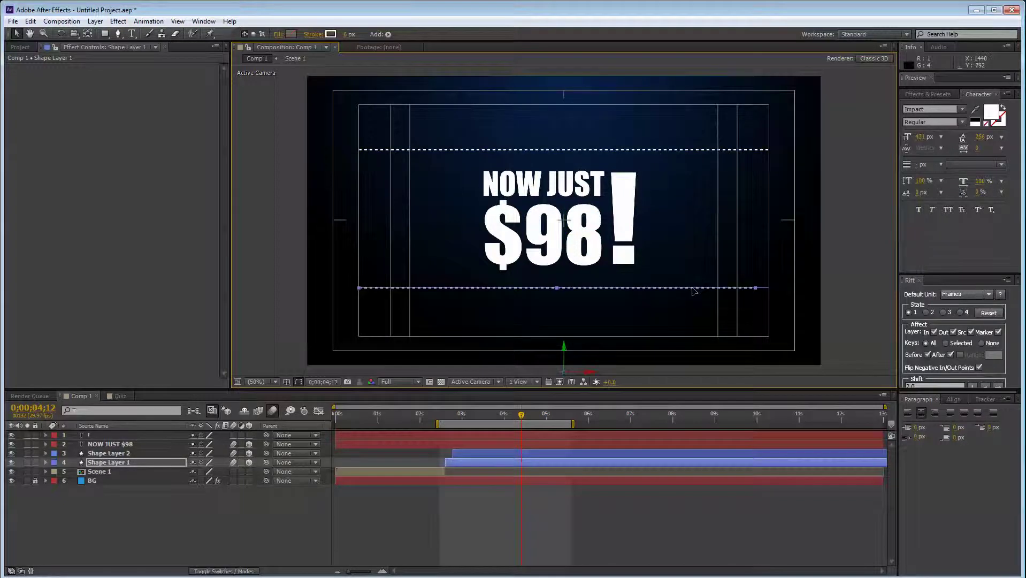
left_click(688, 318)
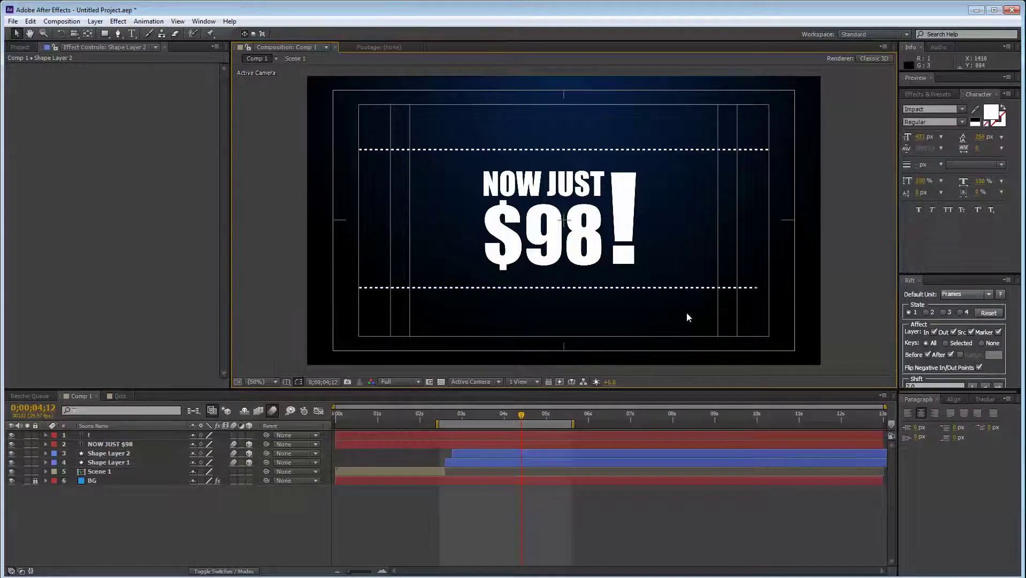
Step: Add a full-frame royal blue solid and move it up until its lower edge meets the upper dashed line
right_click(136, 541)
left_click(206, 417)
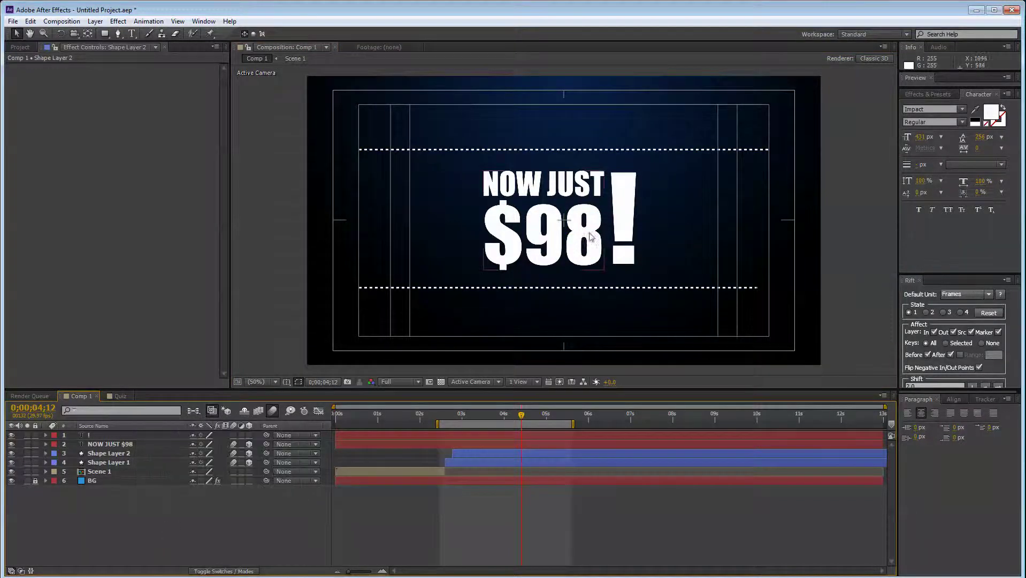
right_click(121, 508)
mouse_move(189, 393)
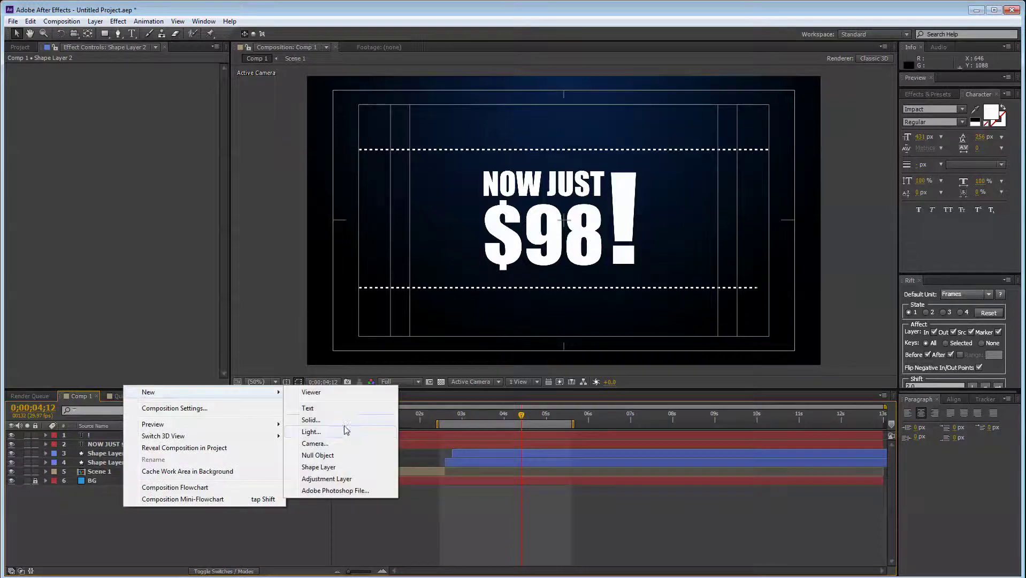
left_click(321, 420)
left_click(149, 193)
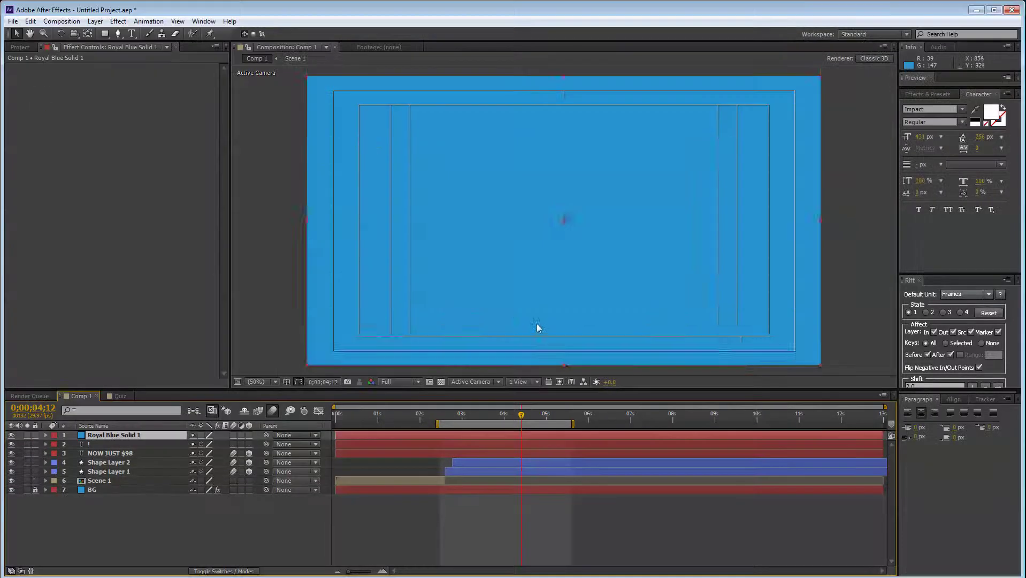
left_click_drag(541, 327, 550, 110)
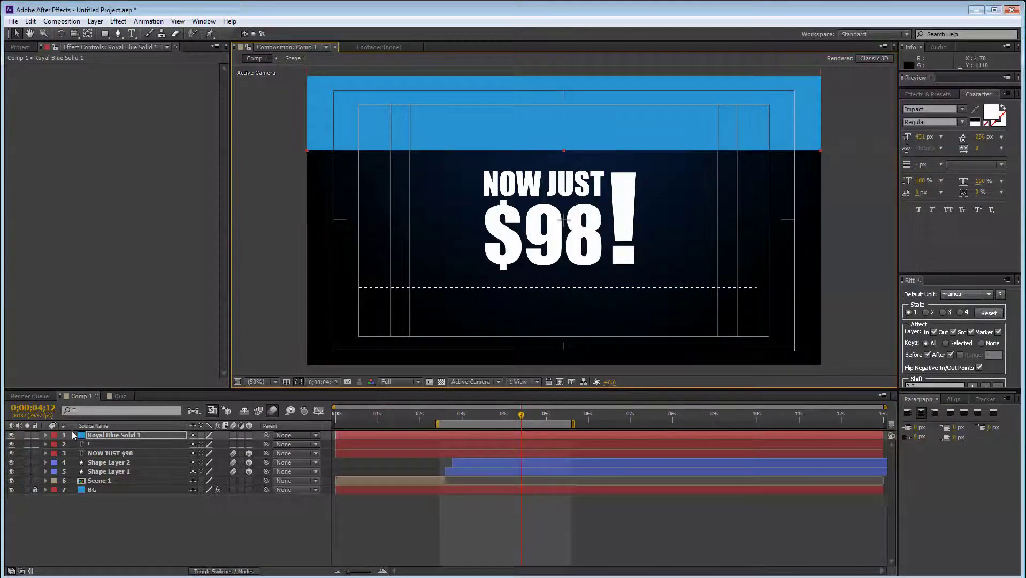
Step: Place the blue solid directly above NOW JUST $98 and use it as that title's Alpha Inverted Matte
left_click_drag(111, 437, 111, 448)
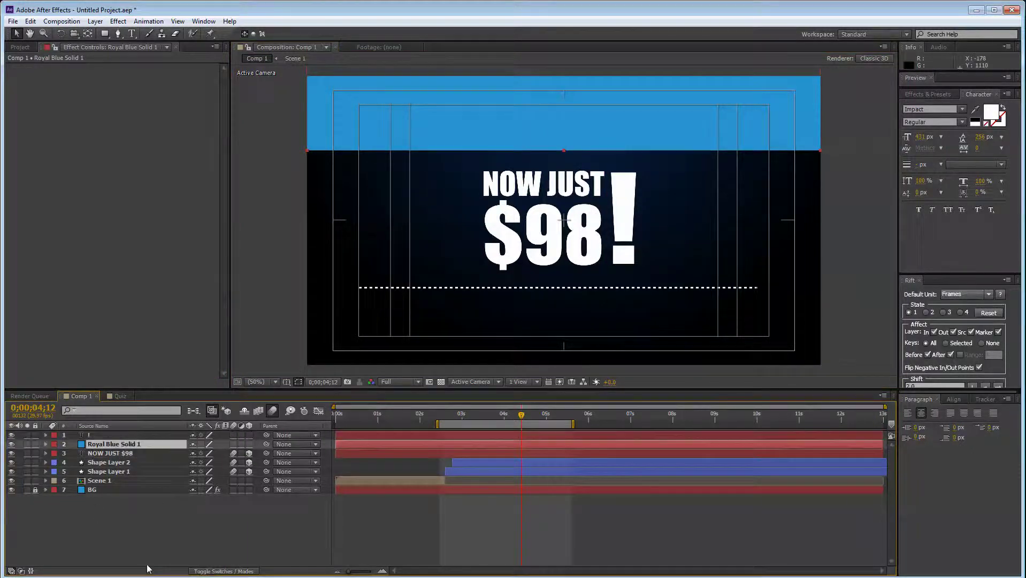
left_click(155, 452)
key("F4")
left_click(268, 454)
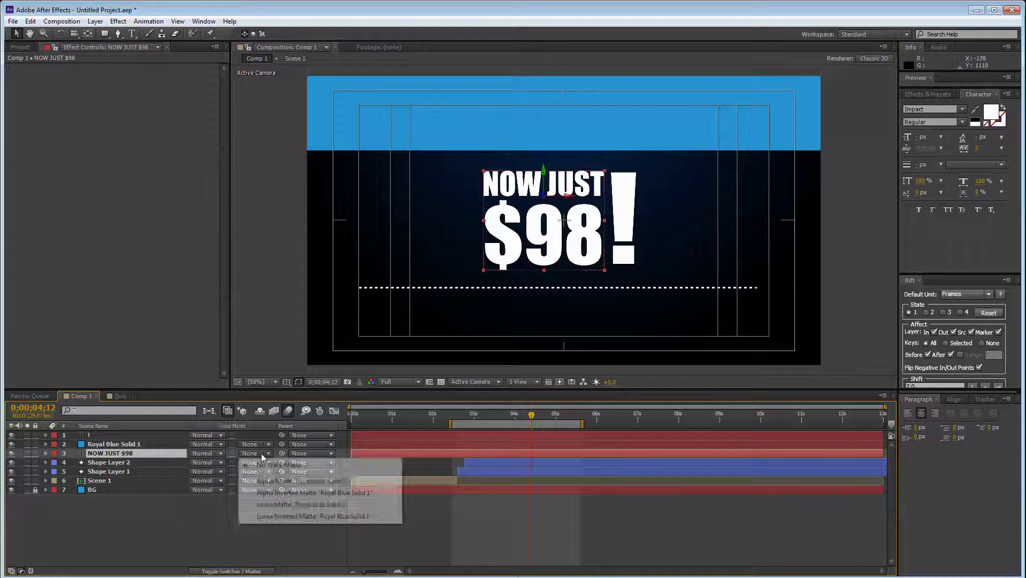
left_click(286, 493)
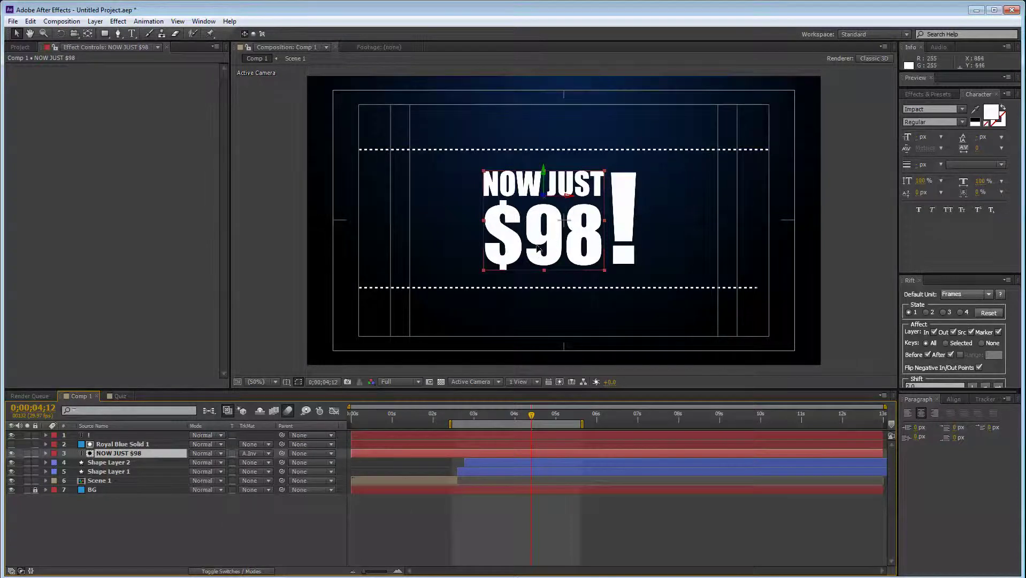
left_click_drag(544, 252, 542, 156)
key("ctrl+z")
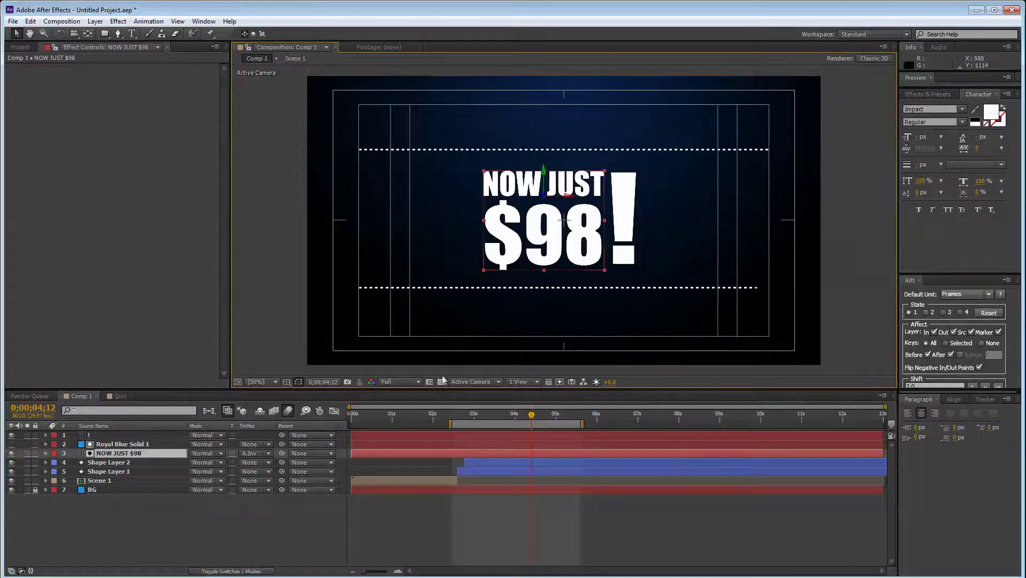
Step: Shift the "!", solid and NOW JUST $98 layers in time so they begin at 0;00;03;22
left_click(436, 452)
left_click(402, 436, "shift")
left_click_drag(392, 452, 543, 448)
mouse_move(507, 421)
left_mouse_down()
mouse_move(462, 421)
mouse_move(503, 424)
left_mouse_up()
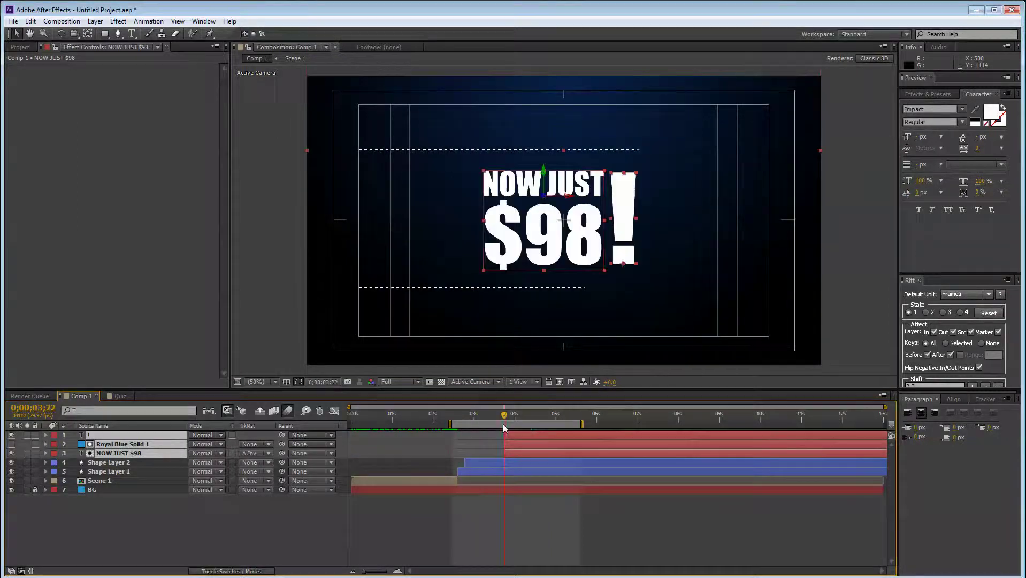
Step: Keyframe NOW JUST $98's Position from 884, -20 at 0;00;03;22 down to its resting place at 0;00;04;12
left_click(120, 454)
key("p")
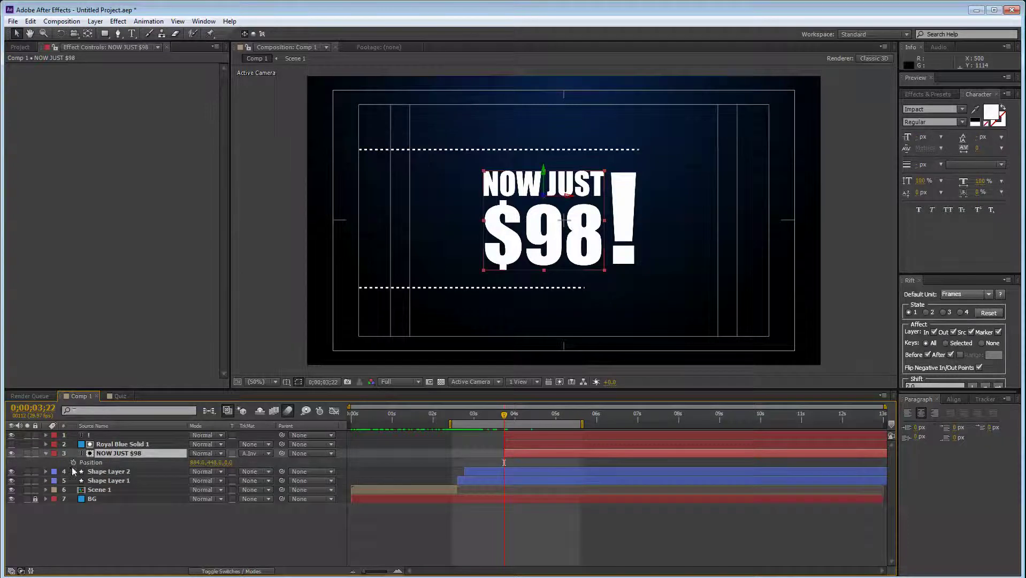
left_click(73, 462)
key("shift+Page_Down")
key("shift+Page_Down")
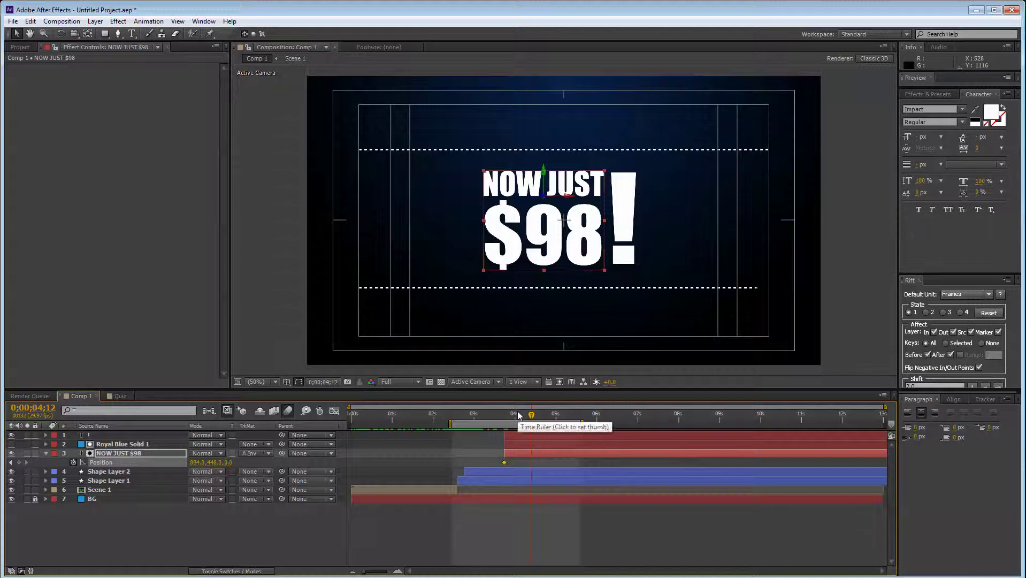
left_click(11, 463)
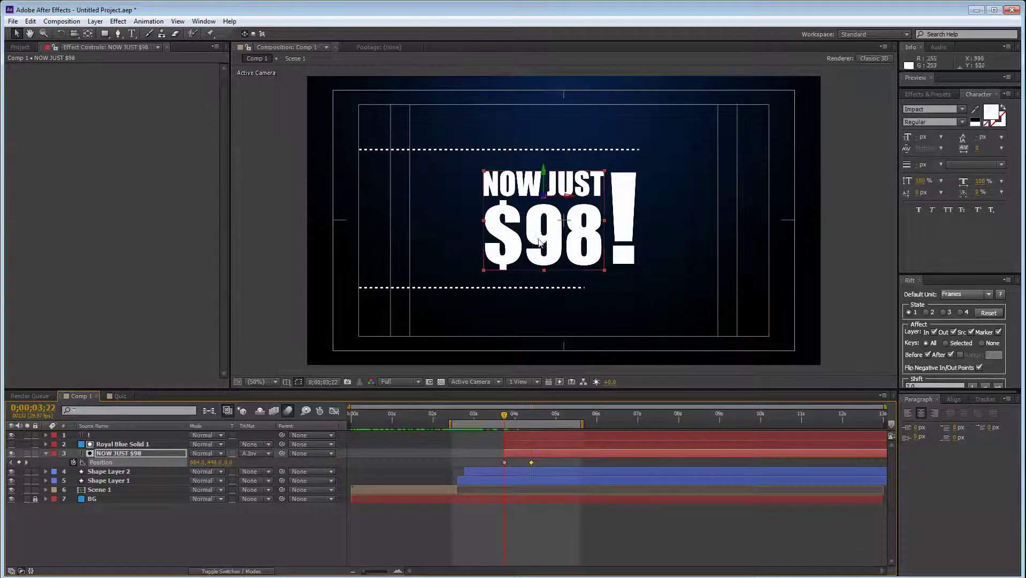
left_click_drag(557, 252, 557, 130)
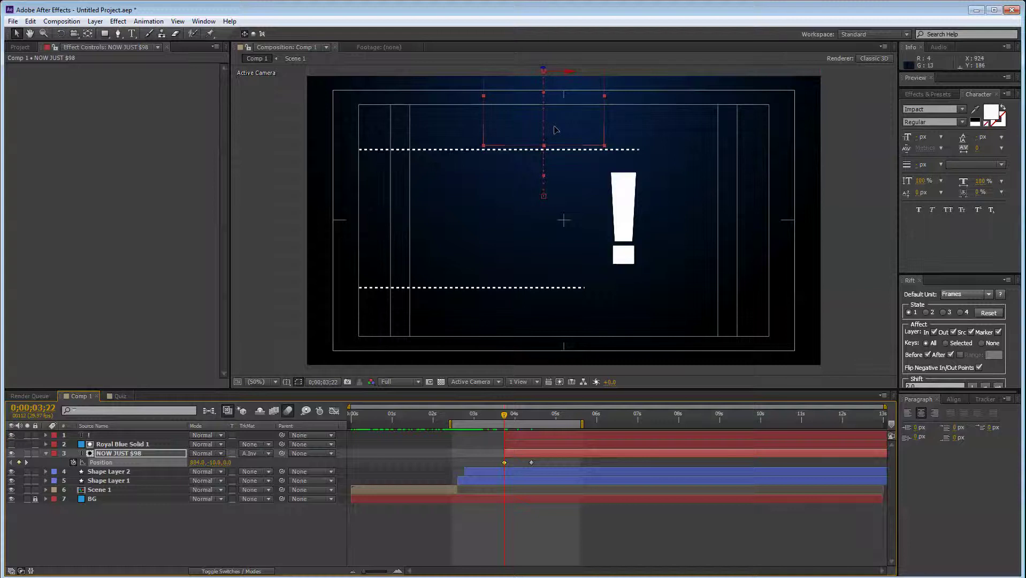
key("shift+Up")
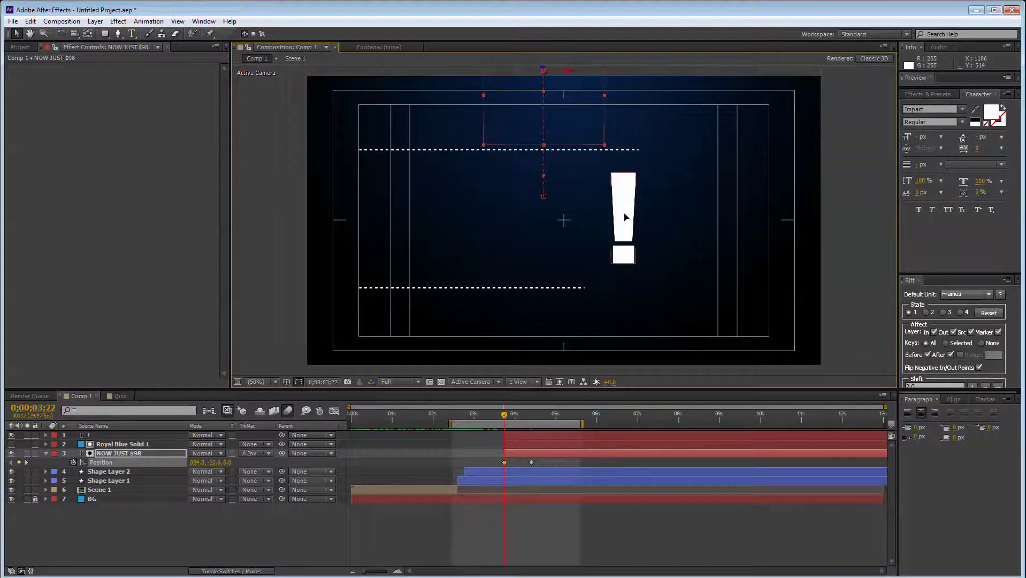
Step: Keyframe the "!" layer's Position from 1984, 702 off-screen at 0;00;03;22 to its resting place at 0;00;04;12
left_click(625, 216)
key("p")
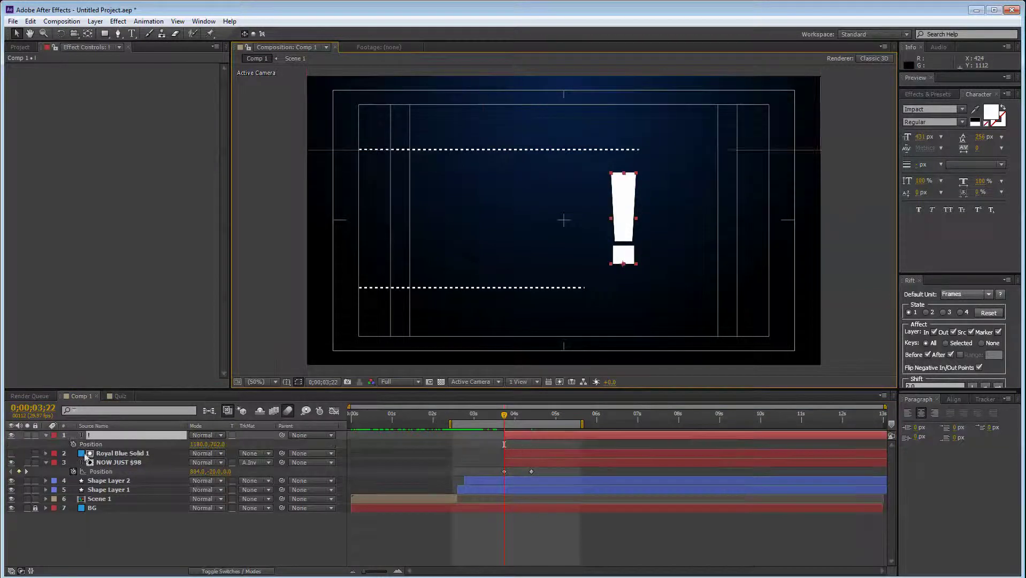
left_click(73, 444)
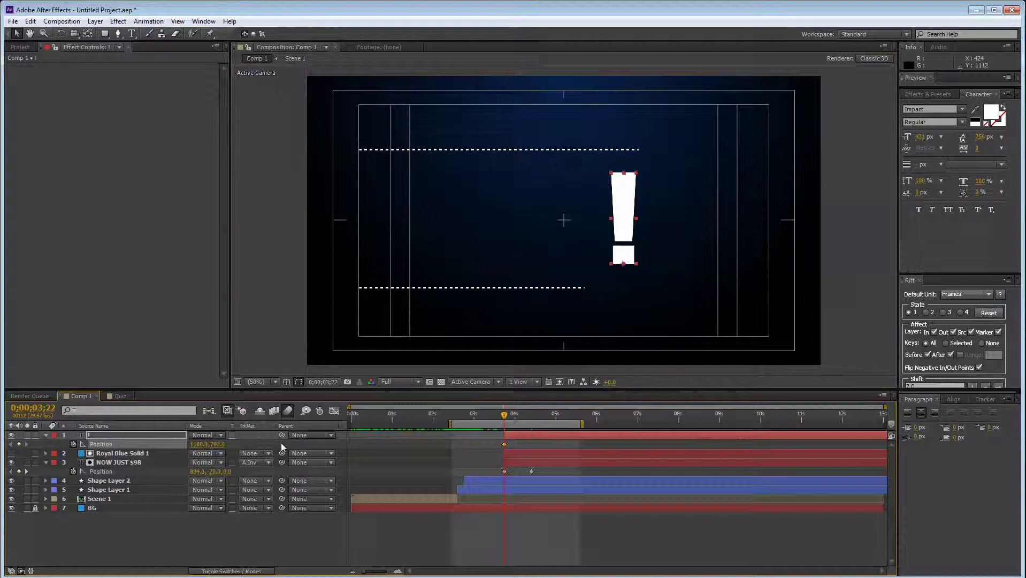
key("k")
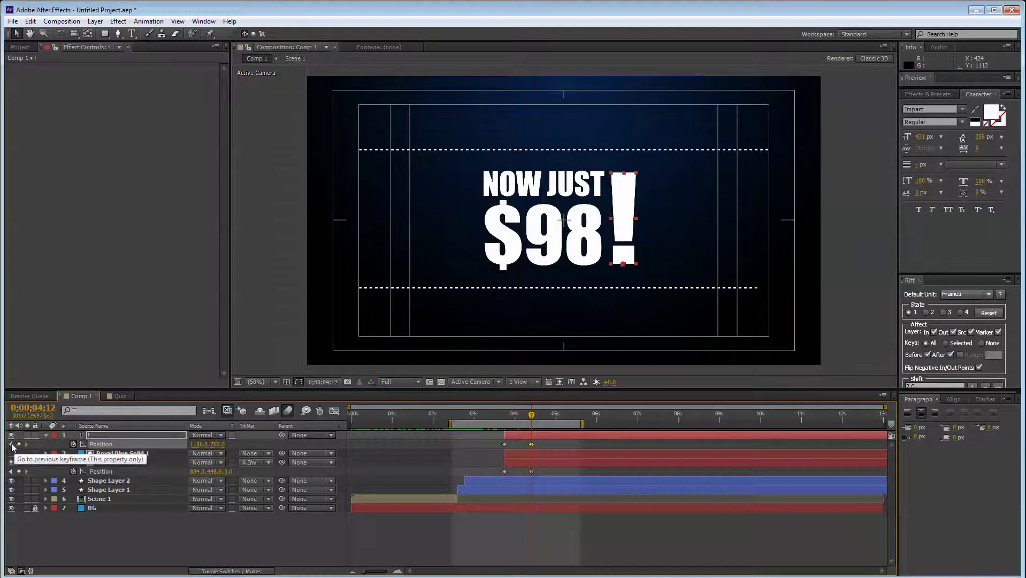
left_click(11, 444)
left_click_drag(624, 199, 837, 201)
Step: Easy Ease both "!" Position keyframes, shift the layer a few frames later than NOW JUST $98, and preview the entrance
left_click_drag(540, 442, 495, 479)
key("F9")
left_click(278, 538)
left_click_drag(534, 437, 540, 435)
key("KP_0")
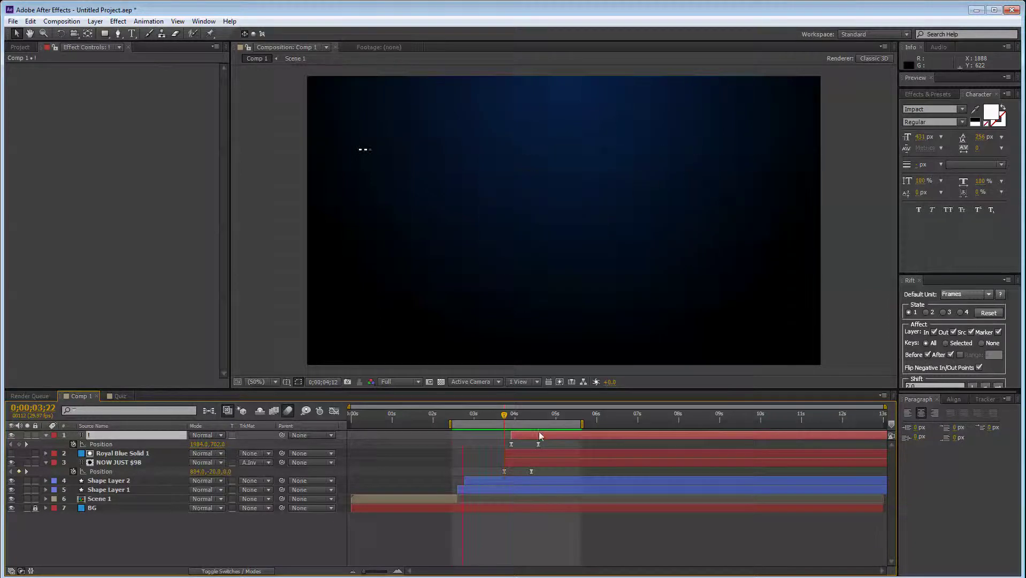
key("space")
Step: Make the "!" layer 3D and collapse the revealed properties of all layers
left_click(258, 571)
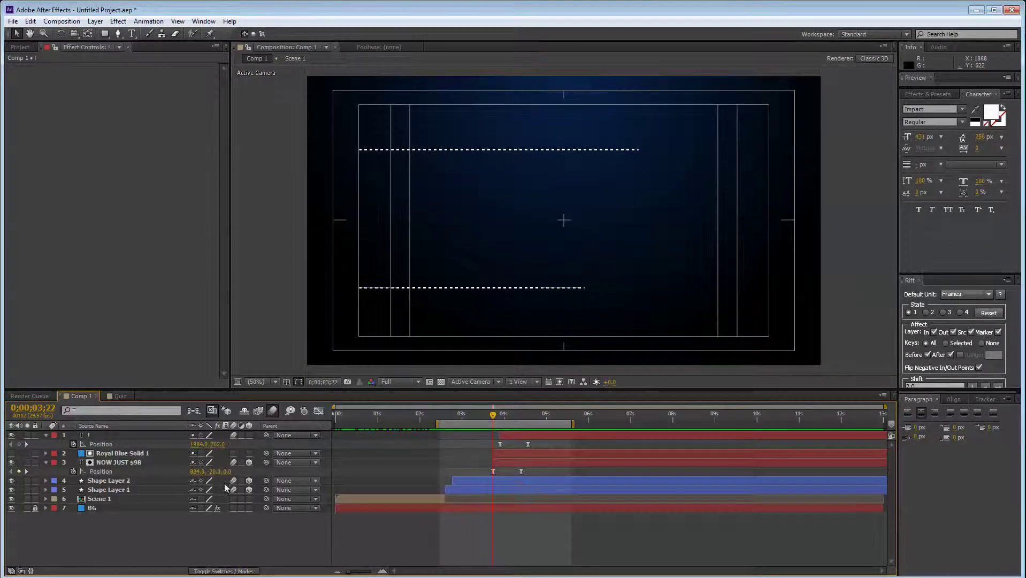
left_click(248, 435)
key("ctrl+a")
key("u")
left_click(242, 519)
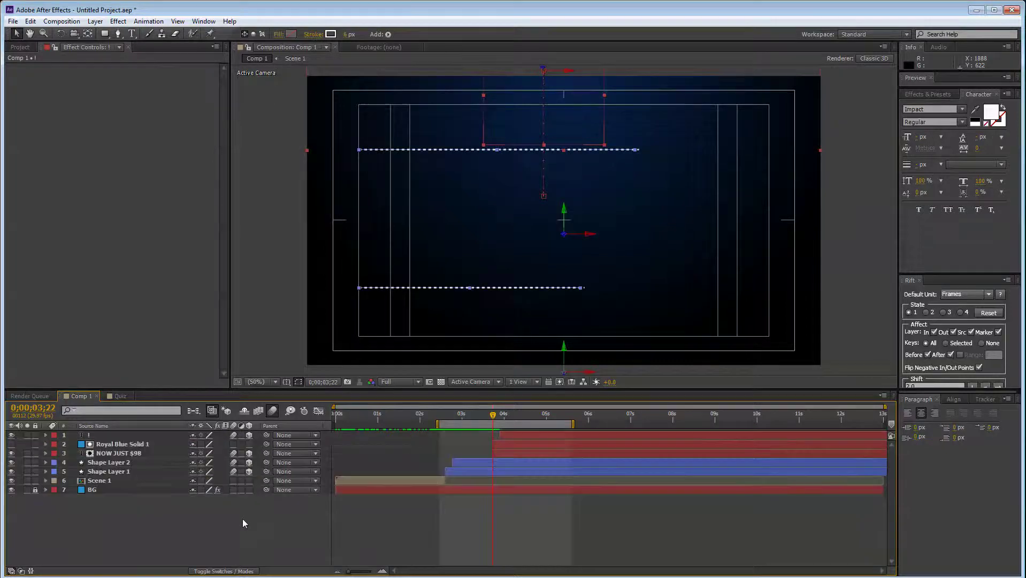
Step: Shift NOW JUST $98 and its blue matte solid together a few frames earlier, and preview the entrance
left_click_drag(453, 418, 484, 423)
left_click(515, 454)
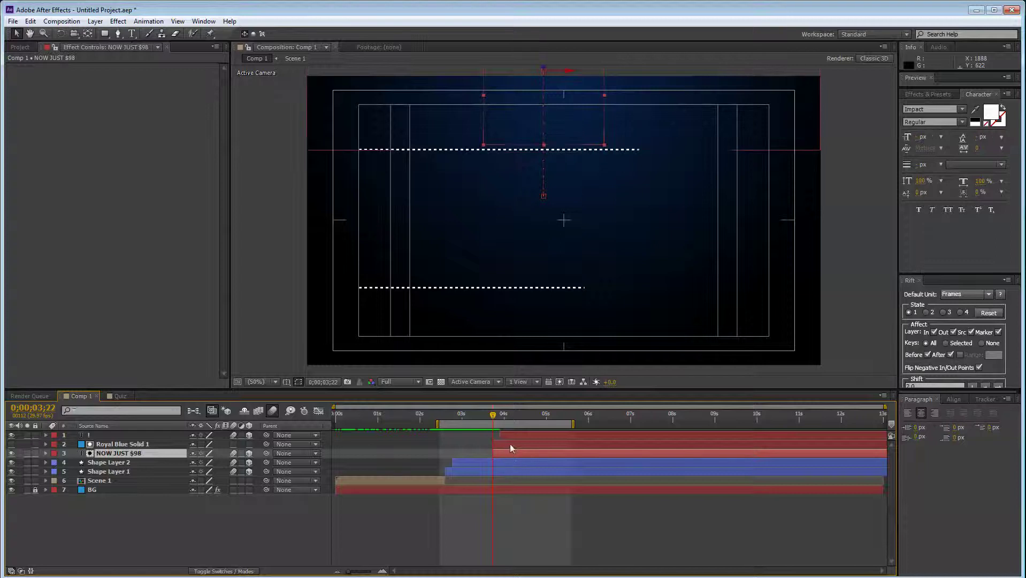
left_click(512, 444, "ctrl")
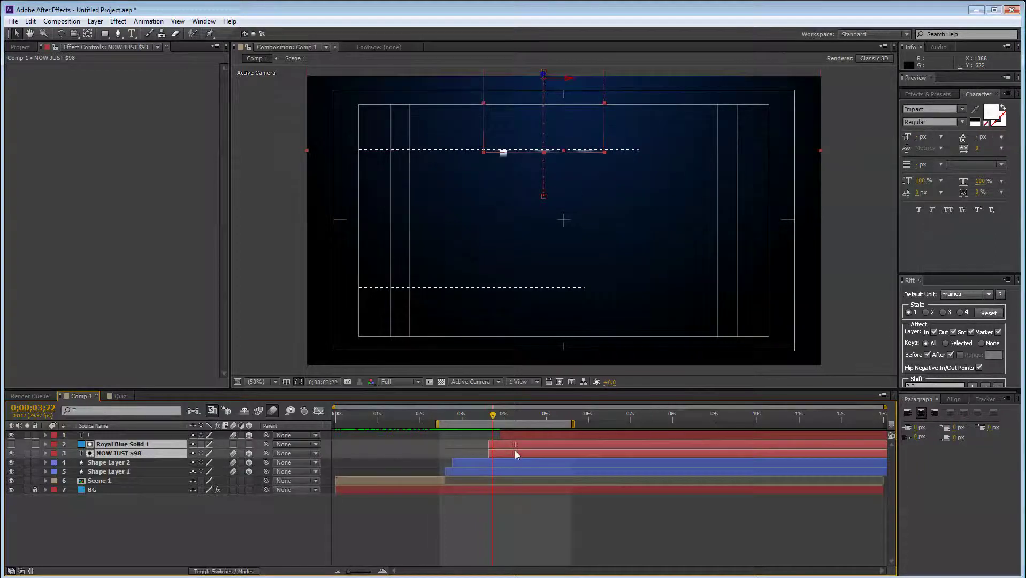
mouse_move(492, 416)
left_mouse_down()
mouse_move(484, 418)
mouse_move(508, 418)
left_mouse_up()
left_click(508, 490)
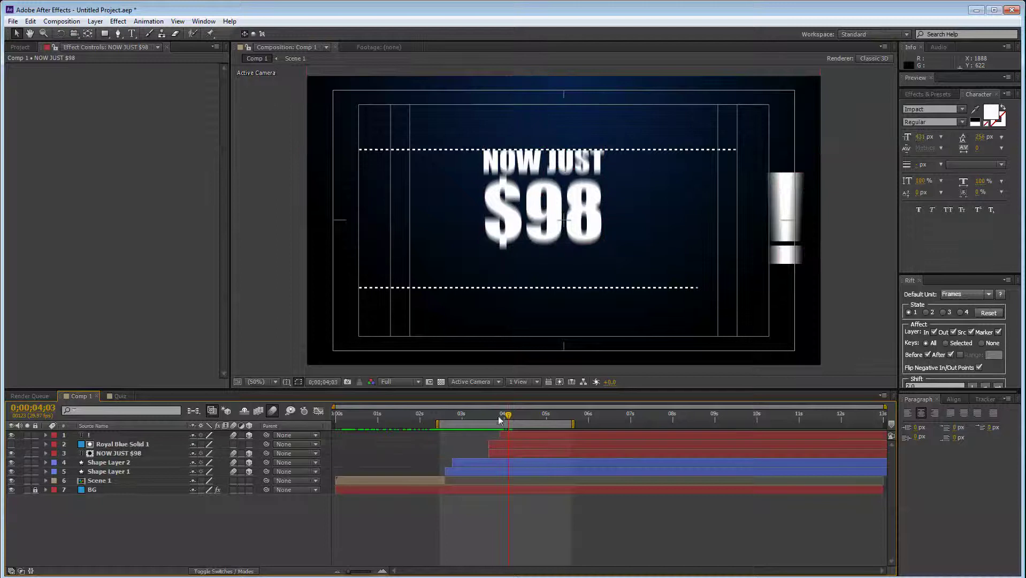
key("space")
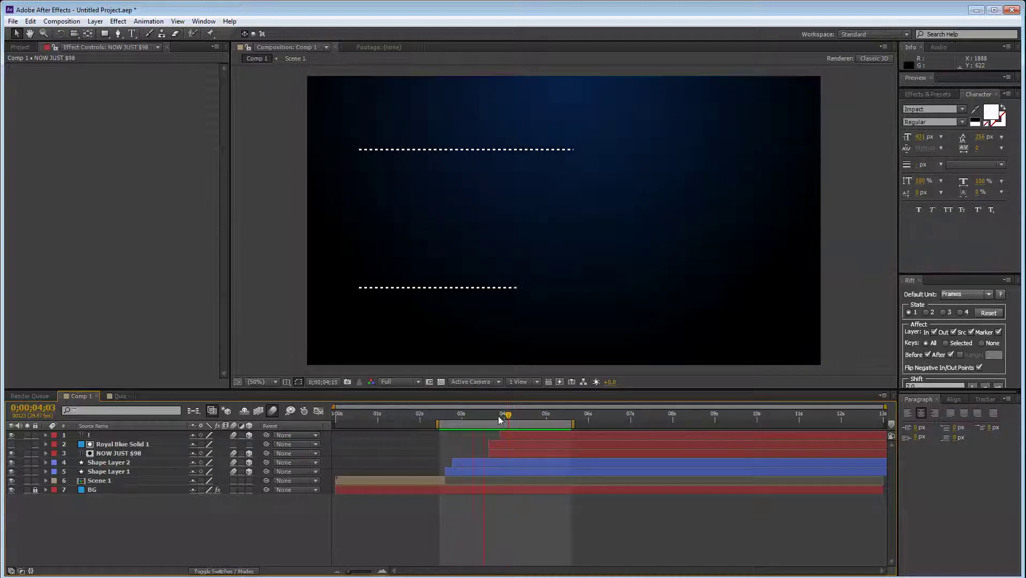
key("space")
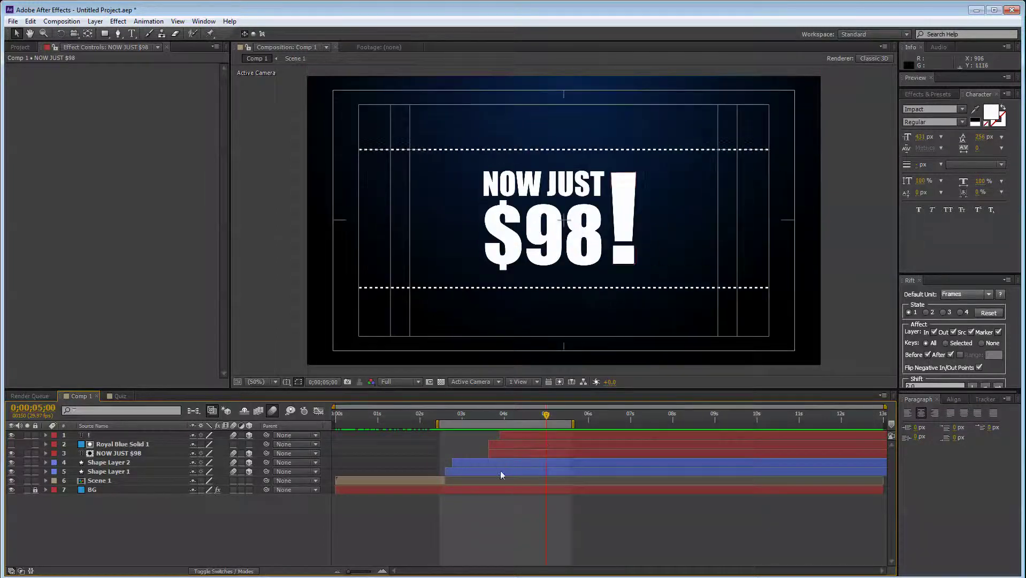
Step: Move the final Position keyframes of "!" and NOW JUST $98 a few frames earlier to speed up both entrances, and preview
left_click(502, 453)
left_click(515, 435, "ctrl")
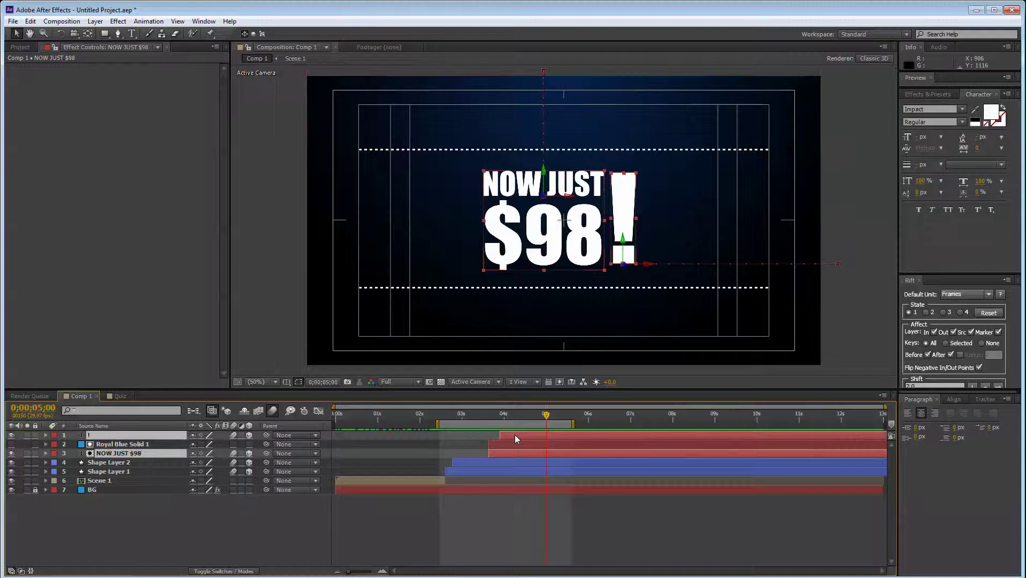
key("p")
left_click_drag(535, 442, 517, 474)
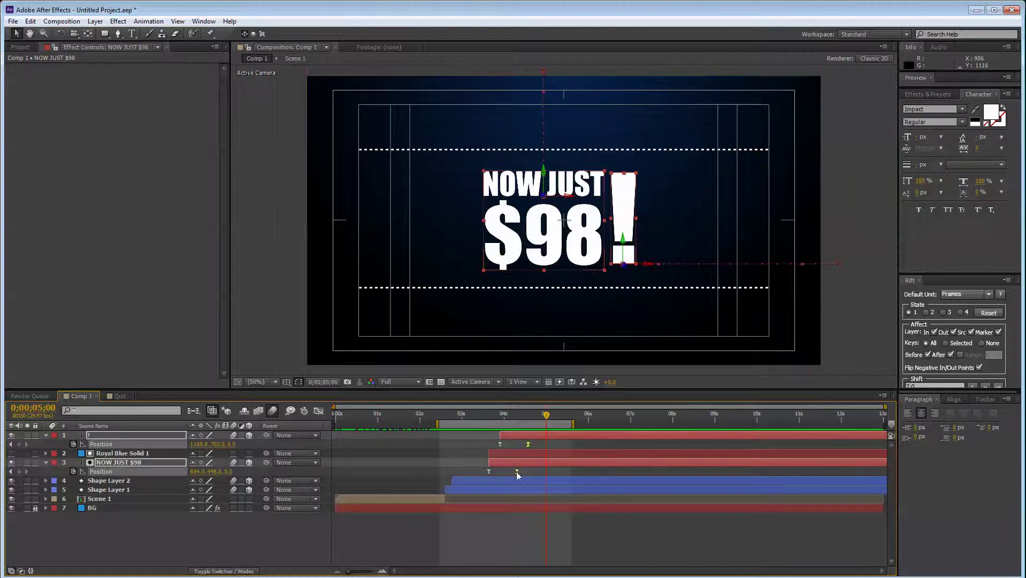
left_click(509, 495)
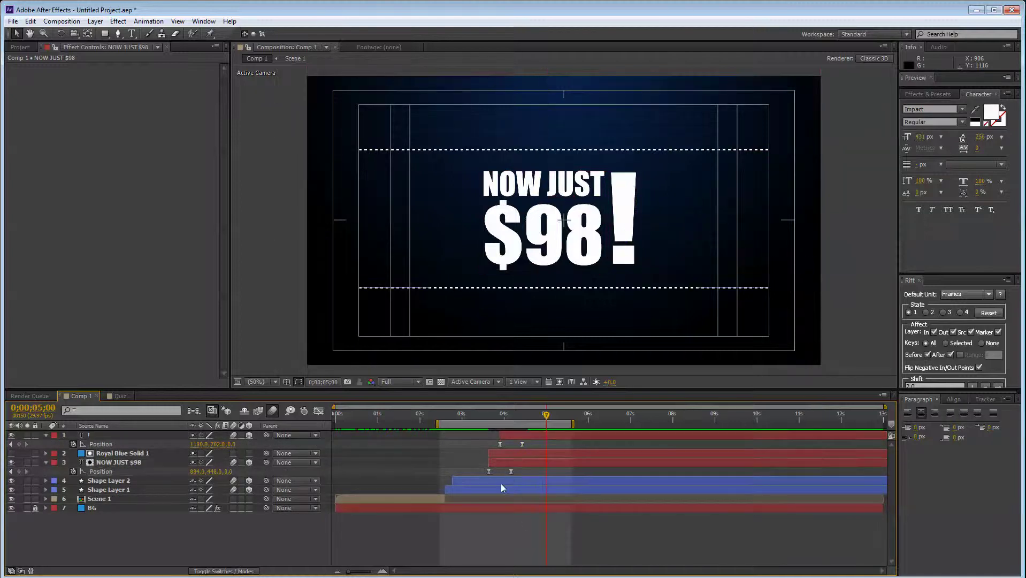
key("KP_0")
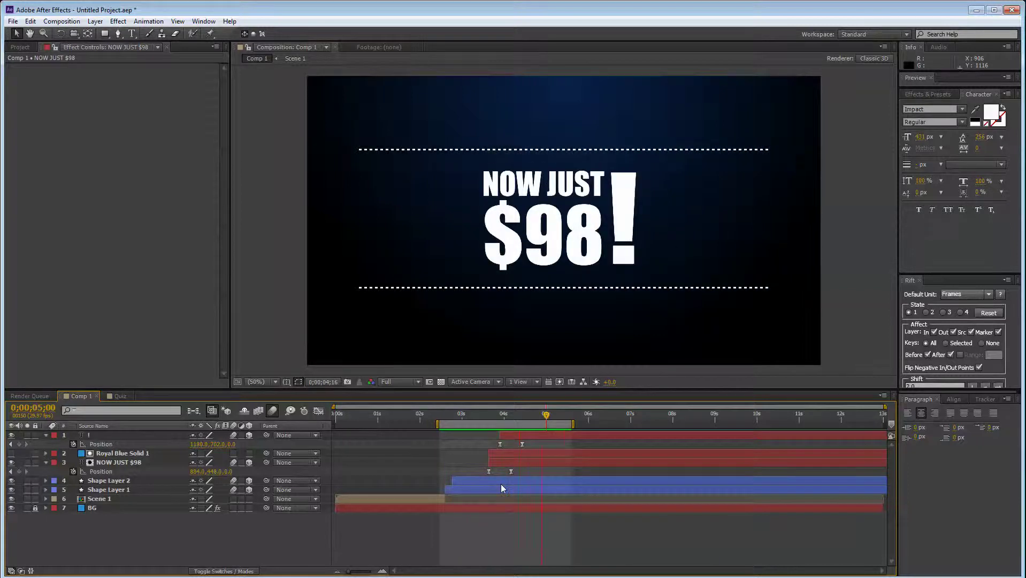
left_click(501, 484)
Step: Scrub through the $98 title's entrance in the Quiz reference and compare it with Comp 1
left_click(118, 396)
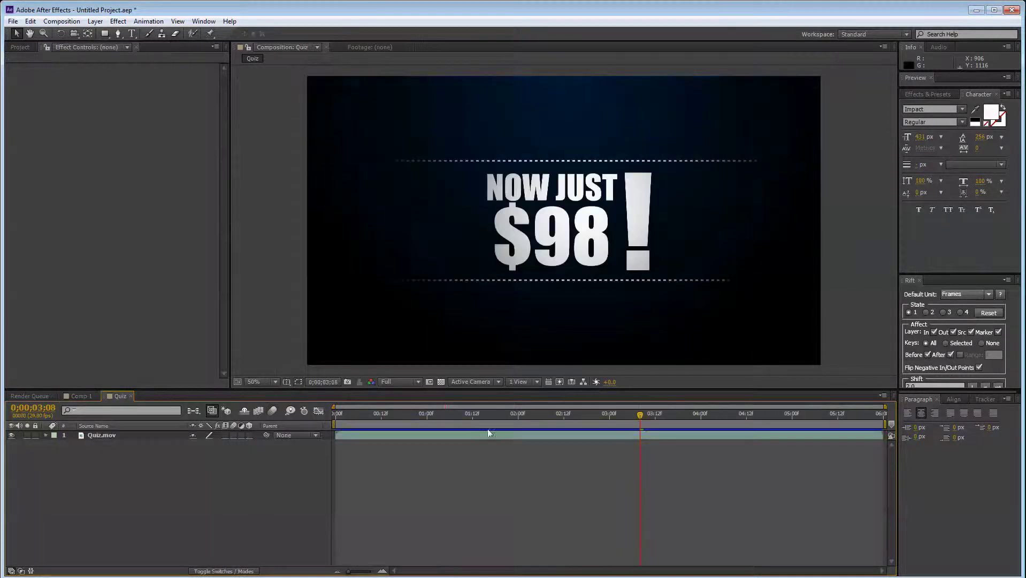
left_click(505, 415)
left_click_drag(506, 415, 628, 320)
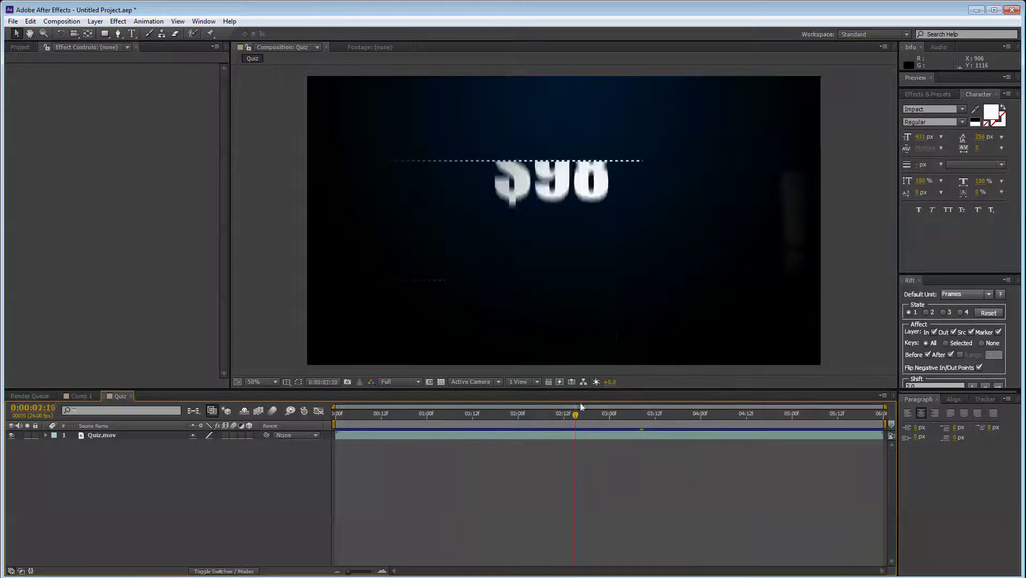
left_click(78, 396)
left_click_drag(484, 416, 558, 420)
Step: Pre-compose the "!", blue solid, NOW JUST $98 and both dashed-line shape layers into a composition named Scene 2
key("ctrl+a")
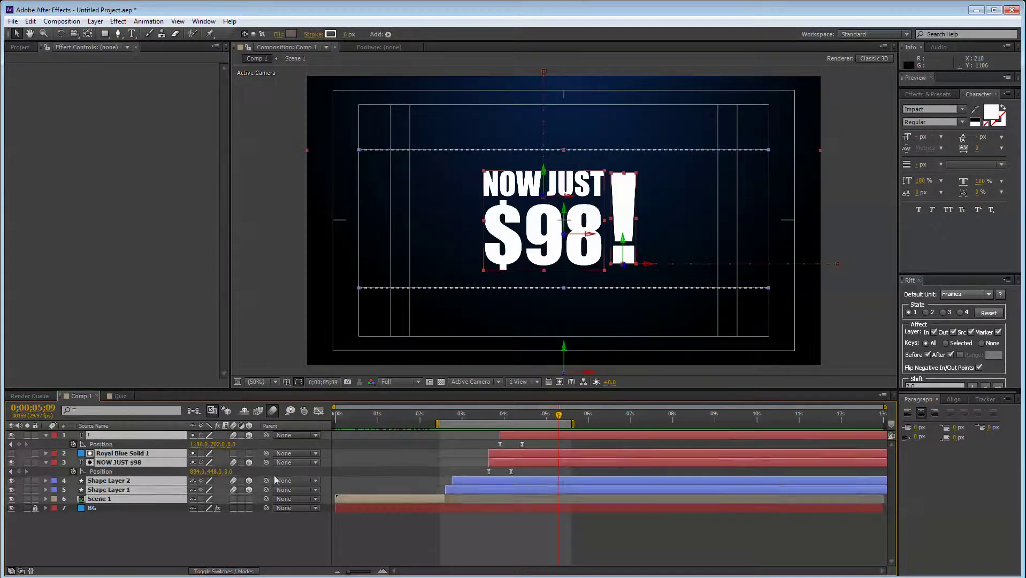
key("s")
key("s")
left_click(110, 521)
left_click_drag(110, 516, 107, 433)
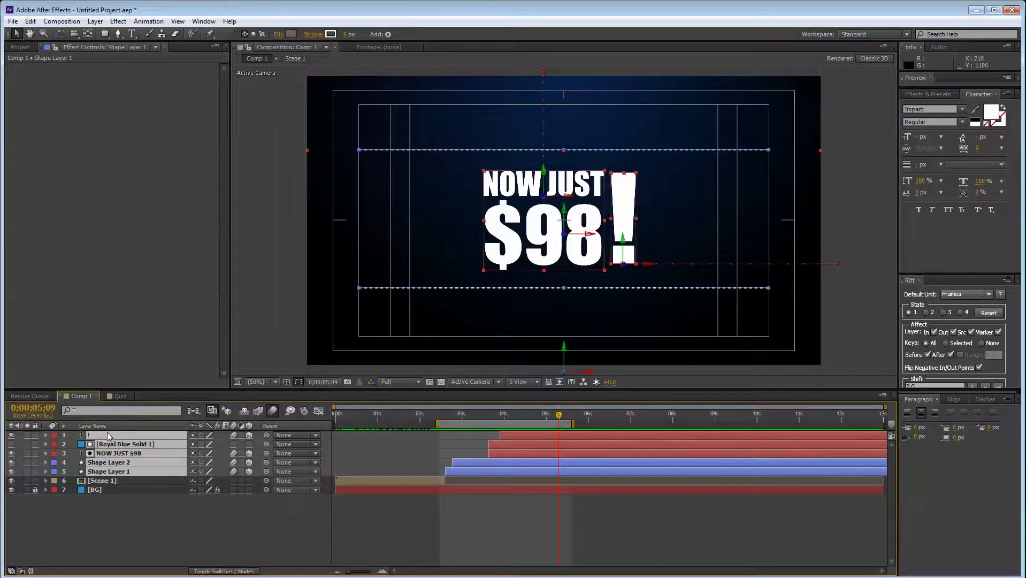
key("ctrl+shift+c")
type("Scene 2")
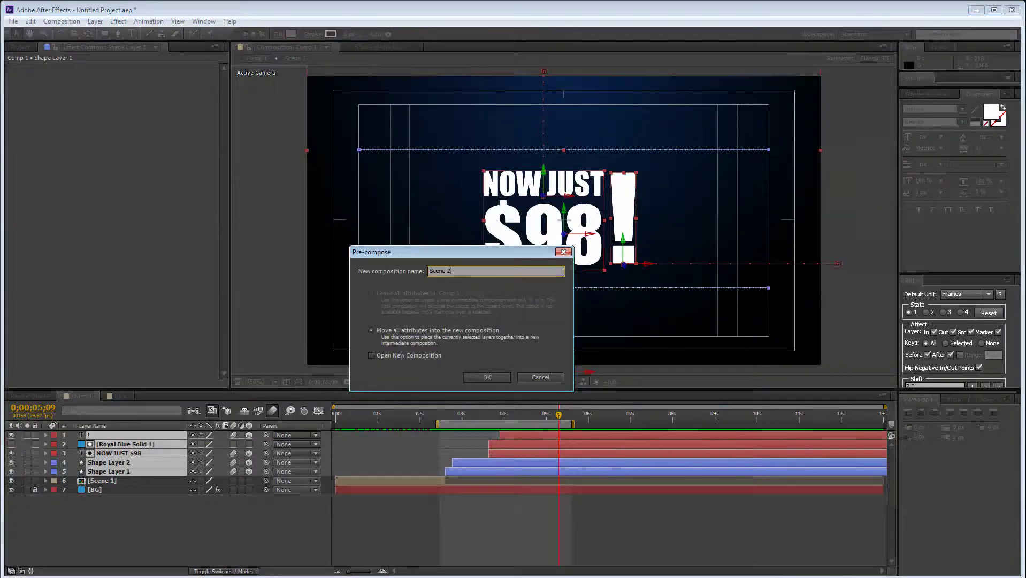
key("Return")
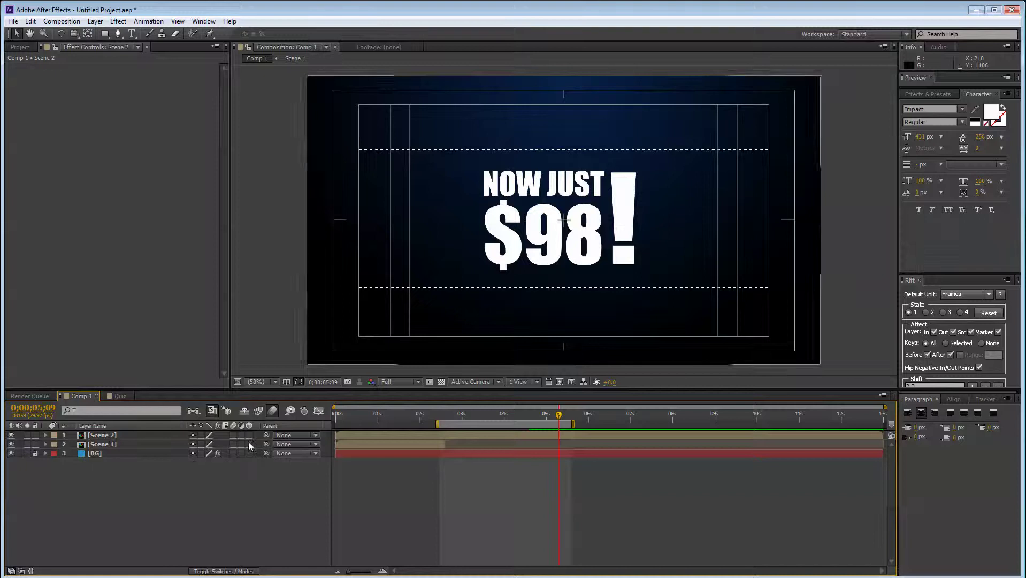
Step: Add a white Point light to Comp 1 with Smooth falloff and shadow casting on
right_click(249, 445)
mouse_move(236, 381)
left_click(410, 422)
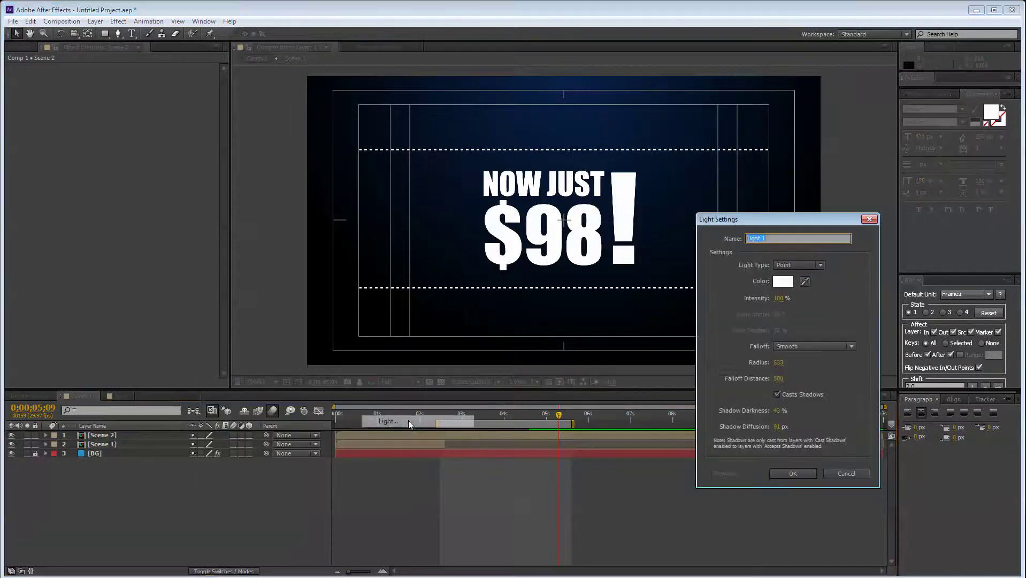
left_click(803, 265)
left_click(805, 303)
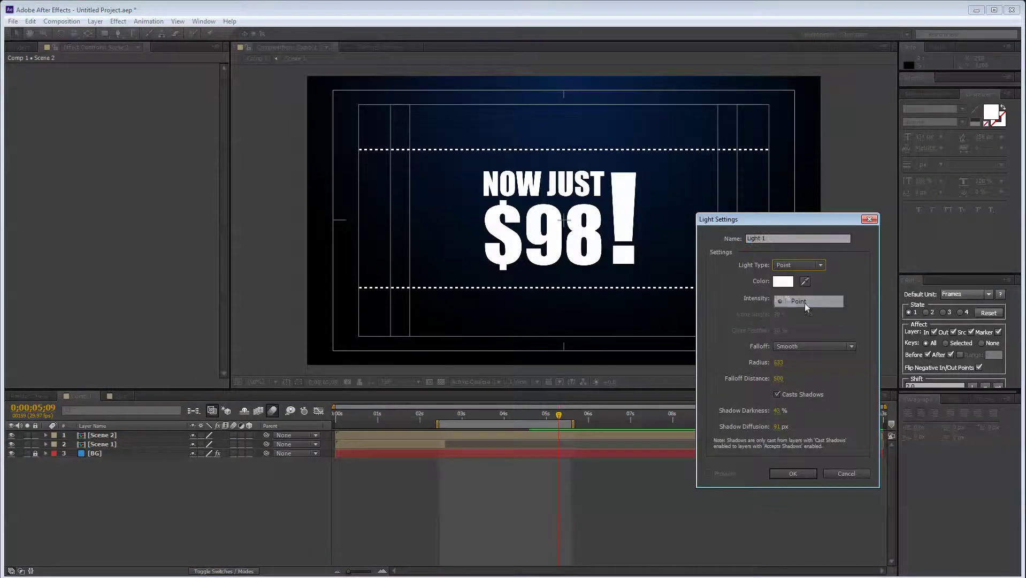
left_click(799, 473)
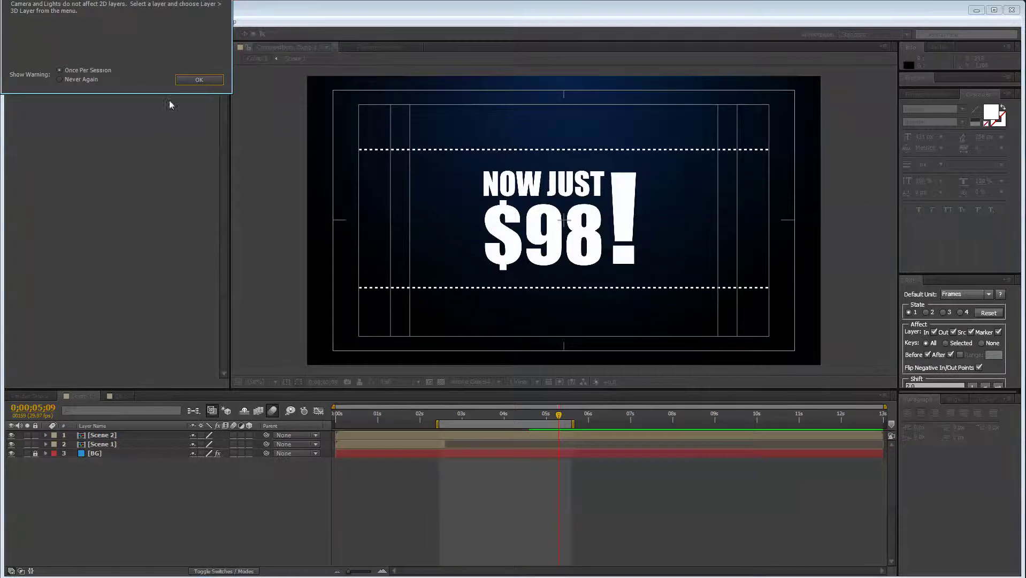
left_click(199, 81)
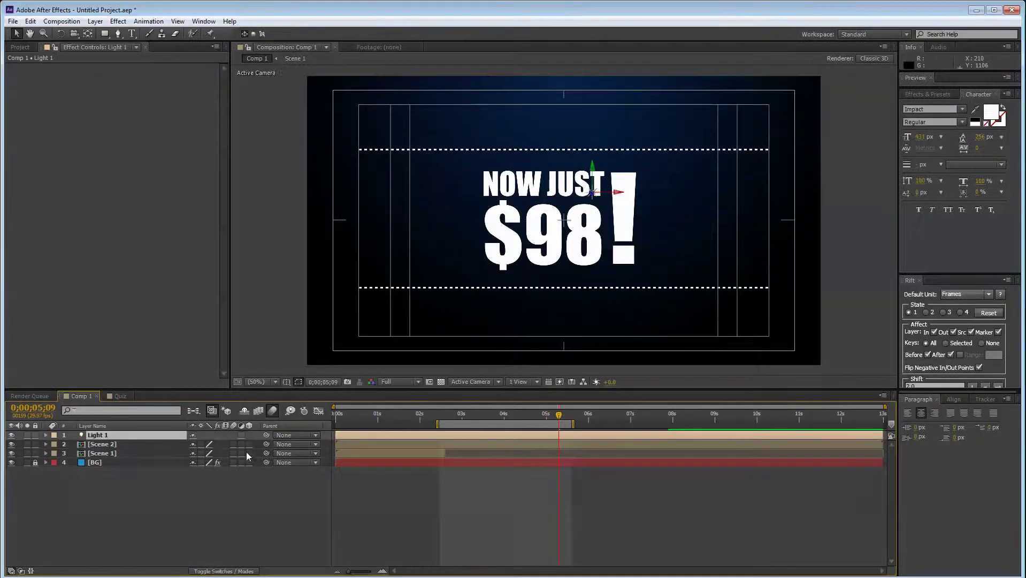
Step: Make Scene 1 and Scene 2 3D layers, and move the light to the centre of the frame
left_click_drag(249, 444, 249, 453)
left_click(272, 533)
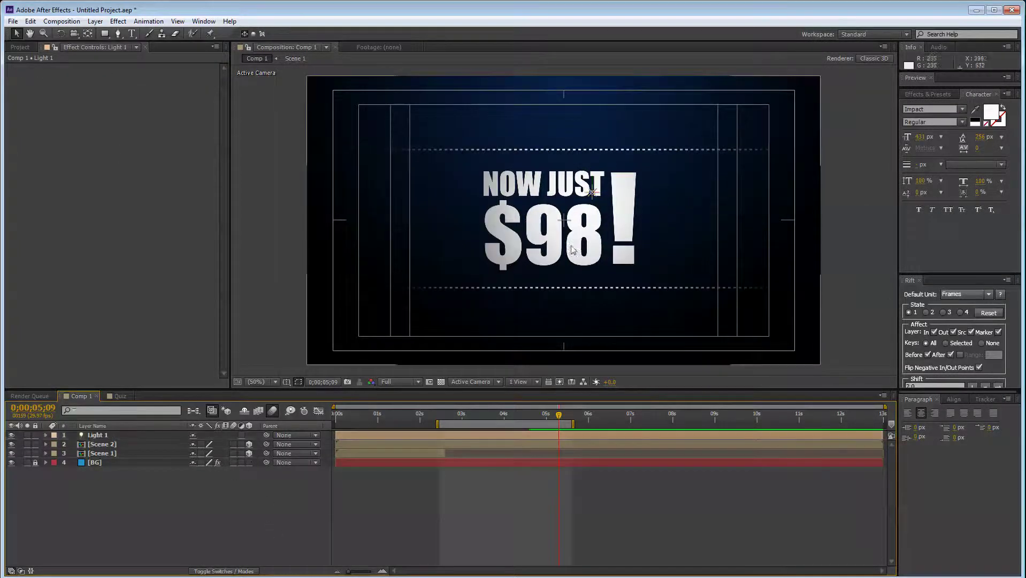
mouse_move(593, 193)
left_mouse_down()
mouse_move(569, 204)
mouse_move(565, 221)
left_mouse_up()
left_click(565, 221)
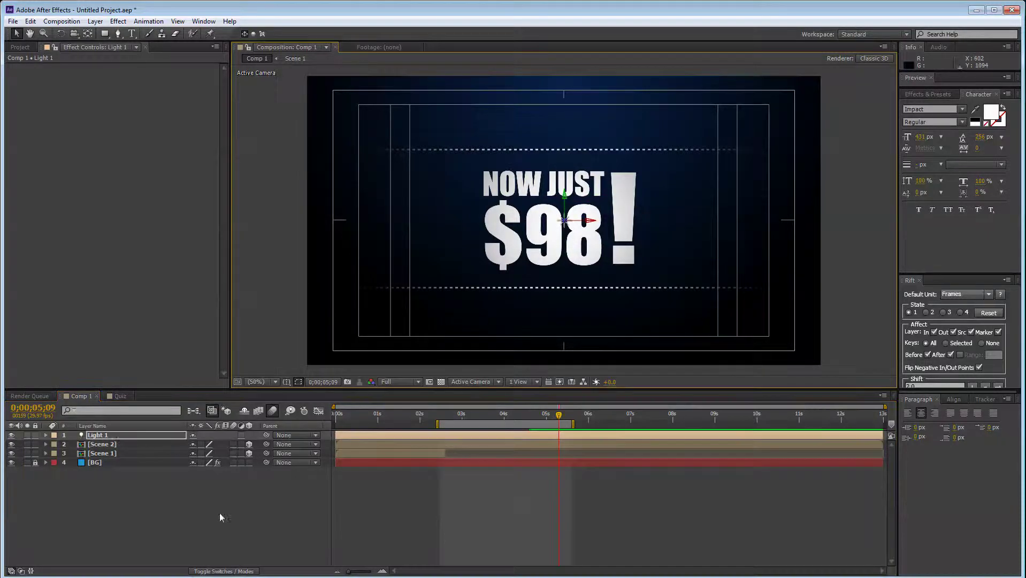
Step: Set Light 1's Radius to 583 and its Falloff Distance to 670
left_click(44, 436)
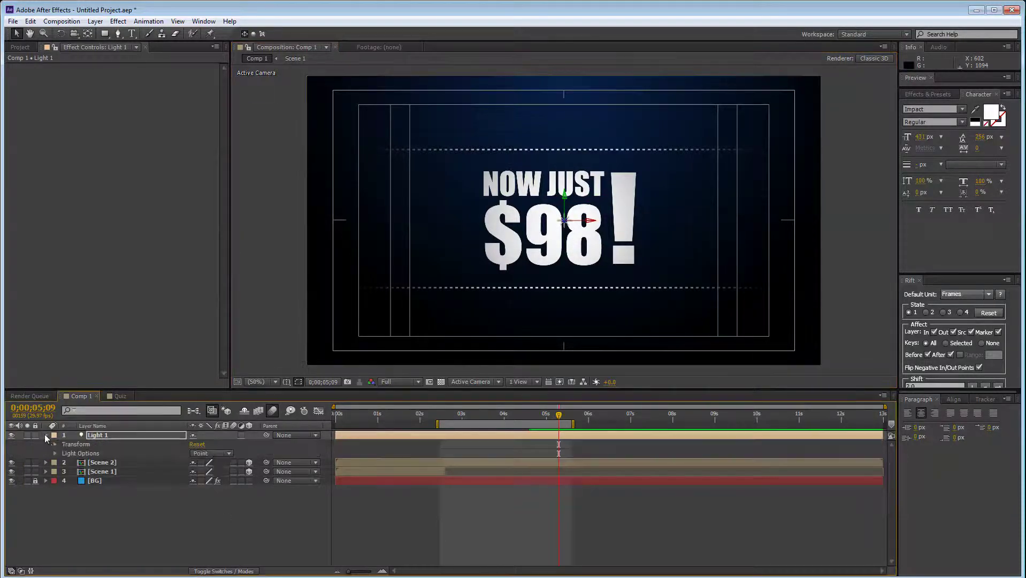
left_click(55, 453)
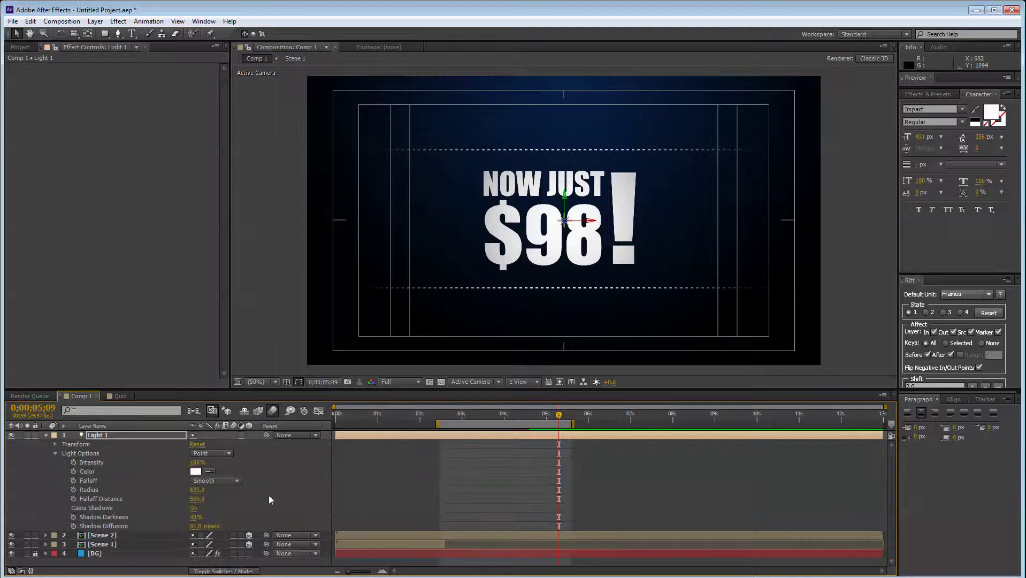
left_click(248, 499)
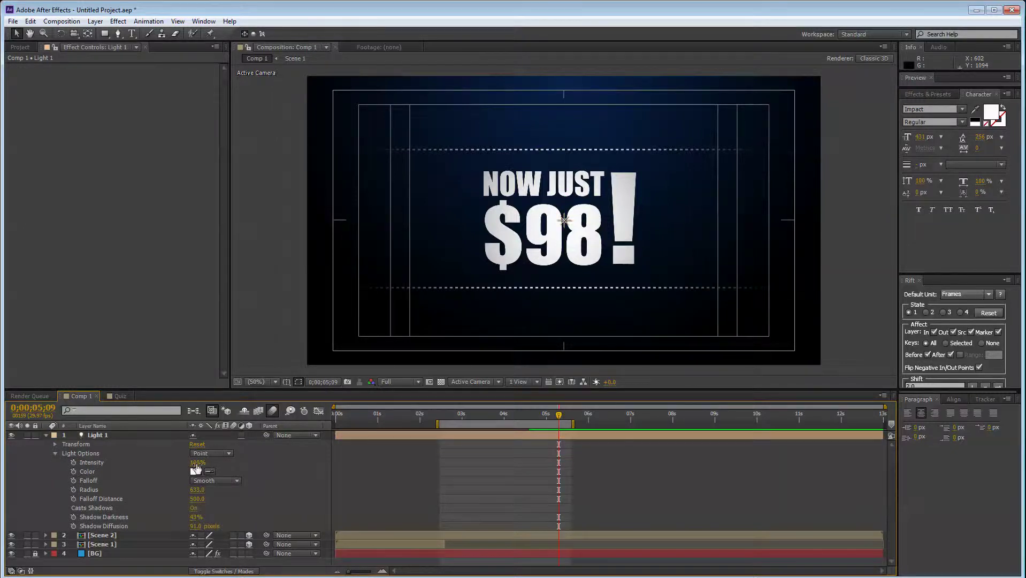
mouse_move(197, 464)
left_mouse_down()
mouse_move(182, 465)
mouse_move(194, 466)
mouse_move(179, 490)
mouse_move(156, 493)
mouse_move(356, 509)
left_mouse_up()
key("ctrl+z")
left_click(225, 498)
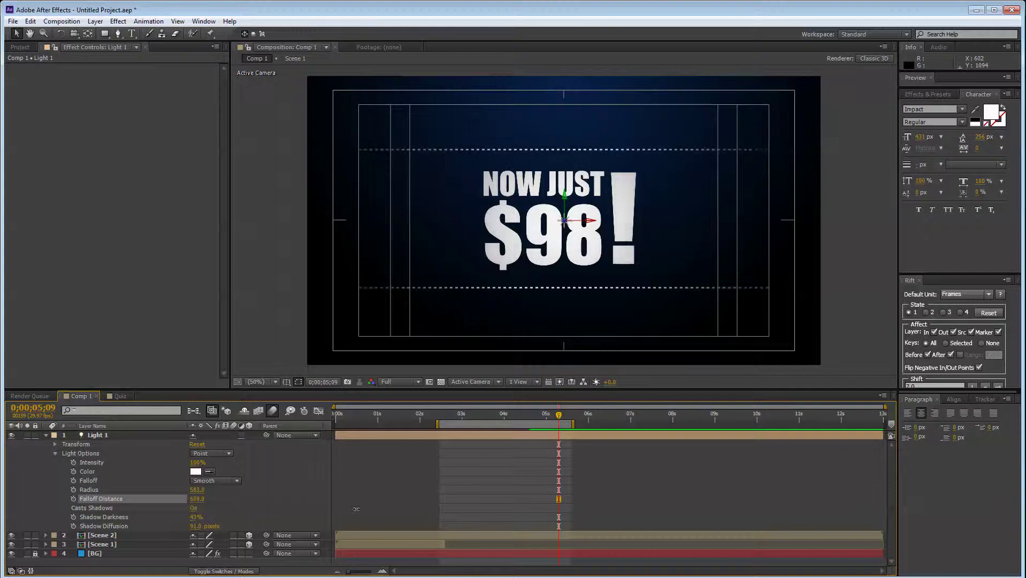
left_click(360, 152)
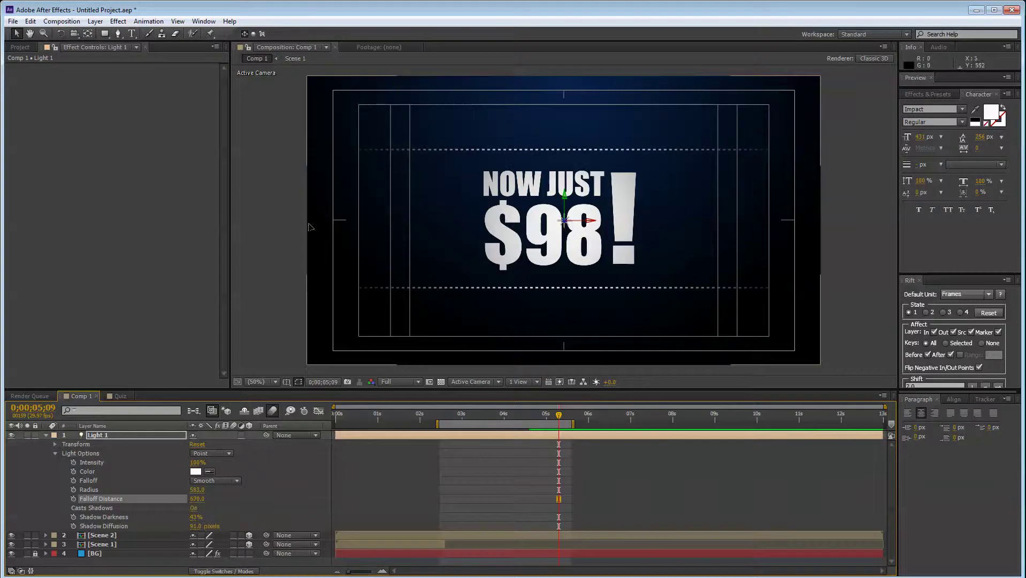
Step: Extend the work area back to the composition's start and preview both lit scenes
left_click_drag(503, 412, 504, 443)
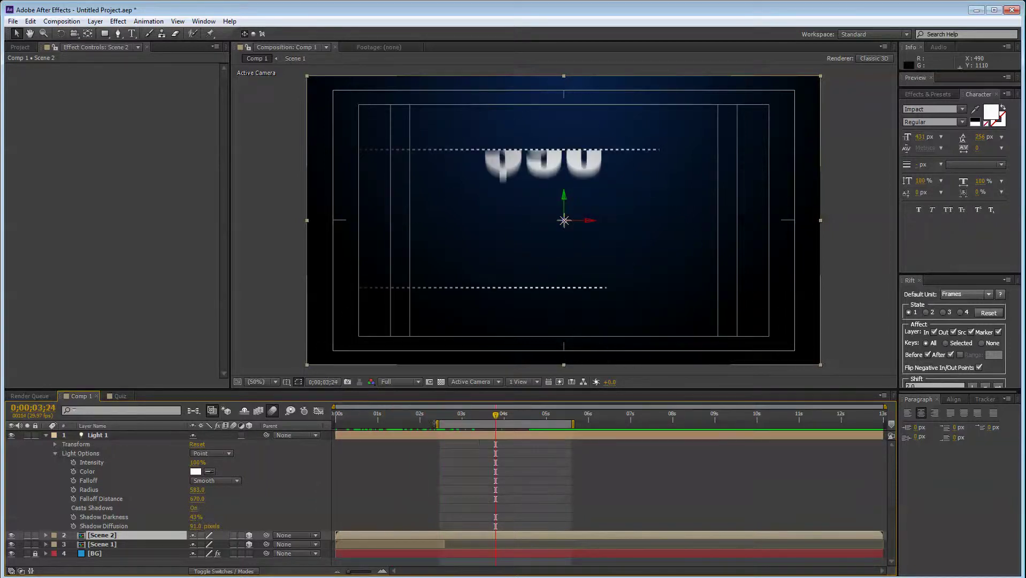
left_click_drag(436, 423, 334, 424)
left_click(430, 484)
key("KP_0")
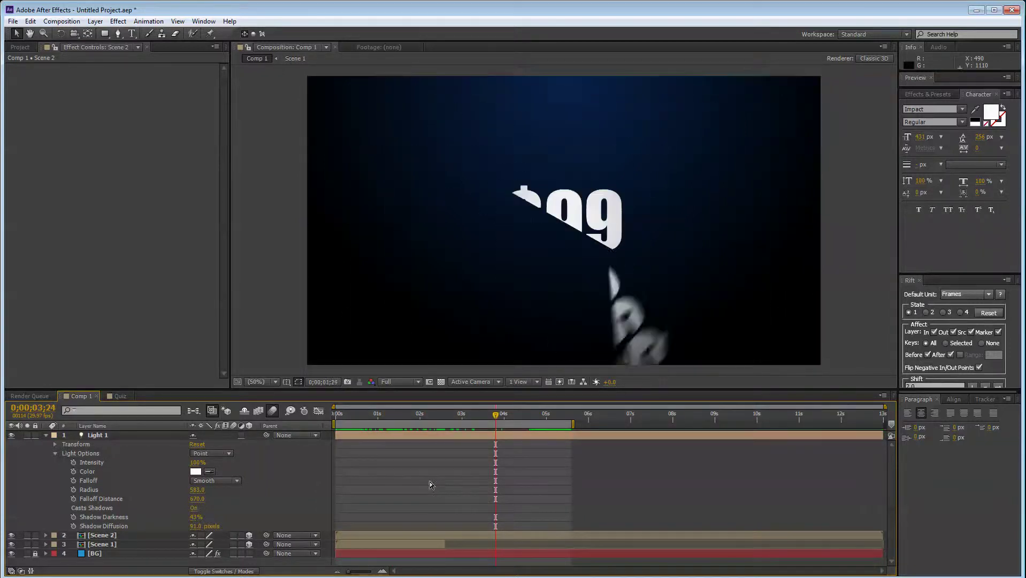